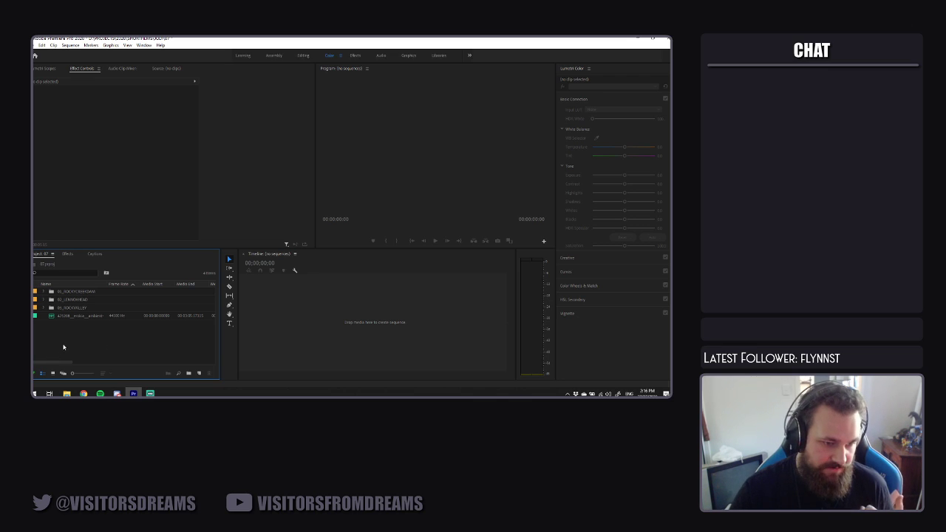
Create a new sequence named EDIT from the custom 480p preset
{"action": "right_click", "coordinate": [83, 346]}
{"action": "mouse_move", "coordinate": [122, 242]}
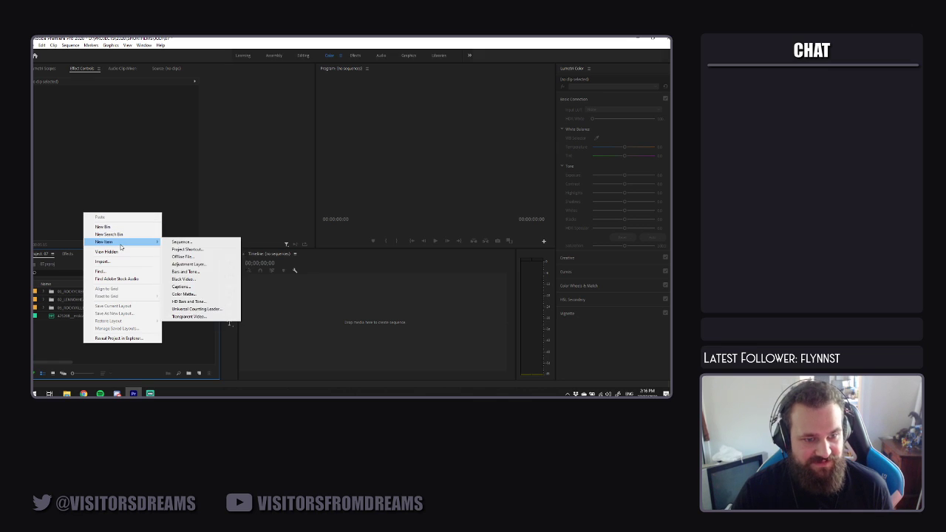
{"action": "left_click", "coordinate": [211, 242]}
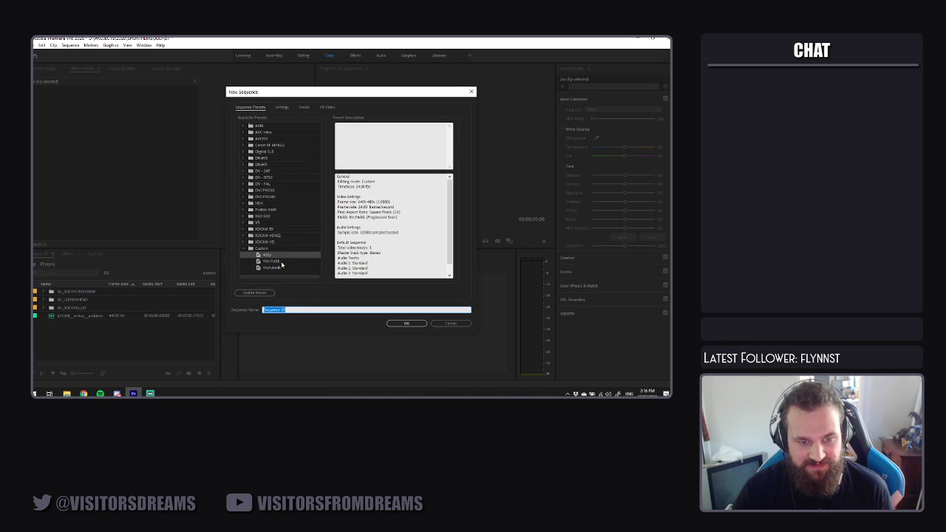
{"action": "left_click_drag", "start_coordinate": [298, 310], "coordinate": [205, 306]}
{"action": "type", "text": "EDIT"}
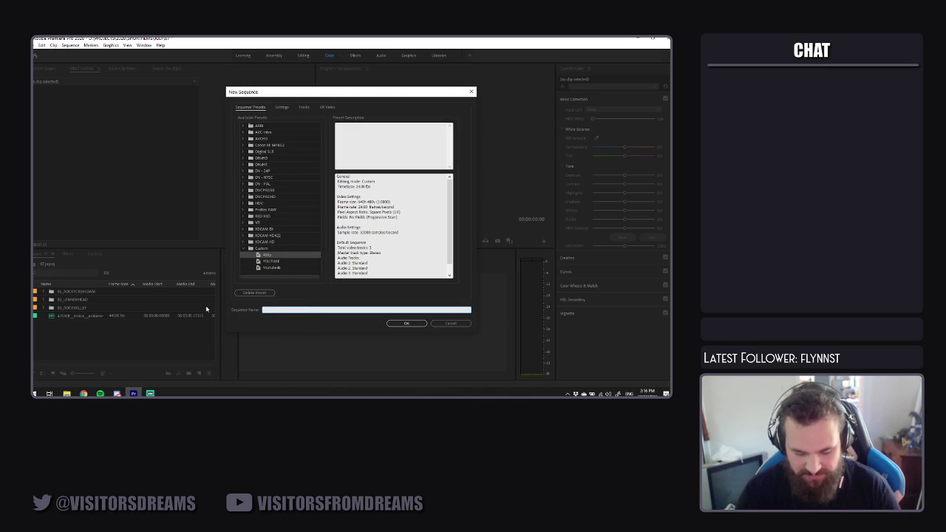
{"action": "key", "text": "Return"}
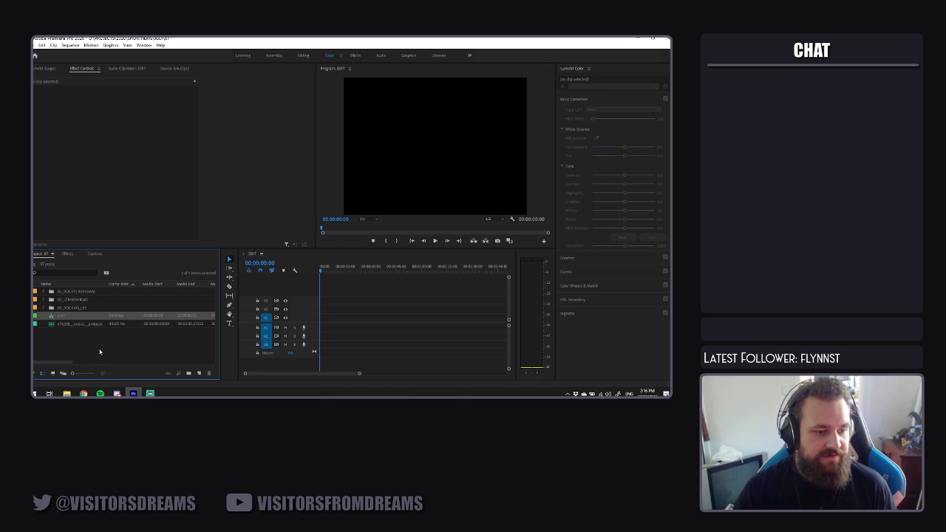
Place the ambient wave audio file at the start of track A1 and expand the track's height
{"action": "left_click_drag", "start_coordinate": [56, 326], "coordinate": [329, 329]}
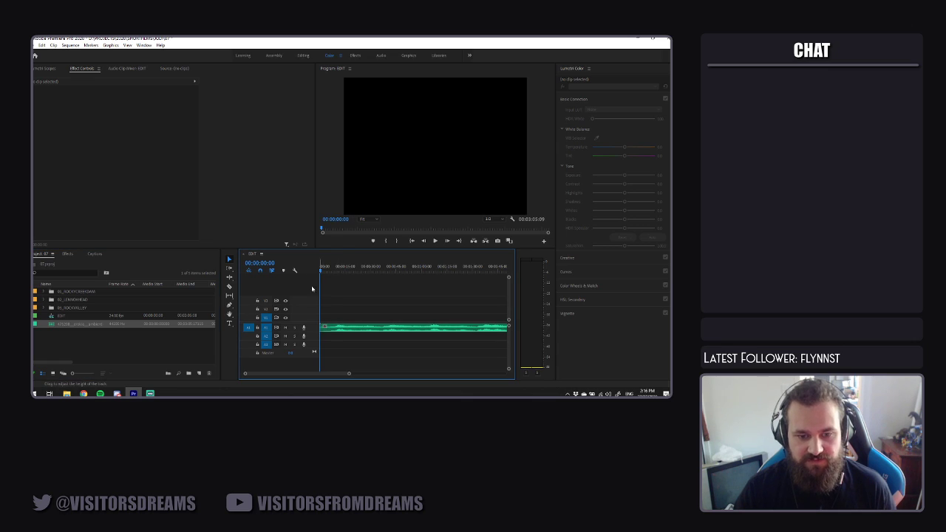
{"action": "double_click", "coordinate": [309, 331]}
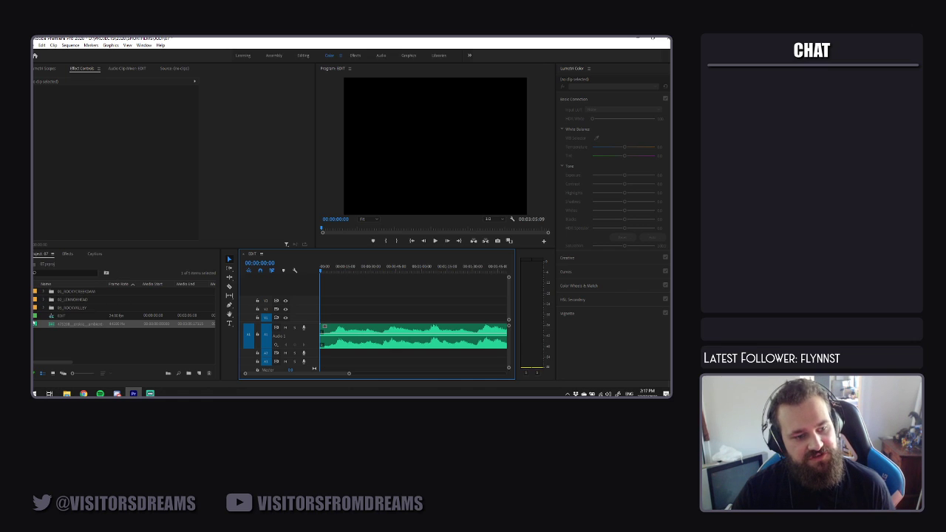
Expand the 02_LENNOXHEAD footage bin and look through its clips
{"action": "left_click", "coordinate": [44, 301]}
{"action": "scroll", "coordinate": [89, 318], "scroll_direction": "down", "scroll_amount": 2}
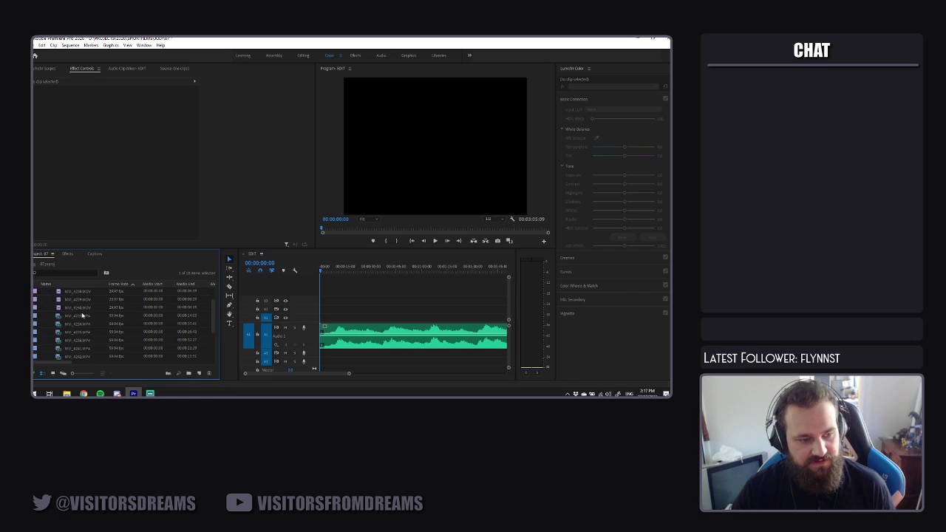
{"action": "scroll", "coordinate": [88, 319], "scroll_direction": "up", "scroll_amount": 2}
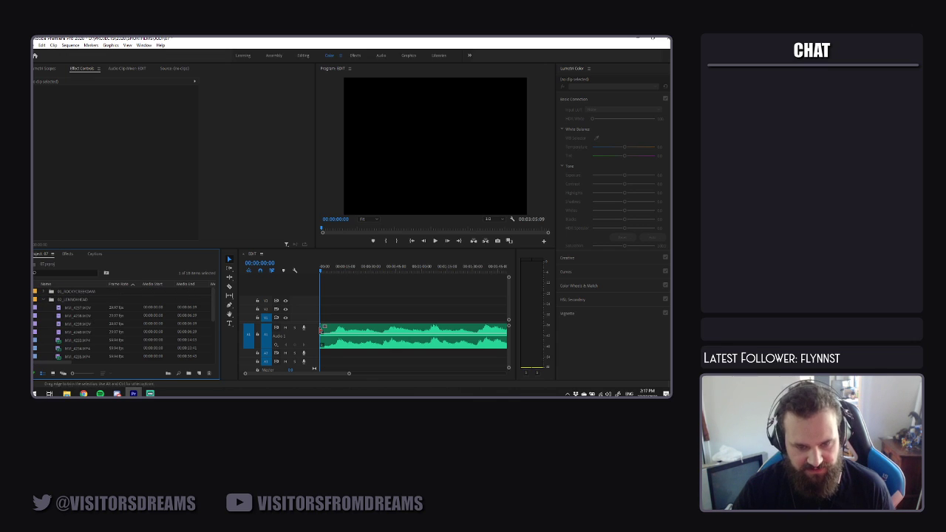
{"action": "mouse_move", "coordinate": [349, 374]}
{"action": "left_mouse_down"}
{"action": "mouse_move", "coordinate": [390, 374]}
{"action": "mouse_move", "coordinate": [367, 375]}
{"action": "left_mouse_up"}
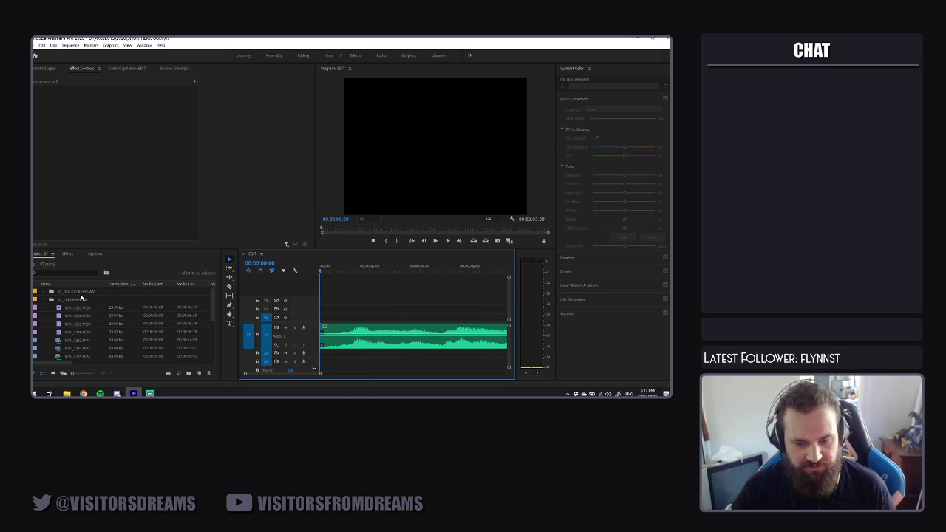
{"action": "scroll", "coordinate": [100, 316], "scroll_direction": "down", "scroll_amount": 3}
{"action": "scroll", "coordinate": [88, 351], "scroll_direction": "up", "scroll_amount": 3}
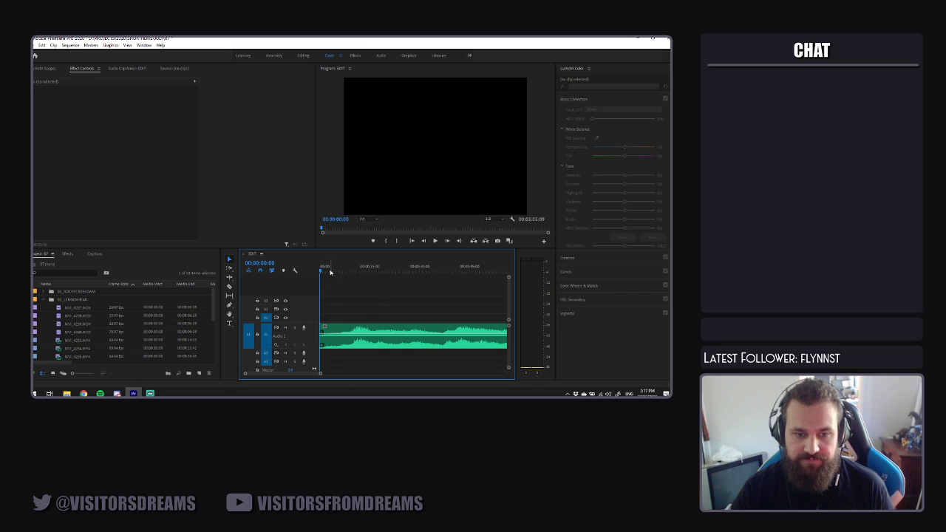
Play the audio from the beginning and cut the clip on A1 at about 6 seconds
{"action": "key", "text": "space"}
{"action": "key", "text": "c"}
{"action": "left_click_drag", "start_coordinate": [321, 374], "coordinate": [317, 376]}
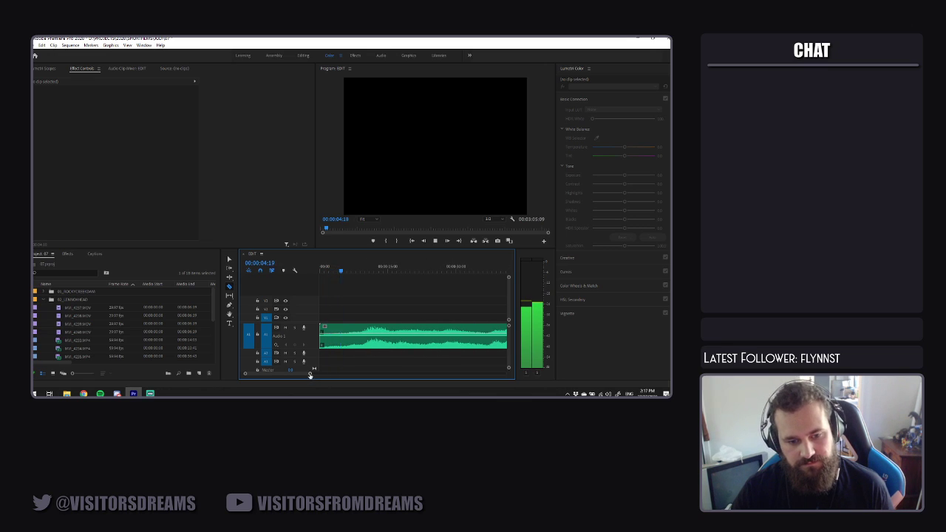
{"action": "key", "text": "space"}
{"action": "left_click_drag", "start_coordinate": [310, 375], "coordinate": [289, 374]}
{"action": "key", "text": "space"}
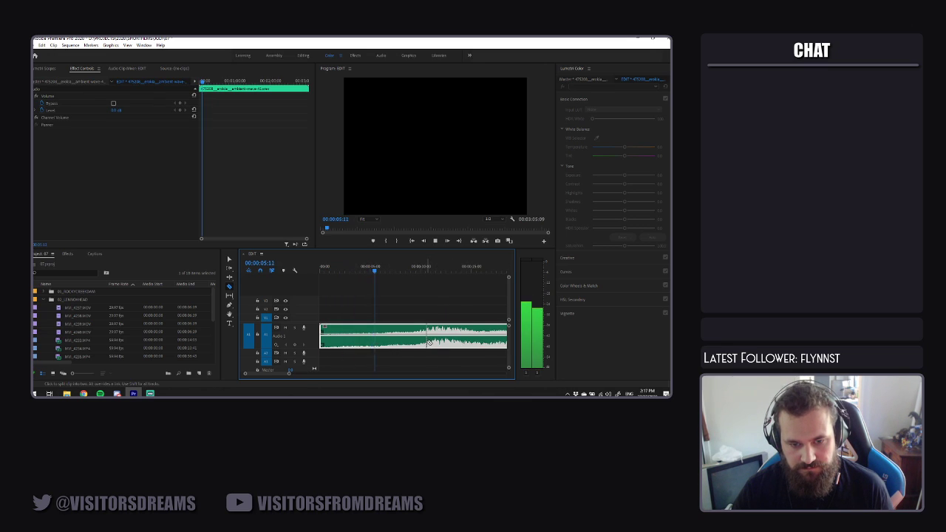
{"action": "key", "text": "space"}
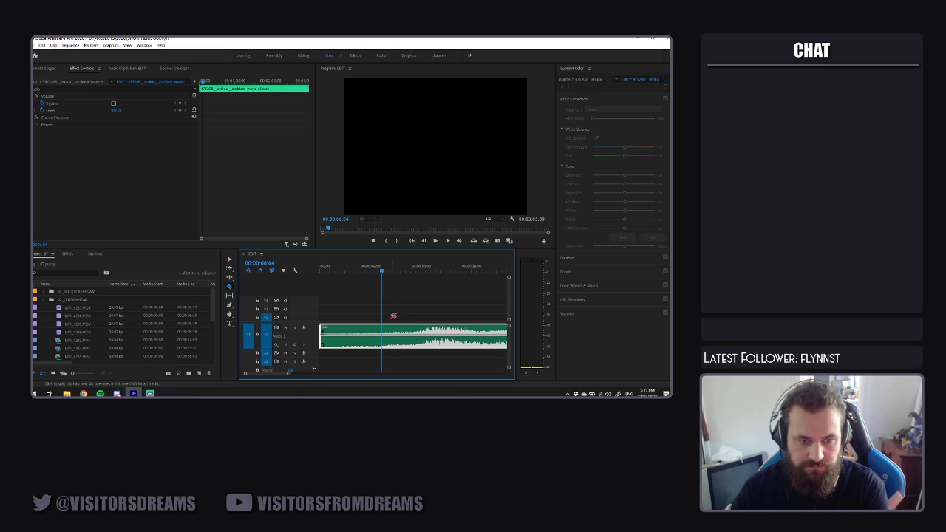
{"action": "left_click", "coordinate": [382, 337]}
Continue listening and cut the audio clip again at about 10 seconds, where the wave starts to swell
{"action": "key", "text": "space"}
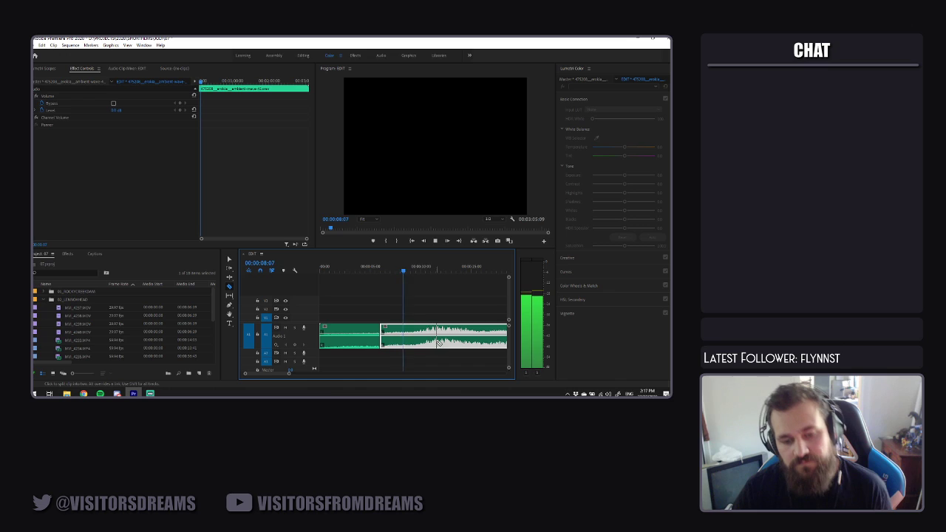
{"action": "key", "text": "space"}
{"action": "left_click", "coordinate": [421, 339]}
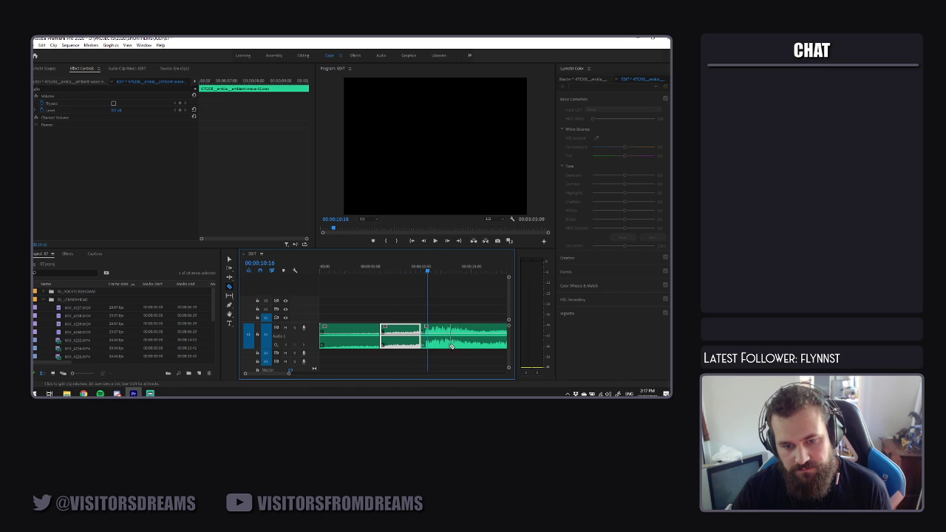
Replay the loud wave section and cut the audio at 00:00:13:15, leaving no clip selected
{"action": "key", "text": "space"}
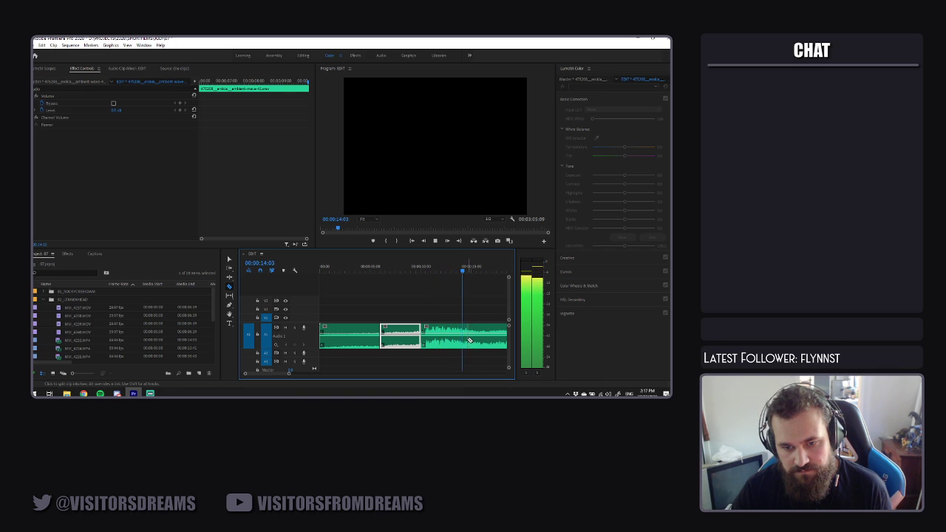
{"action": "key", "text": "space"}
{"action": "left_click", "coordinate": [441, 269]}
{"action": "key", "text": "space"}
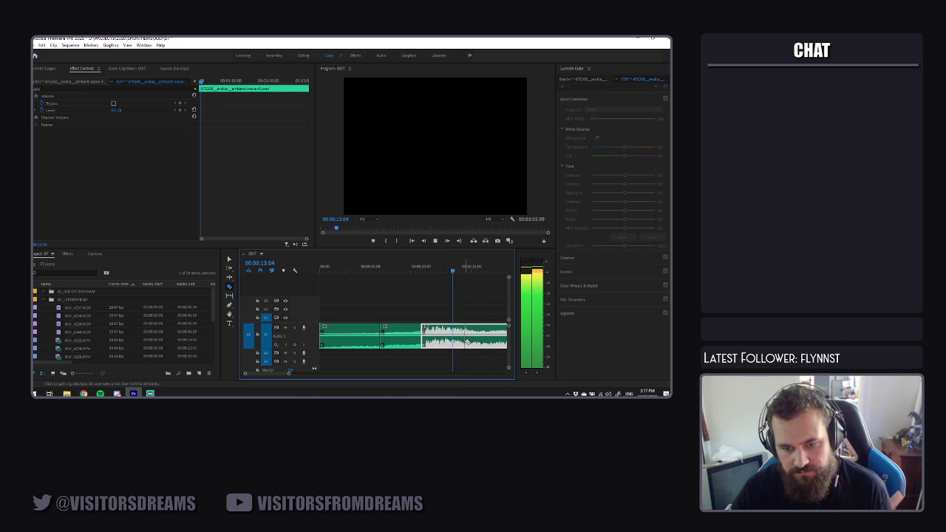
{"action": "key", "text": "space"}
{"action": "key", "text": "Right"}
{"action": "key", "text": "Right"}
{"action": "left_click", "coordinate": [458, 341]}
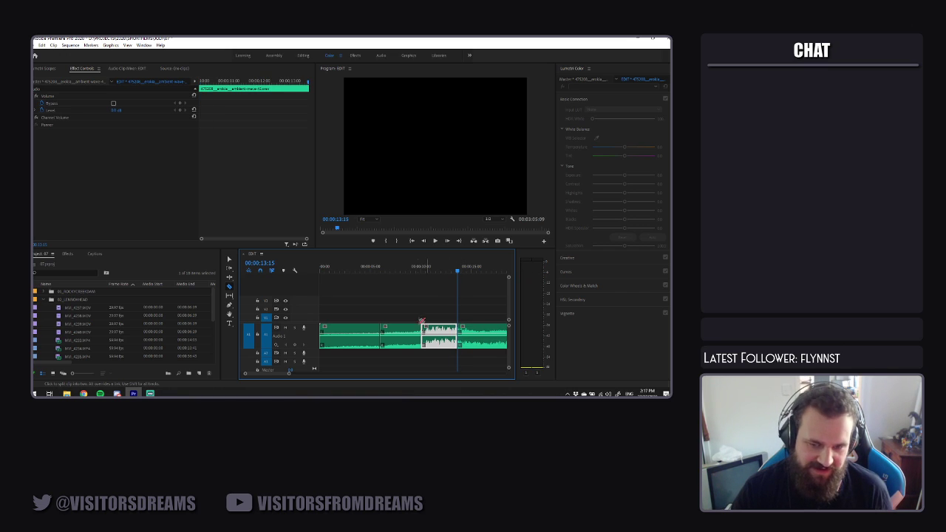
{"action": "key", "text": "v"}
{"action": "left_click", "coordinate": [469, 331]}
{"action": "left_click", "coordinate": [461, 301]}
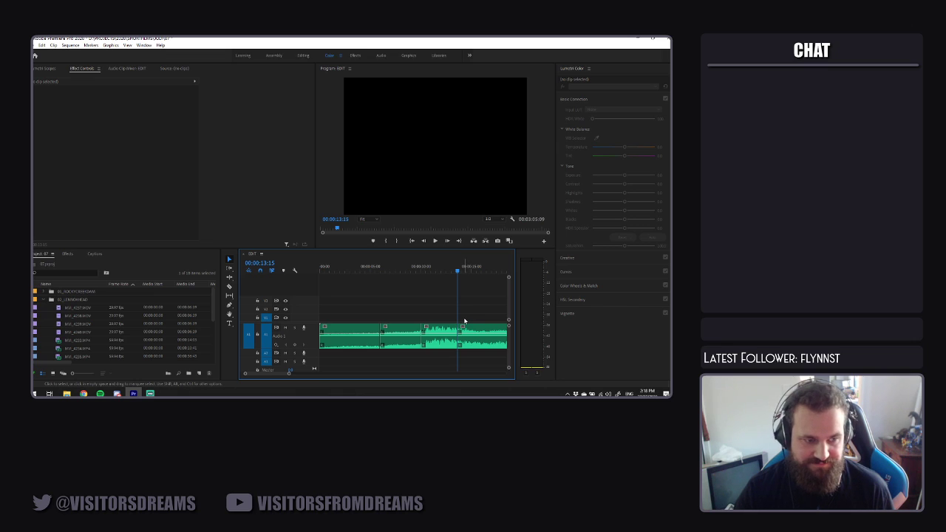
Play on from the last cut and split the audio at about 17 seconds
{"action": "key", "text": "space"}
{"action": "key", "text": "c"}
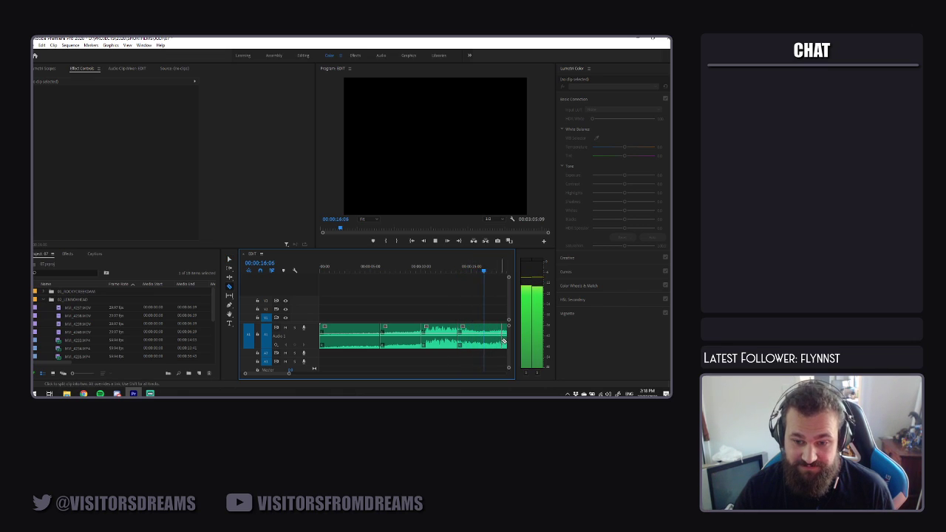
{"action": "key", "text": "space"}
{"action": "left_click", "coordinate": [491, 340]}
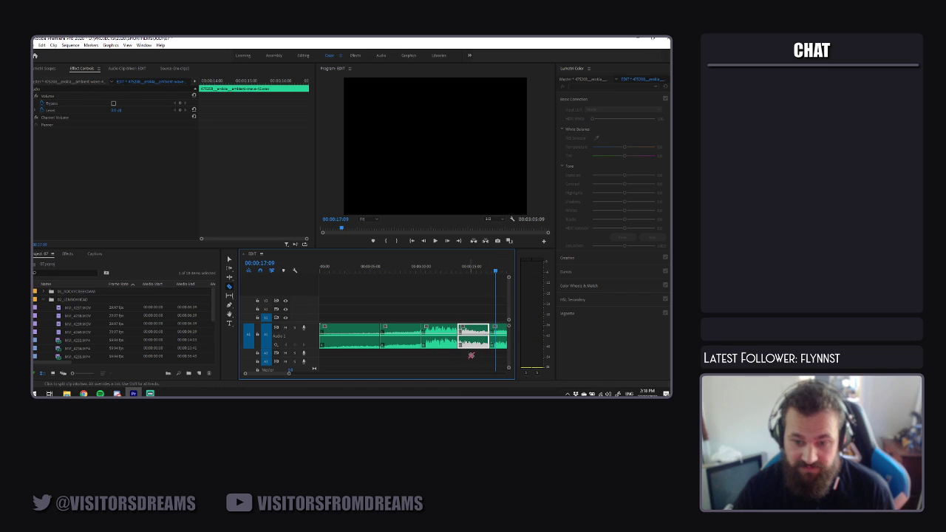
{"action": "key", "text": "v"}
{"action": "left_click", "coordinate": [360, 286]}
Try the bin's first two MOV clips one by one at the start of V1, previewing and removing each
{"action": "left_click_drag", "start_coordinate": [78, 307], "coordinate": [325, 318]}
{"action": "key", "text": "Home"}
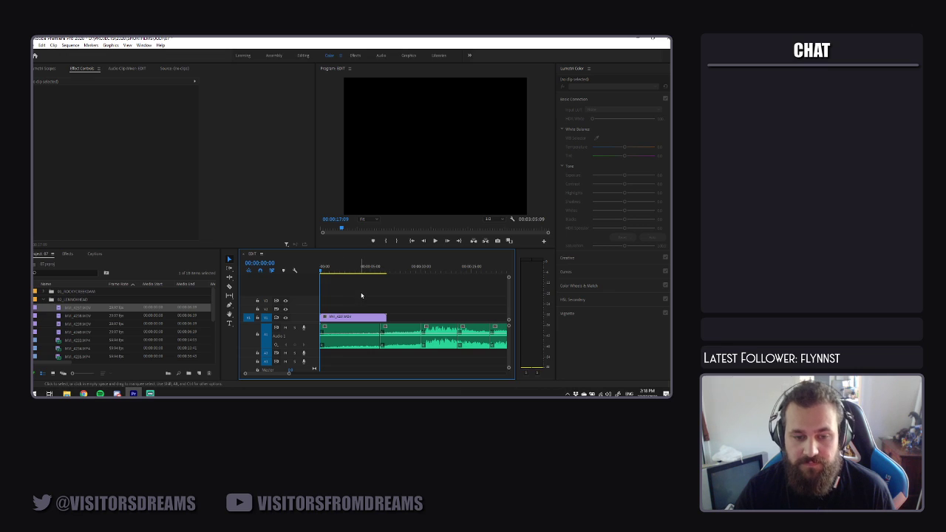
{"action": "key", "text": "space"}
{"action": "key", "text": "space"}
{"action": "key", "text": "Delete"}
{"action": "left_click_drag", "start_coordinate": [90, 317], "coordinate": [322, 318]}
{"action": "key", "text": "space"}
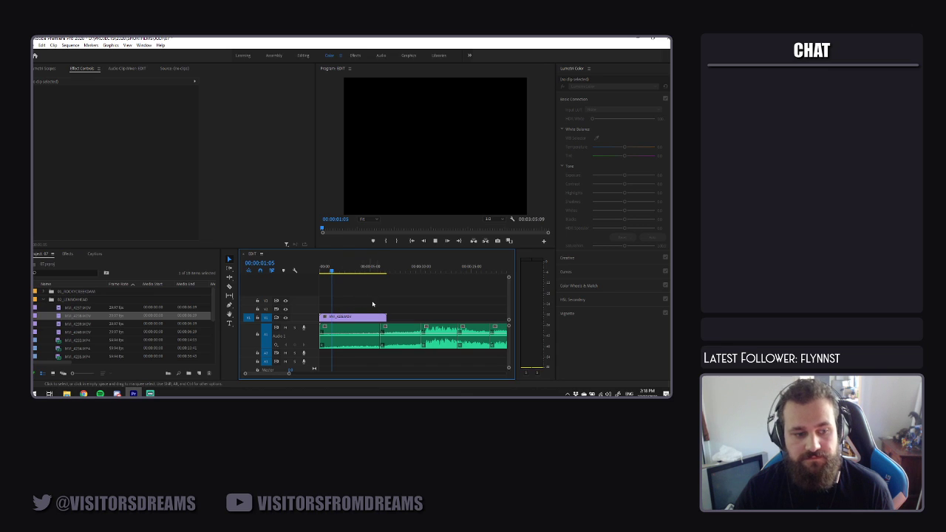
{"action": "key", "text": "space"}
{"action": "left_click", "coordinate": [363, 316]}
{"action": "key", "text": "Delete"}
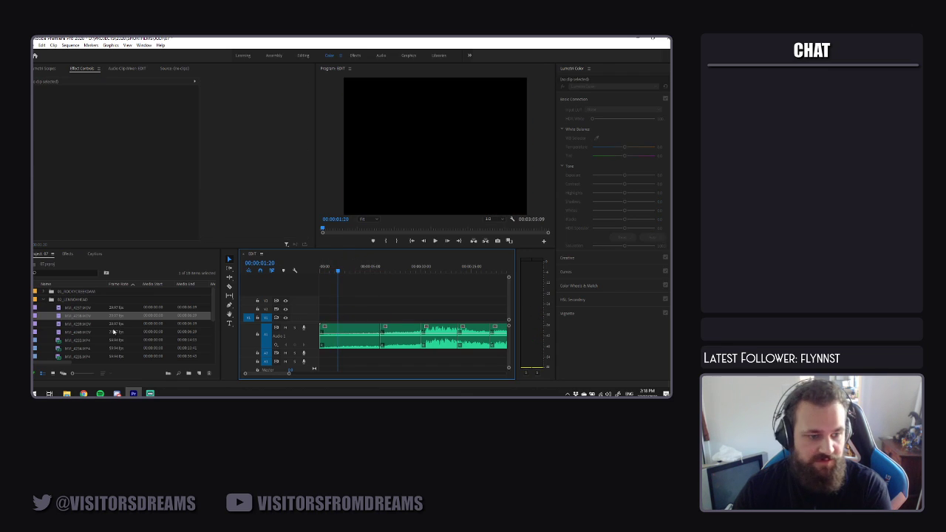
Place MVI_4233.MP4 at the start of track V2 and preview it
{"action": "scroll", "coordinate": [94, 324], "scroll_direction": "down", "scroll_amount": 2}
{"action": "left_click_drag", "start_coordinate": [74, 307], "coordinate": [330, 307]}
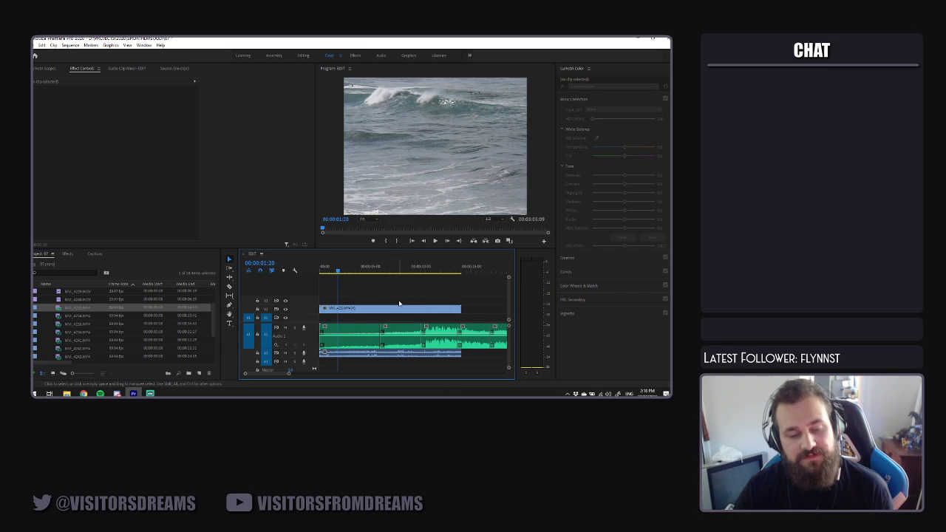
{"action": "key", "text": "space"}
Unlink the ocean clip's audio, delete that audio, and return the playhead to the sequence start
{"action": "left_click", "coordinate": [385, 308]}
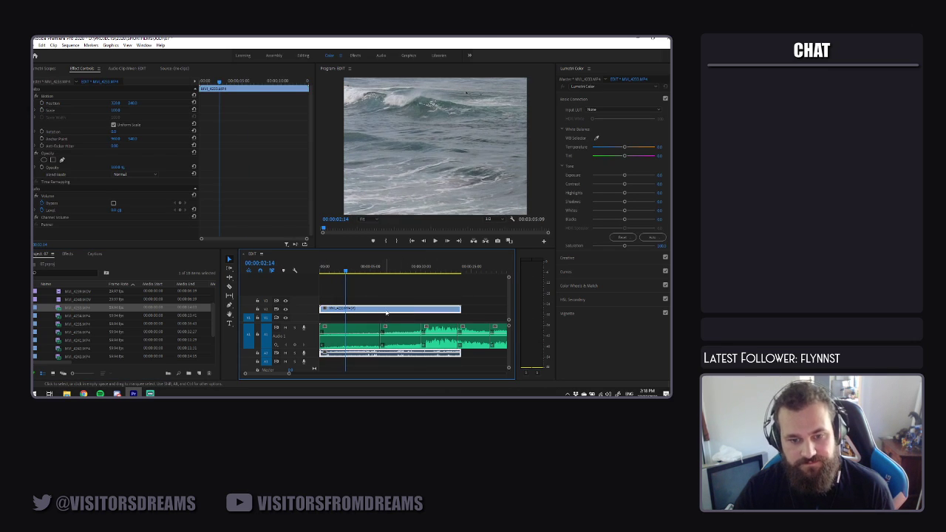
{"action": "right_click", "coordinate": [385, 307]}
{"action": "left_click", "coordinate": [404, 156]}
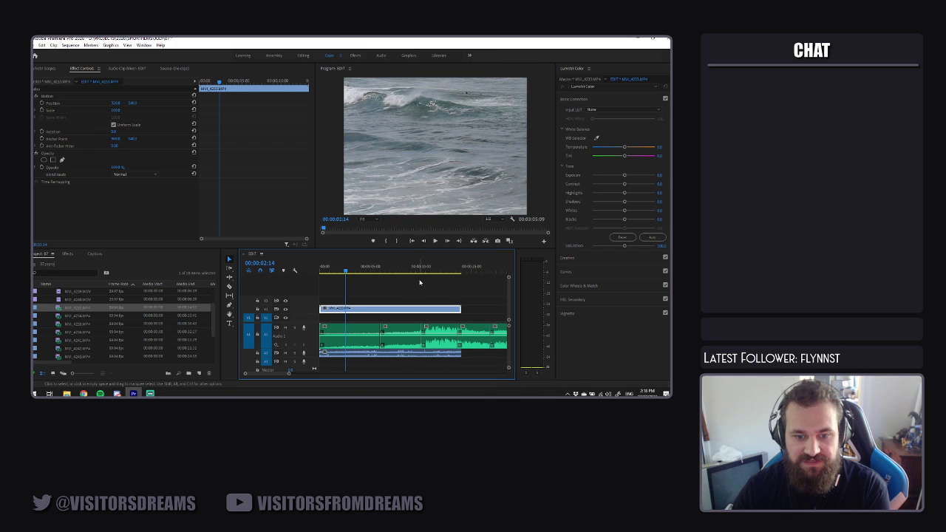
{"action": "left_click", "coordinate": [374, 355]}
{"action": "key", "text": "Delete"}
{"action": "left_click_drag", "start_coordinate": [342, 271], "coordinate": [320, 270]}
Try fitting the ocean clip with Scale to Frame Size and Set to Frame Size, undoing each attempt
{"action": "left_click", "coordinate": [343, 312]}
{"action": "left_click", "coordinate": [343, 310]}
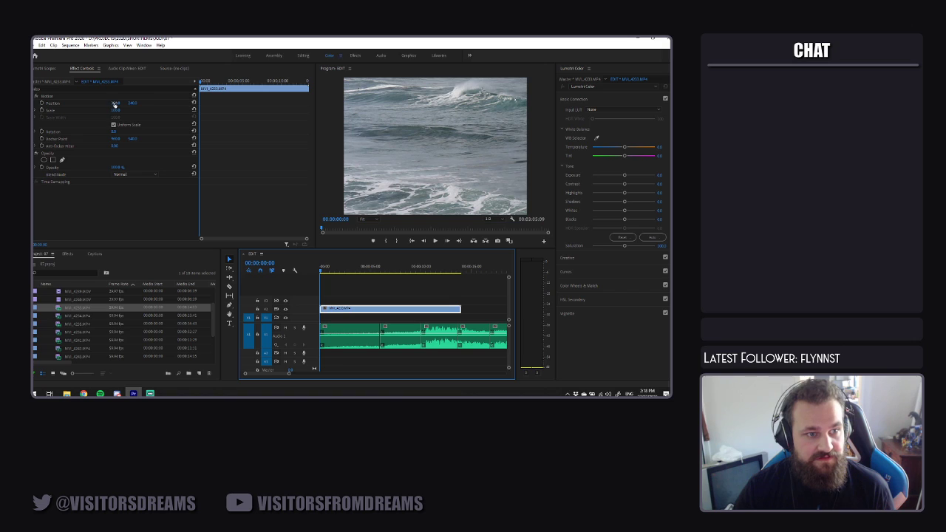
{"action": "right_click", "coordinate": [361, 312]}
{"action": "left_click", "coordinate": [412, 315]}
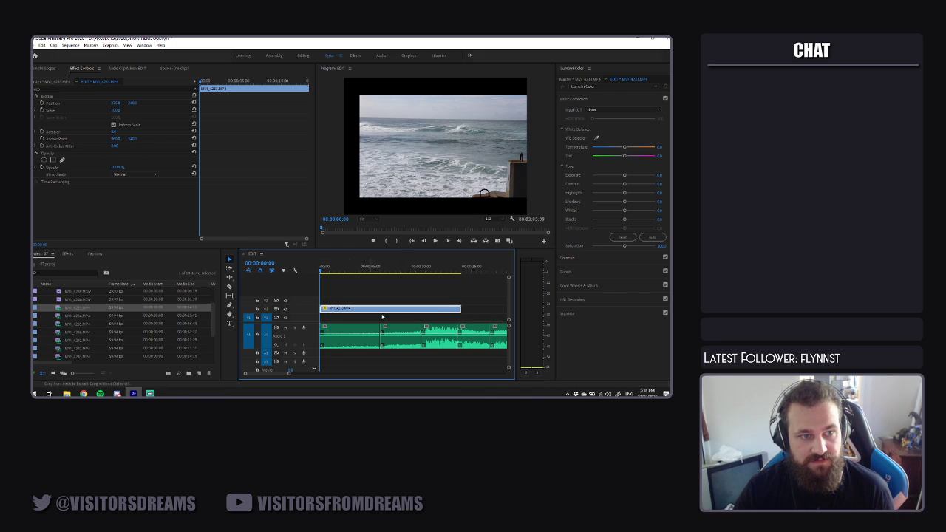
{"action": "key", "text": "ctrl+z"}
{"action": "right_click", "coordinate": [406, 313]}
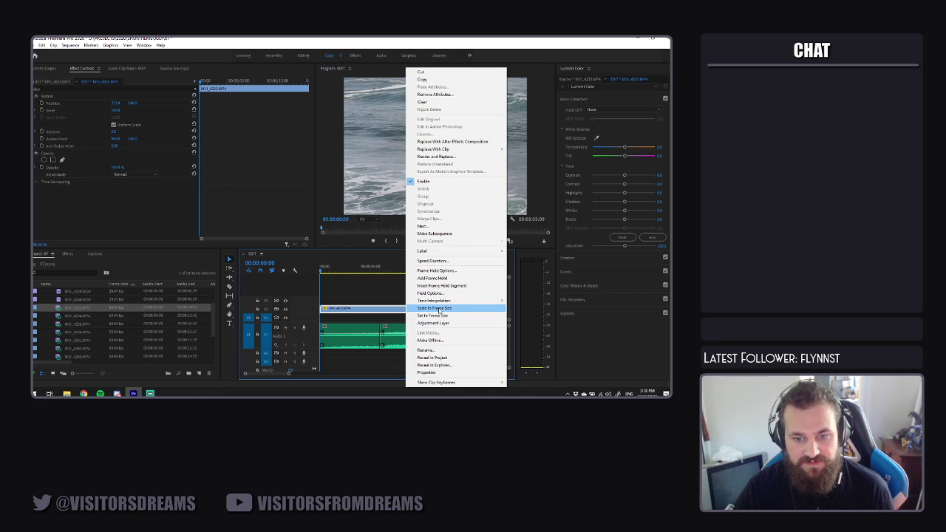
{"action": "left_click", "coordinate": [443, 316]}
{"action": "key", "text": "ctrl+z"}
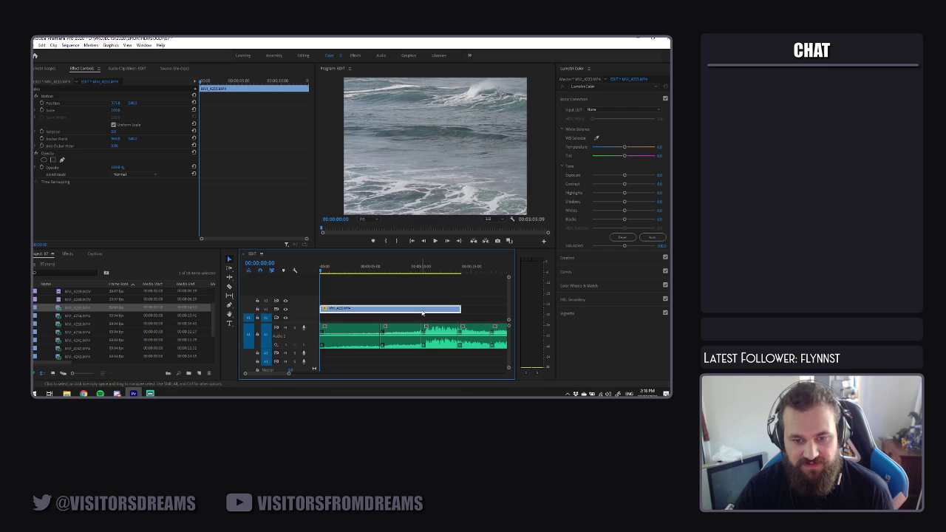
{"action": "right_click", "coordinate": [452, 312]}
{"action": "left_click", "coordinate": [452, 309]}
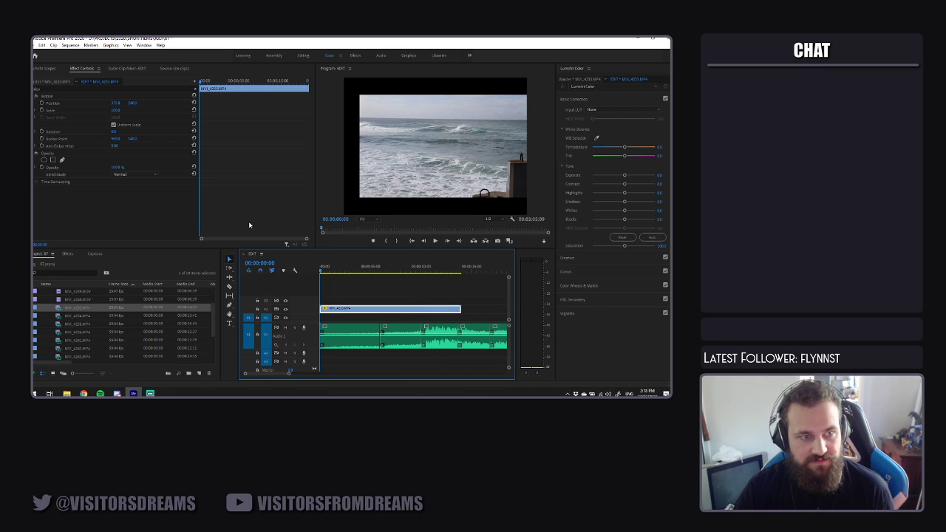
{"action": "key", "text": "ctrl+z"}
Set the ocean clip's scale to about 45, shift it left so it fills the frame, and preview the result
{"action": "mouse_move", "coordinate": [116, 110]}
{"action": "left_mouse_down"}
{"action": "mouse_move", "coordinate": [93, 110]}
{"action": "mouse_move", "coordinate": [177, 105]}
{"action": "mouse_move", "coordinate": [117, 106]}
{"action": "left_mouse_up"}
{"action": "key", "text": "ctrl+z"}
{"action": "key", "text": "space"}
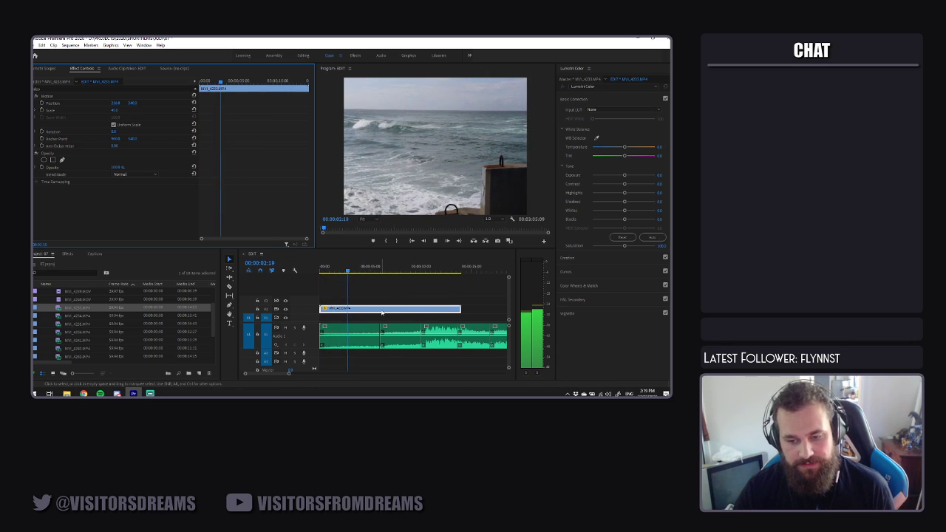
{"action": "key", "text": "space"}
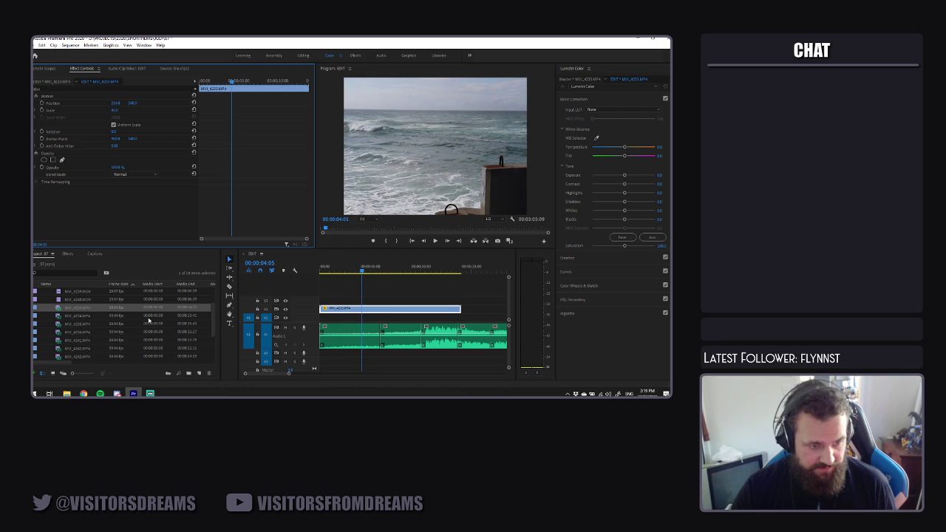
{"action": "scroll", "coordinate": [157, 324], "scroll_direction": "down", "scroll_amount": 3}
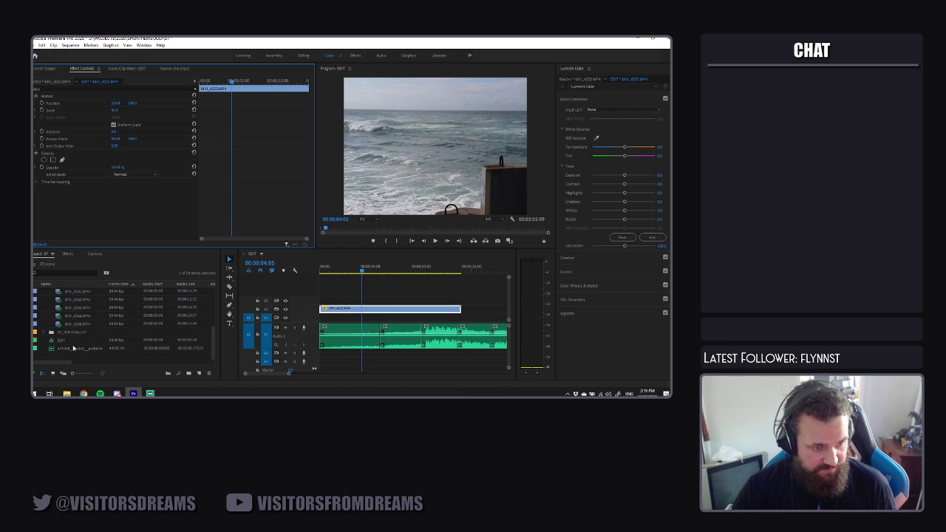
Slow the MVI_4233.MP4 clip to 50% speed and start playing it from the sequence start
{"action": "right_click", "coordinate": [368, 310]}
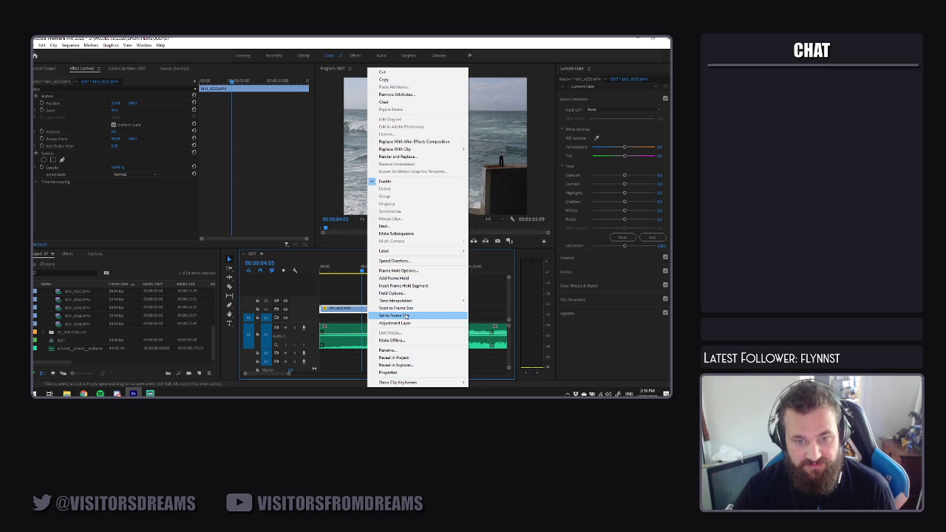
{"action": "left_click", "coordinate": [415, 261]}
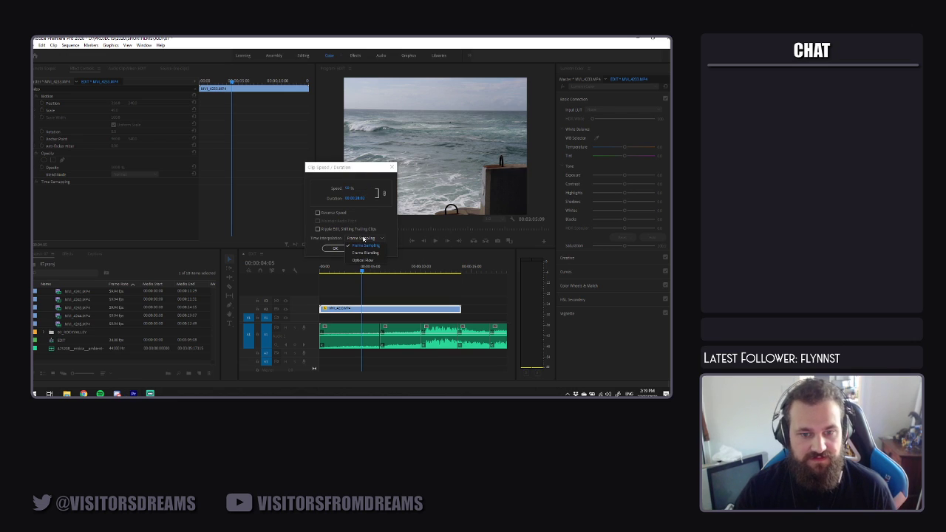
{"action": "left_click", "coordinate": [336, 248]}
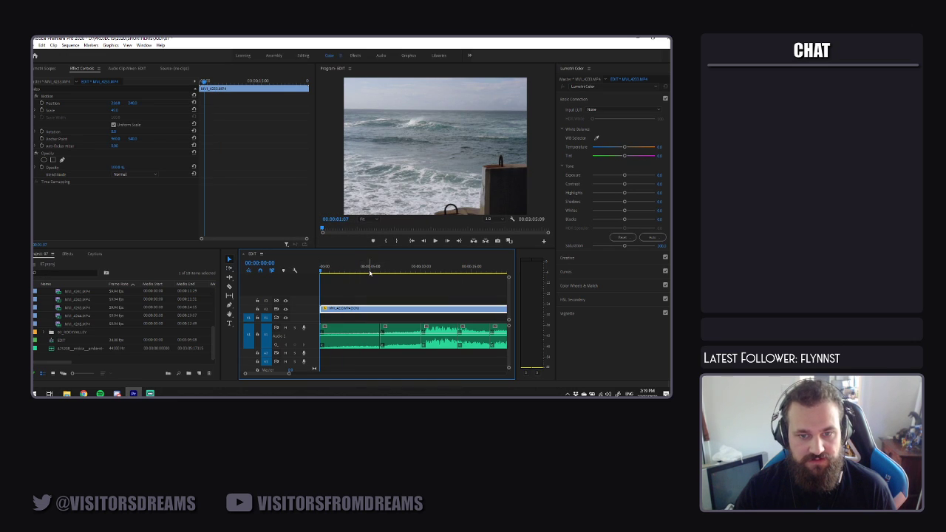
{"action": "left_click", "coordinate": [366, 293]}
{"action": "key", "text": "space"}
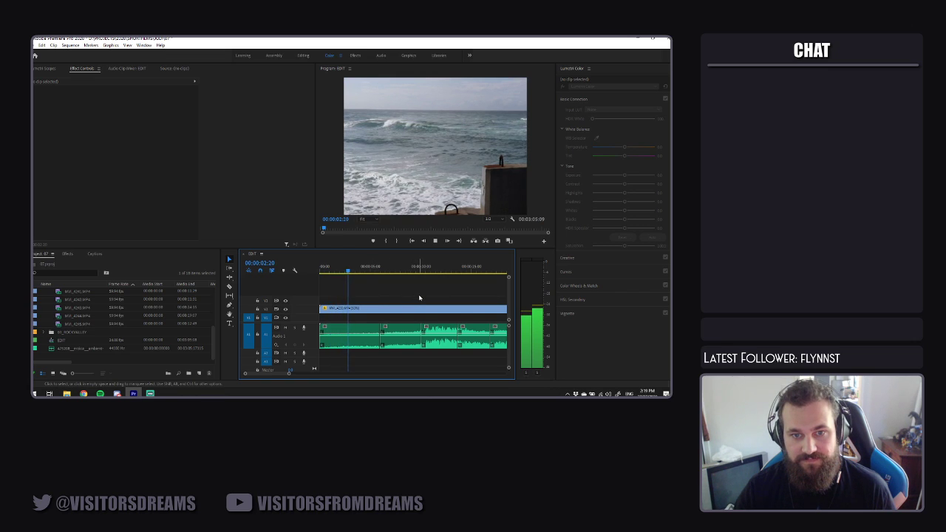
Scrub through the slowed clip against the audio sections and play it again from the sequence start
{"action": "left_click_drag", "start_coordinate": [368, 271], "coordinate": [476, 277]}
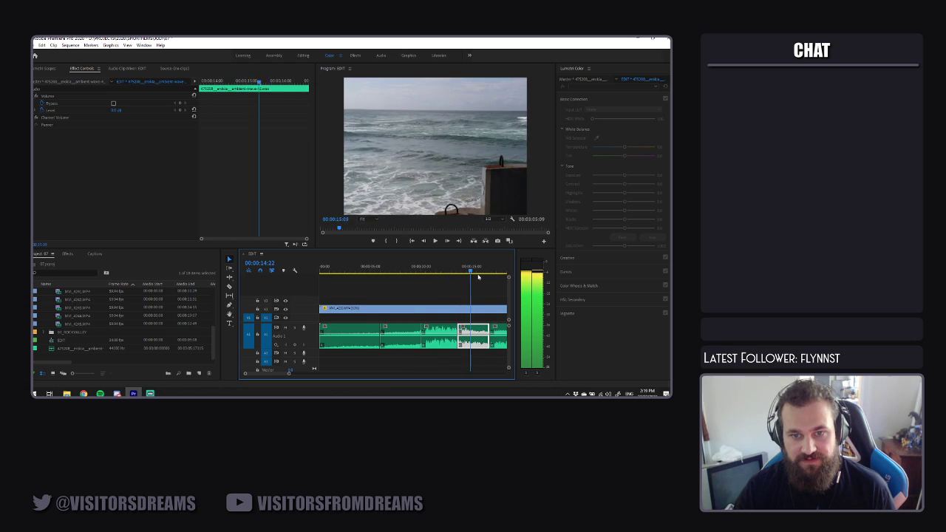
{"action": "left_click_drag", "start_coordinate": [282, 374], "coordinate": [287, 375]}
{"action": "left_click_drag", "start_coordinate": [323, 270], "coordinate": [176, 285]}
{"action": "key", "text": "space"}
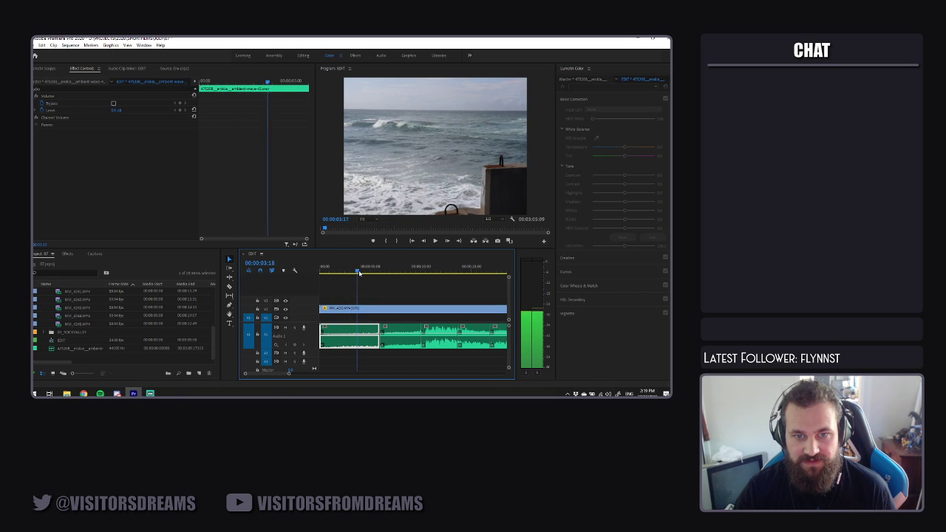
{"action": "key", "text": "space"}
{"action": "mouse_move", "coordinate": [323, 309]}
{"action": "left_mouse_down"}
{"action": "mouse_move", "coordinate": [376, 309]}
{"action": "mouse_move", "coordinate": [338, 309]}
{"action": "left_mouse_up"}
{"action": "left_click", "coordinate": [321, 270]}
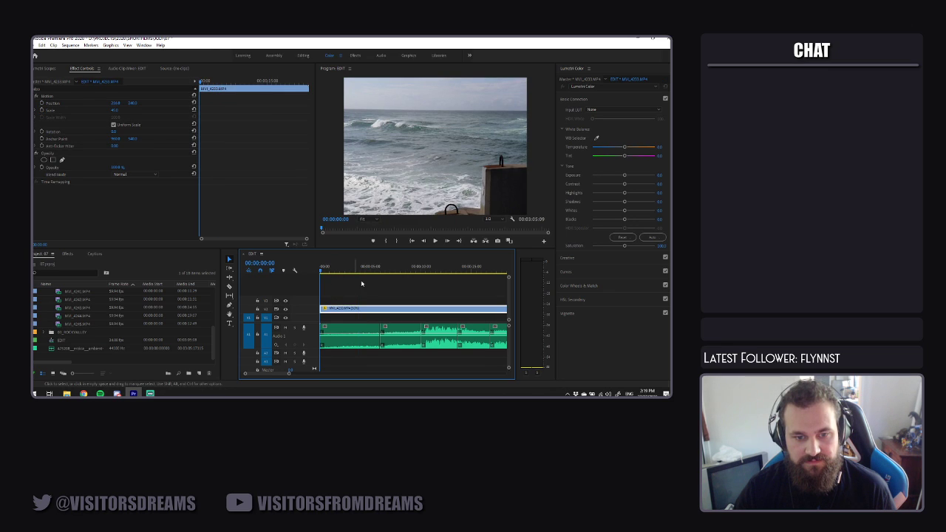
{"action": "key", "text": "space"}
Split the MVI_4233.MP4 clip at the end of the first audio section and delete the remainder
{"action": "left_click", "coordinate": [415, 290]}
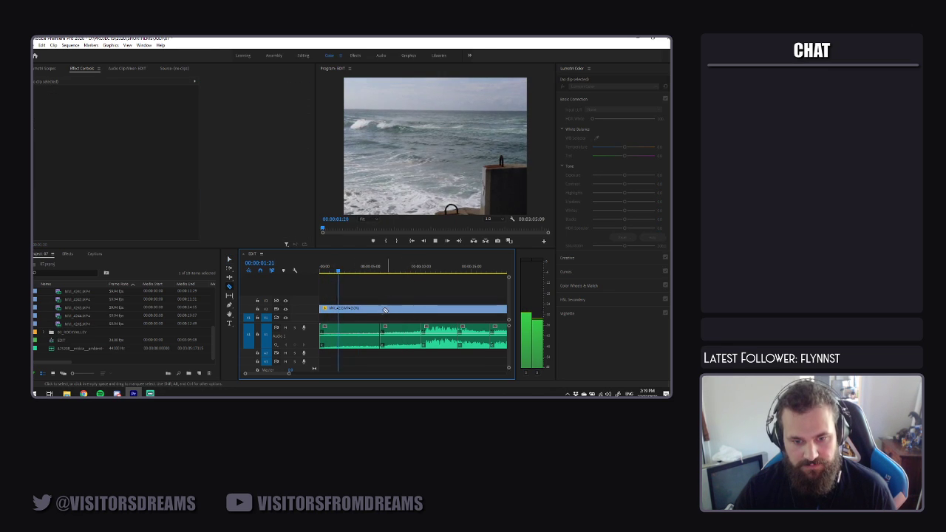
{"action": "left_click", "coordinate": [412, 309]}
{"action": "key", "text": "Delete"}
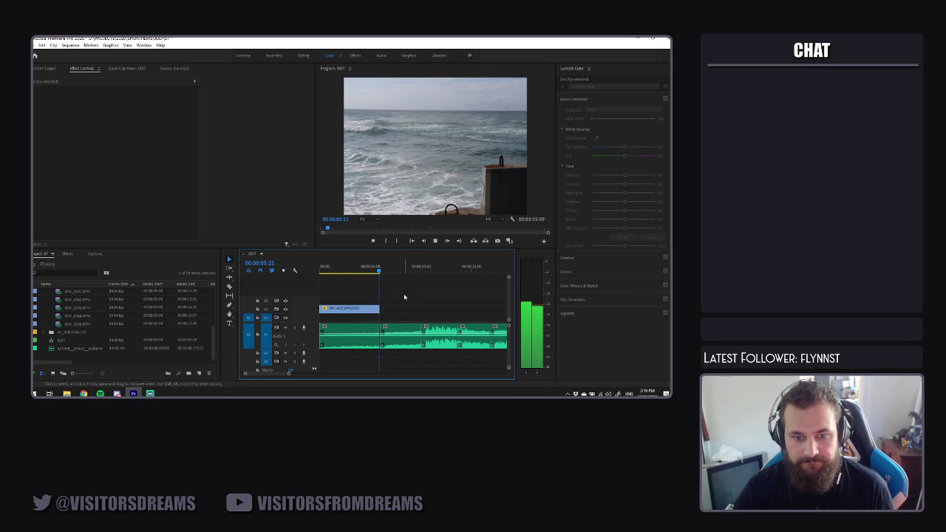
{"action": "key", "text": "space"}
{"action": "key", "text": "d"}
Create a bin named Used inside the footage folder
{"action": "scroll", "coordinate": [87, 323], "scroll_direction": "up", "scroll_amount": 2}
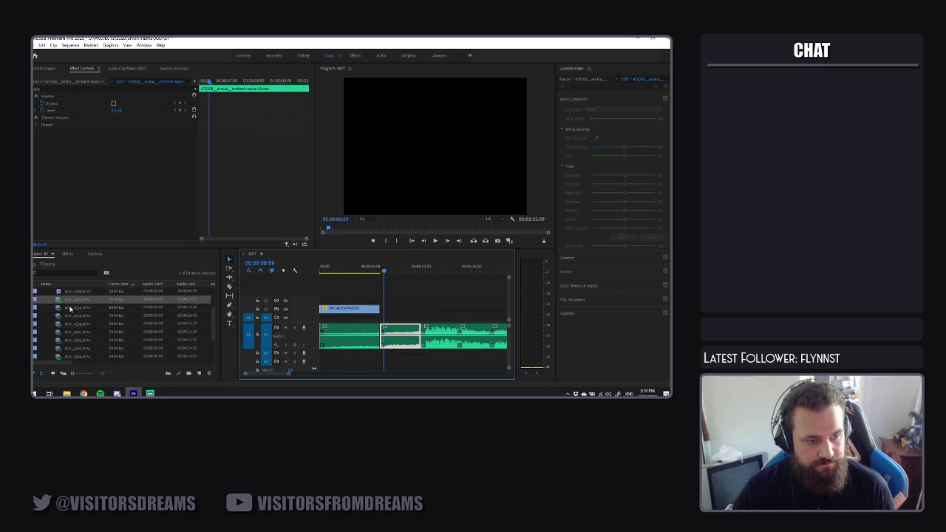
{"action": "scroll", "coordinate": [116, 337], "scroll_direction": "down", "scroll_amount": 2}
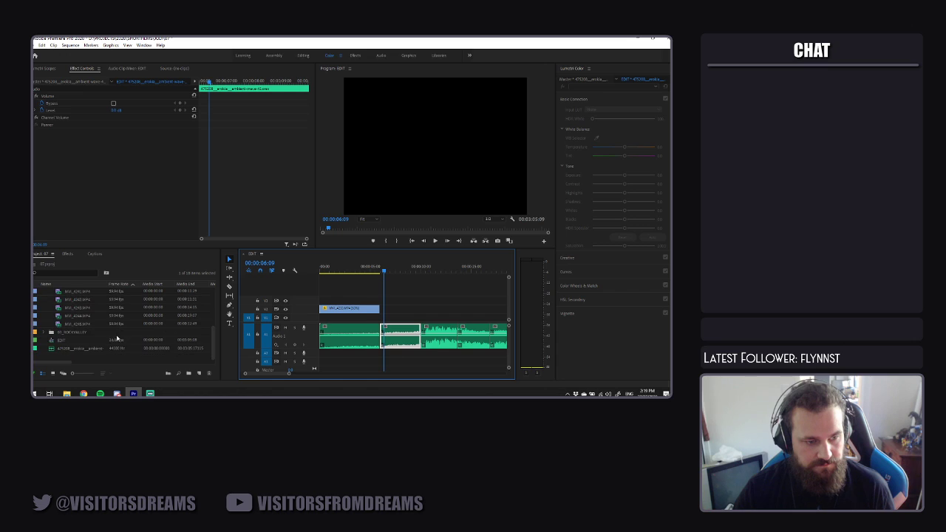
{"action": "left_click", "coordinate": [190, 375]}
{"action": "type", "text": "Used"}
{"action": "key", "text": "Tab"}
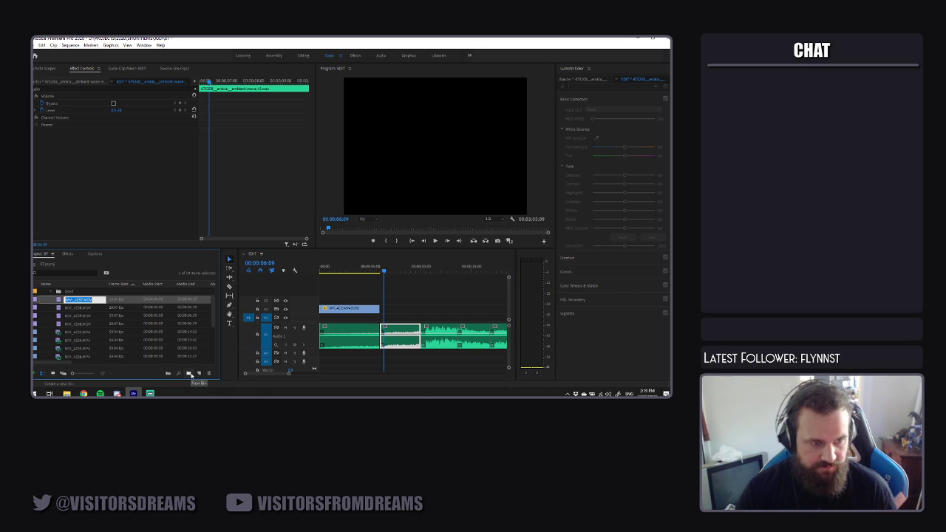
Move MVI_4233.MP4 into the Used bin
{"action": "left_click", "coordinate": [104, 324]}
{"action": "left_click", "coordinate": [78, 334]}
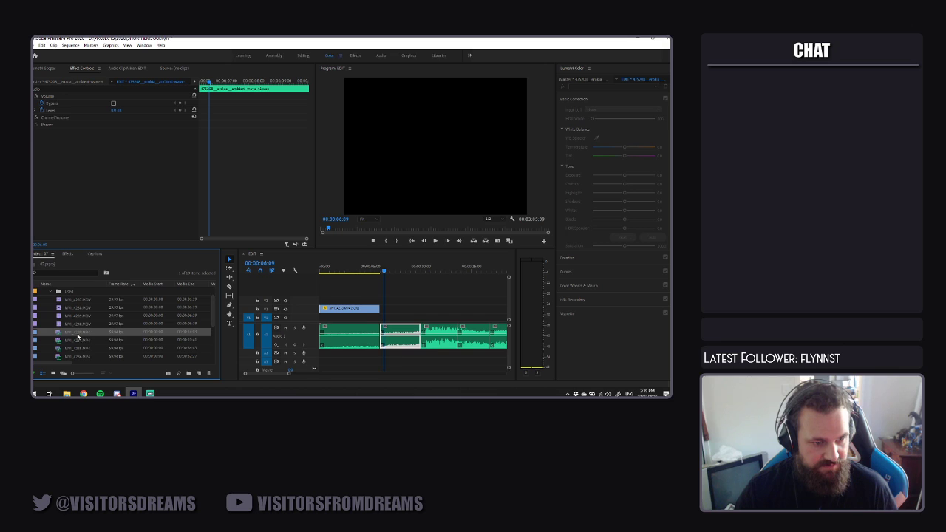
{"action": "scroll", "coordinate": [71, 294], "scroll_direction": "up", "scroll_amount": 2}
{"action": "left_click_drag", "start_coordinate": [67, 311], "coordinate": [67, 308]}
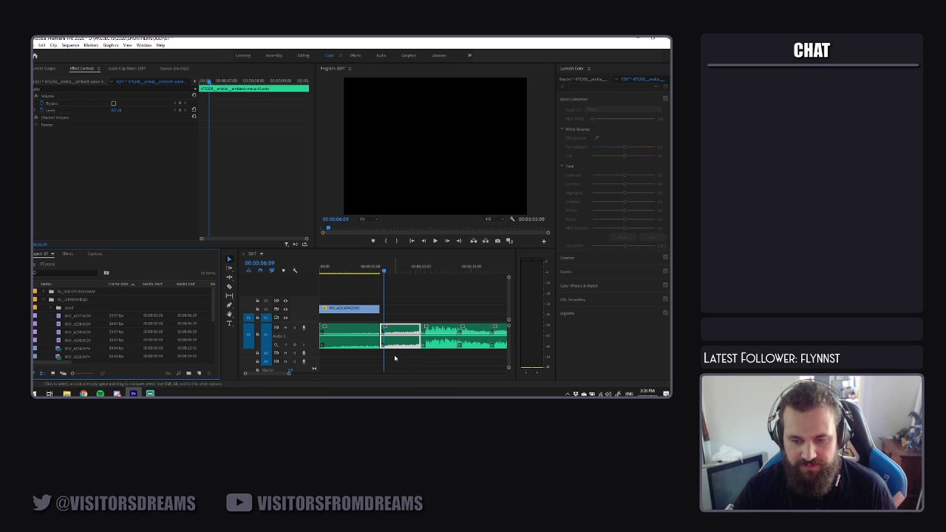
Place MVI_4234.MP4 on track V3 at the start of the second audio section, then unlink and delete its audio
{"action": "scroll", "coordinate": [89, 361], "scroll_direction": "down", "scroll_amount": 3}
{"action": "left_click_drag", "start_coordinate": [73, 313], "coordinate": [380, 304]}
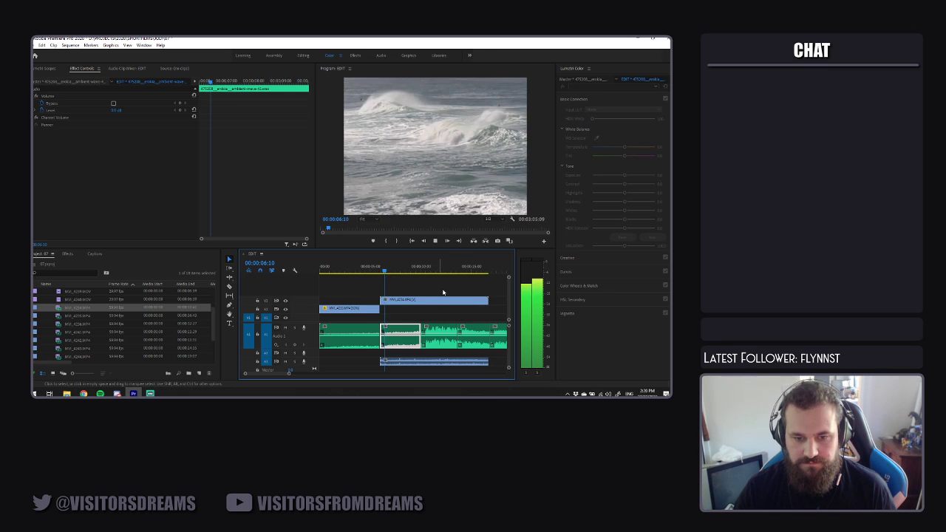
{"action": "left_click", "coordinate": [430, 306]}
{"action": "right_click", "coordinate": [431, 305]}
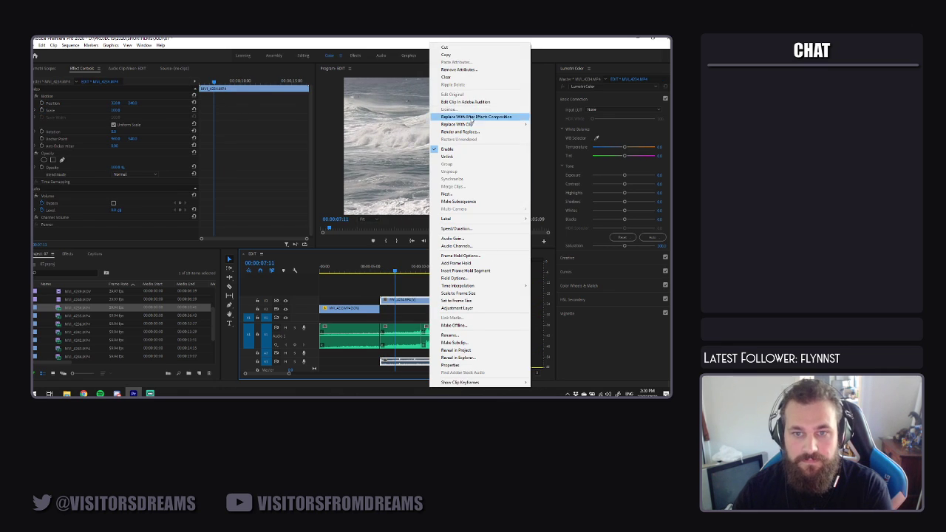
{"action": "left_click", "coordinate": [451, 157]}
{"action": "key", "text": "Delete"}
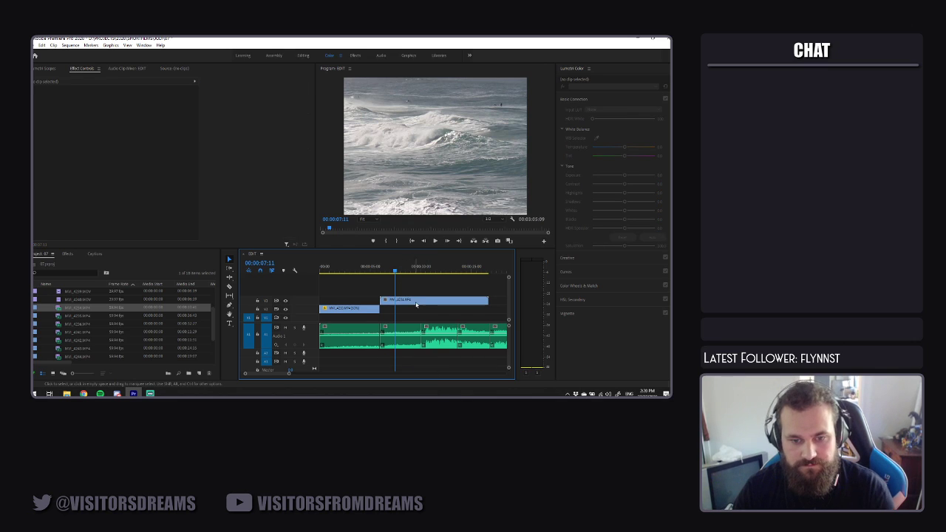
Set MVI_4234.MP4's scale to about 45, shift it right to fill the frame, and preview it against the second audio section
{"action": "left_click", "coordinate": [417, 303]}
{"action": "left_click", "coordinate": [118, 110]}
{"action": "left_click_drag", "start_coordinate": [116, 110], "coordinate": [164, 103]}
{"action": "key", "text": "space"}
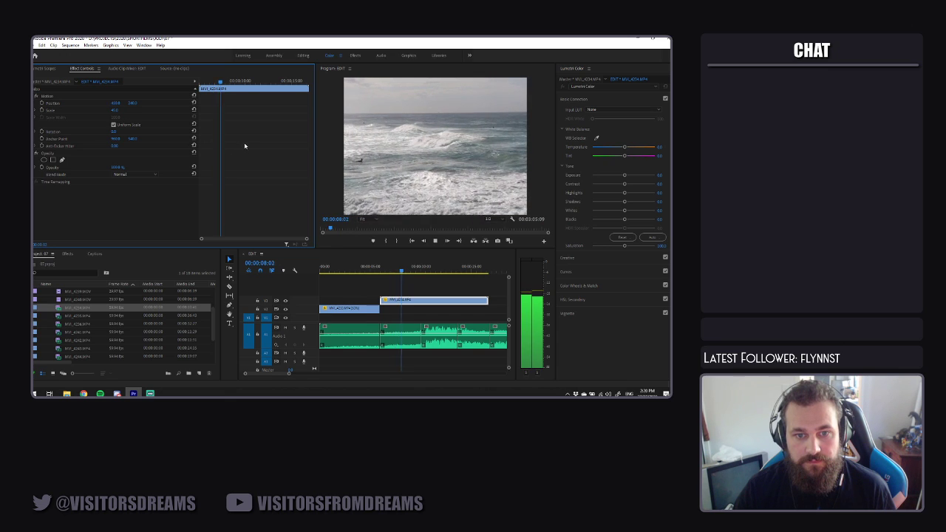
{"action": "key", "text": "space"}
{"action": "left_click", "coordinate": [349, 336]}
{"action": "left_click", "coordinate": [352, 269]}
{"action": "left_click", "coordinate": [418, 268]}
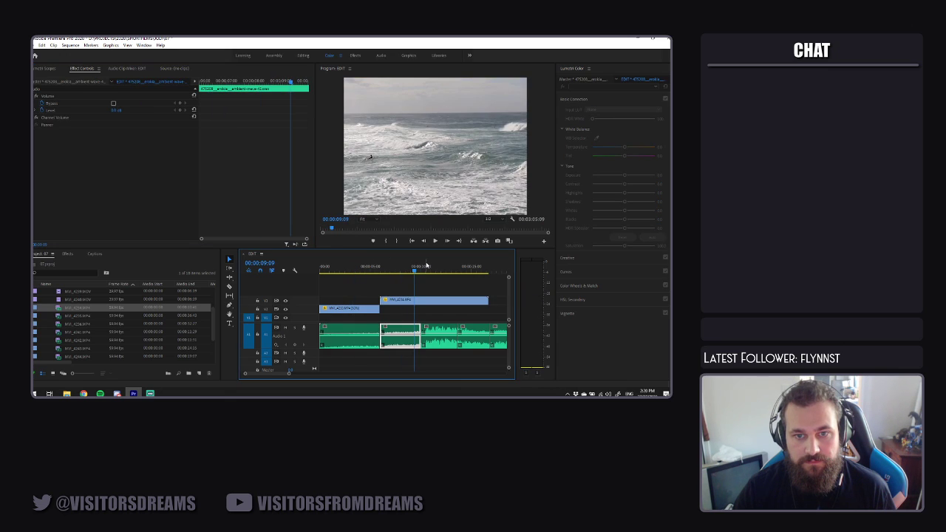
{"action": "key", "text": "space"}
{"action": "key", "text": "space"}
{"action": "key", "text": "d"}
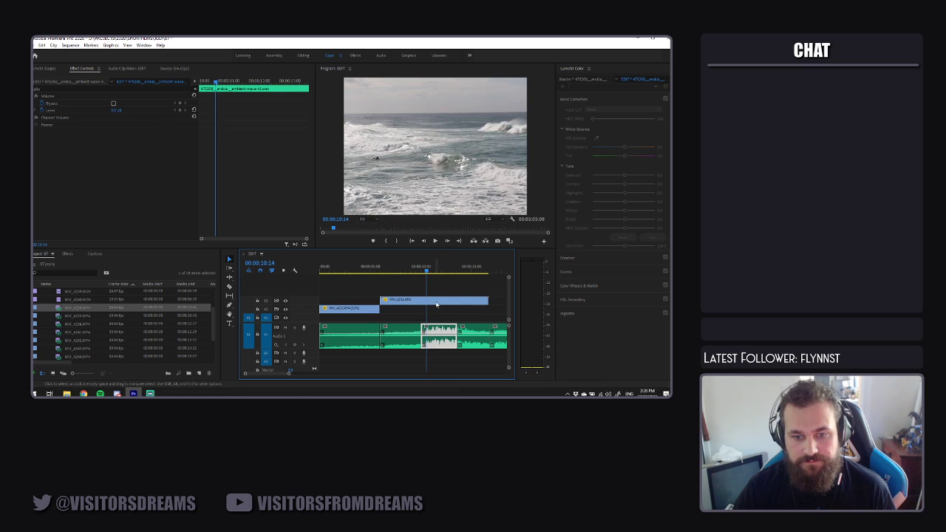
Slow the MVI_4234.MP4 clip to 50% speed and preview it from the start of the second audio section
{"action": "right_click", "coordinate": [438, 304]}
{"action": "left_click", "coordinate": [476, 316]}
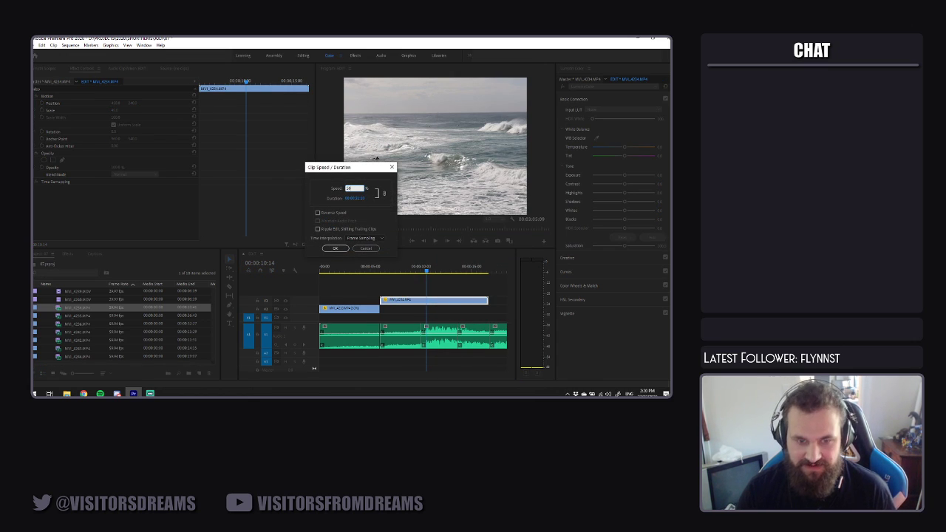
{"action": "type", "text": "50"}
{"action": "key", "text": "Return"}
{"action": "left_click", "coordinate": [380, 268]}
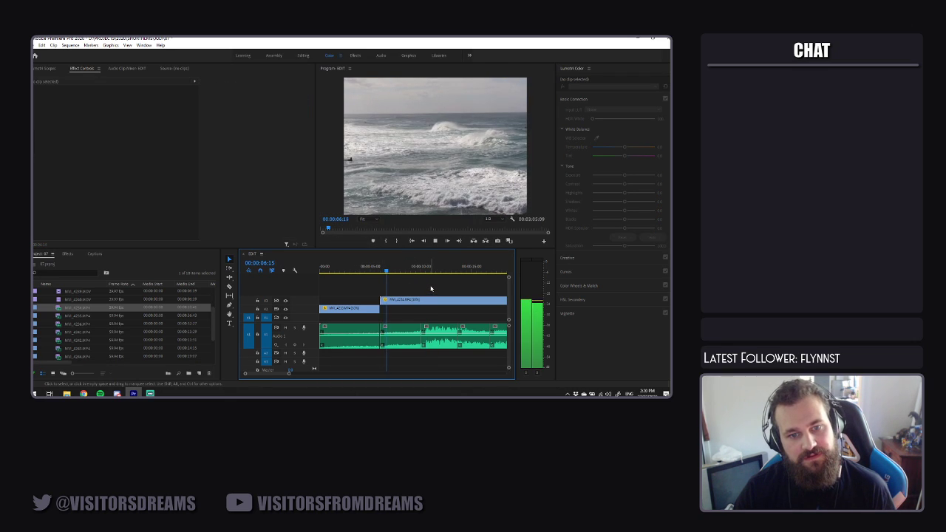
{"action": "key", "text": "space"}
{"action": "left_click_drag", "start_coordinate": [393, 271], "coordinate": [433, 273]}
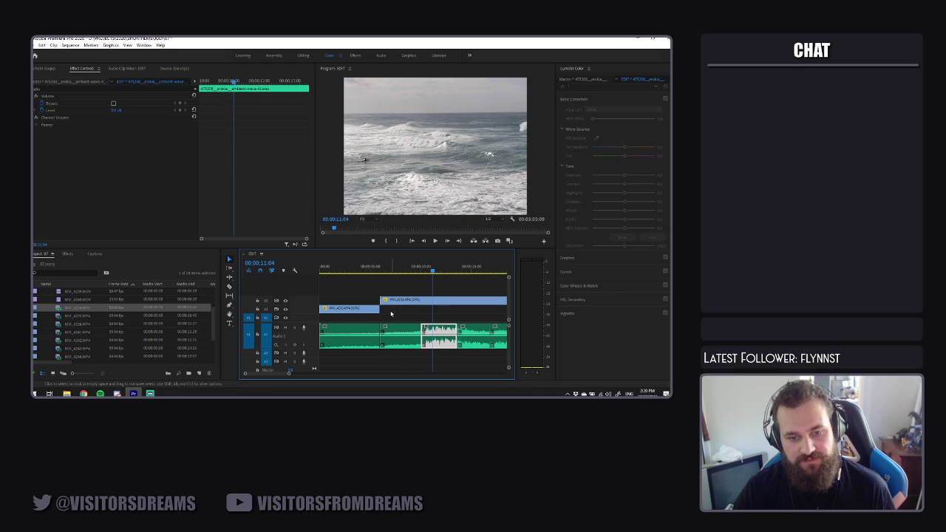
Cut off the part of MVI_4234.MP4 past the second audio section and move the kept part down to track V2
{"action": "left_click", "coordinate": [407, 303]}
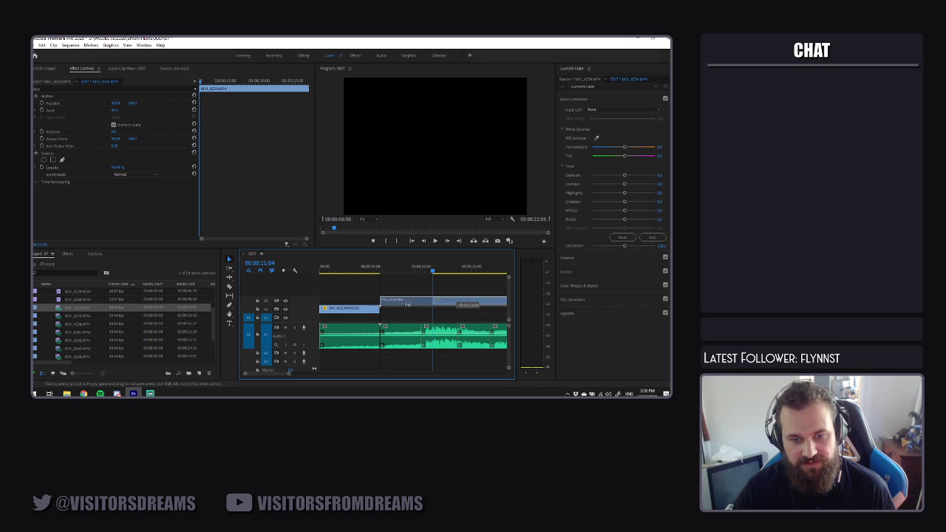
{"action": "left_click", "coordinate": [374, 268]}
{"action": "key", "text": "space"}
{"action": "key", "text": "l"}
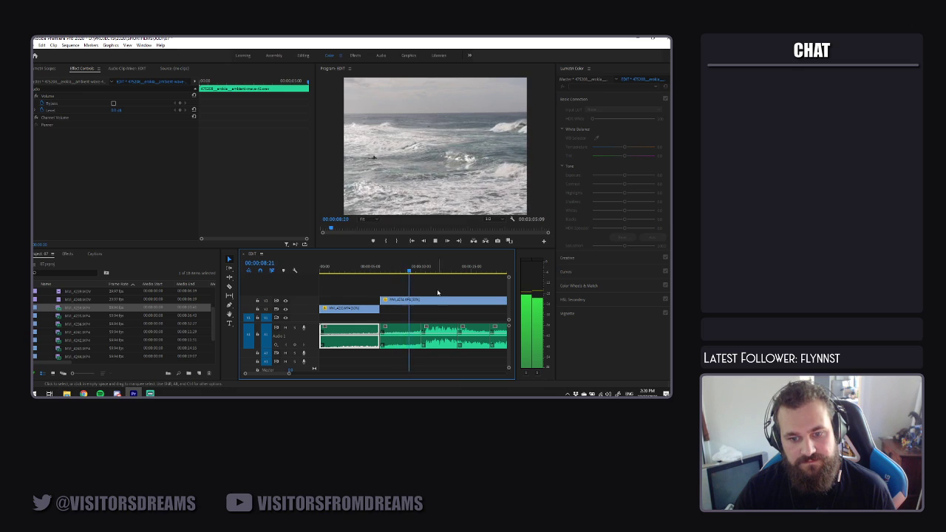
{"action": "key", "text": "k"}
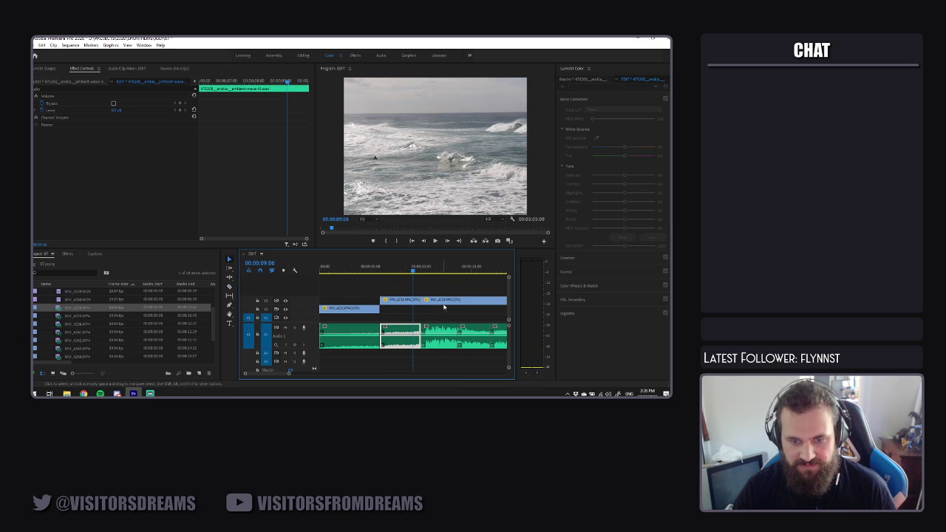
{"action": "left_click", "coordinate": [442, 302]}
{"action": "key", "text": "Delete"}
{"action": "left_click_drag", "start_coordinate": [411, 301], "coordinate": [412, 309]}
{"action": "key", "text": "space"}
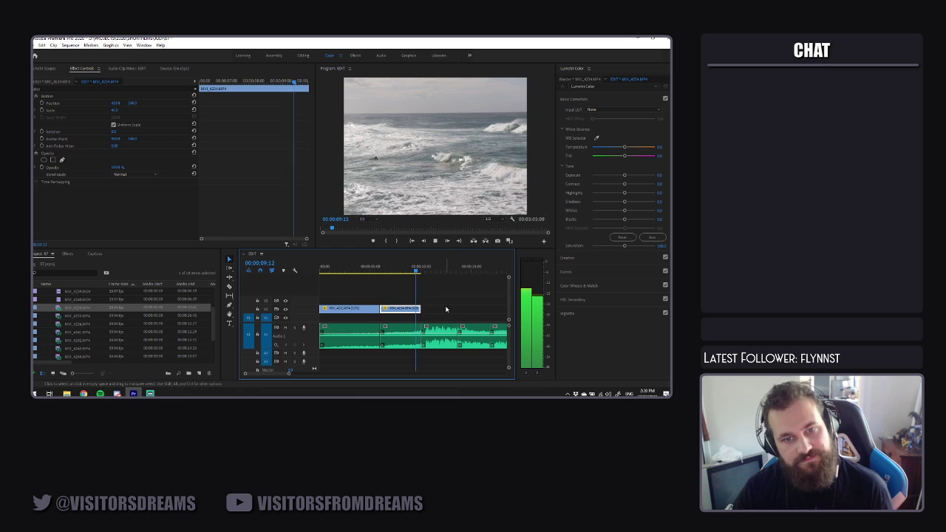
{"action": "key", "text": "k"}
{"action": "left_click", "coordinate": [442, 294]}
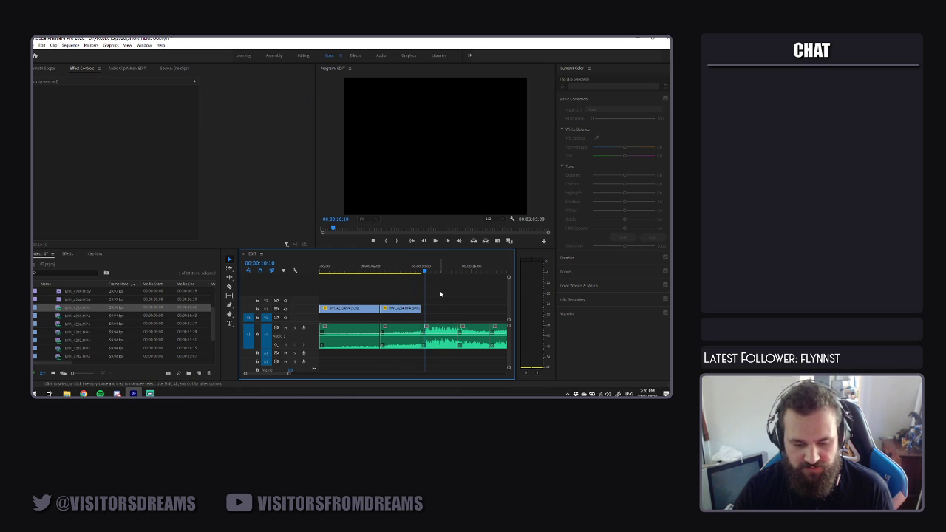
Swap the two V2 clips so MVI_4234.MP4 fills the first audio section and MVI_4233.MP4 the second, and preview the new order
{"action": "left_click_drag", "start_coordinate": [359, 312], "coordinate": [382, 310]}
{"action": "left_click_drag", "start_coordinate": [450, 301], "coordinate": [421, 309]}
{"action": "left_click_drag", "start_coordinate": [349, 271], "coordinate": [293, 272]}
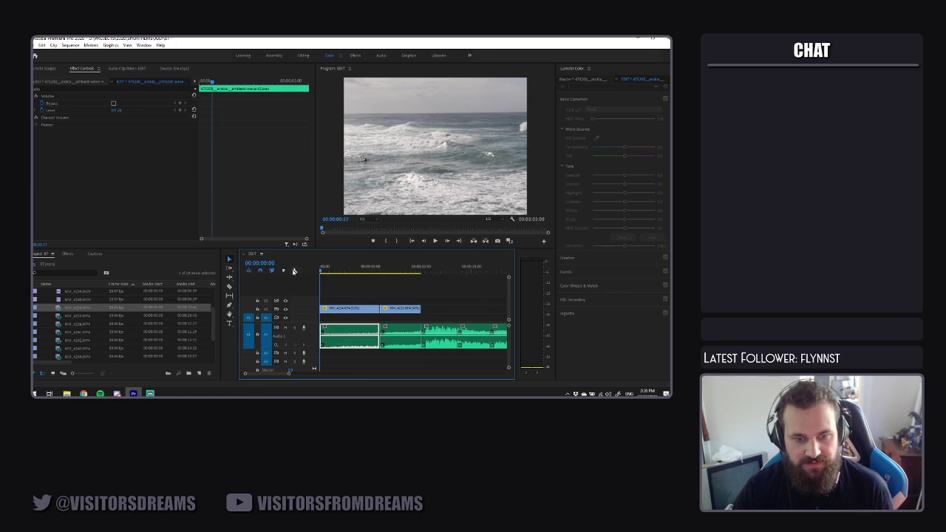
{"action": "left_click", "coordinate": [374, 283]}
{"action": "key", "text": "space"}
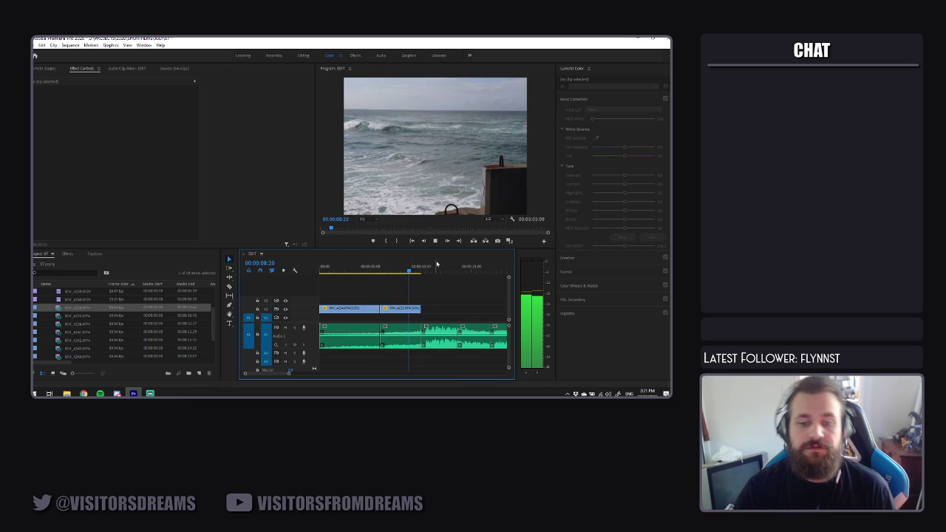
{"action": "left_click", "coordinate": [399, 336]}
{"action": "key", "text": "space"}
{"action": "left_click", "coordinate": [445, 295]}
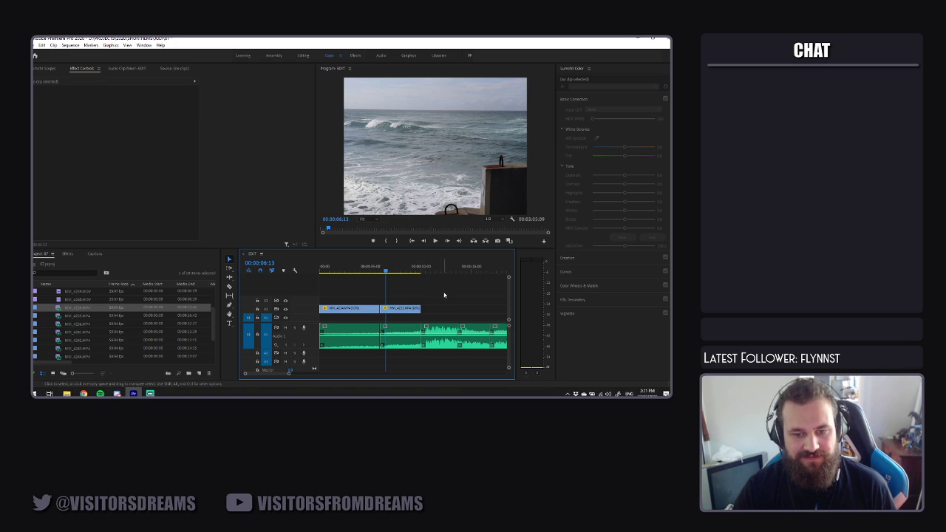
Move MVI_4234.MP4 into the Used bin and place MVI_4235.MP4 on track V3 at the start of the third audio section
{"action": "scroll", "coordinate": [77, 309], "scroll_direction": "up", "scroll_amount": 2}
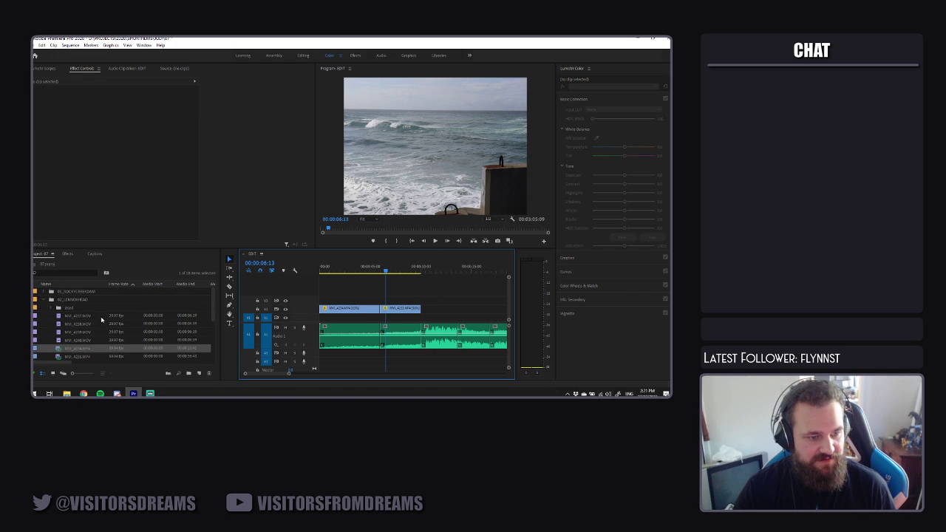
{"action": "left_click_drag", "start_coordinate": [75, 350], "coordinate": [70, 308]}
{"action": "left_click_drag", "start_coordinate": [80, 344], "coordinate": [422, 300]}
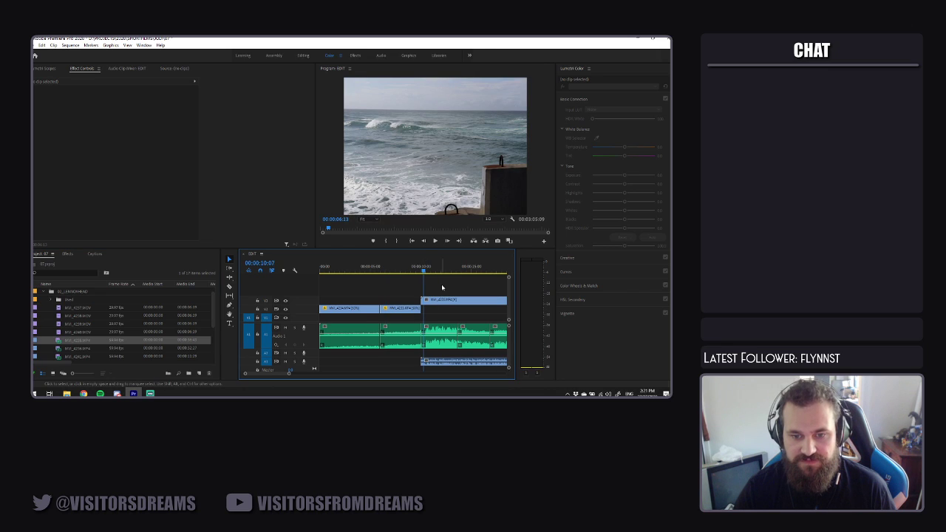
Unlink and delete the audio of the MVI_4235.MP4 clip, then select its video for adjustment
{"action": "left_click", "coordinate": [439, 337]}
{"action": "key", "text": "space"}
{"action": "right_click", "coordinate": [461, 301]}
{"action": "left_click", "coordinate": [485, 156]}
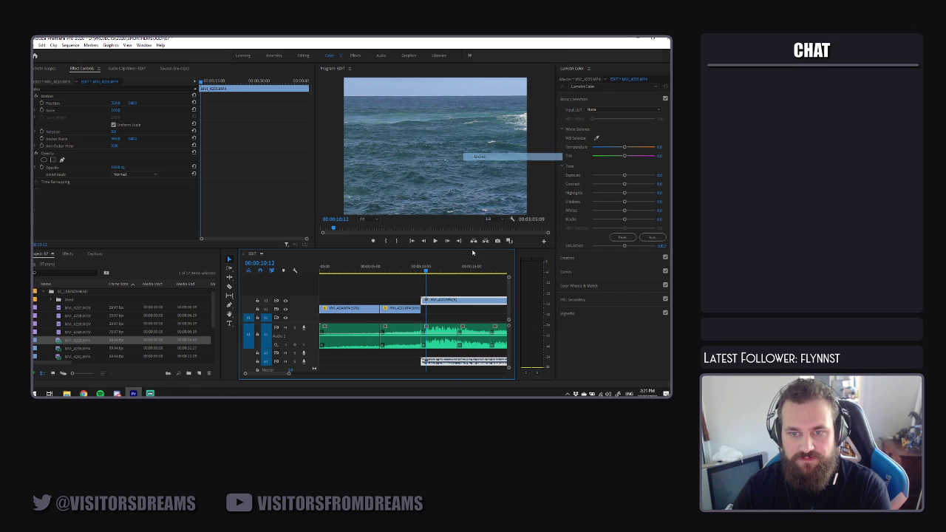
{"action": "left_click", "coordinate": [454, 361]}
{"action": "key", "text": "Delete"}
{"action": "left_click", "coordinate": [448, 301]}
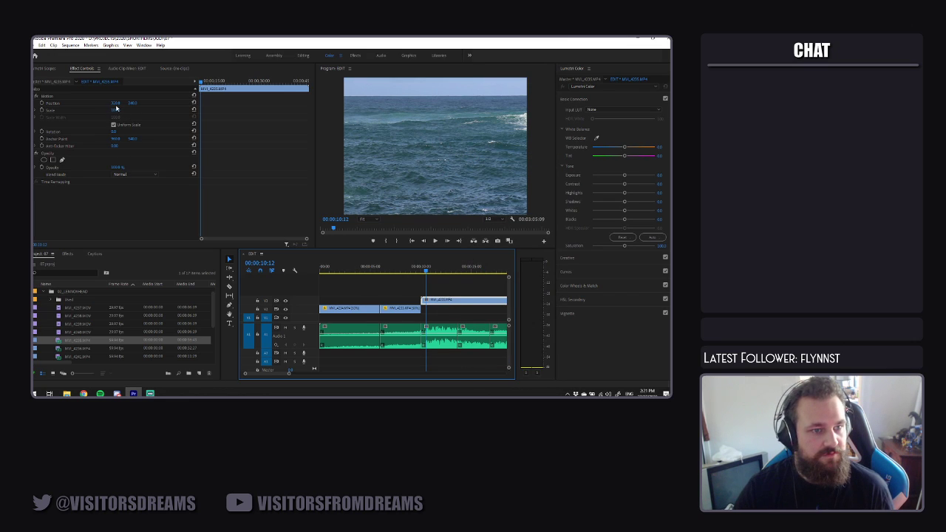
Scale down and reposition the MVI_4235.MP4 clip so the foreground rocks fit the frame, and look through its footage
{"action": "left_click_drag", "start_coordinate": [115, 110], "coordinate": [75, 103]}
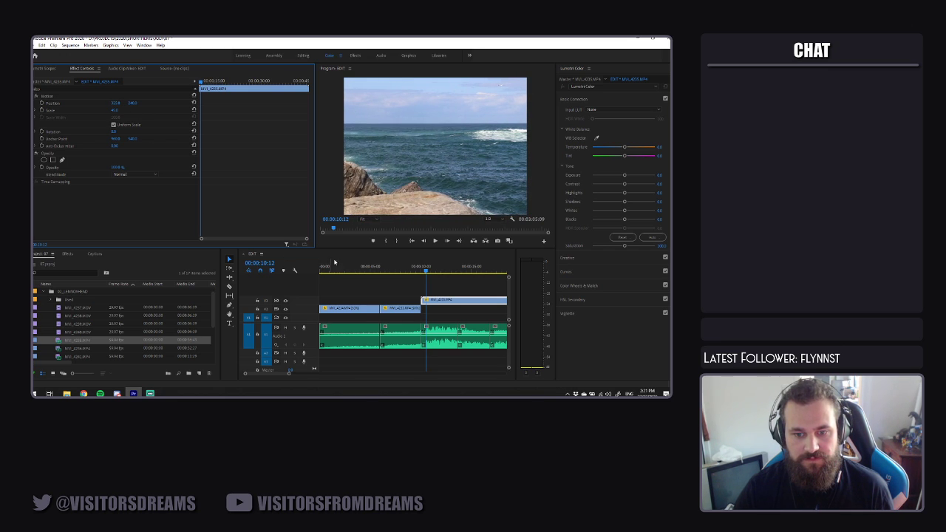
{"action": "key", "text": "space"}
{"action": "left_click", "coordinate": [454, 271]}
{"action": "left_click_drag", "start_coordinate": [457, 272], "coordinate": [473, 275]}
{"action": "left_click_drag", "start_coordinate": [280, 374], "coordinate": [283, 374]}
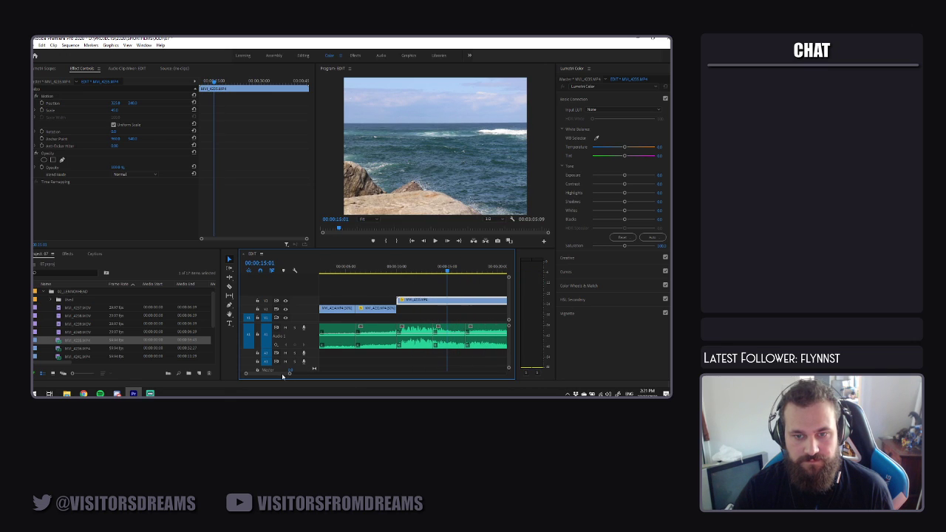
{"action": "left_click_drag", "start_coordinate": [418, 273], "coordinate": [424, 292]}
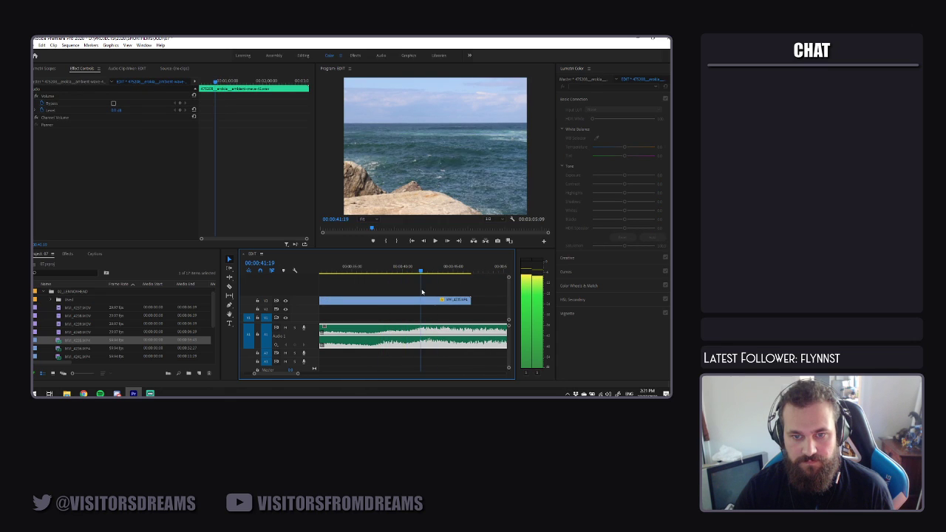
Slow the MVI_4235.MP4 clip on track V3 to 50% speed
{"action": "right_click", "coordinate": [422, 299]}
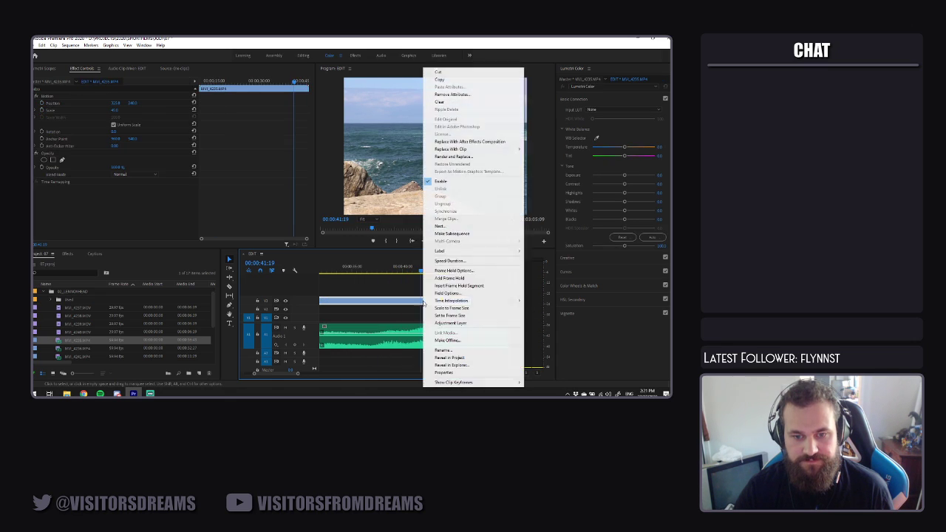
{"action": "left_click", "coordinate": [460, 262]}
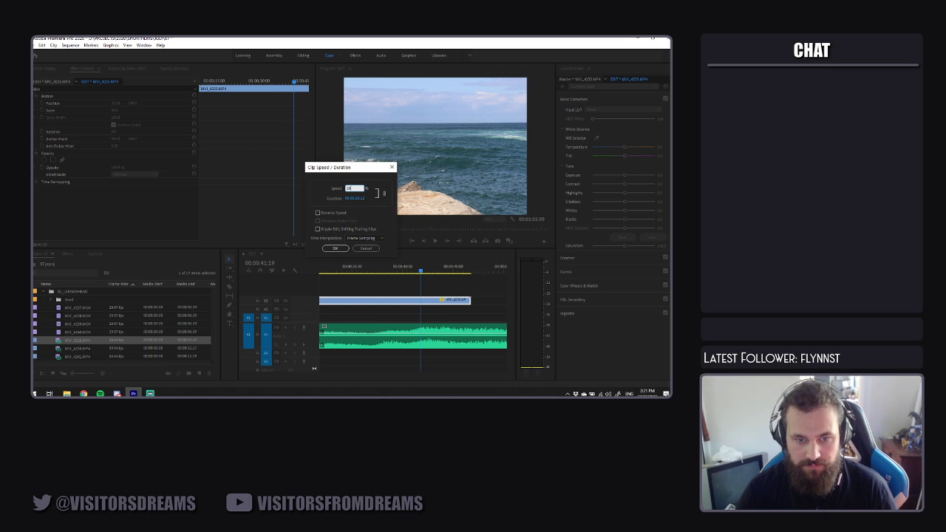
{"action": "left_click", "coordinate": [330, 249]}
Split MVI_4235.MP4 at 00:01:12:07 and delete the part before the cut
{"action": "key", "text": "space"}
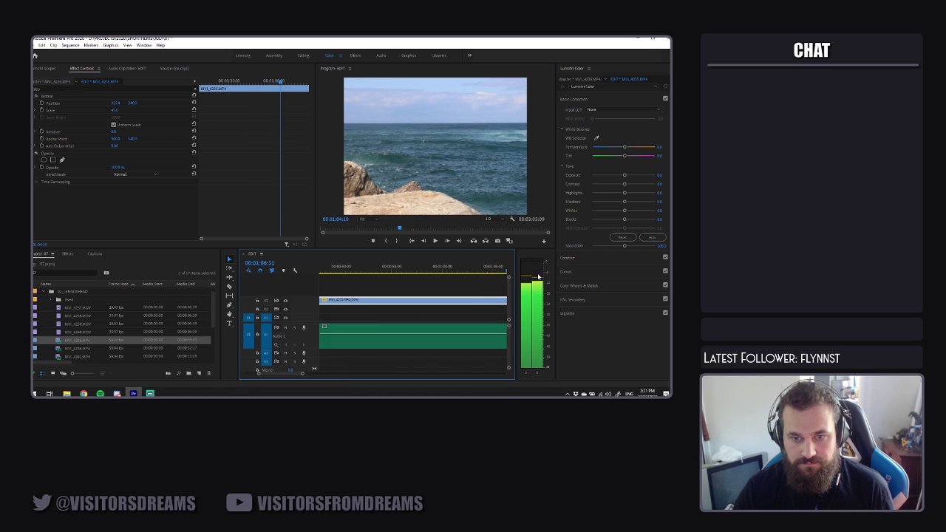
{"action": "left_click_drag", "start_coordinate": [538, 276], "coordinate": [362, 283]}
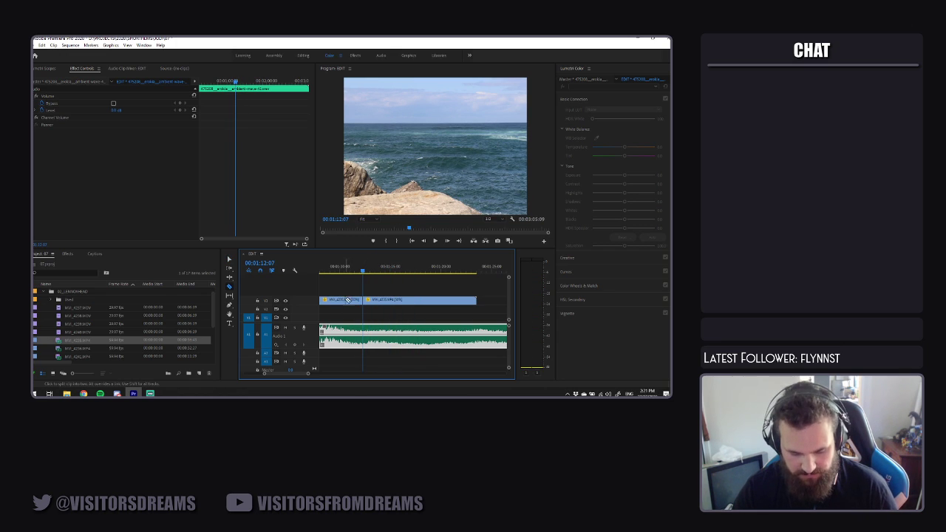
{"action": "key", "text": "v"}
{"action": "key", "text": "Delete"}
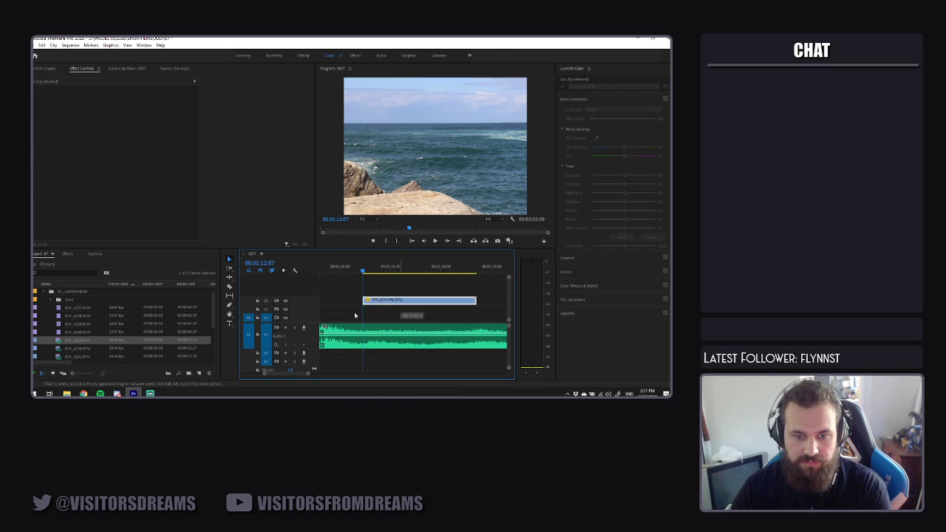
Move the remaining MVI_4235.MP4 piece onto track V2 at the start of the third audio section
{"action": "left_click_drag", "start_coordinate": [398, 301], "coordinate": [347, 309]}
{"action": "left_click_drag", "start_coordinate": [290, 374], "coordinate": [238, 375]}
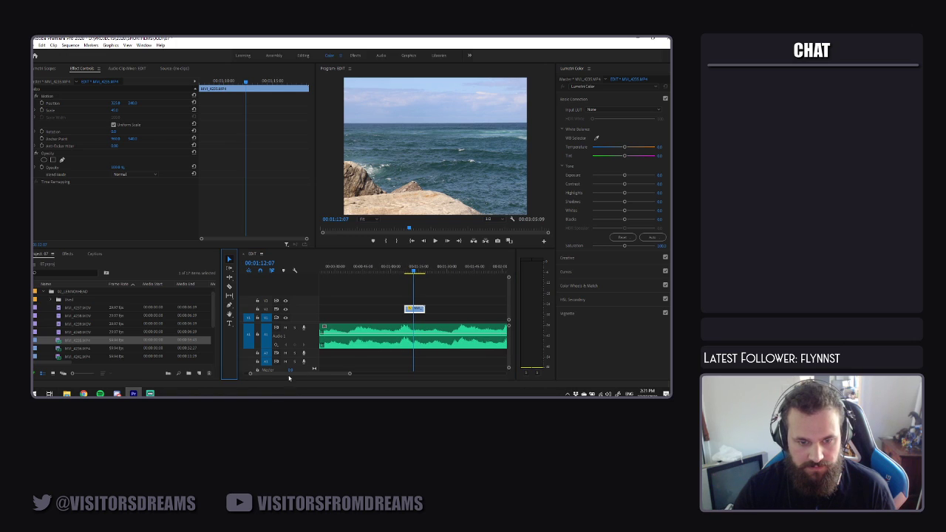
{"action": "left_click_drag", "start_coordinate": [312, 376], "coordinate": [292, 378]}
{"action": "left_click_drag", "start_coordinate": [462, 313], "coordinate": [351, 309]}
{"action": "left_click", "coordinate": [339, 272]}
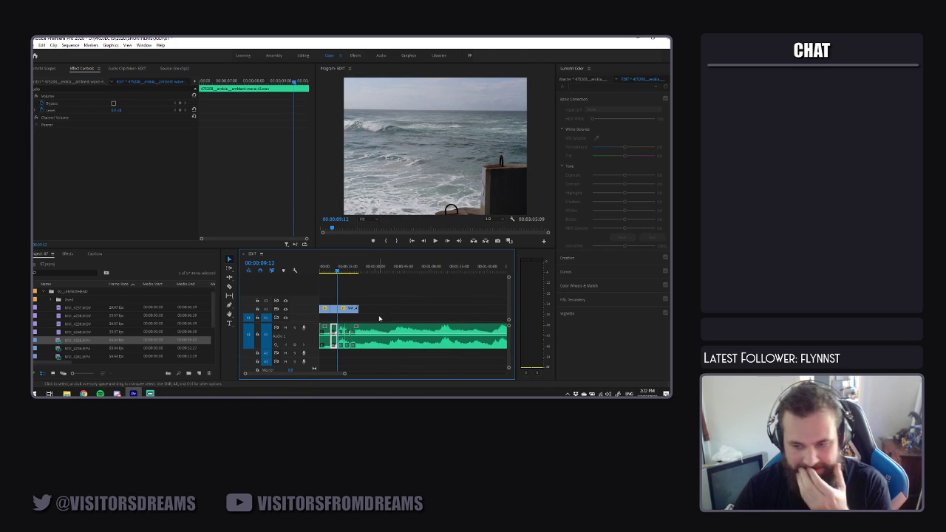
{"action": "left_click_drag", "start_coordinate": [345, 375], "coordinate": [287, 373]}
Split MVI_4235.MP4 at the end of the third audio section and check the speed setting of the piece before the cut
{"action": "key", "text": "space"}
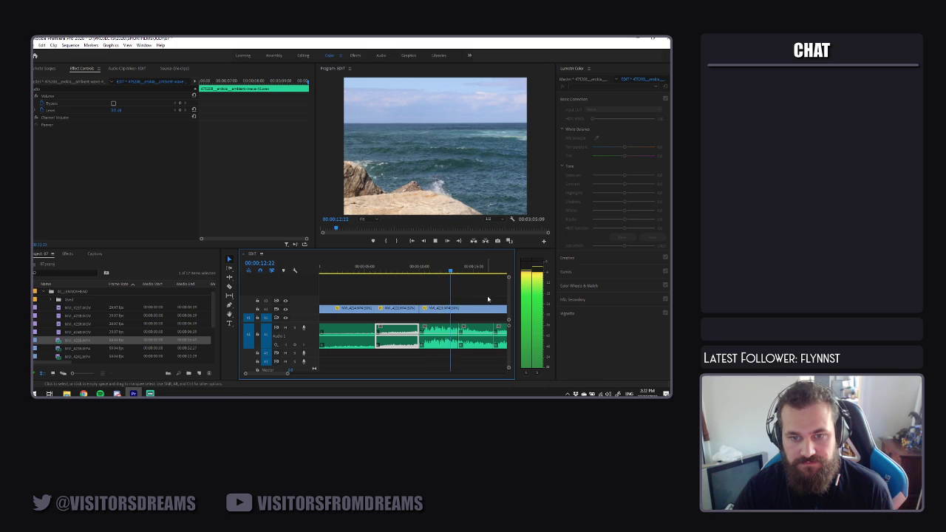
{"action": "key", "text": "space"}
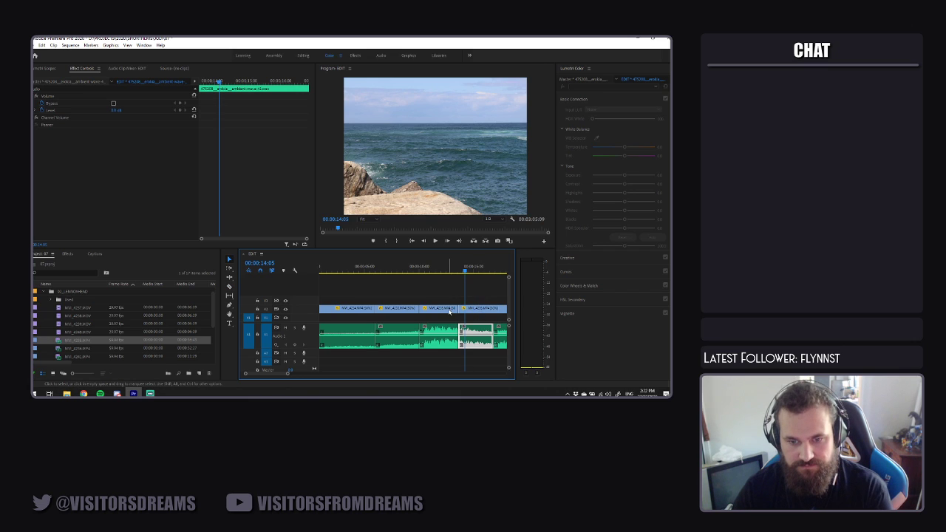
{"action": "right_click", "coordinate": [449, 312]}
{"action": "left_click", "coordinate": [485, 261]}
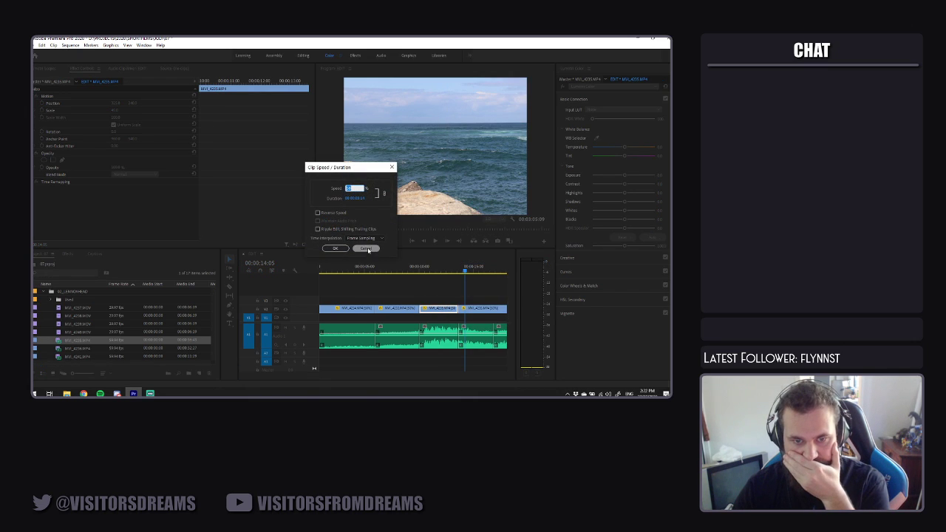
{"action": "left_click", "coordinate": [367, 250]}
Preview the sequence from the first audio section through the fourth to judge how MVI_4235.MP4 matches the sound
{"action": "left_click", "coordinate": [363, 267]}
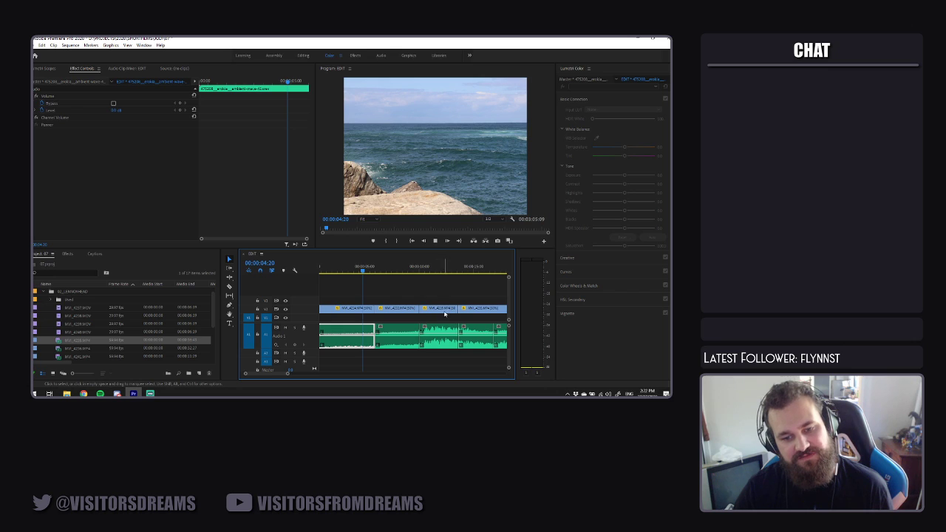
{"action": "left_click", "coordinate": [403, 303]}
{"action": "key", "text": "space"}
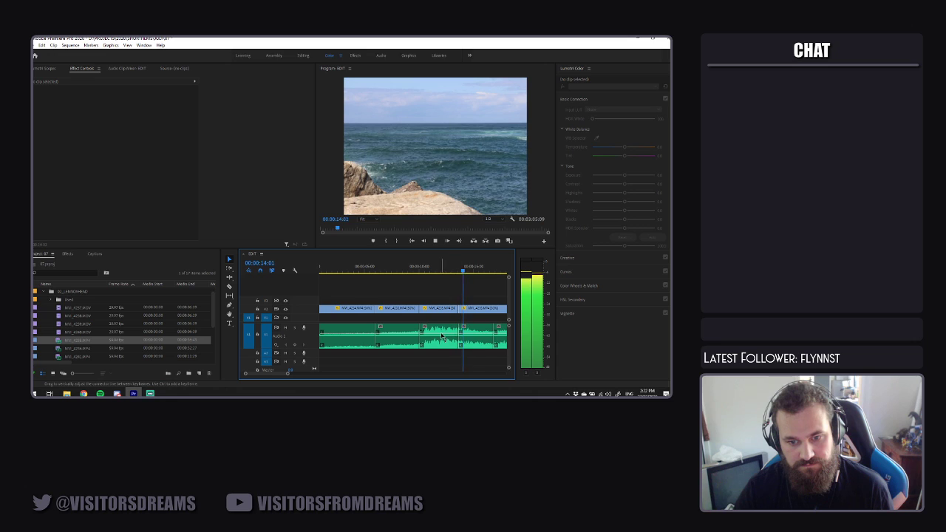
{"action": "key", "text": "space"}
{"action": "left_click_drag", "start_coordinate": [288, 374], "coordinate": [369, 379]}
{"action": "key", "text": "space"}
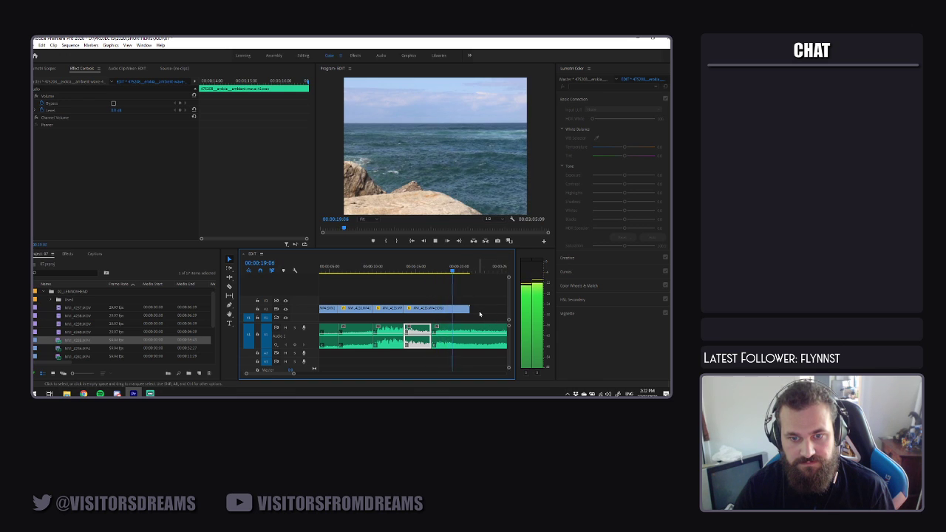
{"action": "left_click_drag", "start_coordinate": [460, 268], "coordinate": [408, 270]}
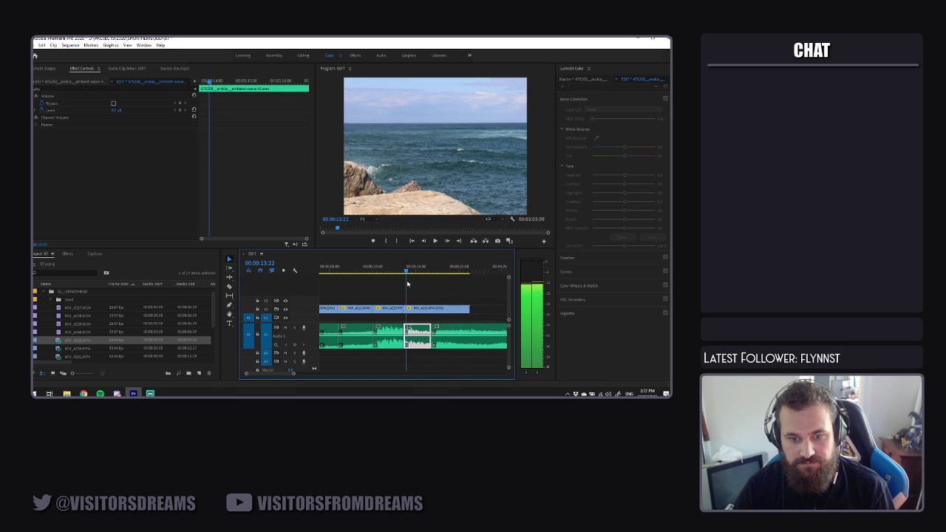
Trim the second MVI_4235.MP4 piece to the end of the fourth audio section and preview the join
{"action": "left_click_drag", "start_coordinate": [468, 309], "coordinate": [431, 309]}
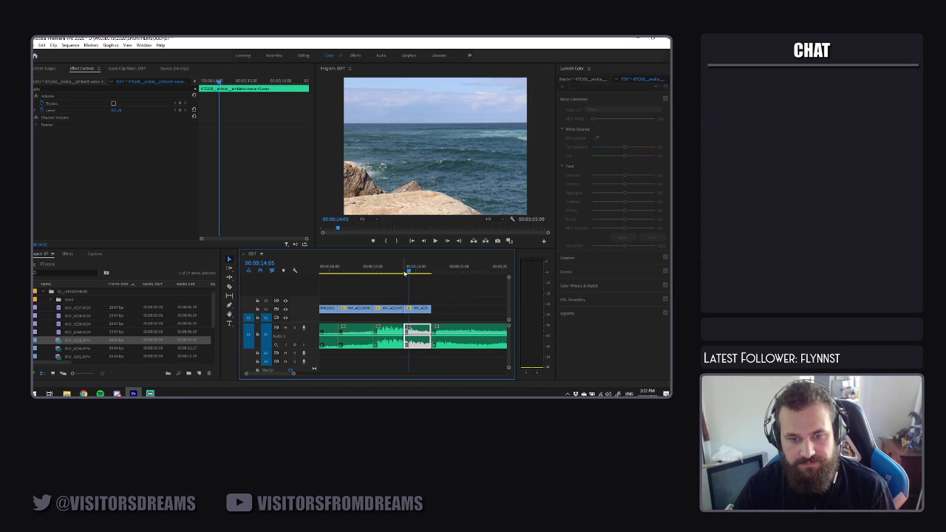
{"action": "left_click", "coordinate": [396, 269]}
{"action": "key", "text": "space"}
{"action": "key", "text": "d"}
{"action": "left_click", "coordinate": [421, 290]}
{"action": "key", "text": "space"}
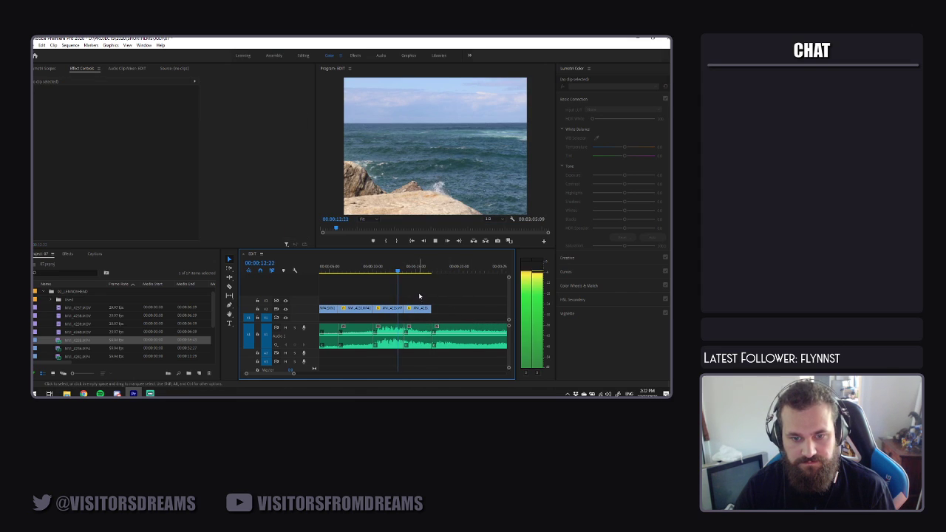
Delete the MVI_4235.MP4 piece that covers the fourth audio section
{"action": "key", "text": "space"}
{"action": "left_click", "coordinate": [421, 312]}
{"action": "key", "text": "Delete"}
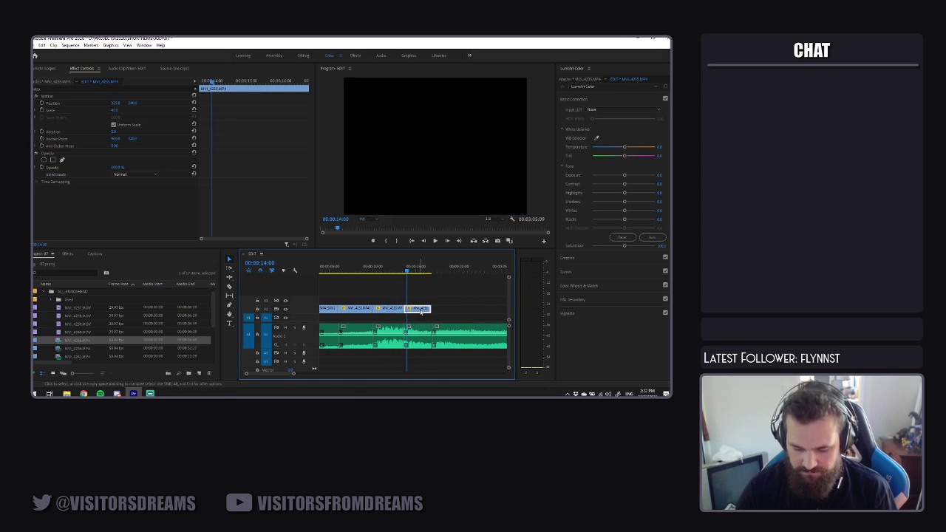
Move MVI_4235.MP4 into the Used bin and place MVI_4236.MP4 on track V3 at the start of the fourth audio section
{"action": "left_click_drag", "start_coordinate": [95, 300], "coordinate": [69, 309]}
{"action": "left_click_drag", "start_coordinate": [101, 349], "coordinate": [407, 307]}
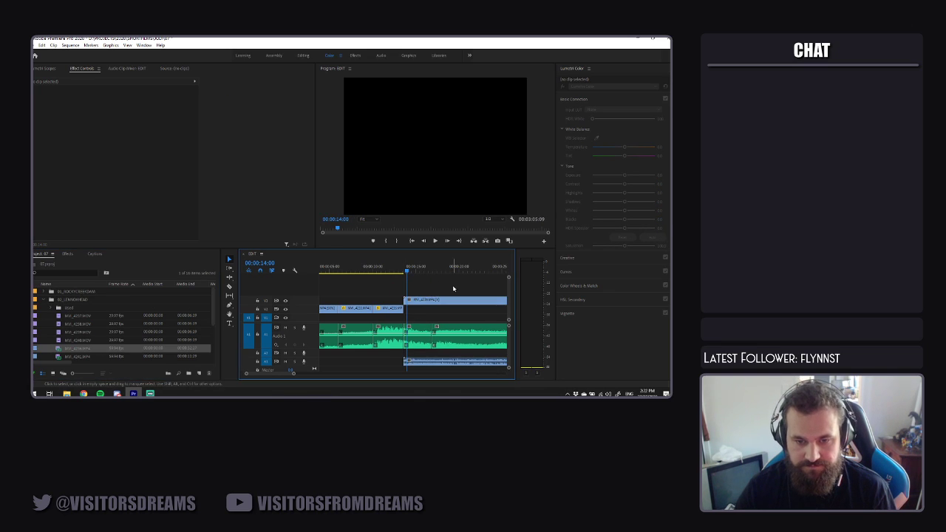
Unlink the MVI_4236.MP4 clip's audio from its video and delete that audio
{"action": "right_click", "coordinate": [456, 301]}
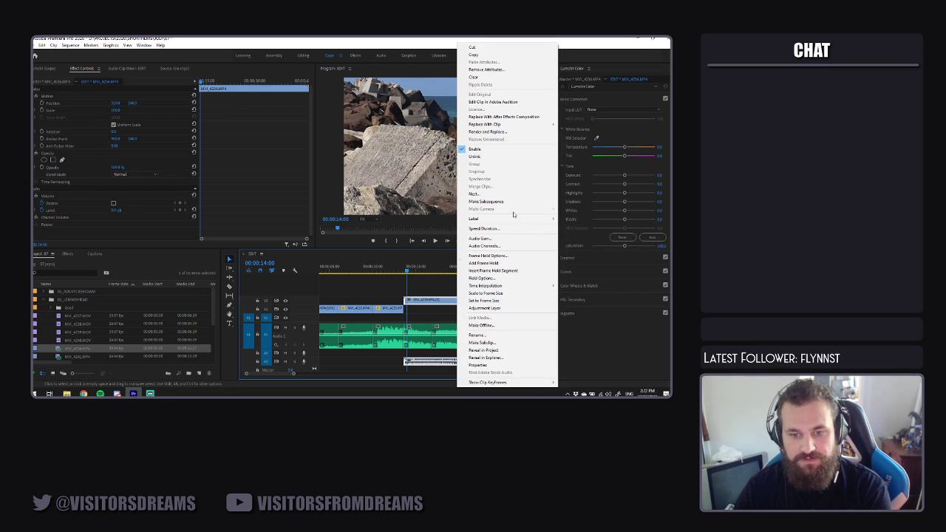
{"action": "left_click", "coordinate": [497, 157]}
{"action": "left_click", "coordinate": [456, 361]}
{"action": "key", "text": "Delete"}
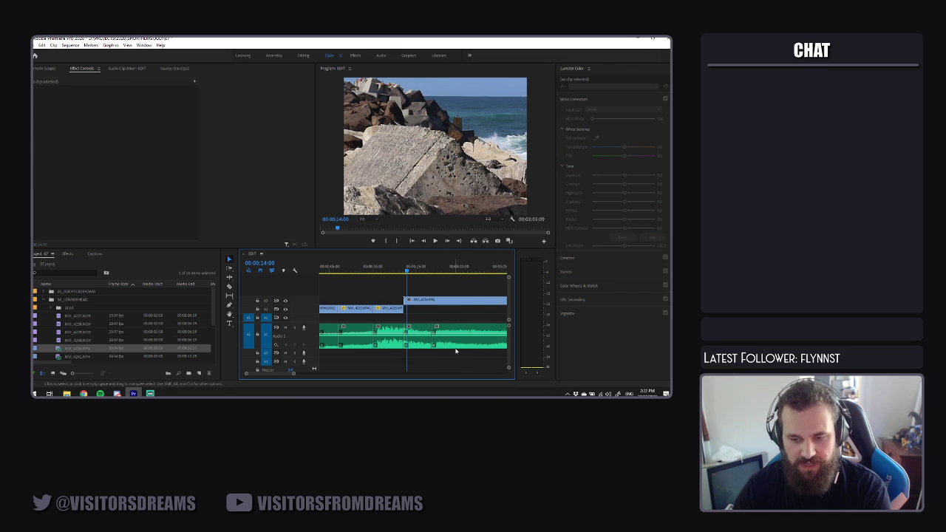
Scale down and reposition the MVI_4236.MP4 video so the rocky breakwater and sea fit the frame, and preview it briefly
{"action": "left_click", "coordinate": [458, 298]}
{"action": "mouse_move", "coordinate": [118, 112]}
{"action": "left_mouse_down"}
{"action": "mouse_move", "coordinate": [74, 113]}
{"action": "mouse_move", "coordinate": [136, 104]}
{"action": "mouse_move", "coordinate": [102, 107]}
{"action": "left_mouse_up"}
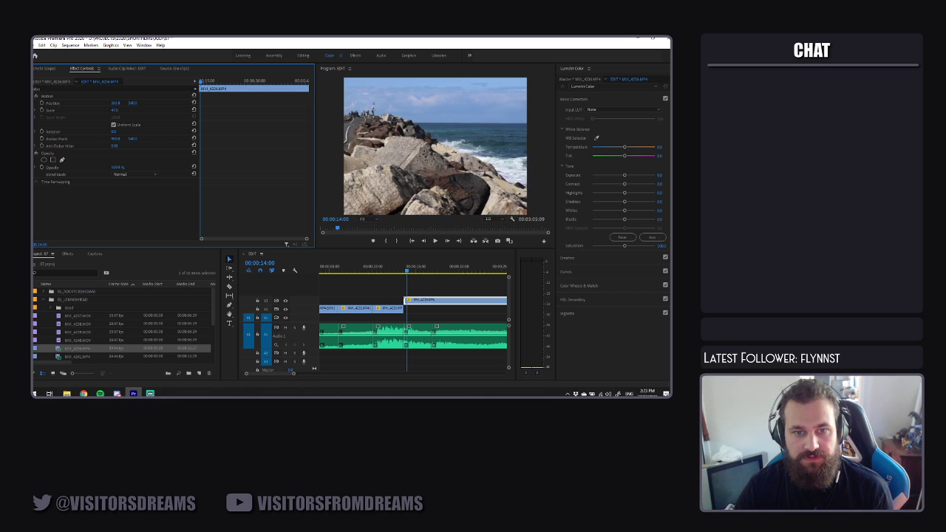
{"action": "key", "text": "space"}
{"action": "key", "text": "space"}
Slow the MVI_4236.MP4 clip to 50% speed
{"action": "right_click", "coordinate": [437, 300]}
{"action": "left_click", "coordinate": [480, 261]}
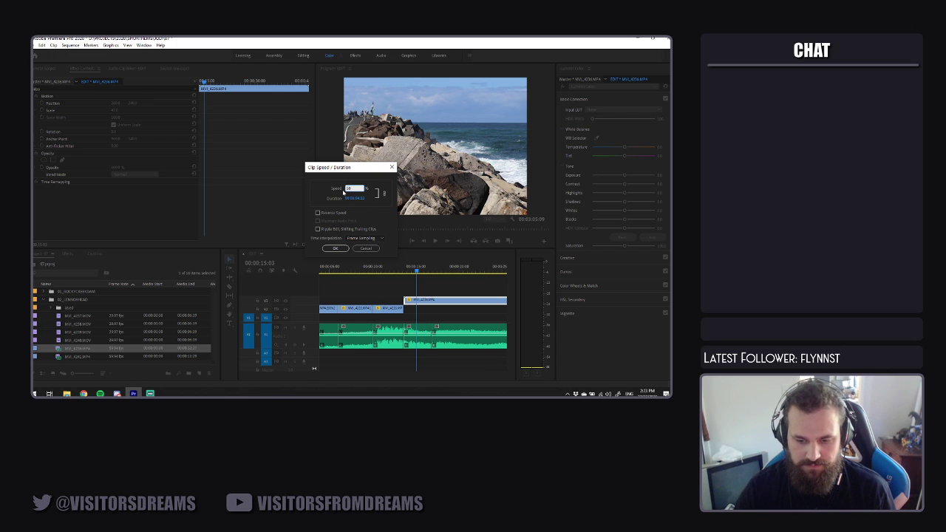
{"action": "left_click", "coordinate": [335, 250]}
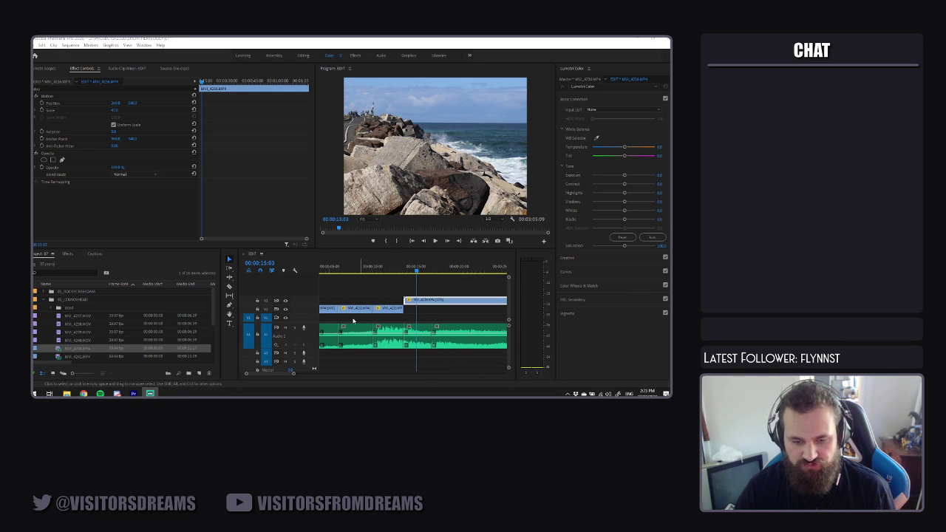
Find the wave splash in MVI_4236.MP4 and fit that portion on track V2 over the fourth audio section
{"action": "left_click_drag", "start_coordinate": [287, 374], "coordinate": [289, 374]}
{"action": "left_click_drag", "start_coordinate": [350, 272], "coordinate": [423, 274]}
{"action": "left_click_drag", "start_coordinate": [296, 374], "coordinate": [353, 374]}
{"action": "left_click_drag", "start_coordinate": [356, 272], "coordinate": [346, 309]}
{"action": "left_click", "coordinate": [339, 274]}
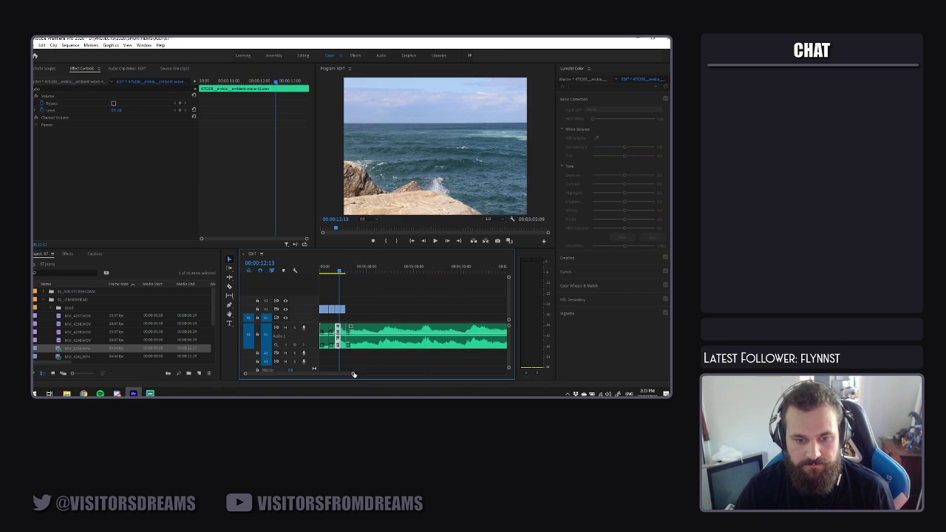
{"action": "left_click_drag", "start_coordinate": [352, 373], "coordinate": [287, 373]}
Preview the transition from MVI_4235.MP4 into MVI_4236.MP4 to check the splash against the fourth audio section
{"action": "key", "text": "space"}
{"action": "left_click", "coordinate": [457, 294]}
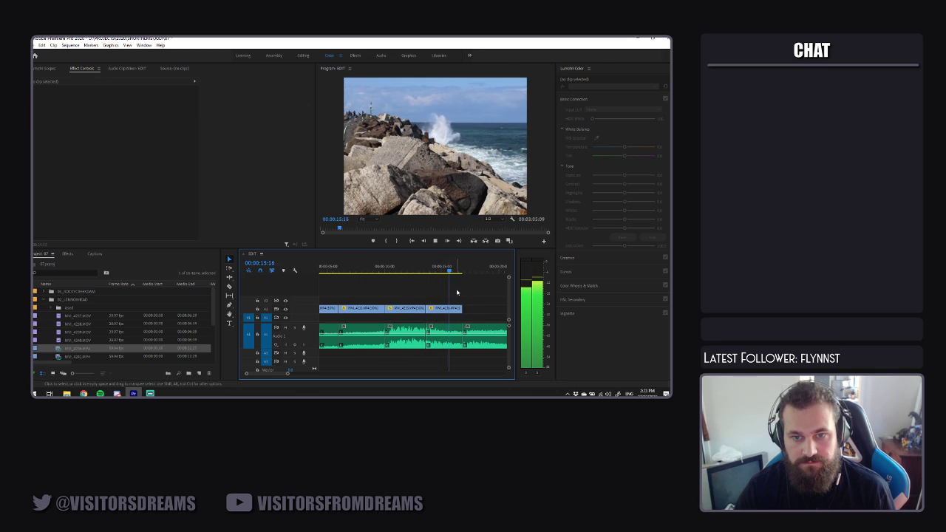
{"action": "left_click", "coordinate": [444, 309]}
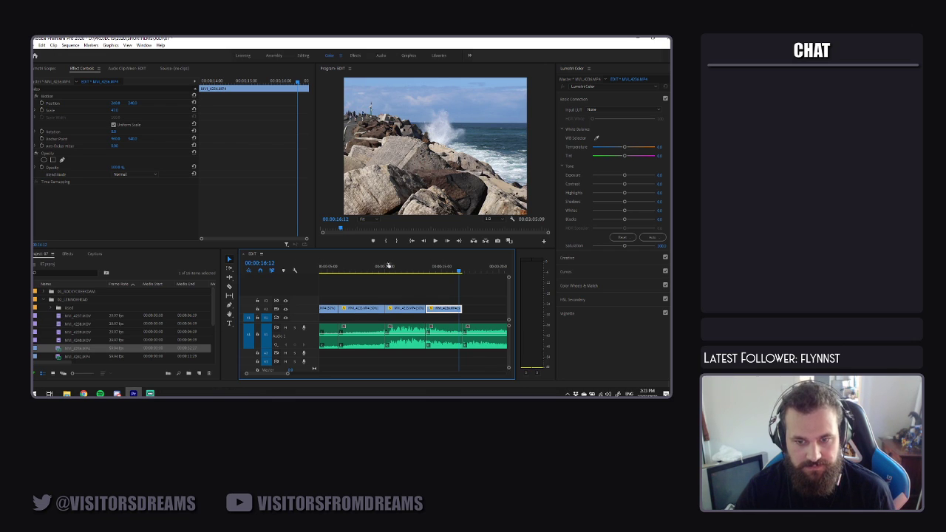
{"action": "left_click", "coordinate": [413, 266]}
{"action": "key", "text": "space"}
{"action": "left_click", "coordinate": [446, 294]}
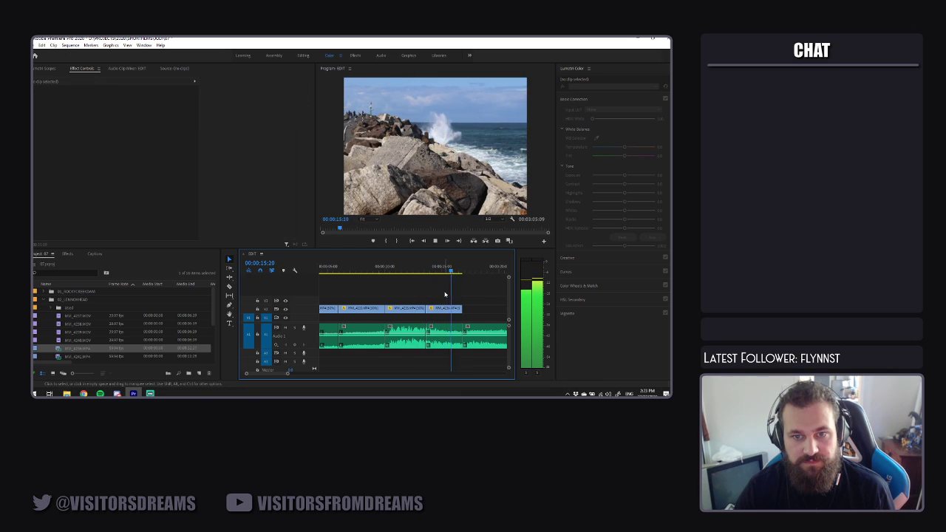
{"action": "key", "text": "space"}
{"action": "left_click", "coordinate": [443, 272]}
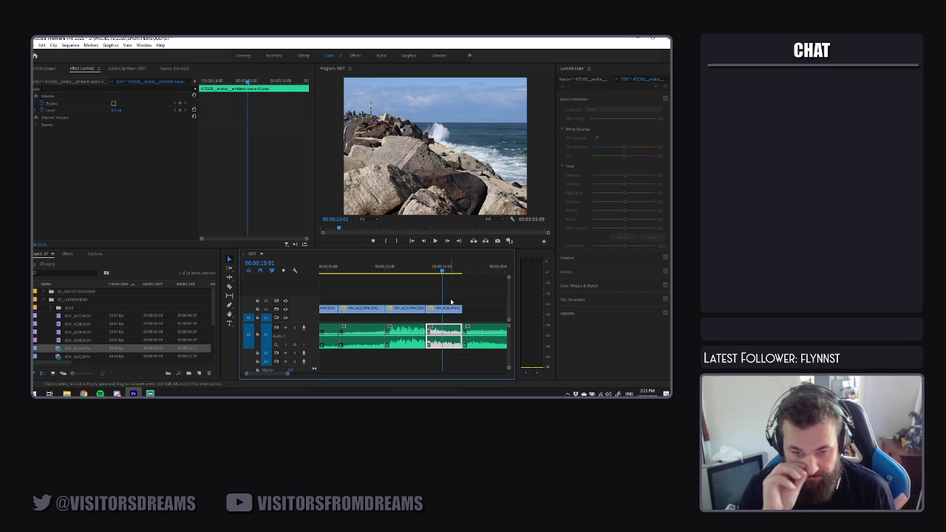
{"action": "key", "text": "space"}
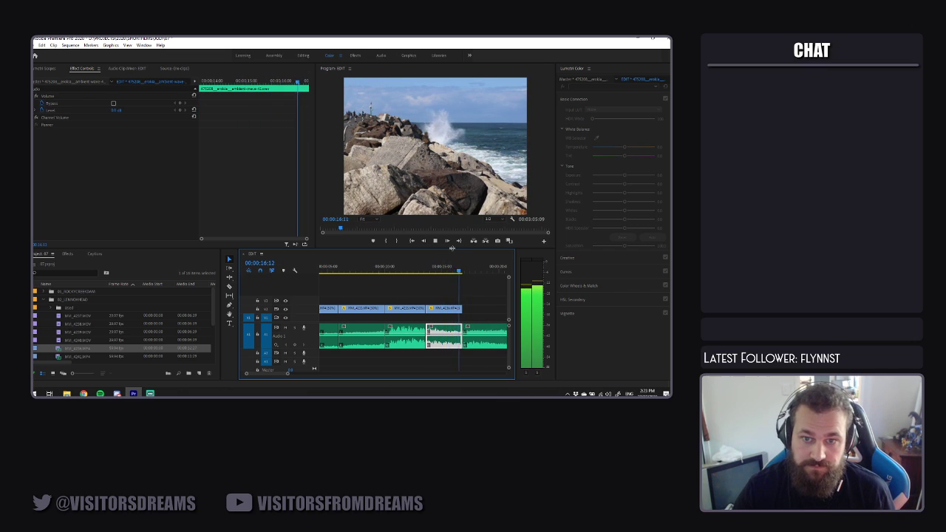
Play the ambient wave audio past the last video clip and cut it at about 23 seconds
{"action": "left_click", "coordinate": [474, 309]}
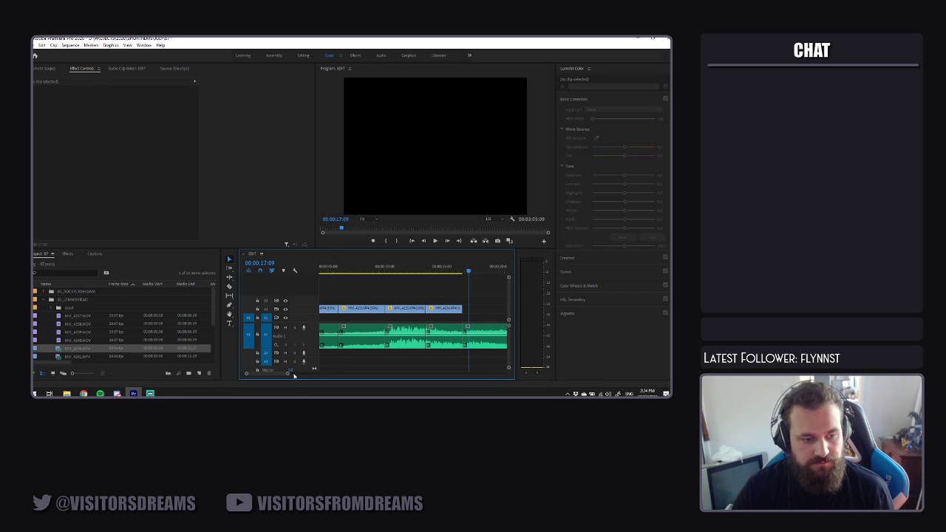
{"action": "scroll", "coordinate": [280, 376], "scroll_direction": "down", "scroll_amount": 2}
{"action": "key", "text": "space"}
{"action": "key", "text": "c"}
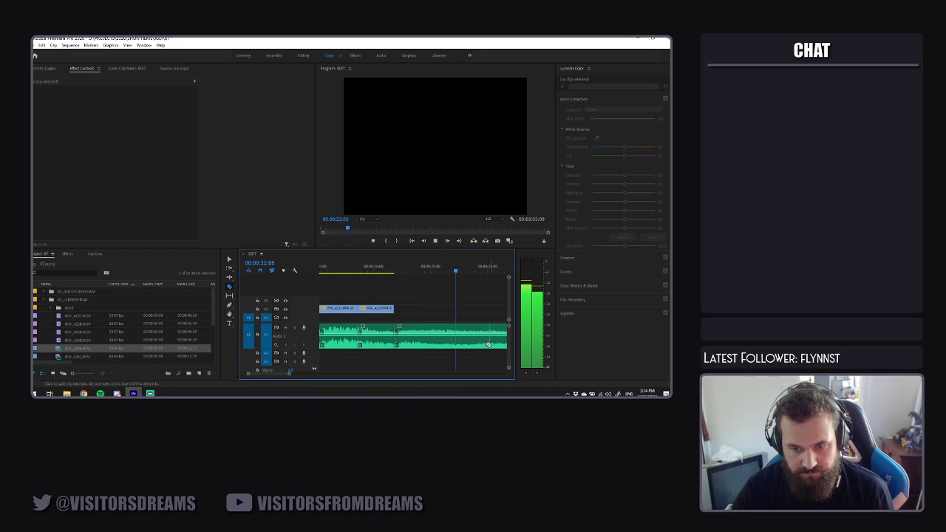
{"action": "left_click", "coordinate": [460, 348]}
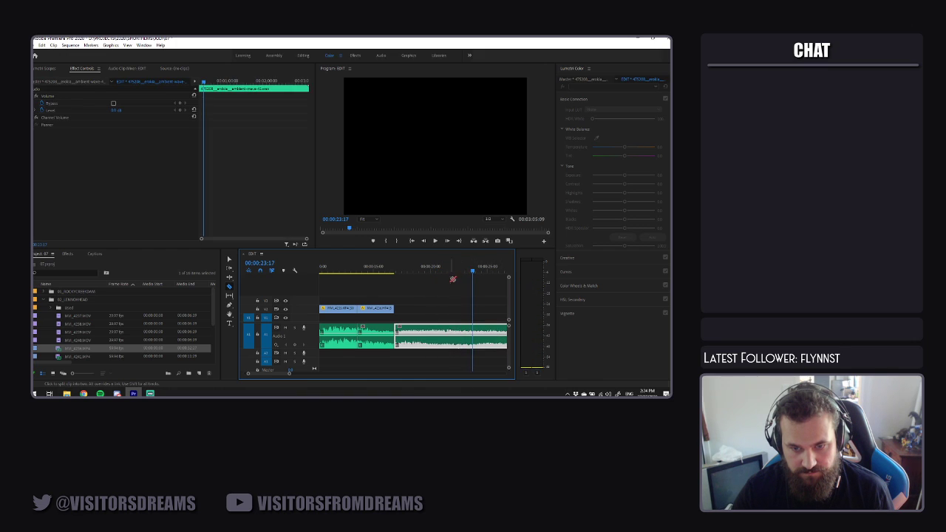
{"action": "left_click", "coordinate": [468, 345]}
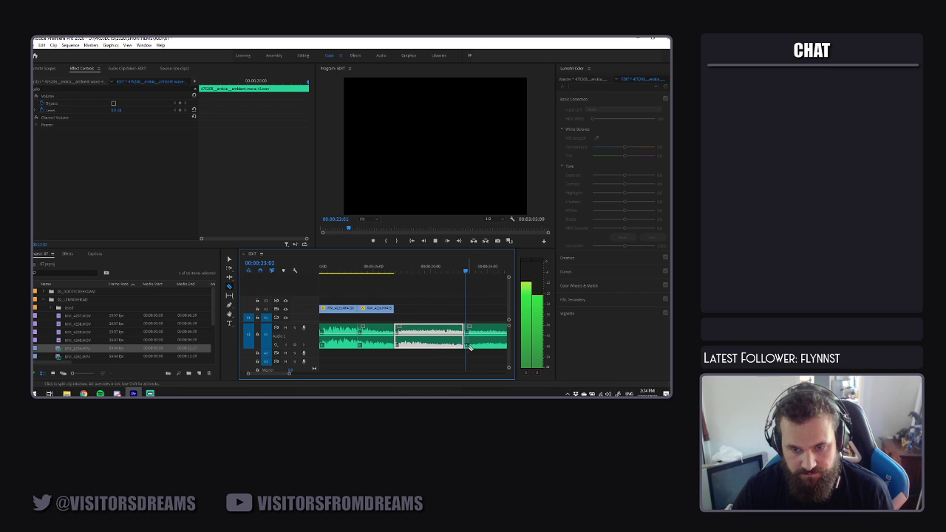
Replay the audio after the last video clip and cut it again at about 20.5 seconds
{"action": "left_click", "coordinate": [393, 269]}
{"action": "key", "text": "space"}
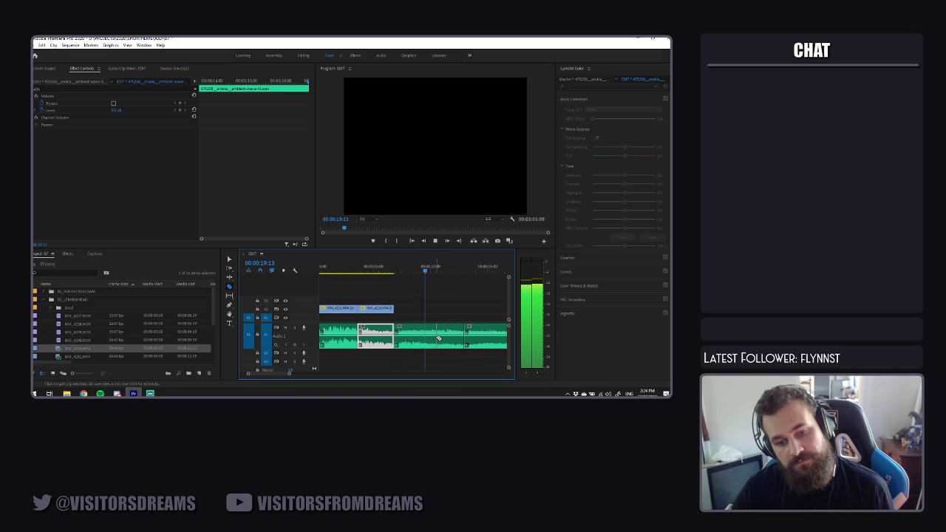
{"action": "key", "text": "space"}
{"action": "left_click", "coordinate": [436, 342]}
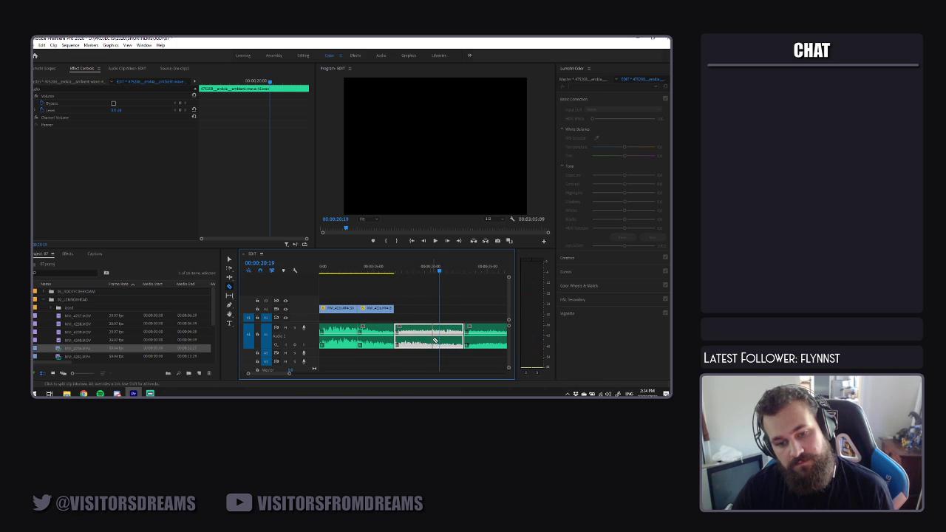
{"action": "left_click", "coordinate": [429, 347]}
{"action": "key", "text": "v"}
{"action": "left_click", "coordinate": [421, 312]}
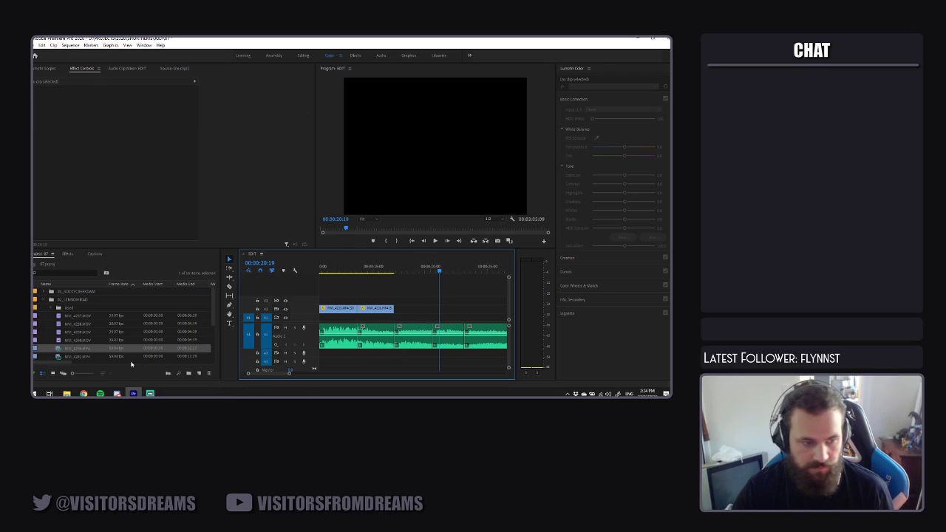
Place MVI_4241.MP4 on track V3 right after the last video clip, unlink its audio and delete that audio
{"action": "scroll", "coordinate": [87, 353], "scroll_direction": "down", "scroll_amount": 1}
{"action": "scroll", "coordinate": [81, 349], "scroll_direction": "up", "scroll_amount": 1}
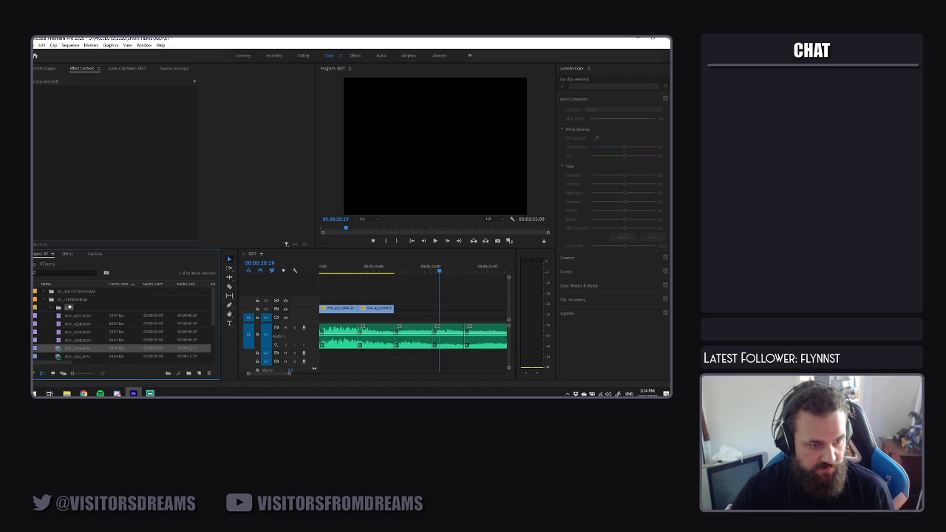
{"action": "left_click_drag", "start_coordinate": [81, 348], "coordinate": [397, 301]}
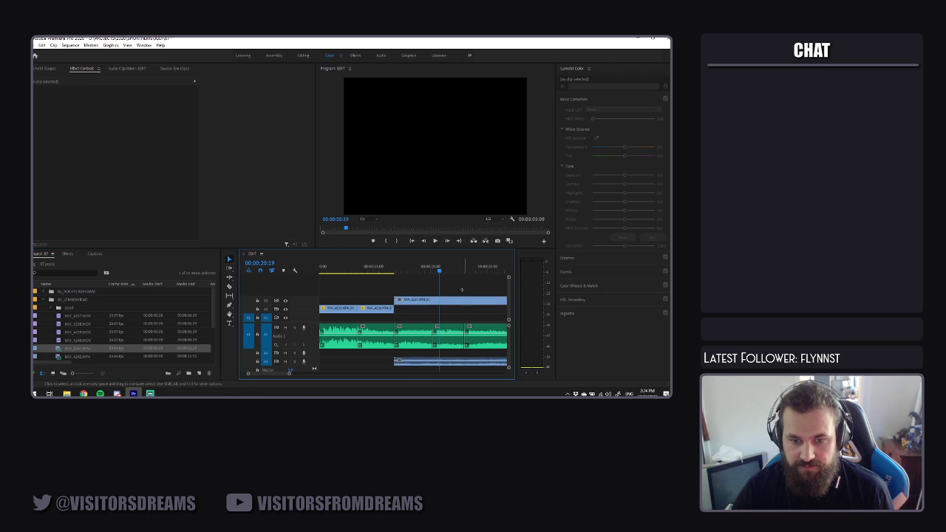
{"action": "right_click", "coordinate": [455, 300]}
{"action": "left_click", "coordinate": [481, 160]}
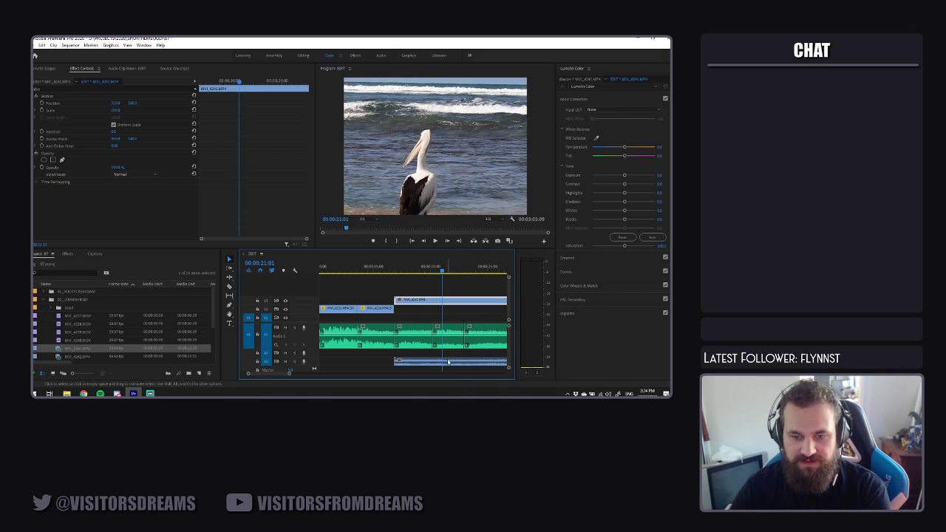
{"action": "left_click", "coordinate": [448, 361]}
{"action": "key", "text": "Delete"}
Append MVI_4242.MP4 and MVI_4243.MP4 on track V3 behind MVI_4241.MP4 and skim through both clips
{"action": "left_click_drag", "start_coordinate": [289, 373], "coordinate": [357, 373]}
{"action": "left_click_drag", "start_coordinate": [98, 354], "coordinate": [368, 301]}
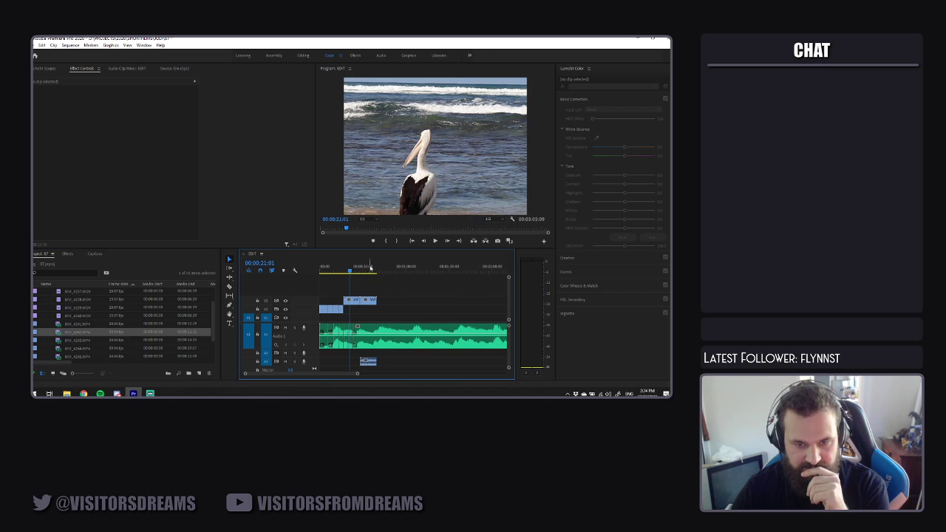
{"action": "left_click", "coordinate": [371, 267]}
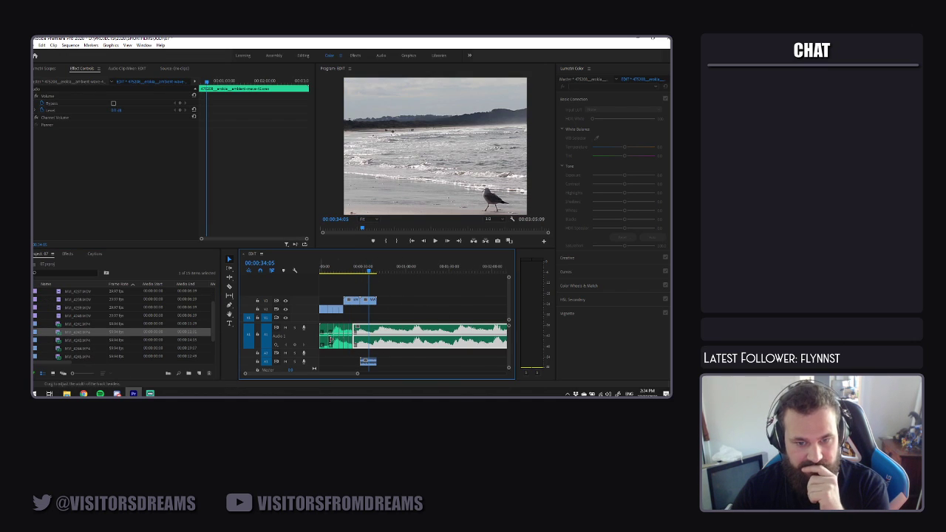
{"action": "left_click_drag", "start_coordinate": [85, 341], "coordinate": [398, 272]}
{"action": "left_click", "coordinate": [383, 269]}
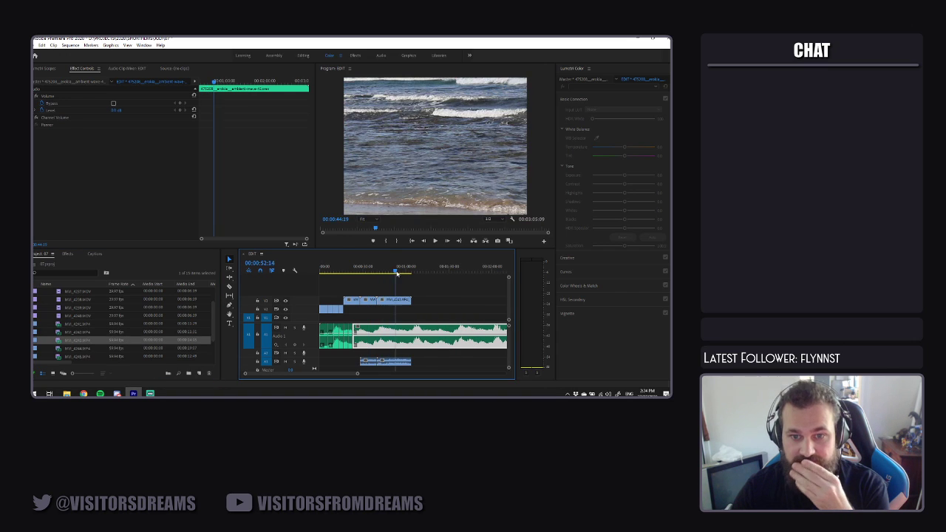
Scale the MVI_4243.MP4 clip down to 44 and skim its footage
{"action": "left_click", "coordinate": [408, 301]}
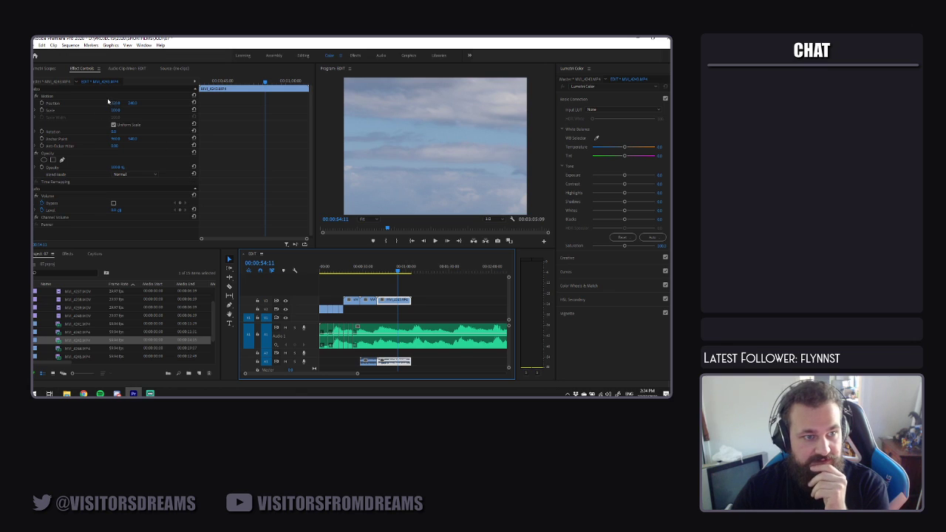
{"action": "left_click_drag", "start_coordinate": [118, 110], "coordinate": [99, 111]}
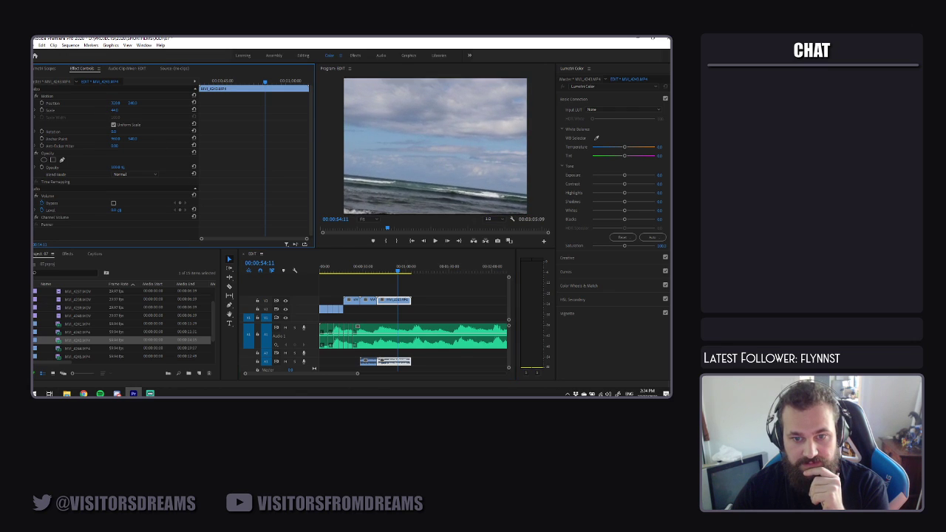
{"action": "left_click_drag", "start_coordinate": [397, 272], "coordinate": [388, 271]}
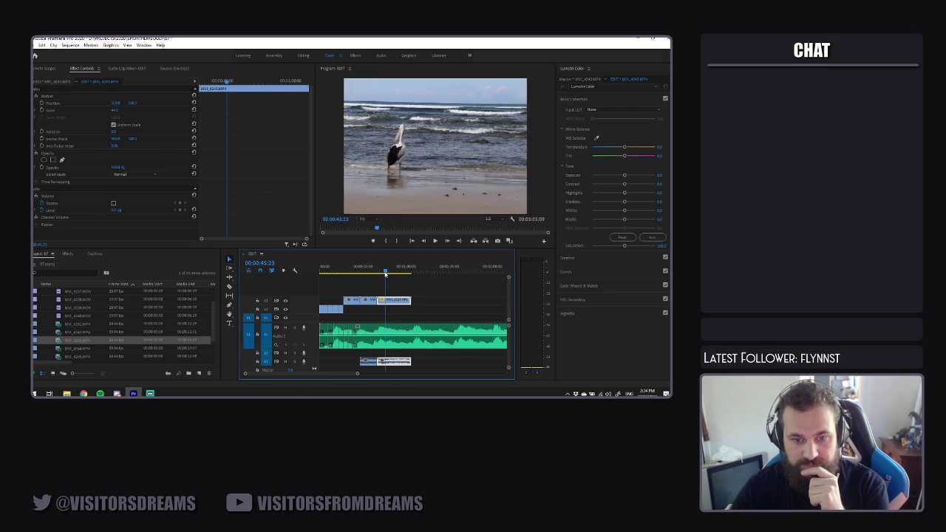
Append MVI_4244.MP4 and MVI_4245.MP4 at the end of track V3 and skim their seagull footage
{"action": "left_click_drag", "start_coordinate": [77, 348], "coordinate": [427, 271]}
{"action": "left_click", "coordinate": [413, 272]}
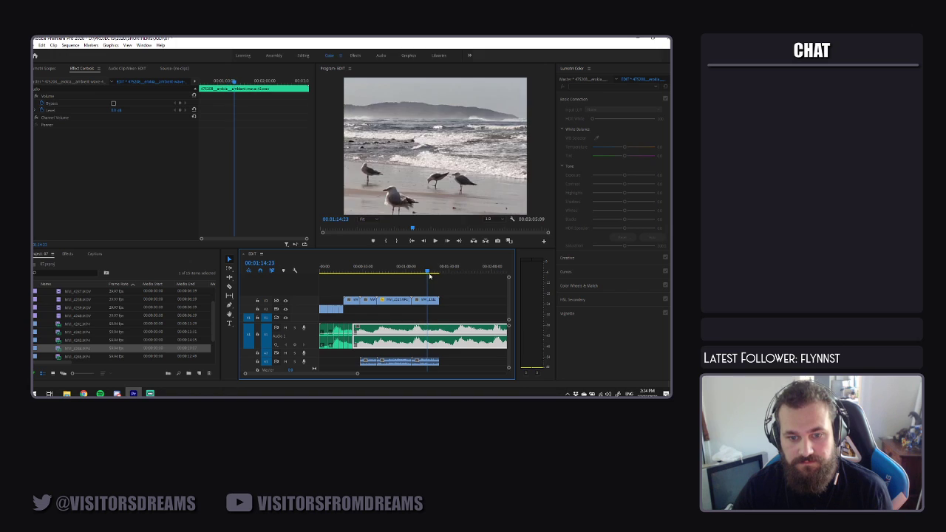
{"action": "left_click_drag", "start_coordinate": [102, 356], "coordinate": [446, 271]}
{"action": "left_click", "coordinate": [441, 270]}
{"action": "scroll", "coordinate": [80, 348], "scroll_direction": "down", "scroll_amount": 1}
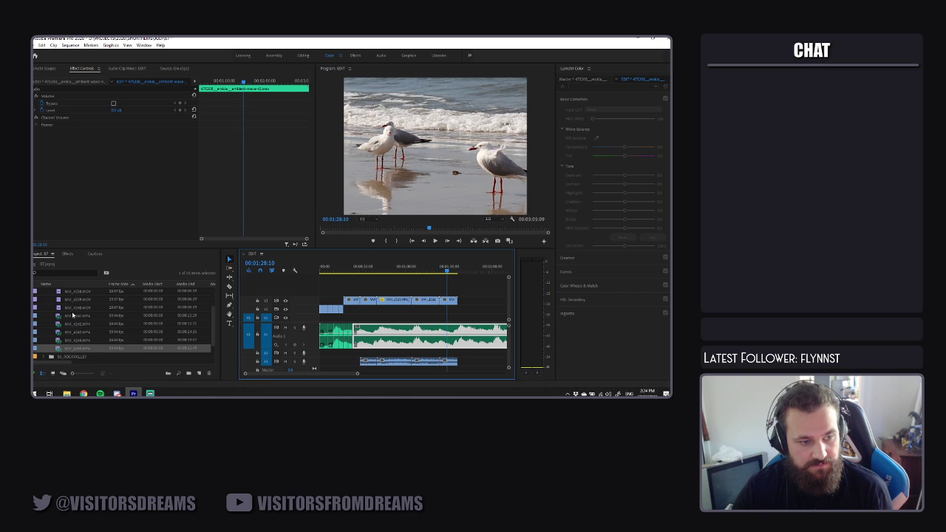
Preview the start of MVI_4241.MP4, check it at Full playback resolution, and return the resolution to 1/2
{"action": "left_click", "coordinate": [351, 272]}
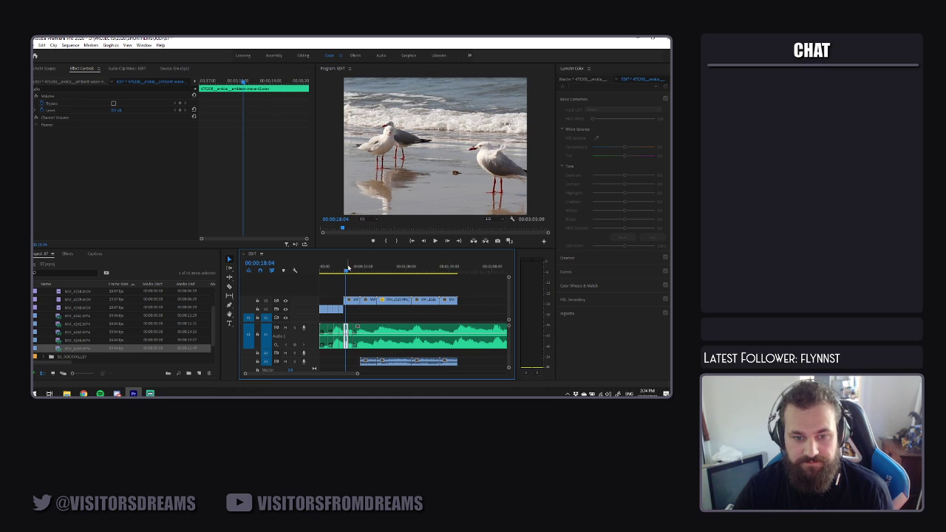
{"action": "key", "text": "space"}
{"action": "key", "text": "space"}
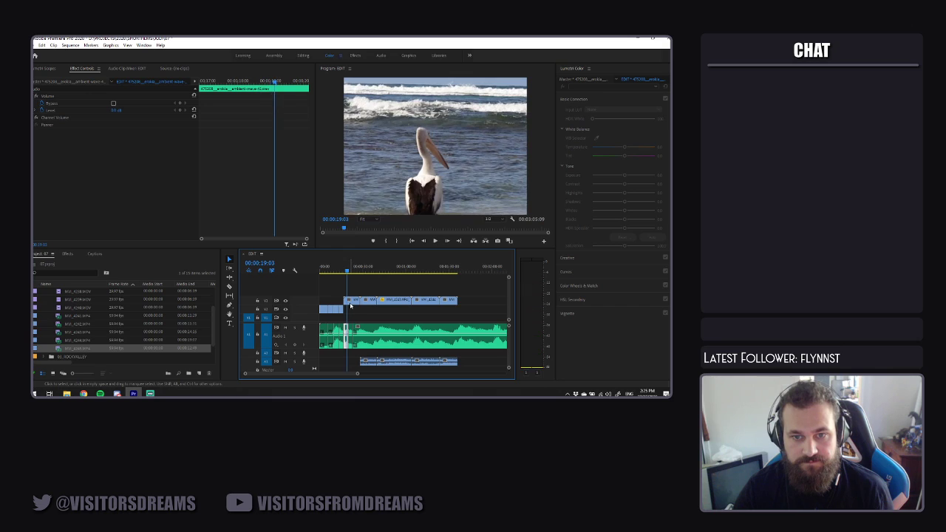
{"action": "left_click", "coordinate": [488, 219]}
{"action": "left_click", "coordinate": [493, 230]}
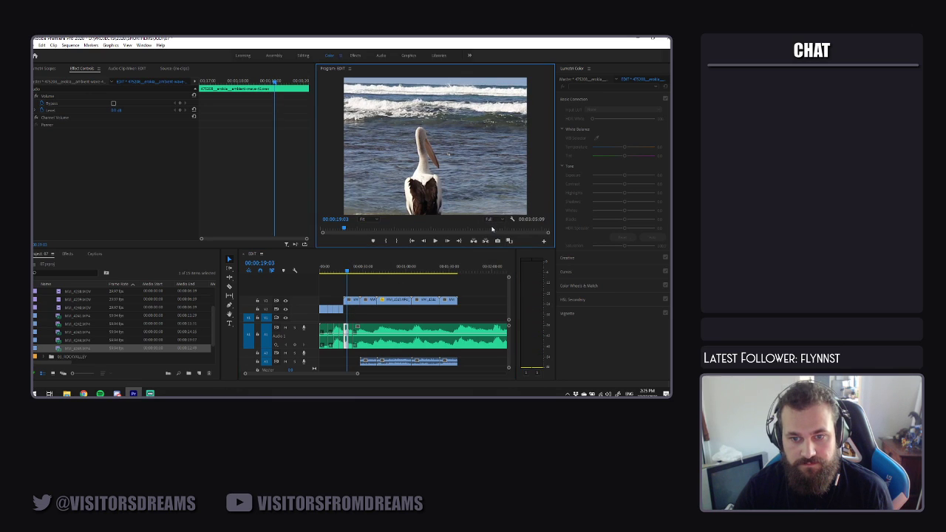
{"action": "left_click", "coordinate": [489, 218]}
{"action": "left_click", "coordinate": [493, 237]}
Scale down MVI_4241.MP4 so the whole pelican, the beach and the horizon fit in the frame
{"action": "left_click", "coordinate": [357, 301]}
{"action": "left_click", "coordinate": [116, 110]}
{"action": "left_click_drag", "start_coordinate": [116, 111], "coordinate": [96, 109]}
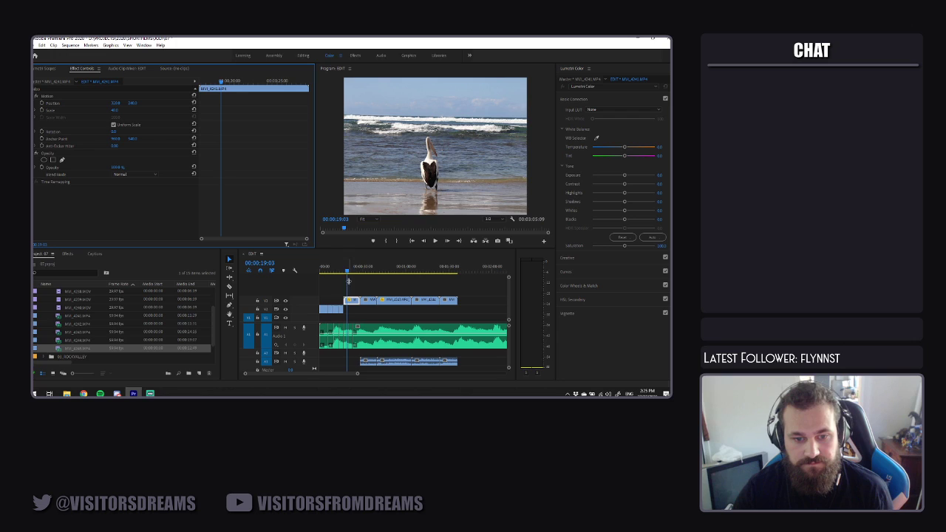
Unlink the appended clips on track V3 from their audio and delete all of that camera audio
{"action": "left_click_drag", "start_coordinate": [472, 311], "coordinate": [368, 289]}
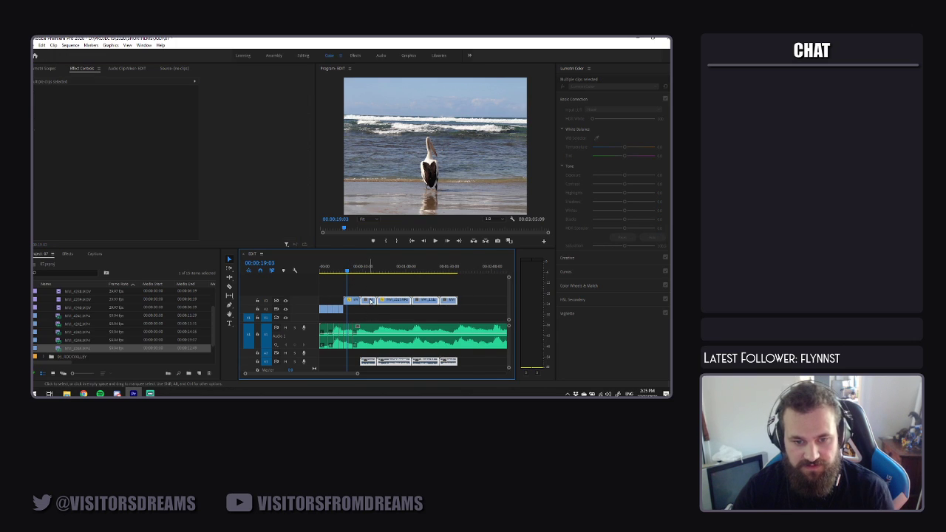
{"action": "right_click", "coordinate": [369, 300]}
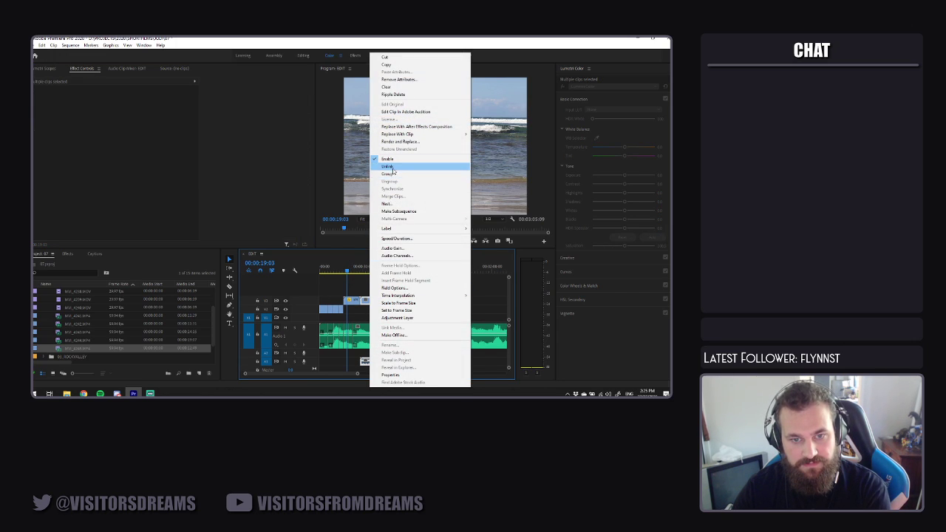
{"action": "left_click", "coordinate": [388, 167]}
{"action": "left_click", "coordinate": [440, 361]}
{"action": "key", "text": "Delete"}
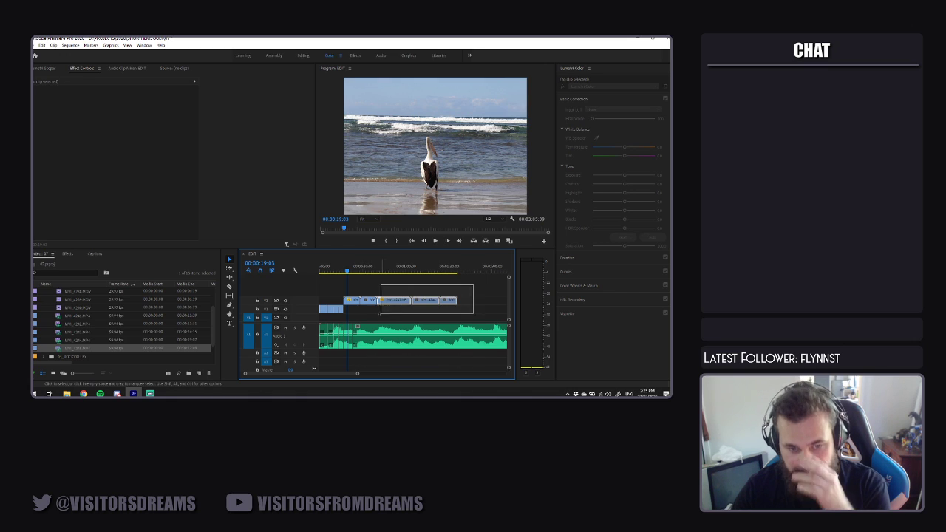
Shift the V3 clips further along the timeline and put MVI_4242.MP4 in place of MVI_4241.MP4 after the last V2 clip
{"action": "left_click_drag", "start_coordinate": [380, 303], "coordinate": [431, 304]}
{"action": "left_click", "coordinate": [382, 291]}
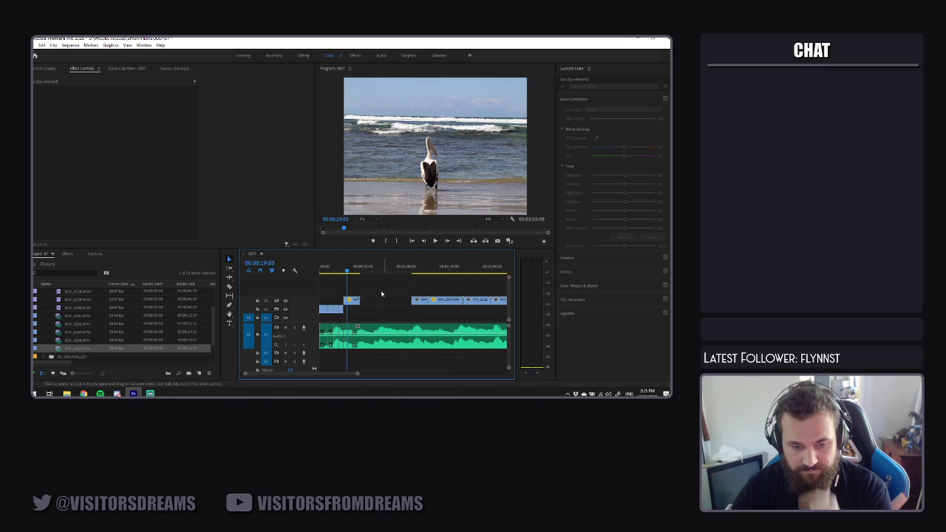
{"action": "left_click_drag", "start_coordinate": [353, 305], "coordinate": [389, 303]}
{"action": "left_click", "coordinate": [418, 272]}
{"action": "left_click_drag", "start_coordinate": [416, 270], "coordinate": [349, 300]}
Scale down MVI_4242.MP4 to show more of the beach and lone seagull, and preview it briefly
{"action": "left_click", "coordinate": [349, 269]}
{"action": "left_click_drag", "start_coordinate": [115, 110], "coordinate": [93, 110]}
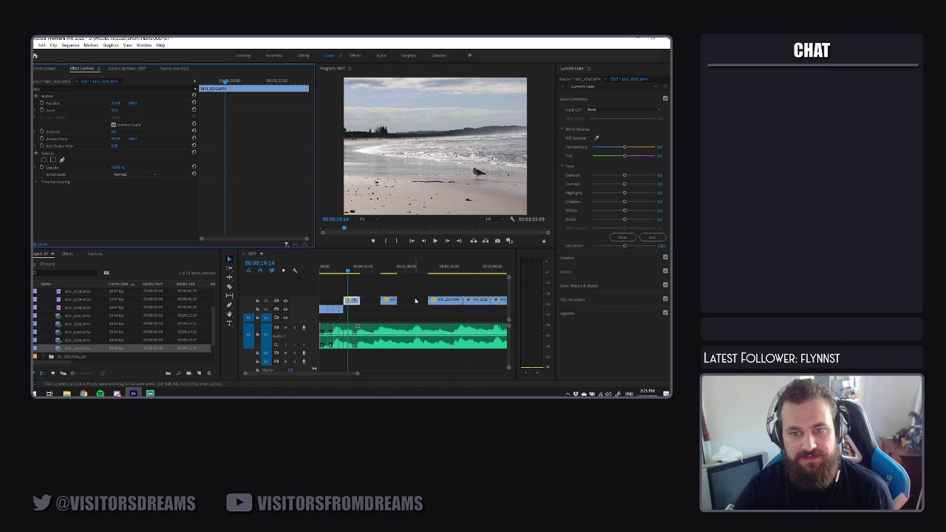
{"action": "key", "text": "space"}
{"action": "key", "text": "space"}
{"action": "left_click", "coordinate": [420, 283]}
Skim and slightly enlarge MVI_4243.MP4, and delete the clip from track V3
{"action": "left_click", "coordinate": [439, 268]}
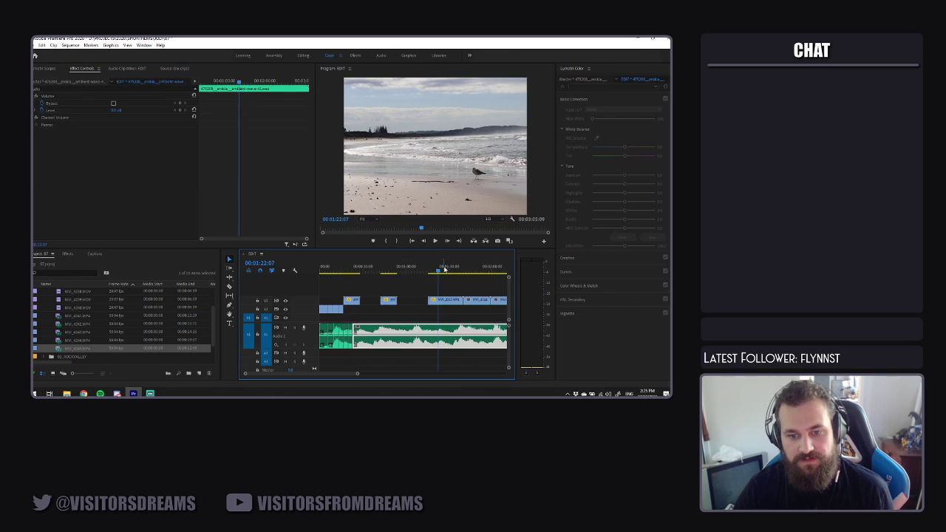
{"action": "left_click", "coordinate": [427, 272]}
{"action": "left_click", "coordinate": [435, 272]}
{"action": "left_click", "coordinate": [444, 301]}
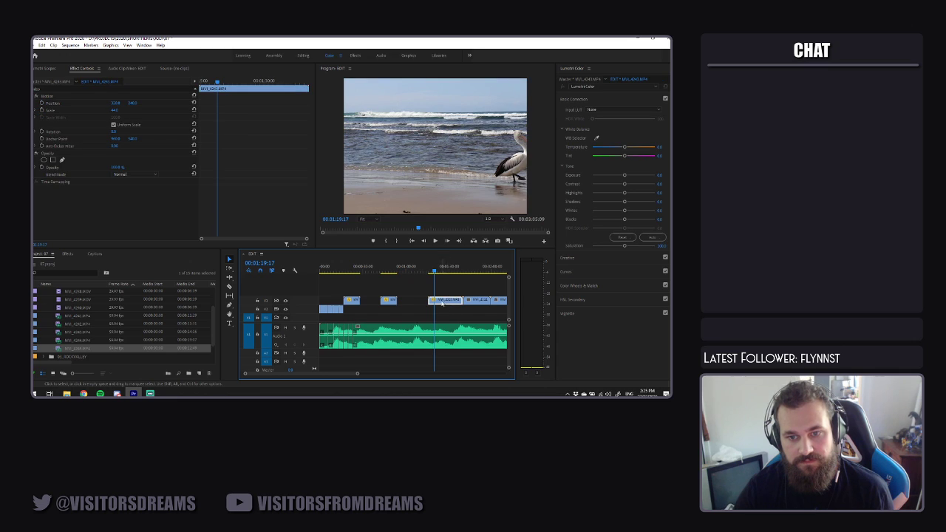
{"action": "left_click_drag", "start_coordinate": [114, 110], "coordinate": [118, 111]}
{"action": "left_click_drag", "start_coordinate": [436, 271], "coordinate": [443, 272]}
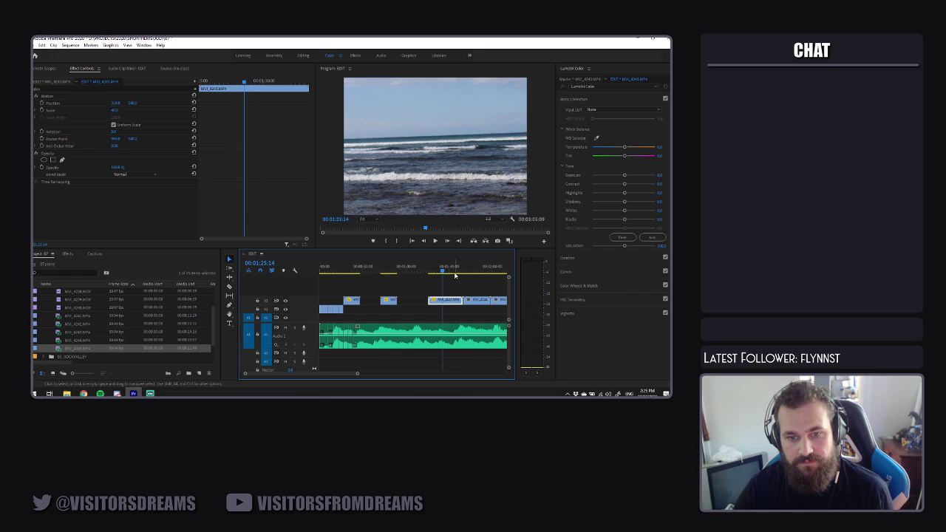
{"action": "key", "text": "Delete"}
Preview MVI_4244.MP4 and scale it down so the seagulls, shoreline and sky fit in the frame
{"action": "left_click", "coordinate": [467, 272]}
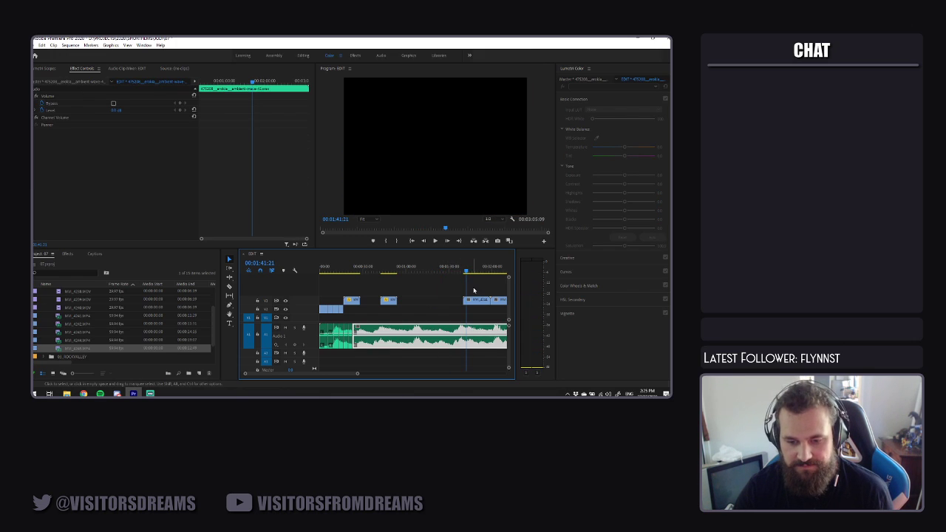
{"action": "key", "text": "space"}
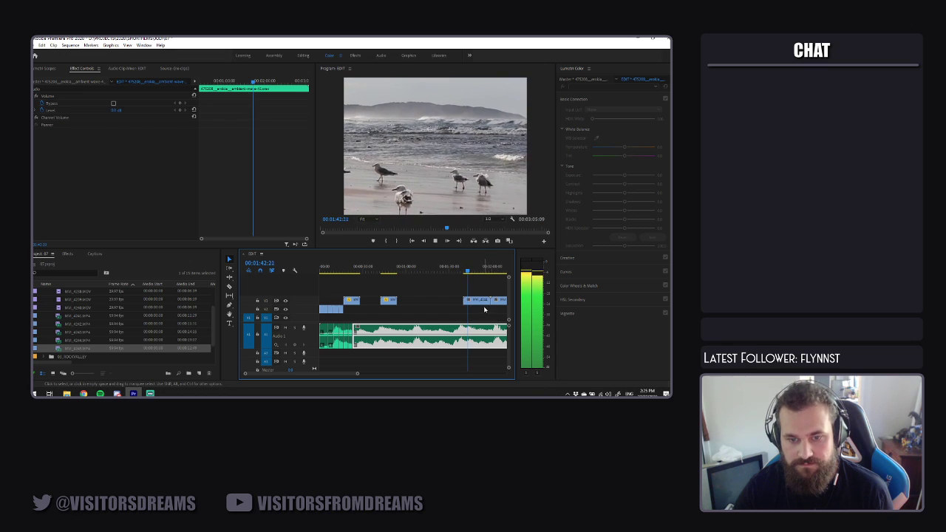
{"action": "left_click", "coordinate": [480, 301]}
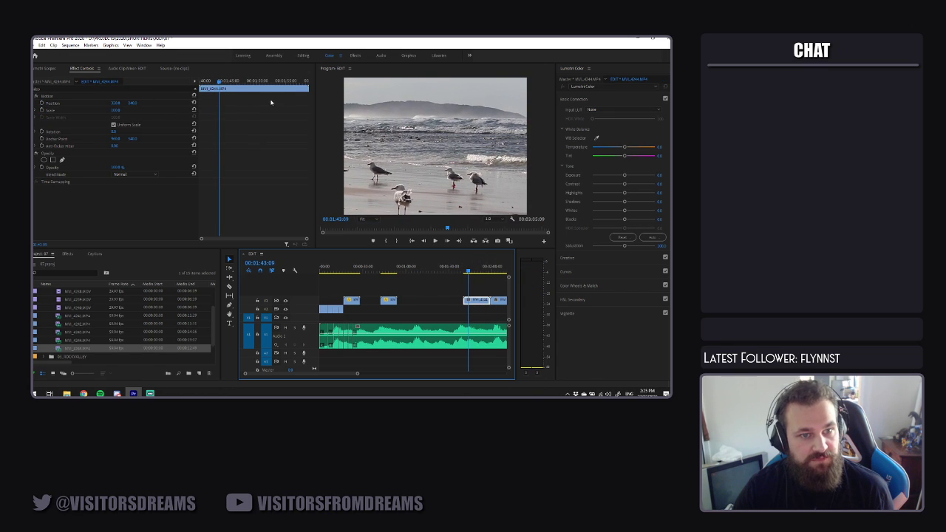
{"action": "left_click_drag", "start_coordinate": [116, 110], "coordinate": [86, 110]}
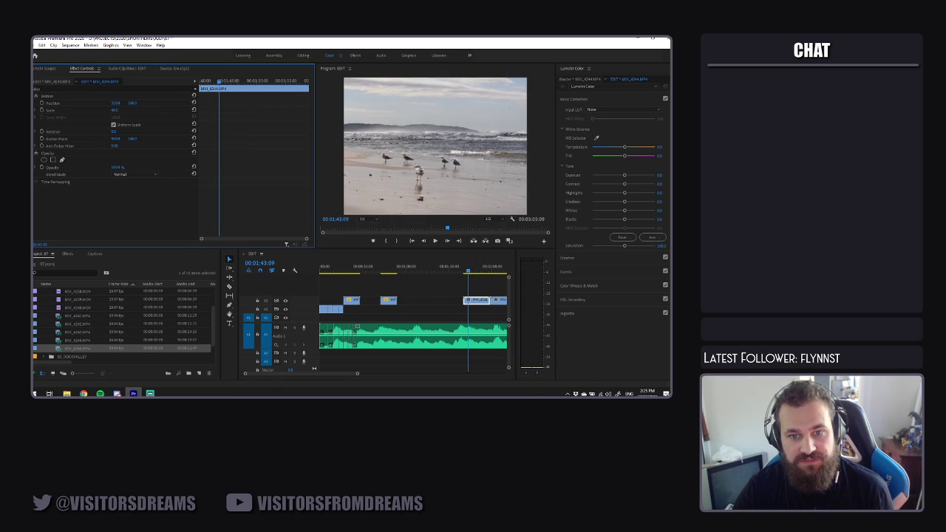
Preview the close-up seagull clip at the end of track V3 and scale it down
{"action": "left_click_drag", "start_coordinate": [487, 268], "coordinate": [458, 278]}
{"action": "key", "text": "space"}
{"action": "left_click", "coordinate": [466, 300]}
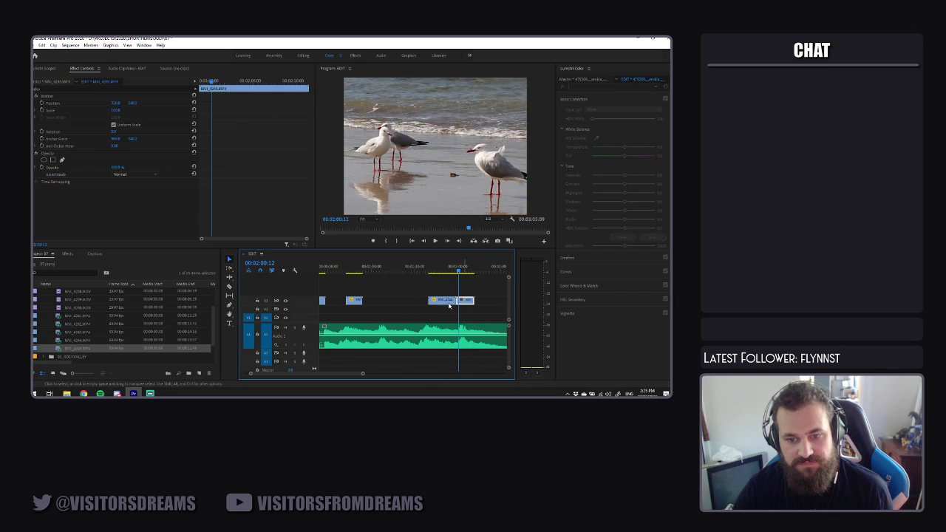
{"action": "left_click_drag", "start_coordinate": [116, 111], "coordinate": [90, 111]}
Play the passage across the last V2 clip and shift the V3 clips further along the timeline to free space
{"action": "left_click_drag", "start_coordinate": [372, 268], "coordinate": [341, 272]}
{"action": "key", "text": "space"}
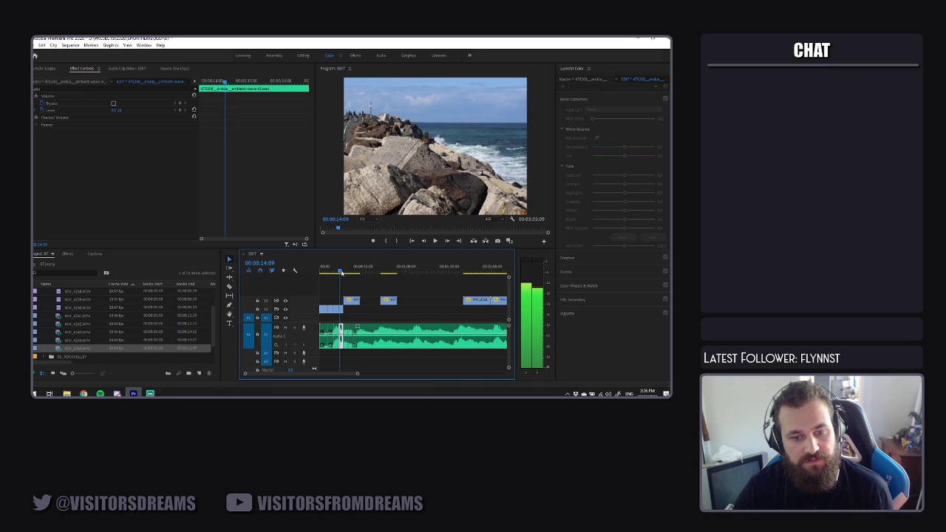
{"action": "key", "text": "space"}
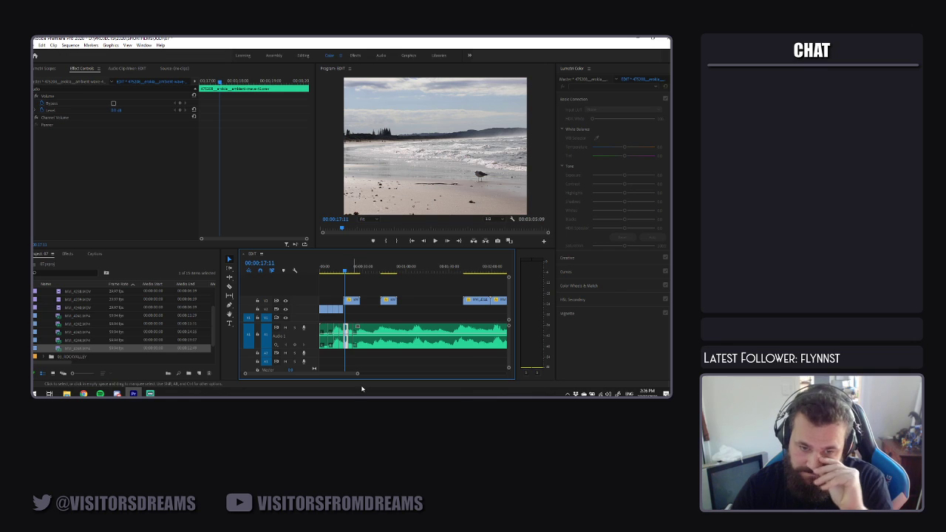
{"action": "left_click_drag", "start_coordinate": [357, 373], "coordinate": [420, 375]}
{"action": "left_click_drag", "start_coordinate": [455, 283], "coordinate": [439, 300]}
{"action": "left_click", "coordinate": [459, 285]}
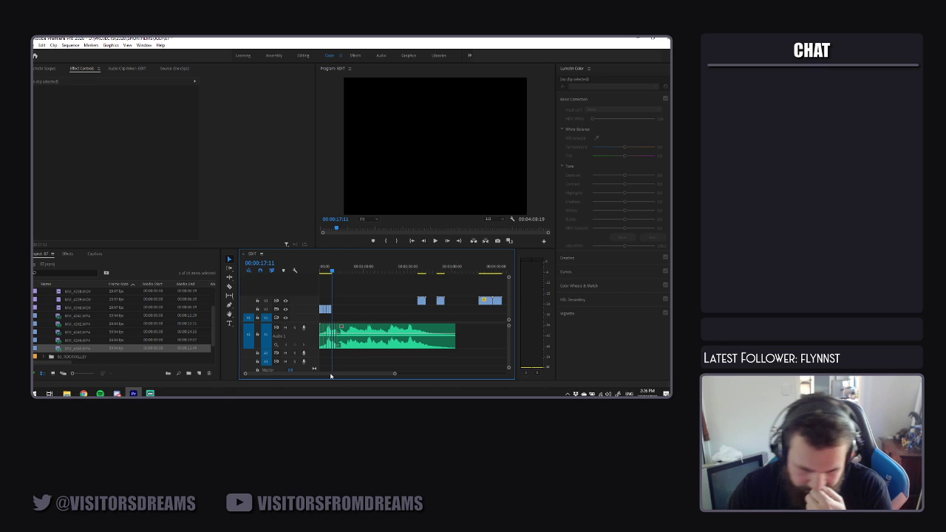
Add the four clips MVI_4237.MOV to MVI_4240.MOV to track V2, after the existing rock clips
{"action": "left_click", "coordinate": [331, 273]}
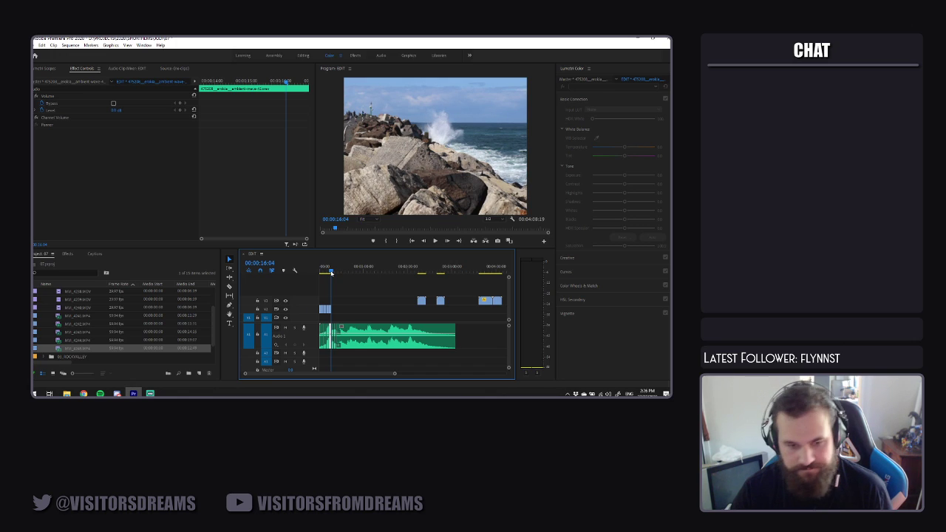
{"action": "left_click", "coordinate": [333, 273]}
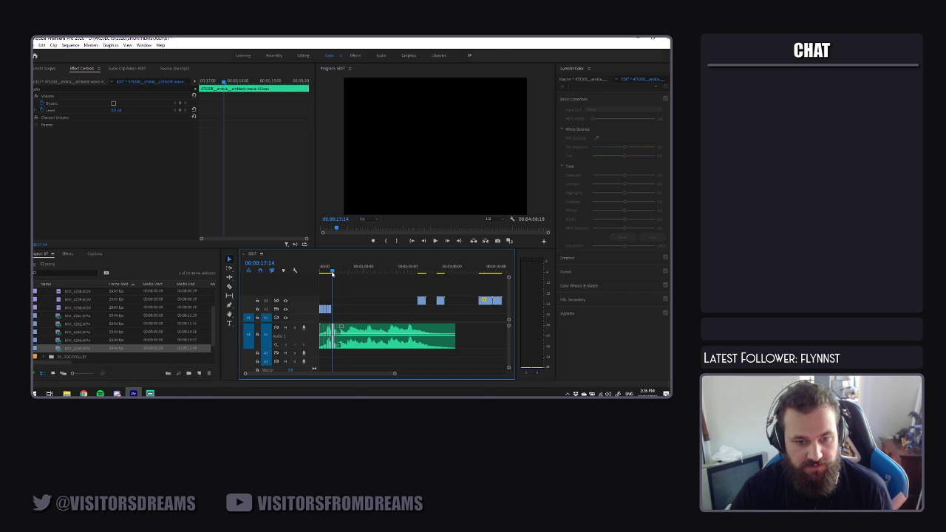
{"action": "left_click", "coordinate": [87, 316]}
{"action": "left_click", "coordinate": [80, 348], "text": "shift"}
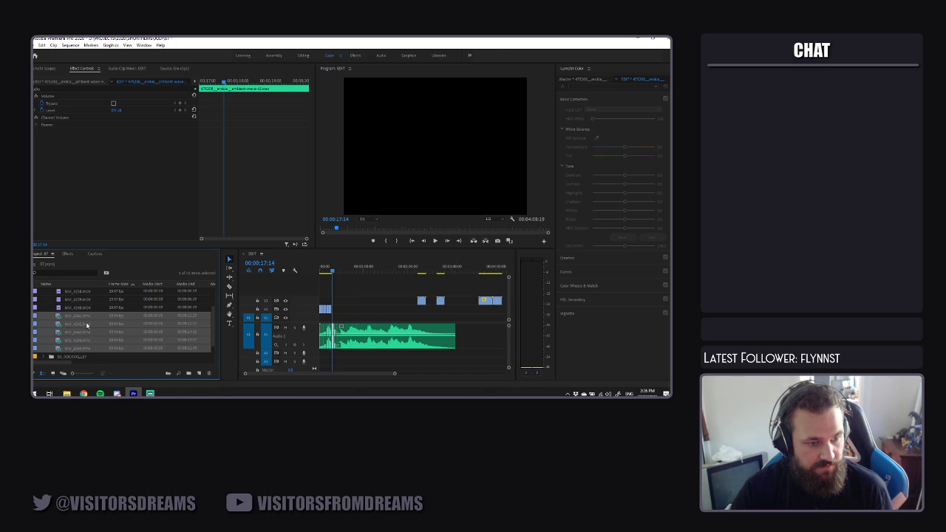
{"action": "scroll", "coordinate": [87, 333], "scroll_direction": "up", "scroll_amount": 2}
{"action": "left_click_drag", "start_coordinate": [110, 316], "coordinate": [70, 300]}
{"action": "left_click", "coordinate": [79, 309]}
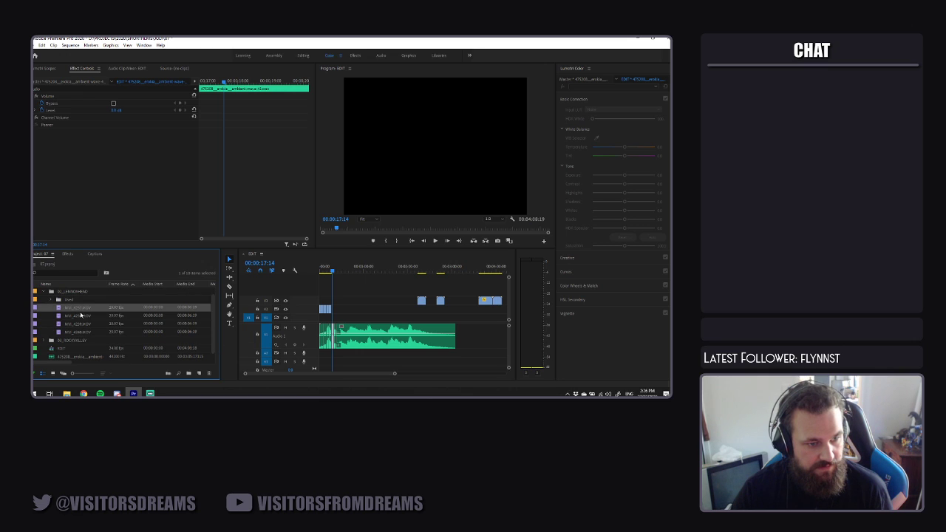
{"action": "left_click", "coordinate": [78, 334], "text": "shift"}
{"action": "left_click_drag", "start_coordinate": [325, 310], "coordinate": [345, 309]}
{"action": "left_click", "coordinate": [363, 310]}
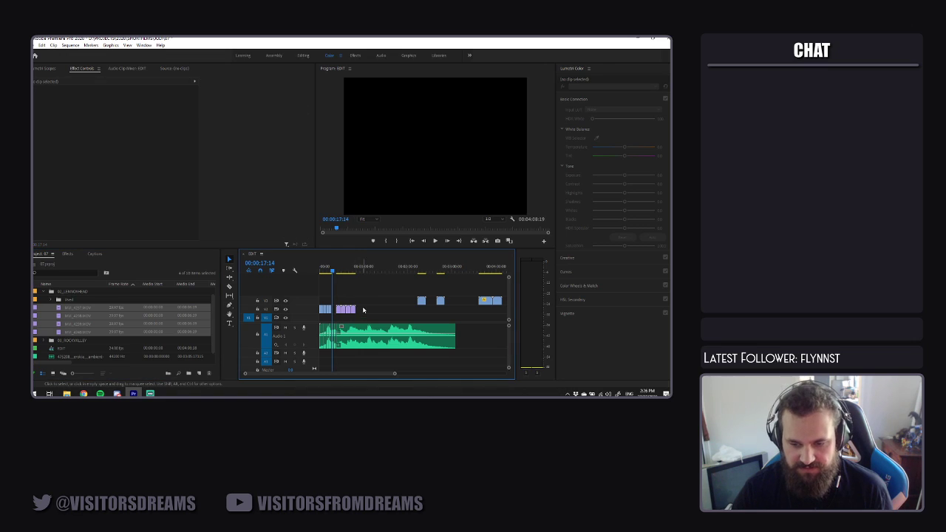
Scale down MVI_4237.MOV so the bay, headland and sky fit in the frame
{"action": "left_click", "coordinate": [339, 271]}
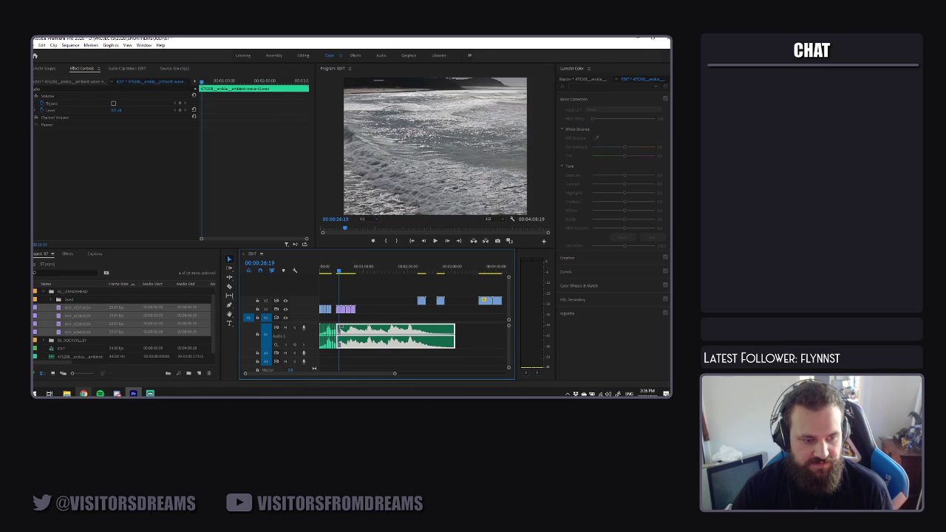
{"action": "left_click", "coordinate": [84, 394]}
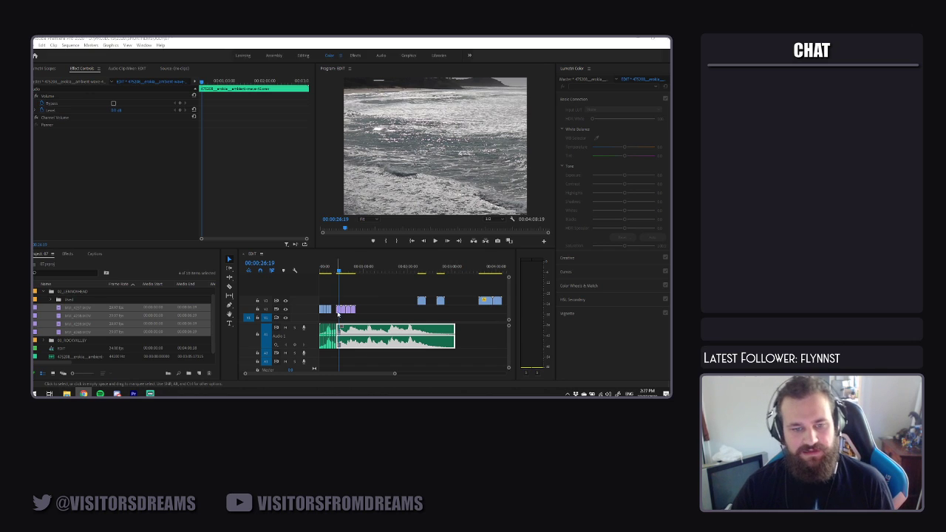
{"action": "left_click", "coordinate": [345, 309]}
{"action": "left_click", "coordinate": [116, 103]}
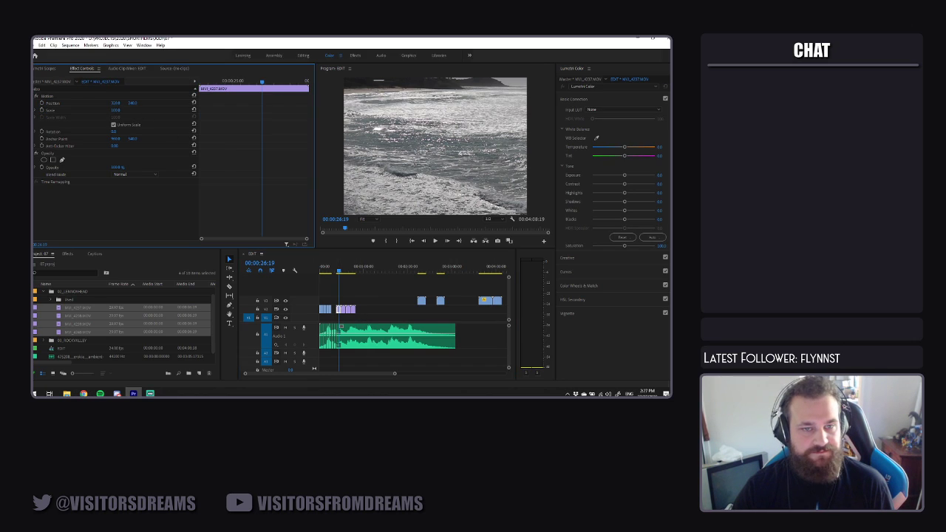
{"action": "mouse_move", "coordinate": [118, 110]}
{"action": "left_mouse_down"}
{"action": "mouse_move", "coordinate": [91, 110]}
{"action": "mouse_move", "coordinate": [167, 103]}
{"action": "mouse_move", "coordinate": [132, 103]}
{"action": "left_mouse_up"}
Move MVI_4237.MOV directly against the end of the preceding V2 clip and preview it with the audio
{"action": "left_click_drag", "start_coordinate": [394, 374], "coordinate": [353, 372]}
{"action": "left_click_drag", "start_coordinate": [415, 314], "coordinate": [388, 314]}
{"action": "left_click", "coordinate": [372, 269]}
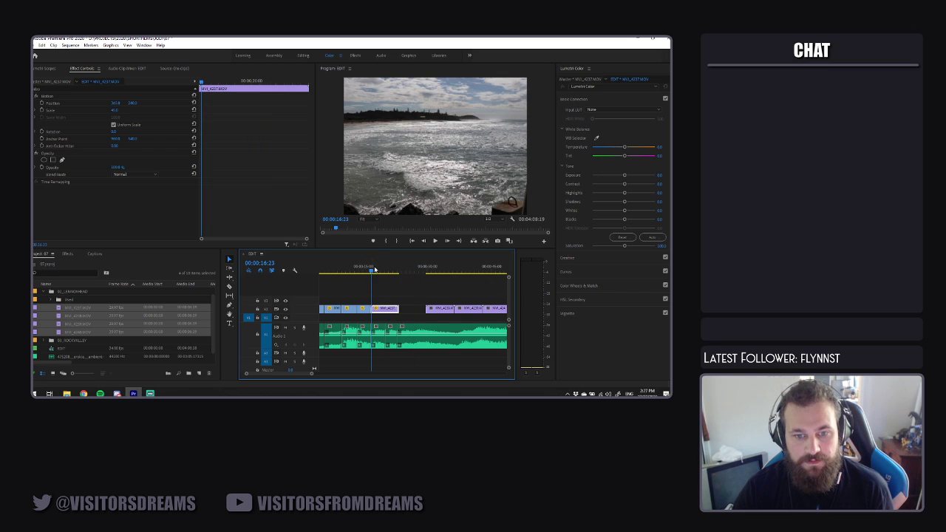
{"action": "key", "text": "space"}
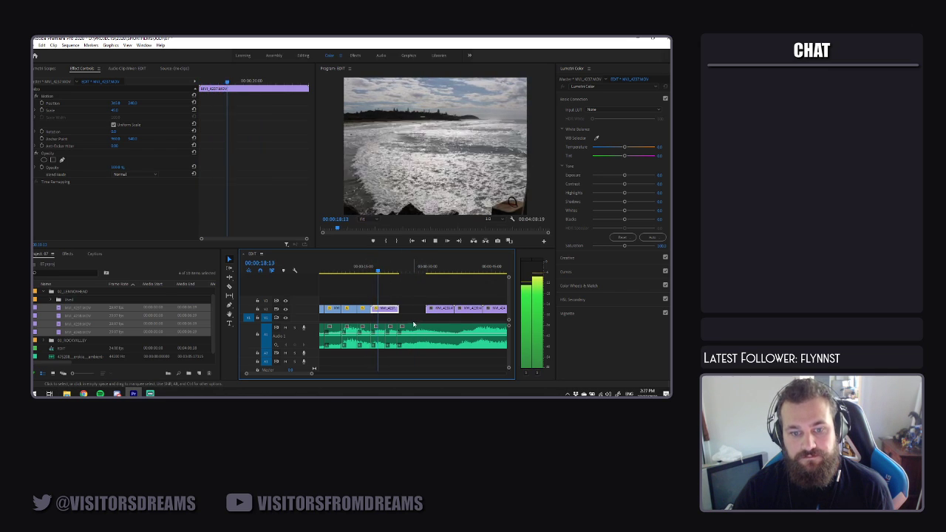
Check the duration of the audio section beneath MVI_4237.MOV and set the clip to the same duration
{"action": "right_click", "coordinate": [378, 331]}
{"action": "left_click", "coordinate": [410, 248]}
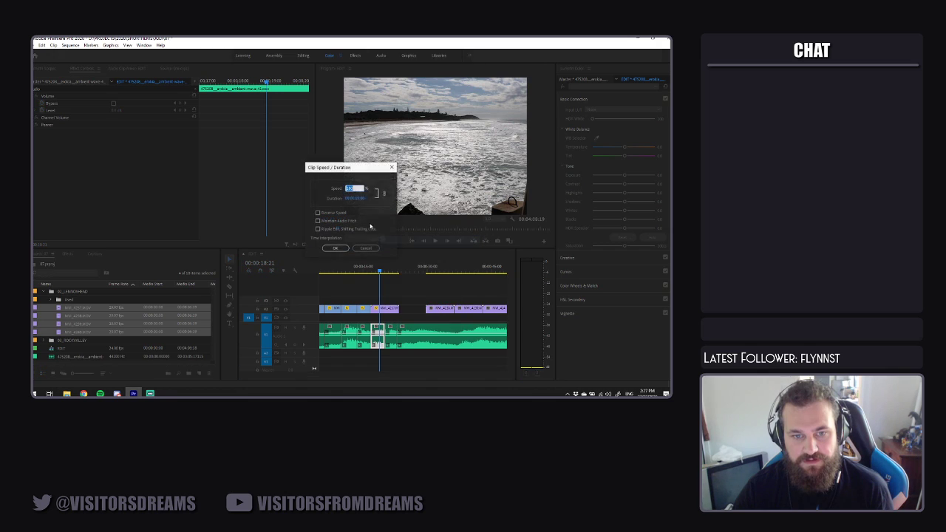
{"action": "left_click", "coordinate": [365, 247]}
{"action": "right_click", "coordinate": [393, 308]}
{"action": "left_click", "coordinate": [425, 262]}
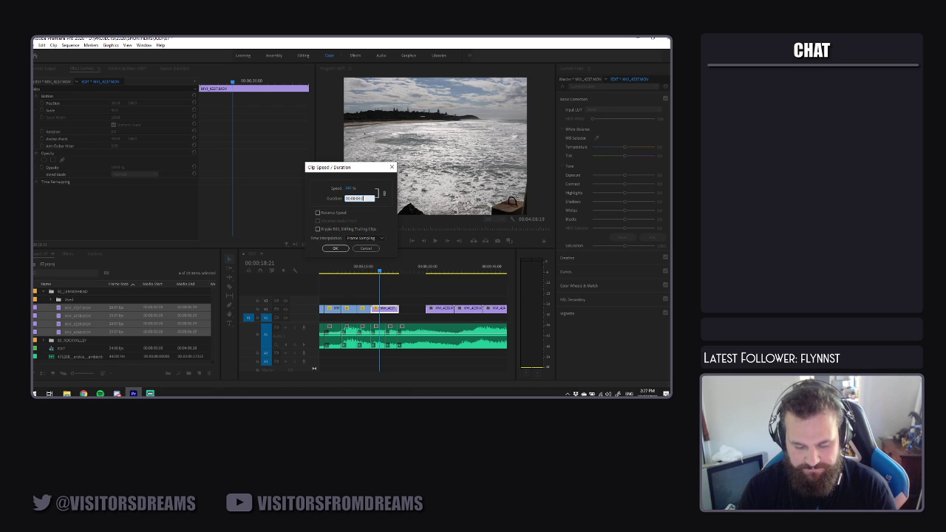
{"action": "key", "text": "Return"}
Play back the retimed MVI_4237.MOV, place MVI_4238.MOV directly after it on V2 and preview the join
{"action": "left_click", "coordinate": [367, 271]}
{"action": "left_click", "coordinate": [388, 284]}
{"action": "key", "text": "space"}
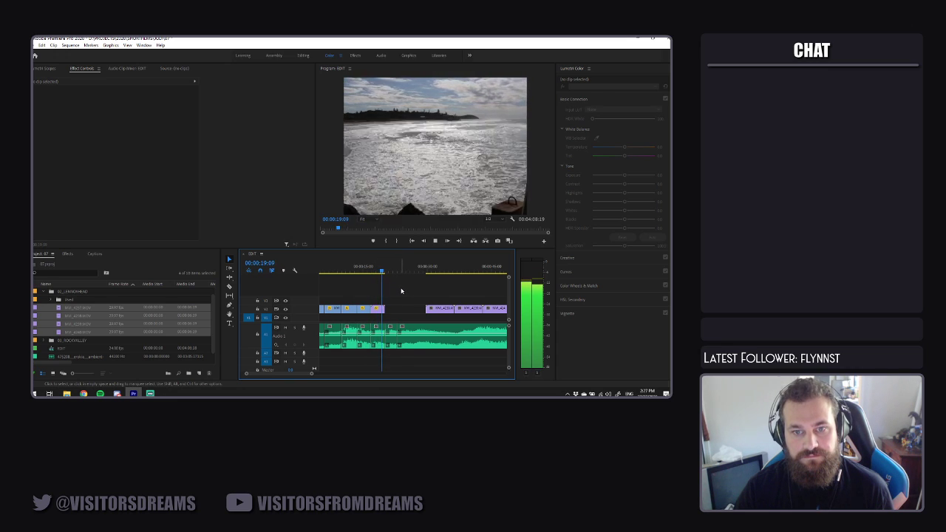
{"action": "left_click_drag", "start_coordinate": [427, 309], "coordinate": [405, 313]}
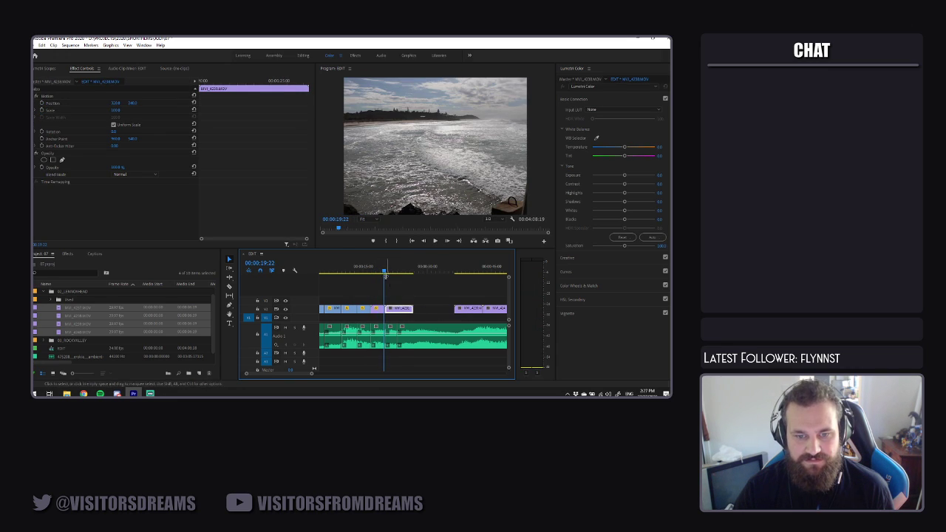
{"action": "key", "text": "space"}
{"action": "key", "text": "space"}
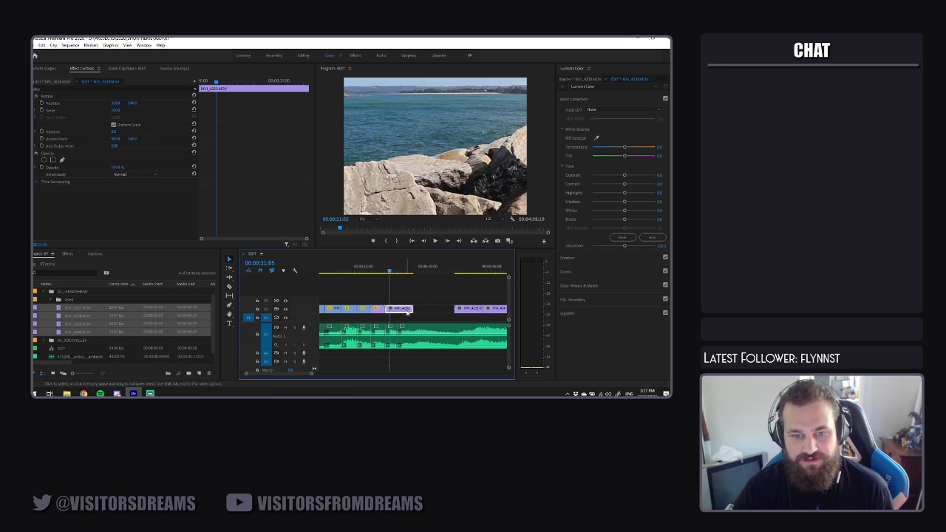
Preview MVI_4238.MOV, scale it down to show the walkway and apply the Warp Stabilizer effect to it
{"action": "left_click", "coordinate": [67, 254]}
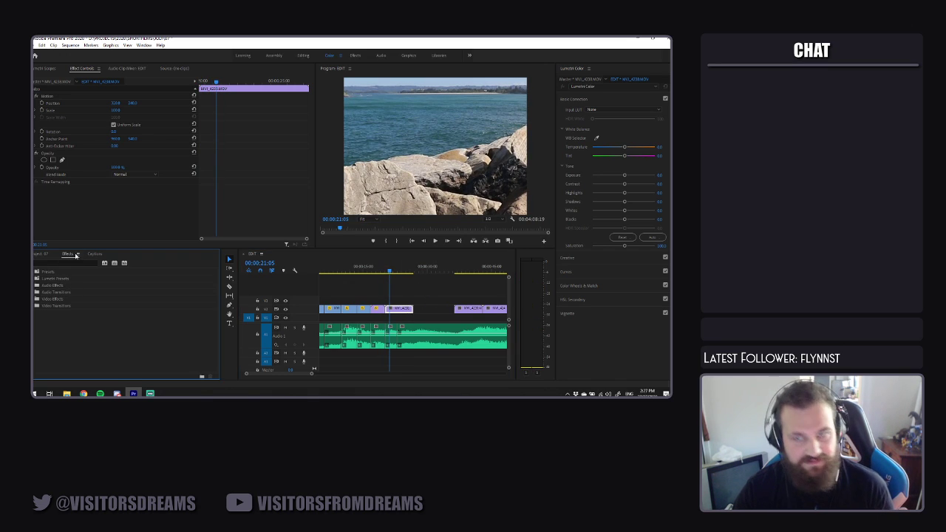
{"action": "left_click", "coordinate": [413, 317]}
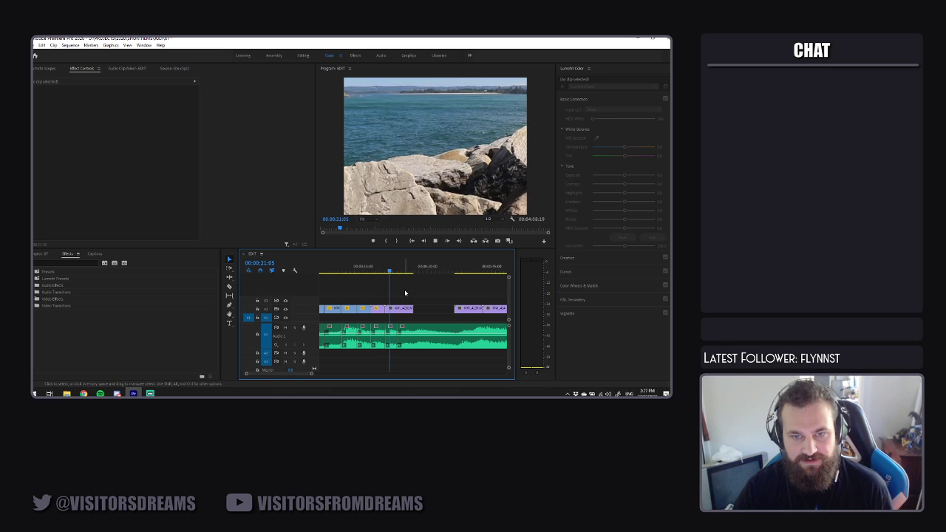
{"action": "key", "text": "space"}
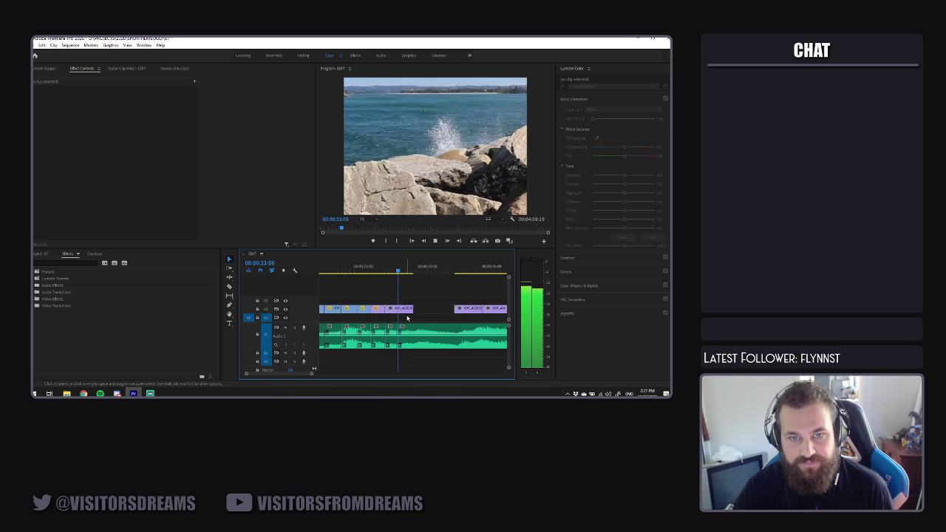
{"action": "left_click", "coordinate": [399, 309]}
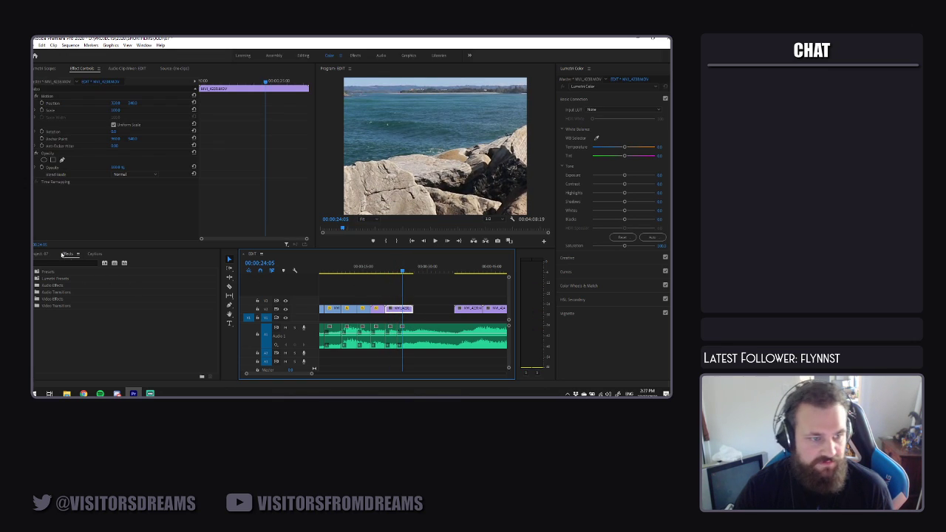
{"action": "left_click", "coordinate": [54, 263]}
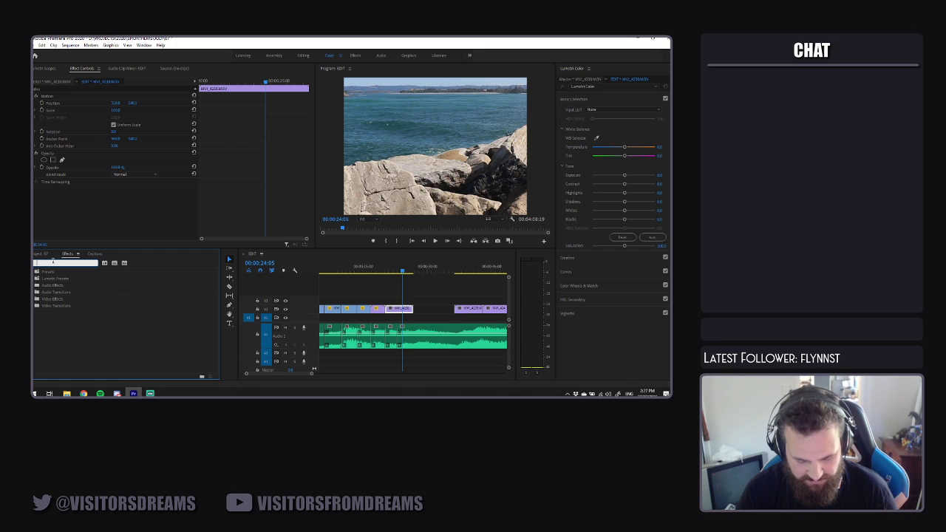
{"action": "type", "text": "warp"}
{"action": "left_click_drag", "start_coordinate": [62, 312], "coordinate": [400, 309]}
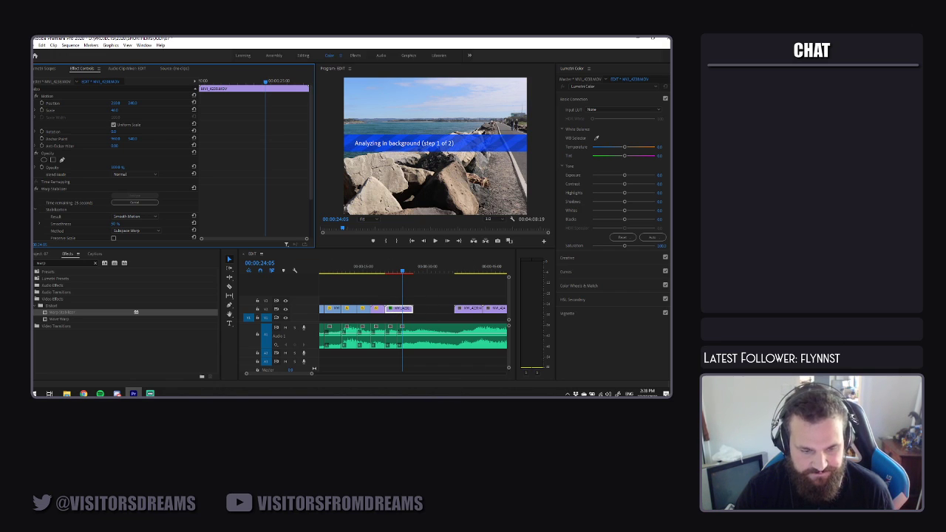
{"action": "key", "text": "alt+Tab"}
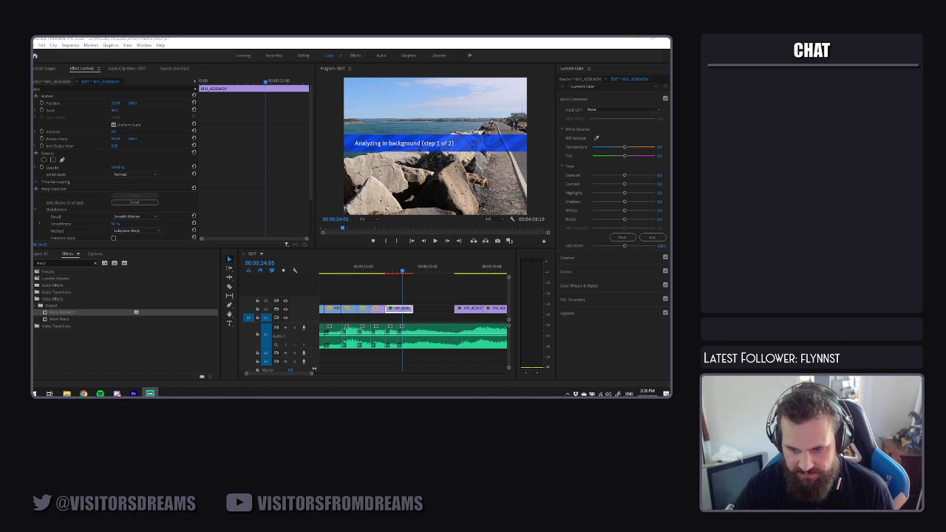
{"action": "left_click", "coordinate": [441, 50]}
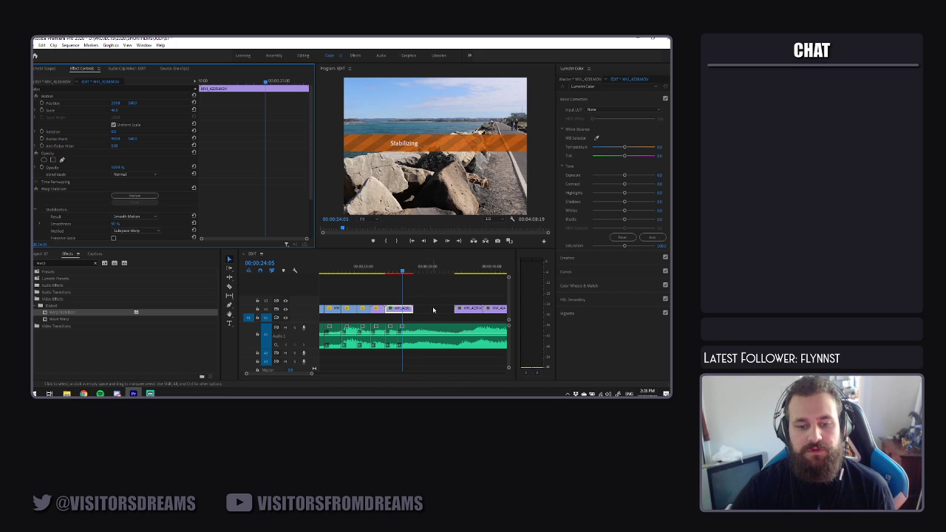
Nest the stabilized MVI_4238.MOV clip as a sequence named Nest01
{"action": "right_click", "coordinate": [399, 311]}
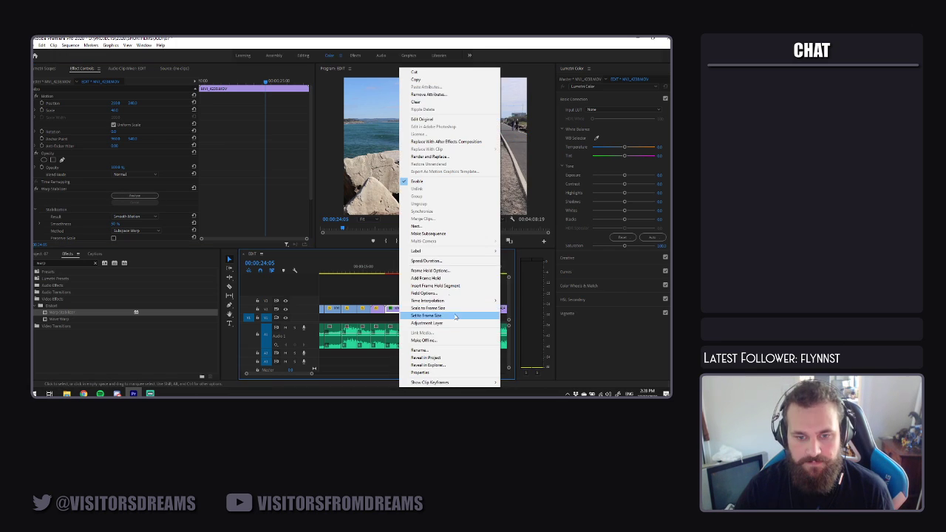
{"action": "left_click", "coordinate": [408, 227]}
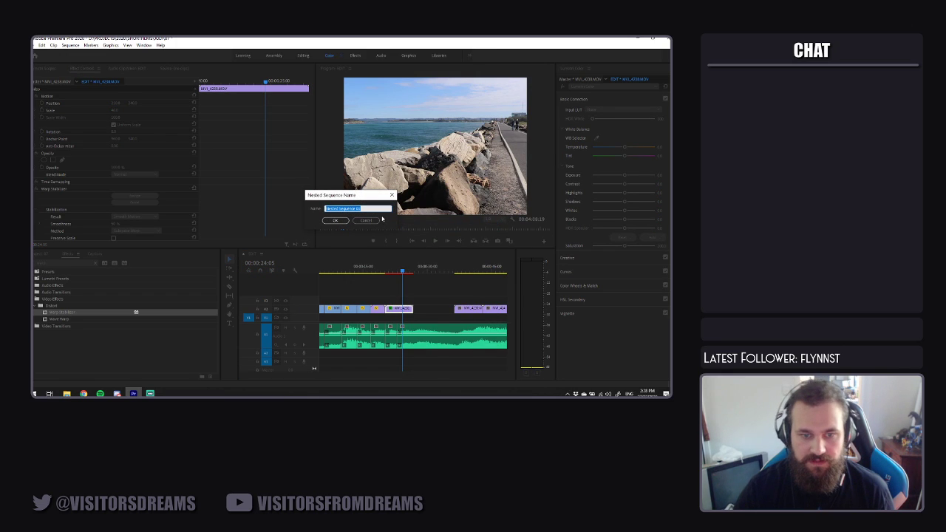
{"action": "key", "text": "BackSpace"}
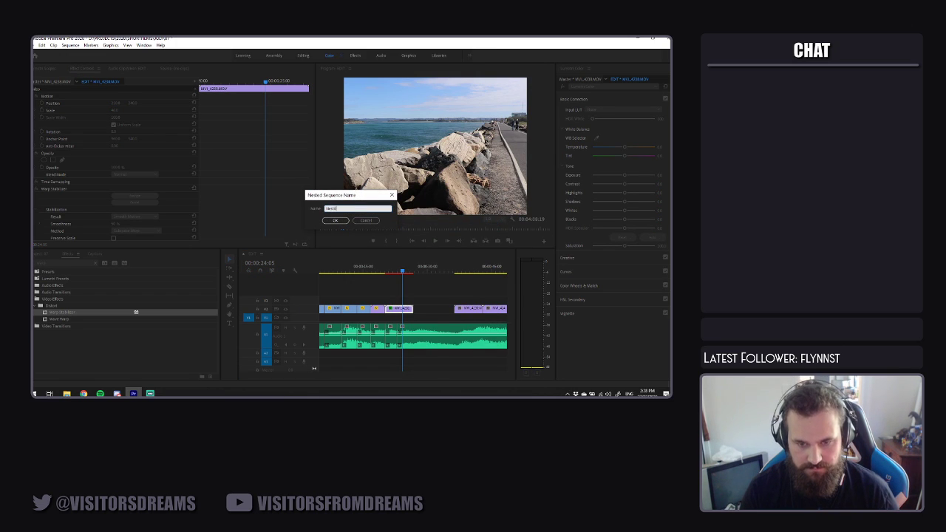
{"action": "type", "text": "Nestd"}
{"action": "key", "text": "Return"}
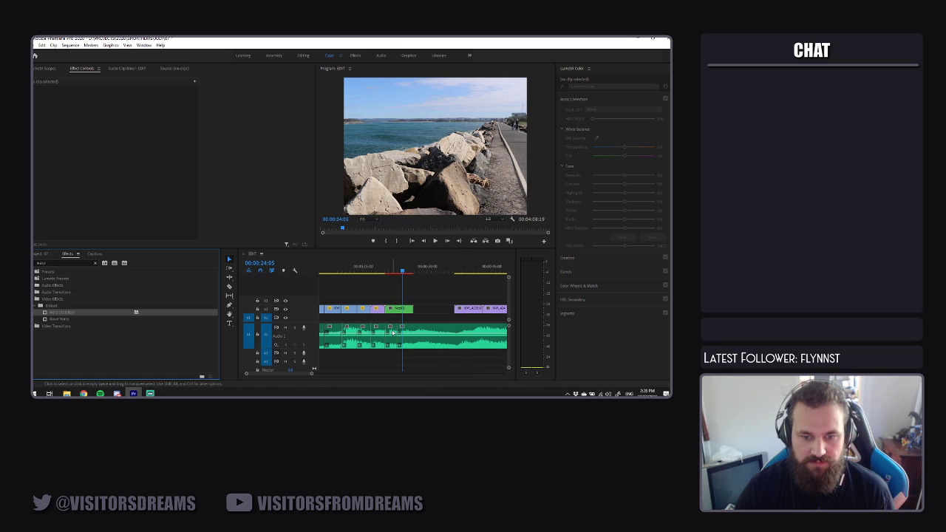
Check the duration of the audio section beneath Nest01 and set the nested clip to the same duration
{"action": "right_click", "coordinate": [402, 334]}
{"action": "left_click", "coordinate": [422, 250]}
{"action": "left_click", "coordinate": [387, 210]}
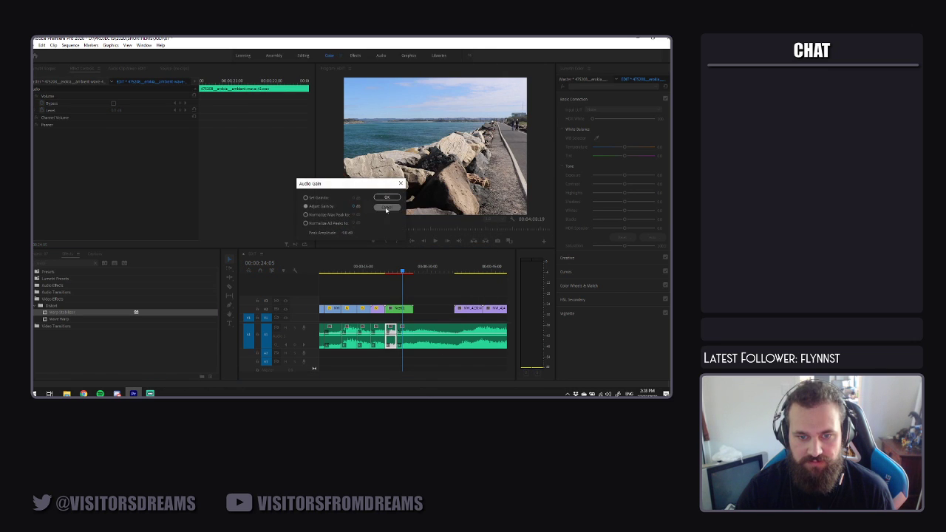
{"action": "right_click", "coordinate": [392, 336]}
{"action": "left_click", "coordinate": [420, 242]}
{"action": "left_click", "coordinate": [366, 246]}
{"action": "right_click", "coordinate": [403, 308]}
{"action": "left_click", "coordinate": [443, 262]}
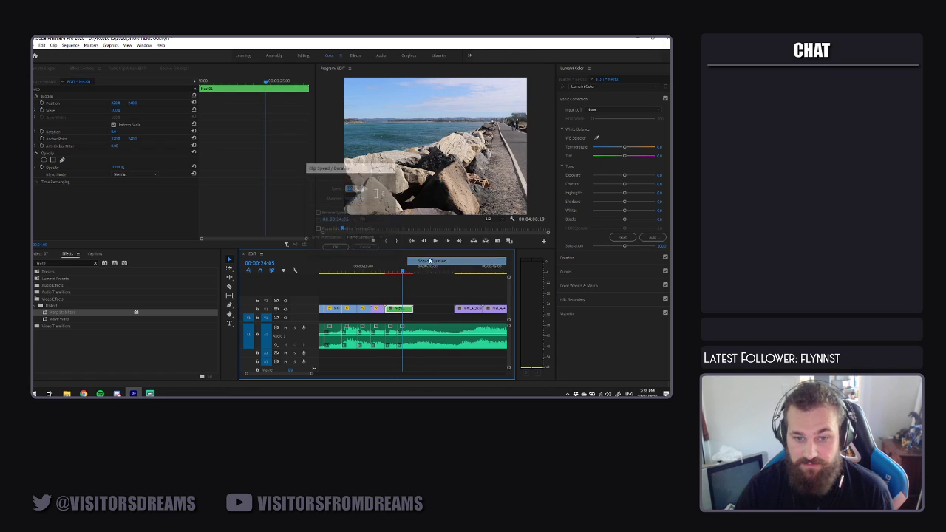
{"action": "left_click", "coordinate": [359, 198]}
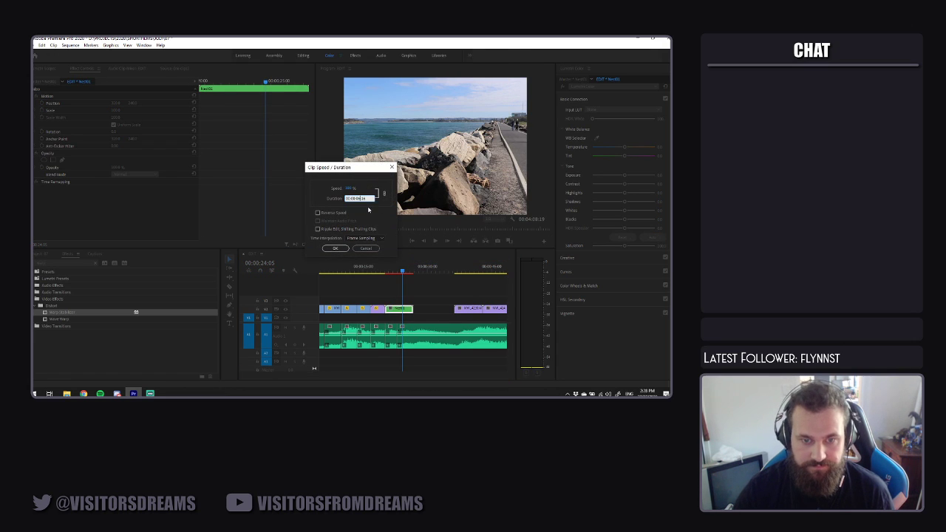
{"action": "key", "text": "Return"}
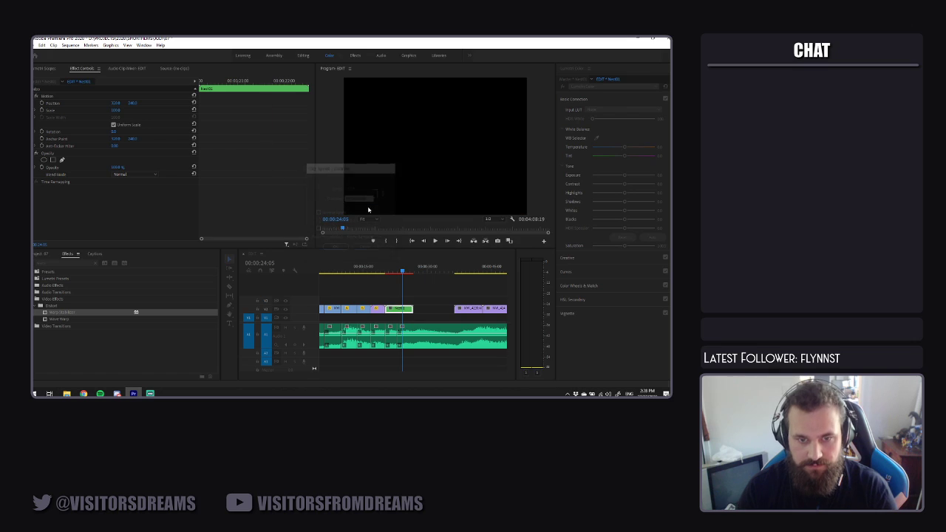
Recheck the duration of the audio section under Nest01 and shorten the nested clip to match it
{"action": "right_click", "coordinate": [398, 329]}
{"action": "left_click", "coordinate": [396, 332]}
{"action": "right_click", "coordinate": [403, 336]}
{"action": "left_click", "coordinate": [426, 242]}
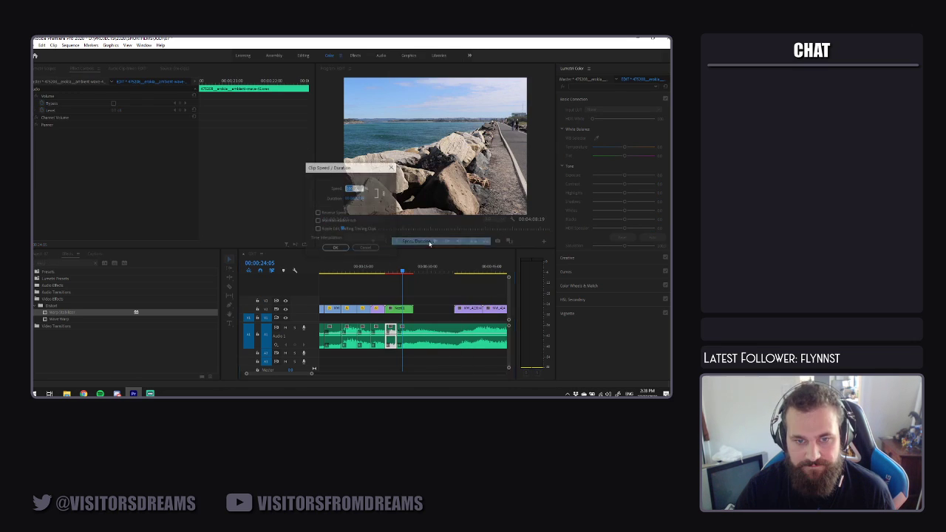
{"action": "left_click", "coordinate": [366, 249]}
{"action": "right_click", "coordinate": [408, 309]}
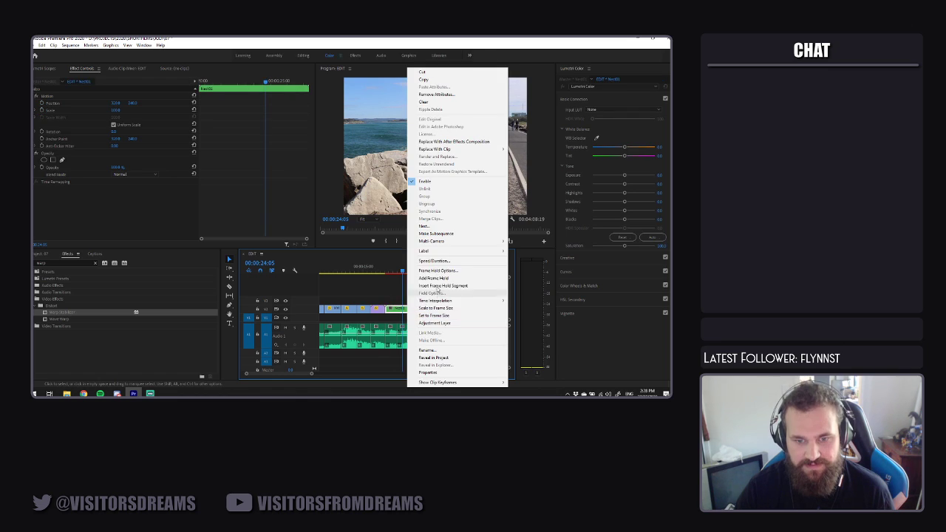
{"action": "left_click", "coordinate": [425, 259]}
{"action": "left_click", "coordinate": [357, 198]}
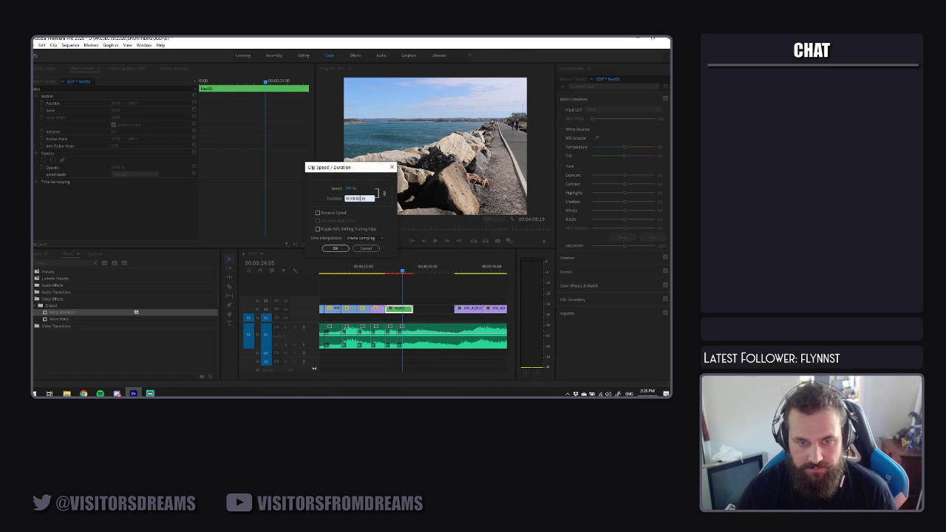
{"action": "type", "text": "100"}
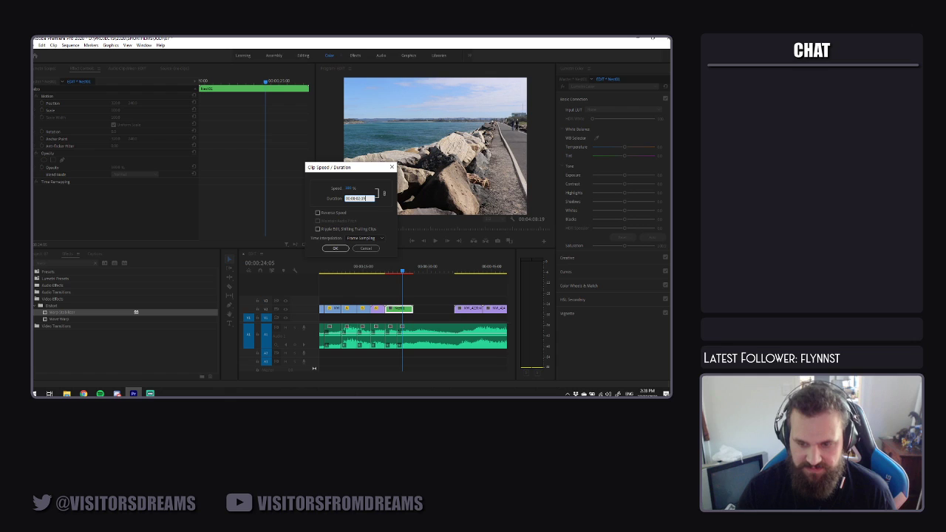
{"action": "left_click", "coordinate": [335, 249]}
Play back the retimed Nest01 clip from its start and on into the following audio
{"action": "left_click", "coordinate": [385, 271]}
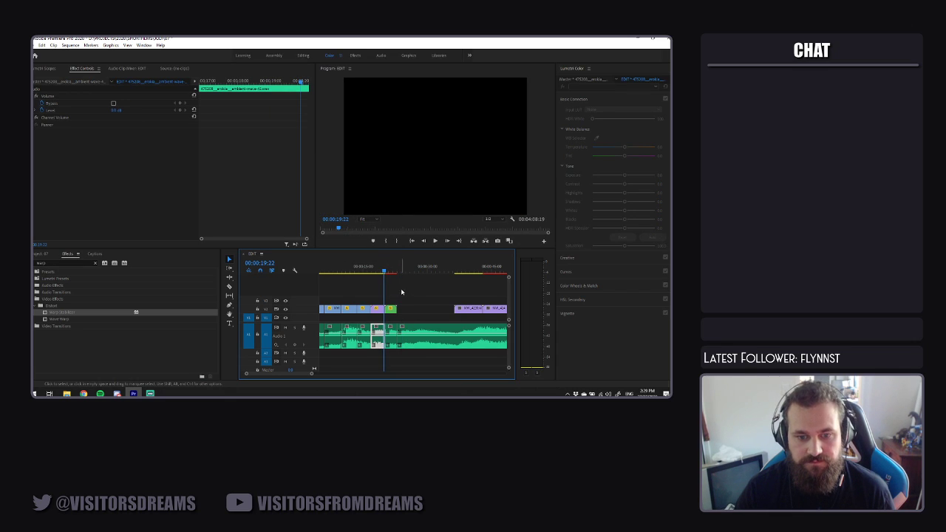
{"action": "left_click", "coordinate": [402, 292]}
{"action": "key", "text": "space"}
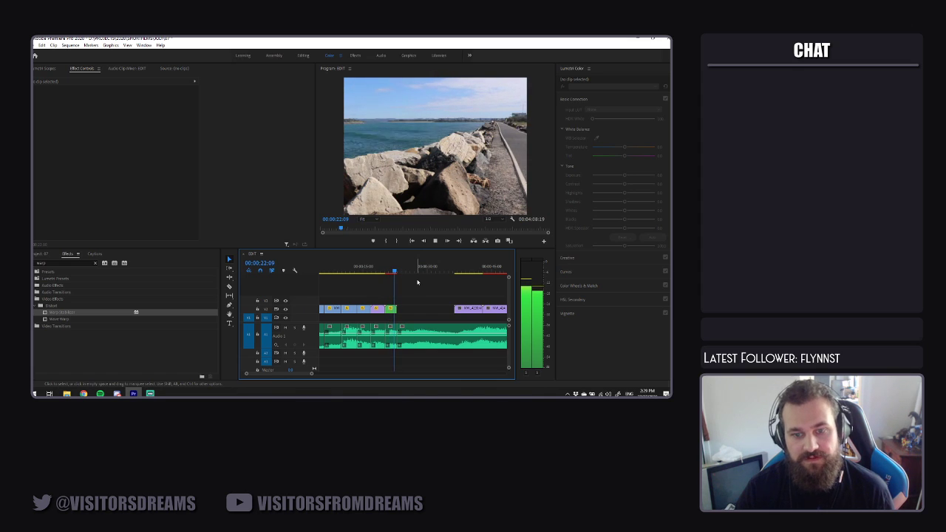
{"action": "key", "text": "space"}
{"action": "left_click_drag", "start_coordinate": [312, 372], "coordinate": [303, 377]}
{"action": "key", "text": "space"}
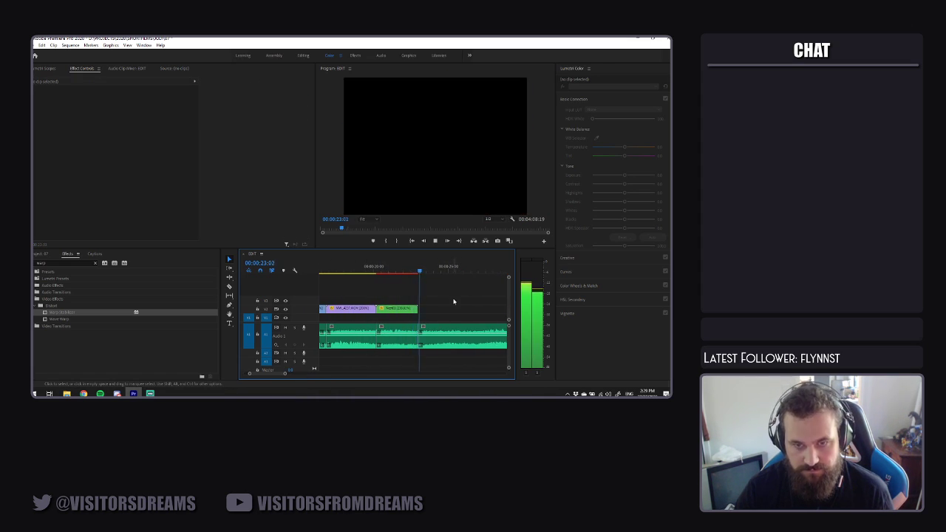
Split the ambient wave audio after Nest01 at about 27 seconds and again at about 37 seconds
{"action": "key", "text": "c"}
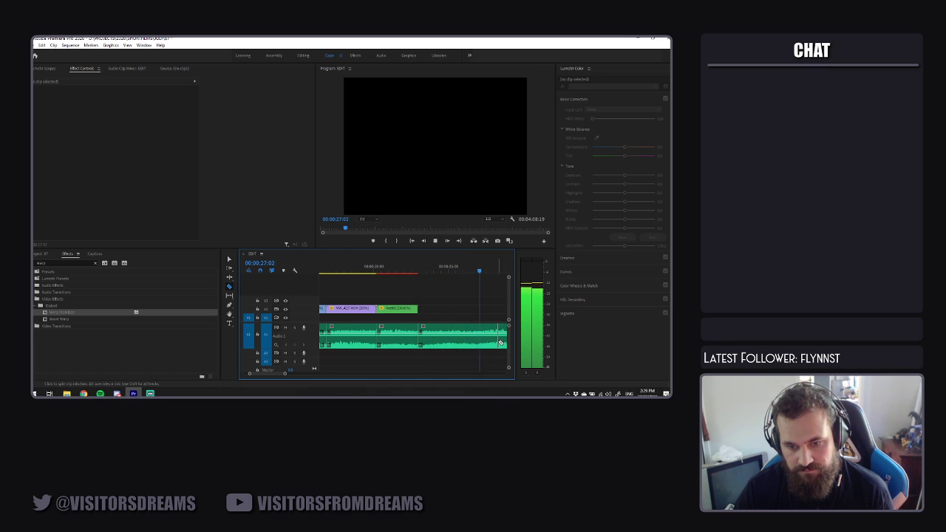
{"action": "left_click", "coordinate": [495, 343]}
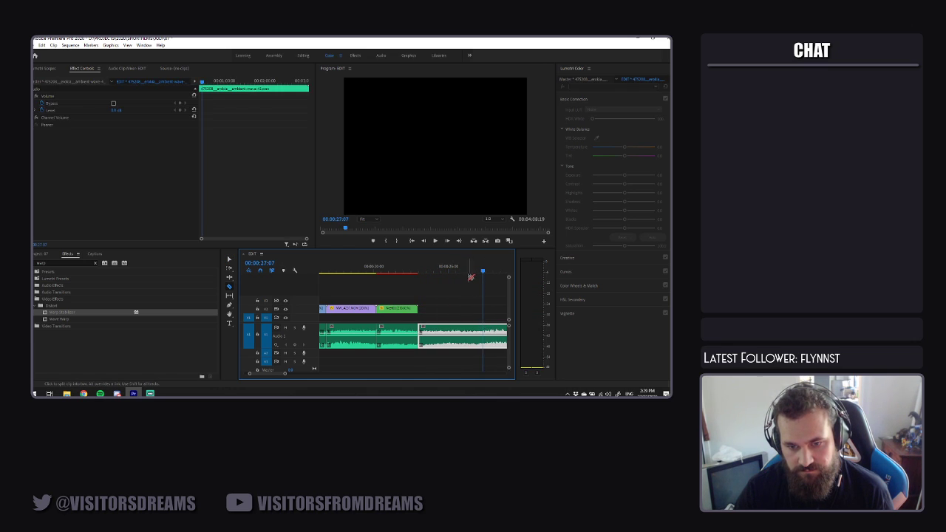
{"action": "left_click", "coordinate": [477, 339]}
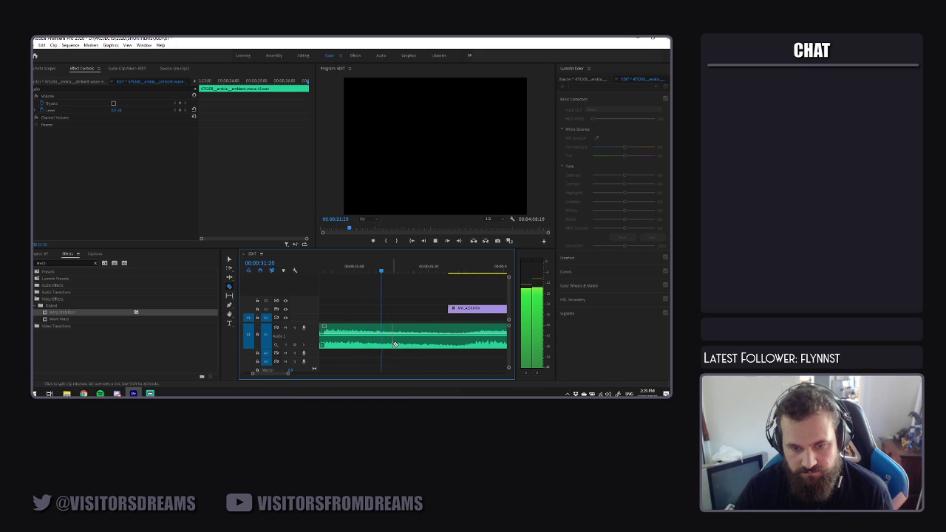
{"action": "left_click_drag", "start_coordinate": [399, 341], "coordinate": [439, 348]}
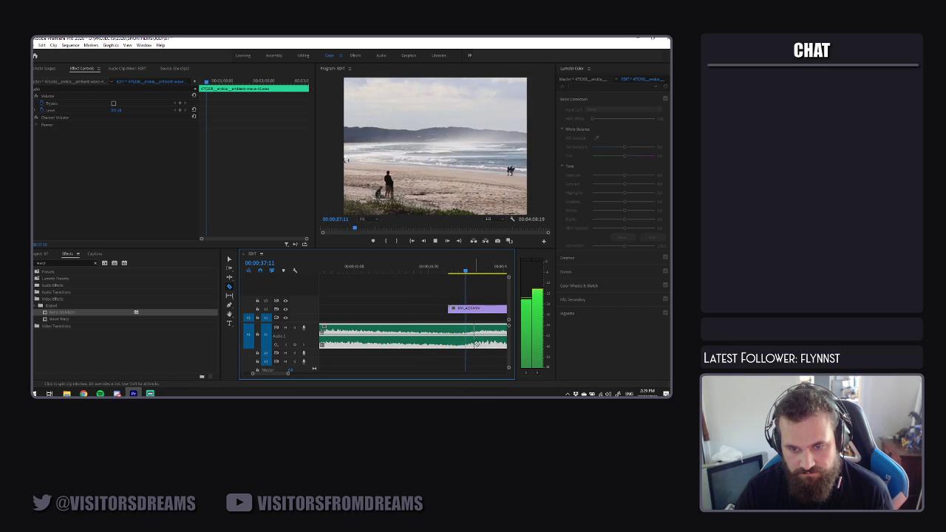
{"action": "key", "text": "space"}
{"action": "left_click", "coordinate": [463, 342]}
Replay the long audio section and split it at 00:00:32:02
{"action": "left_click_drag", "start_coordinate": [469, 271], "coordinate": [332, 298]}
{"action": "key", "text": "space"}
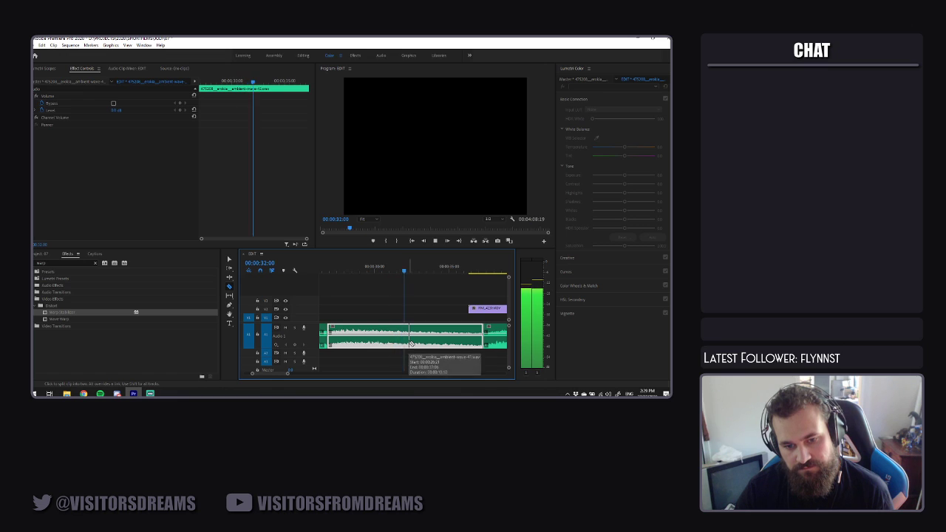
{"action": "key", "text": "space"}
{"action": "left_click", "coordinate": [407, 273]}
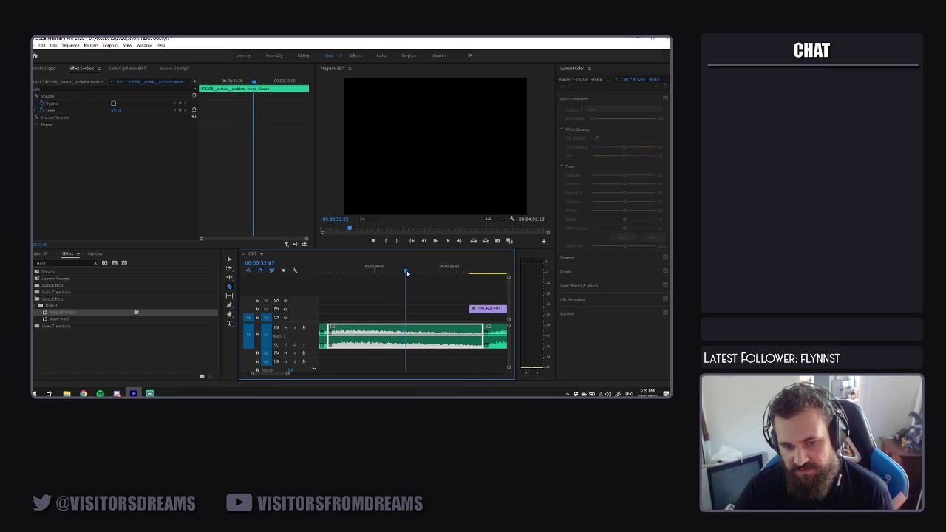
{"action": "left_click", "coordinate": [408, 337]}
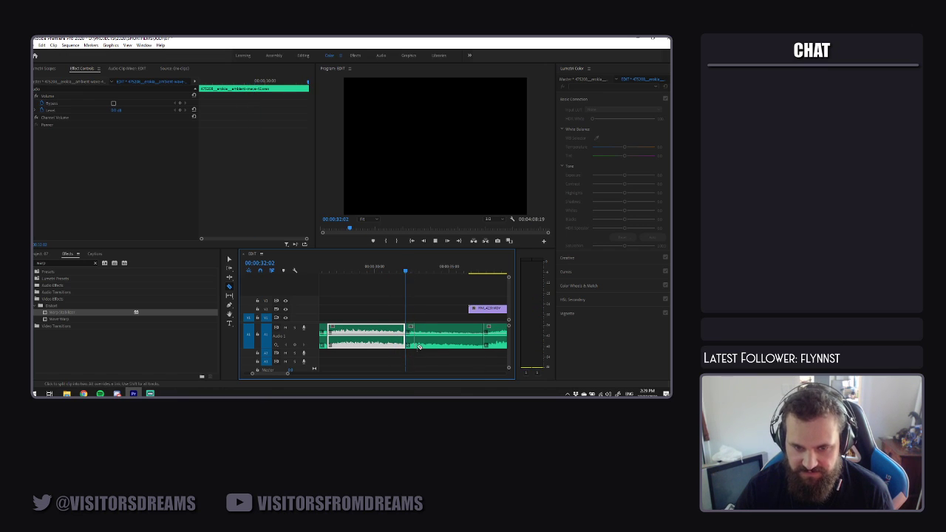
Listen on through the beach footage and split the ambient wave audio at about 41 seconds
{"action": "key", "text": "space"}
{"action": "left_click_drag", "start_coordinate": [290, 373], "coordinate": [311, 376]}
{"action": "key", "text": "c"}
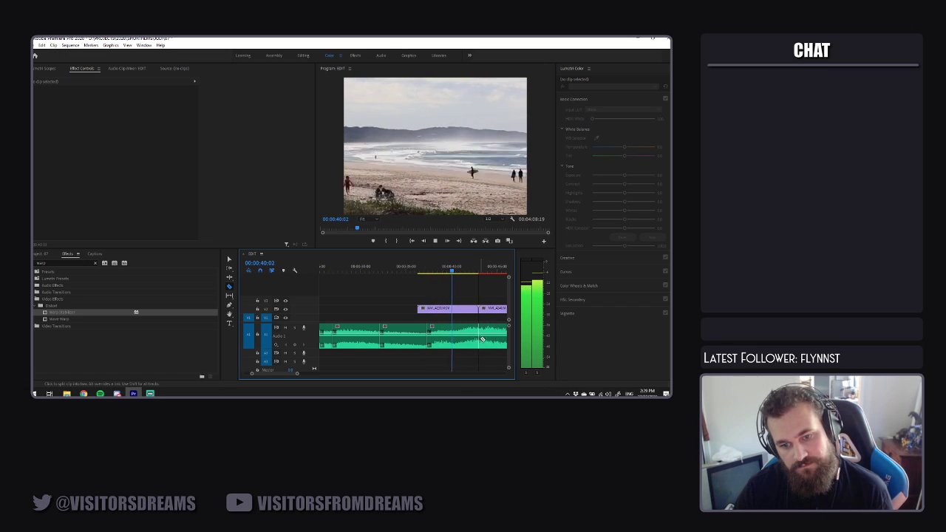
{"action": "left_click", "coordinate": [442, 269]}
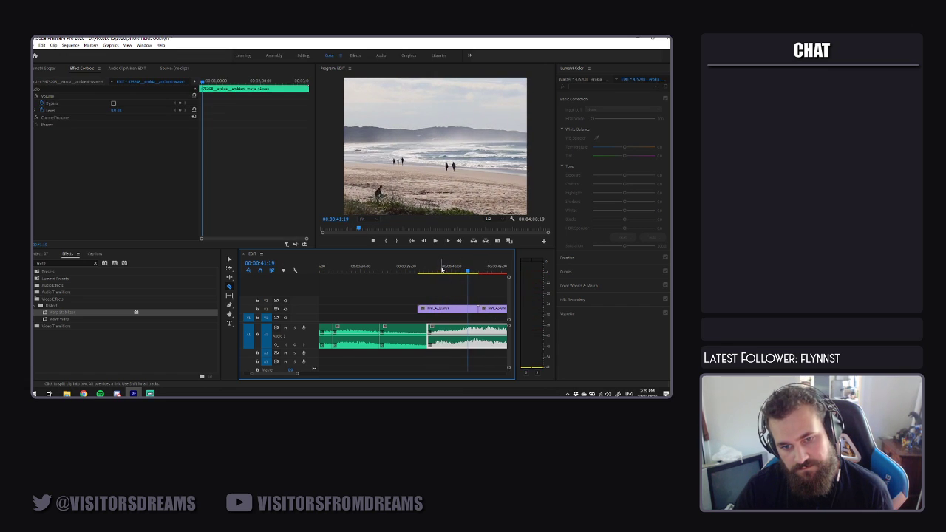
{"action": "key", "text": "space"}
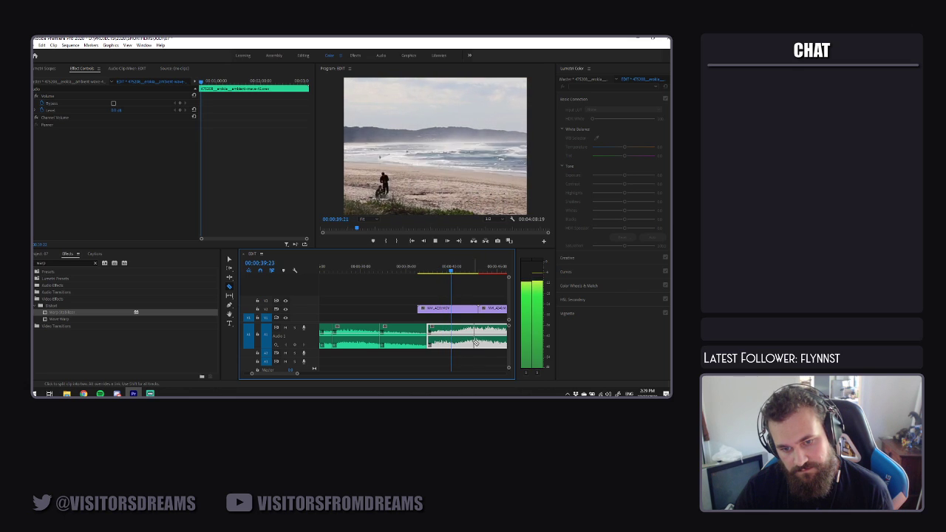
{"action": "key", "text": "space"}
{"action": "left_click", "coordinate": [461, 339]}
Continue listening and split the ambient wave audio at about 46 seconds and about 52 seconds
{"action": "key", "text": "space"}
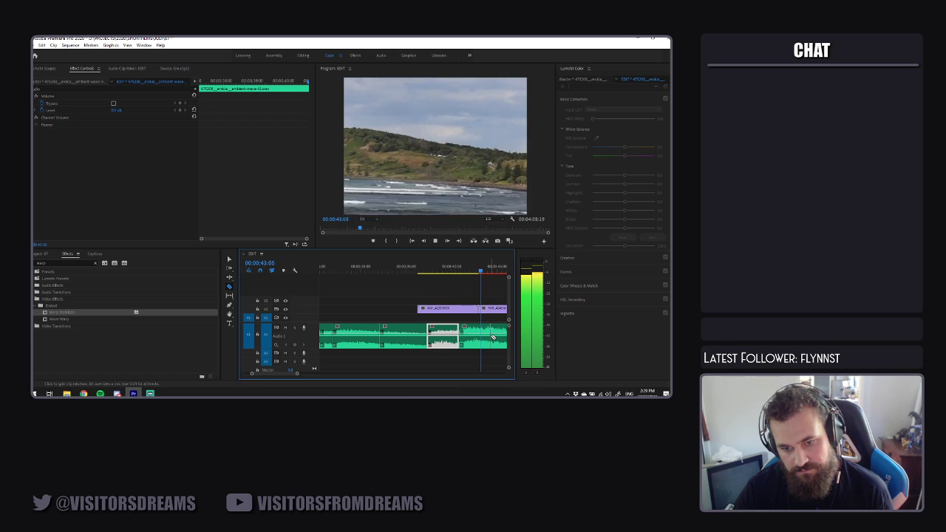
{"action": "key", "text": "space"}
{"action": "key", "text": "space"}
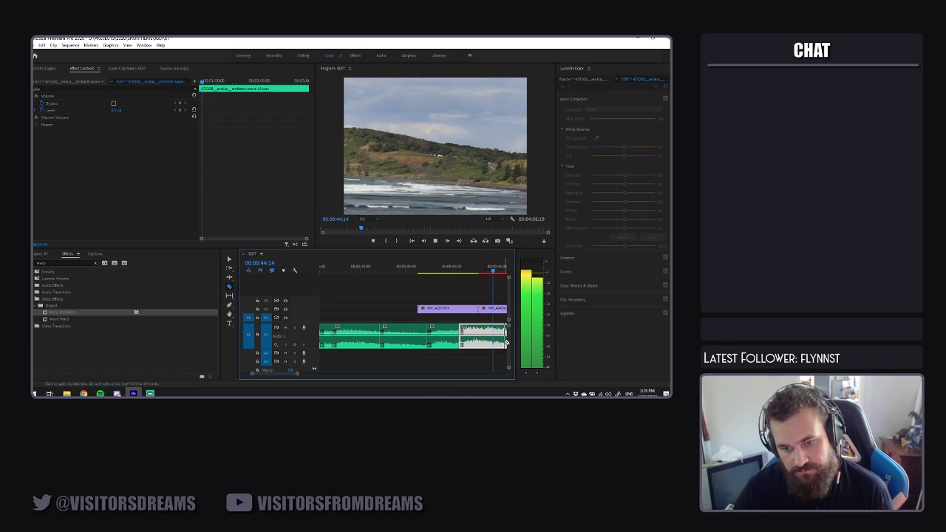
{"action": "key", "text": "space"}
{"action": "left_click", "coordinate": [337, 336]}
{"action": "key", "text": "space"}
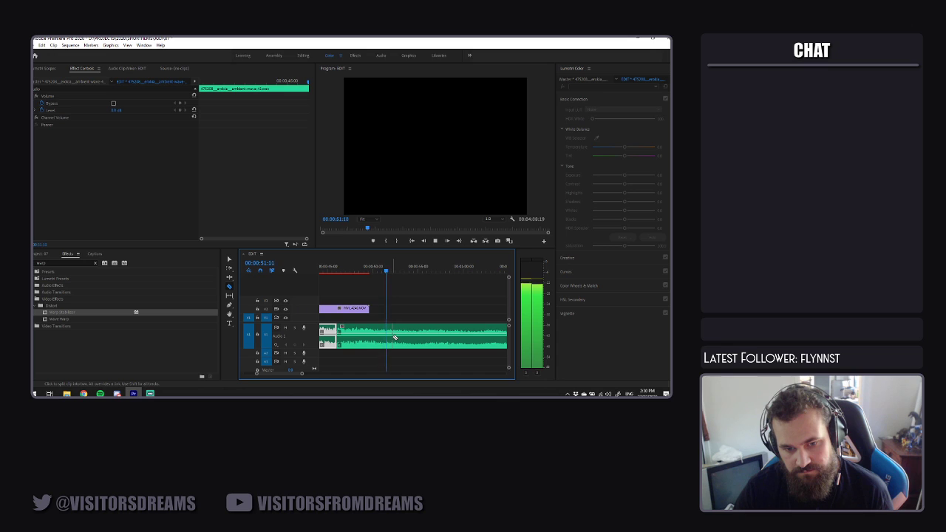
{"action": "left_click", "coordinate": [389, 339]}
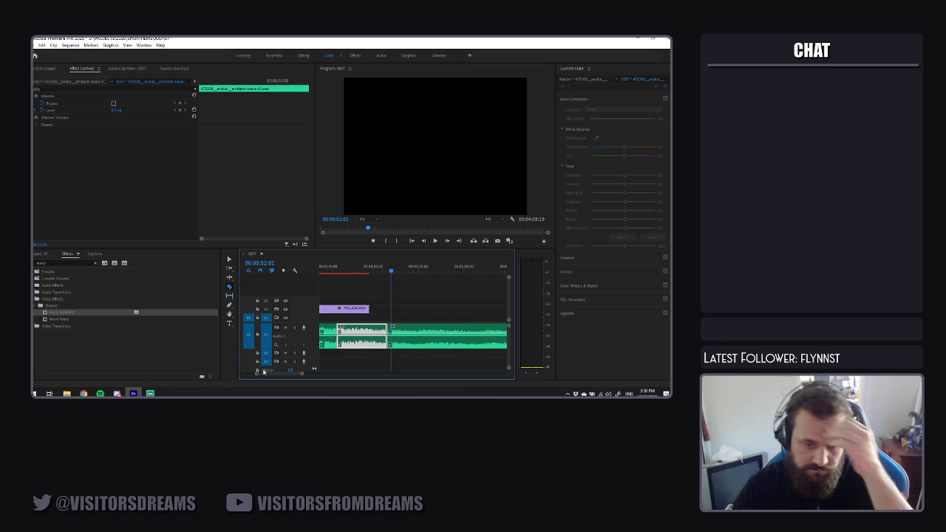
Preview the beach clip MVI_4239.MOV and move it directly after Nest01 on V2
{"action": "left_click_drag", "start_coordinate": [257, 374], "coordinate": [245, 374]}
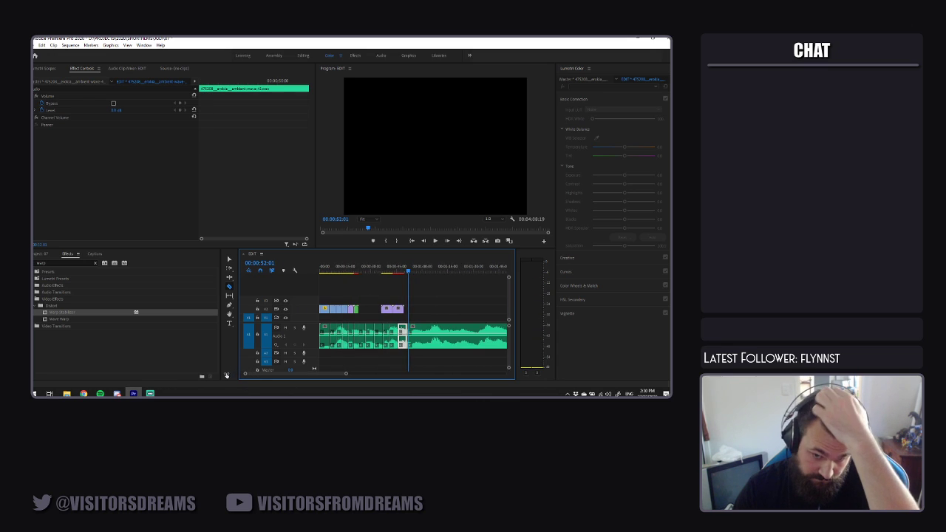
{"action": "key", "text": "v"}
{"action": "left_click", "coordinate": [443, 302]}
{"action": "left_click", "coordinate": [372, 289]}
{"action": "left_click_drag", "start_coordinate": [346, 374], "coordinate": [287, 376]}
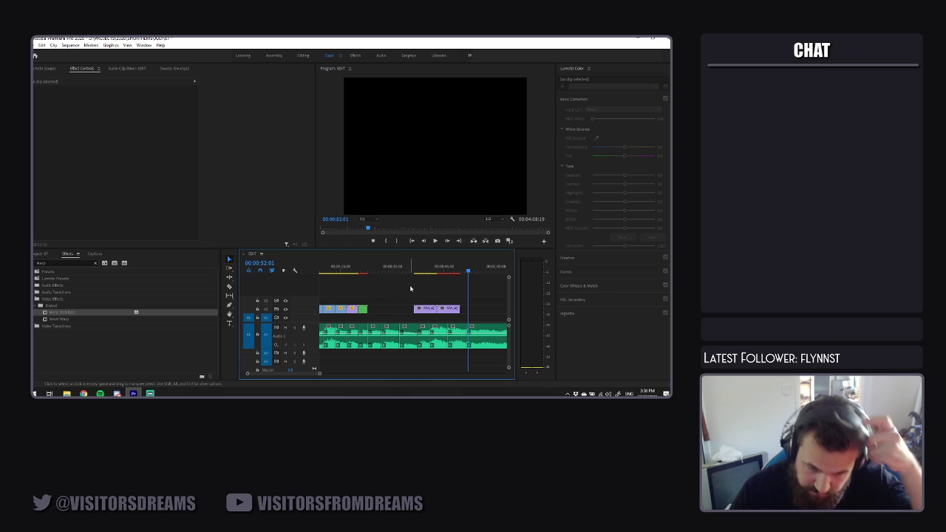
{"action": "left_click", "coordinate": [374, 271]}
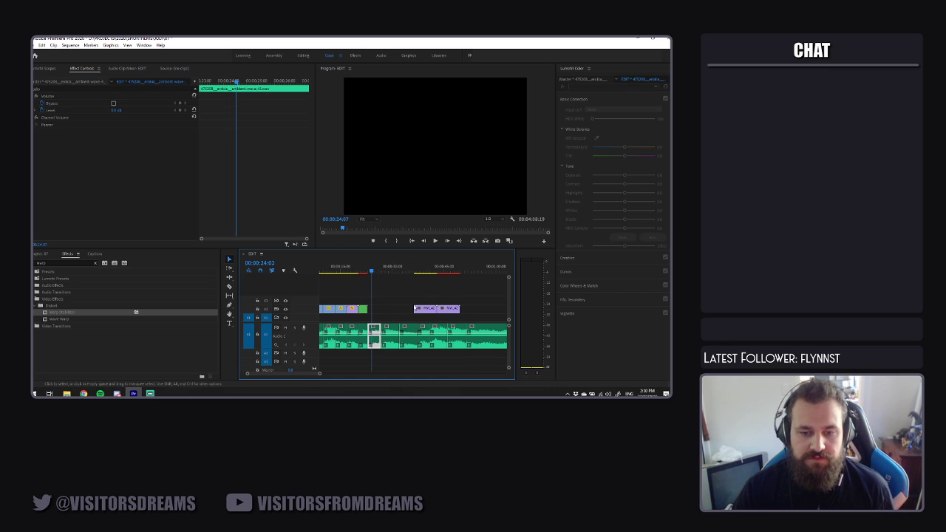
{"action": "left_click_drag", "start_coordinate": [369, 274], "coordinate": [363, 273]}
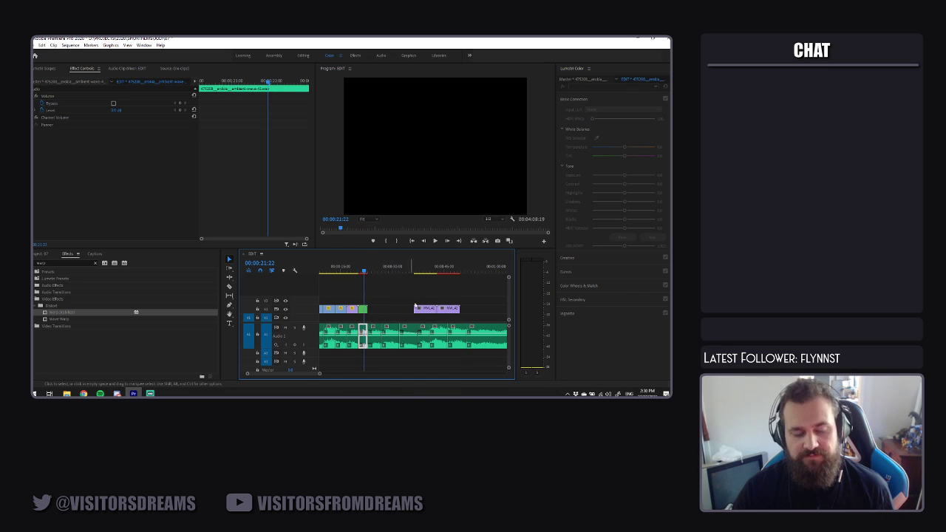
{"action": "left_click", "coordinate": [418, 271]}
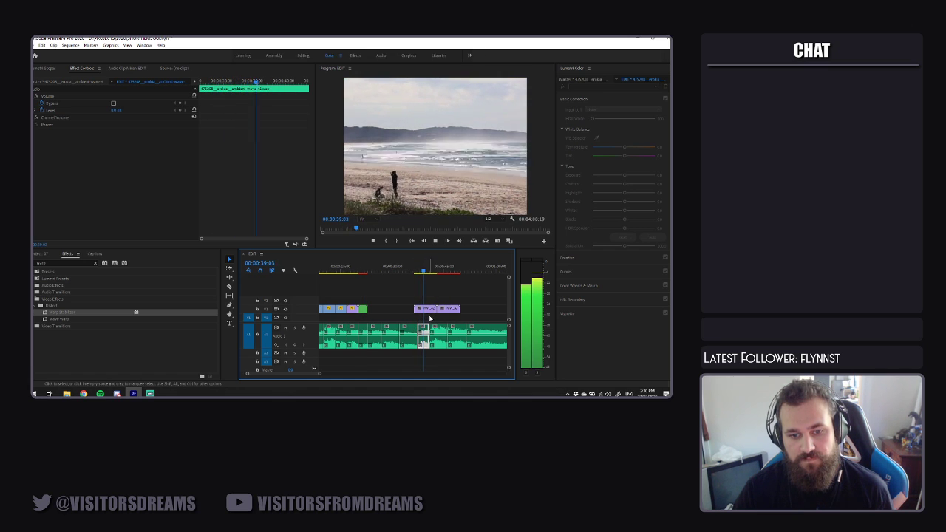
{"action": "key", "text": "space"}
{"action": "left_click_drag", "start_coordinate": [430, 312], "coordinate": [382, 312]}
Play back MVI_4239.MOV in its new place against the audio section beneath it
{"action": "left_click", "coordinate": [376, 278]}
{"action": "left_click", "coordinate": [375, 278]}
{"action": "key", "text": "space"}
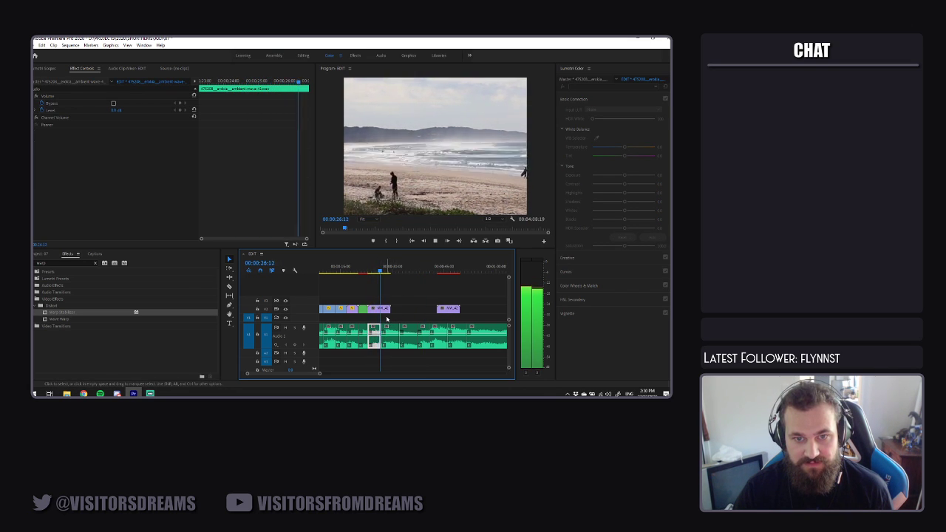
{"action": "key", "text": "space"}
{"action": "left_click", "coordinate": [394, 334]}
Apply the Warp Stabilizer effect to MVI_4239.MOV, then scale the clip down and reposition it to show the grassy foreground
{"action": "left_click", "coordinate": [379, 308]}
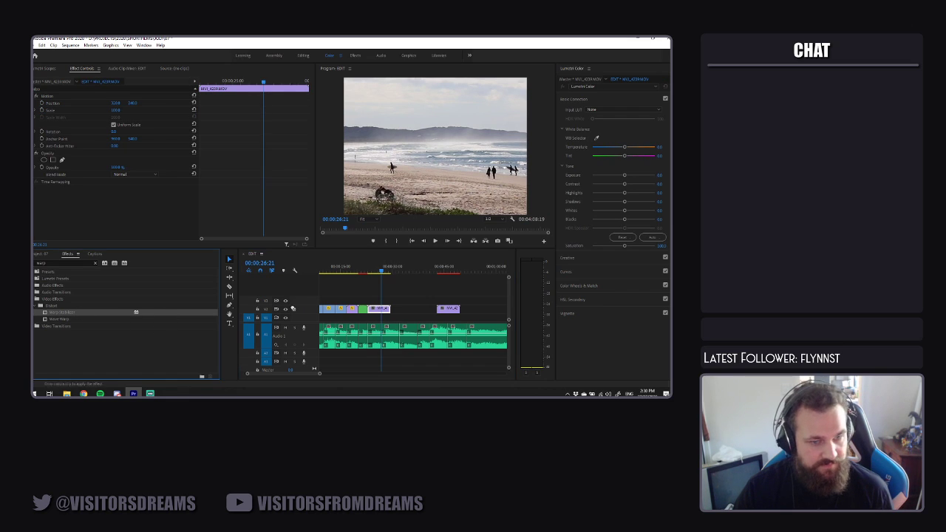
{"action": "left_click_drag", "start_coordinate": [379, 313], "coordinate": [379, 312]}
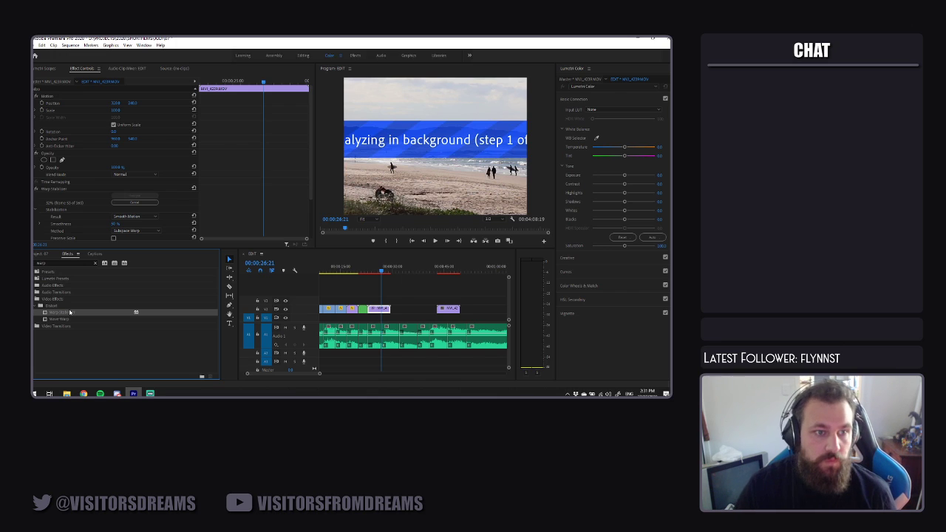
{"action": "left_click_drag", "start_coordinate": [120, 111], "coordinate": [100, 110]}
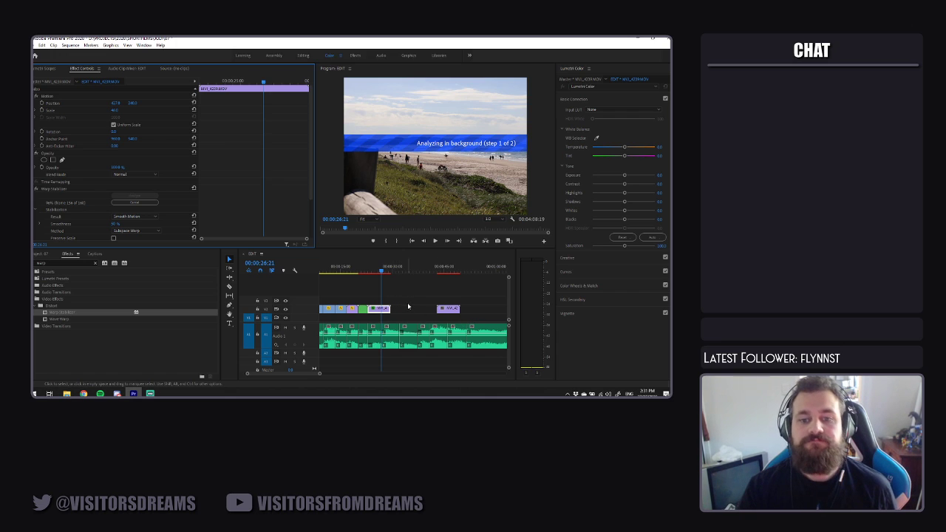
Check the duration of the audio section beneath MVI_4239.MOV and the duration of the clip itself
{"action": "right_click", "coordinate": [376, 331]}
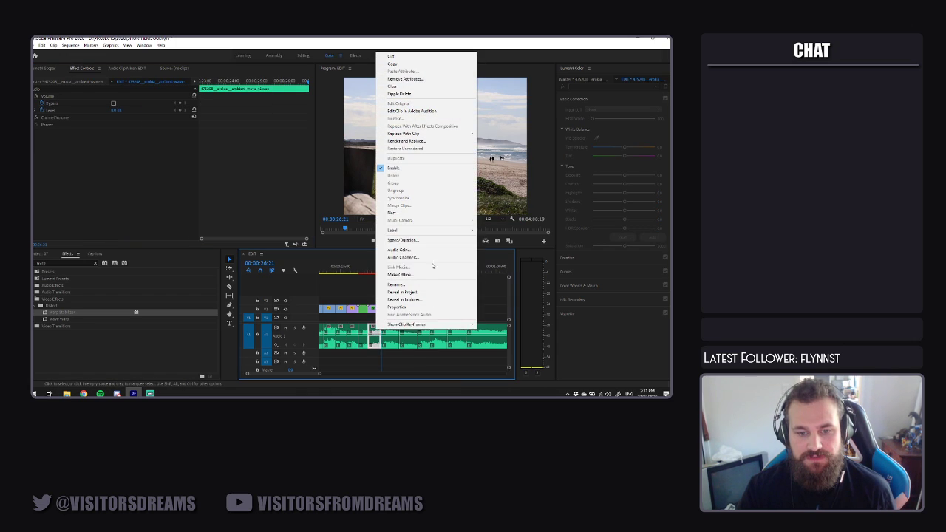
{"action": "left_click", "coordinate": [414, 241]}
{"action": "left_click", "coordinate": [366, 248]}
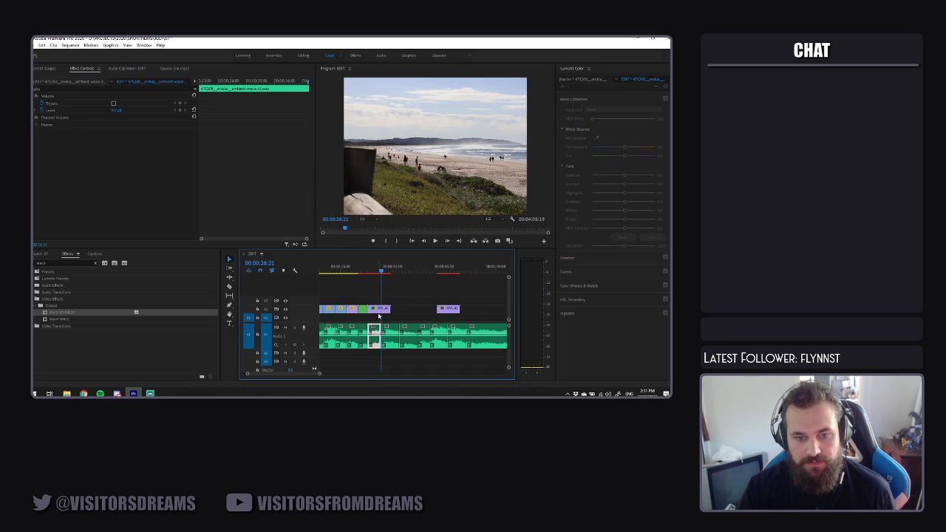
{"action": "right_click", "coordinate": [379, 308]}
{"action": "left_click", "coordinate": [392, 243]}
{"action": "left_click", "coordinate": [358, 198]}
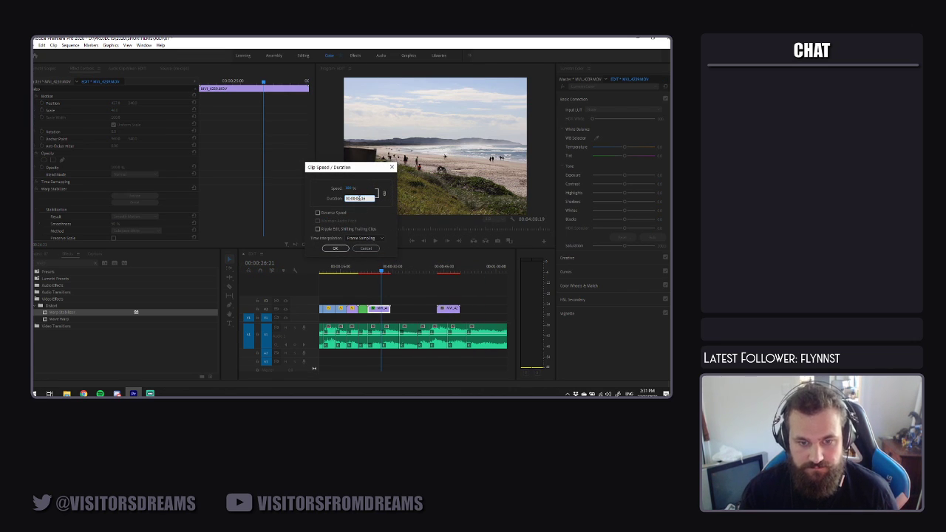
{"action": "left_click", "coordinate": [364, 249]}
Play back the stabilized MVI_4239.MOV from its start
{"action": "left_click", "coordinate": [368, 272]}
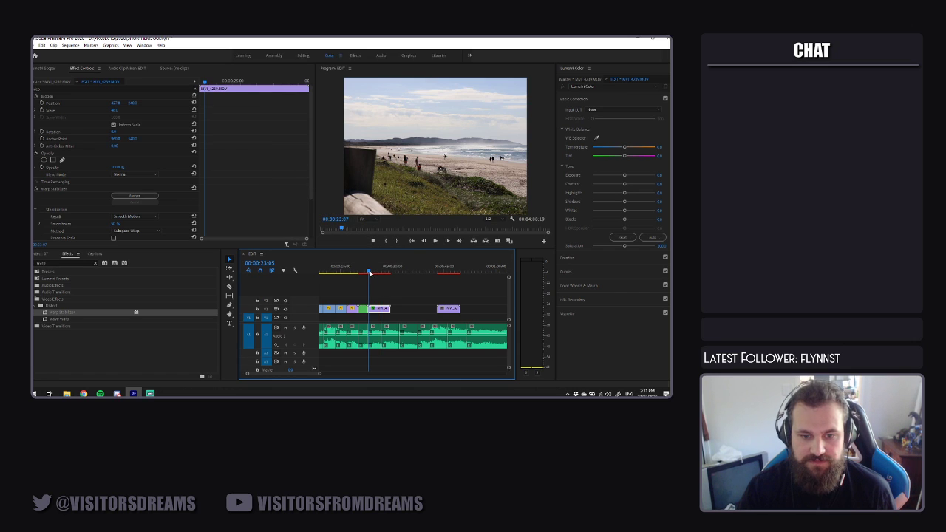
{"action": "key", "text": "space"}
{"action": "key", "text": "space"}
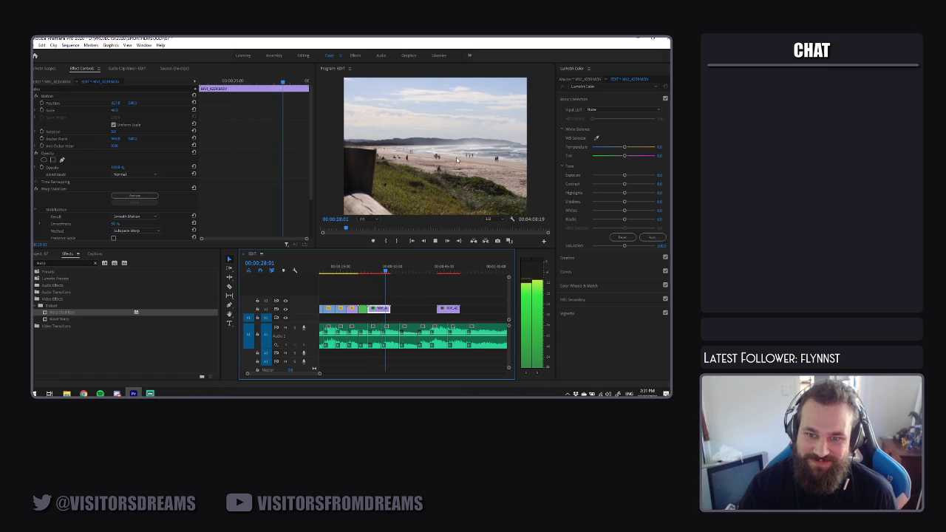
Nest the stabilized MVI_4239.MOV into its own sequence with the suggested name
{"action": "left_click", "coordinate": [377, 272]}
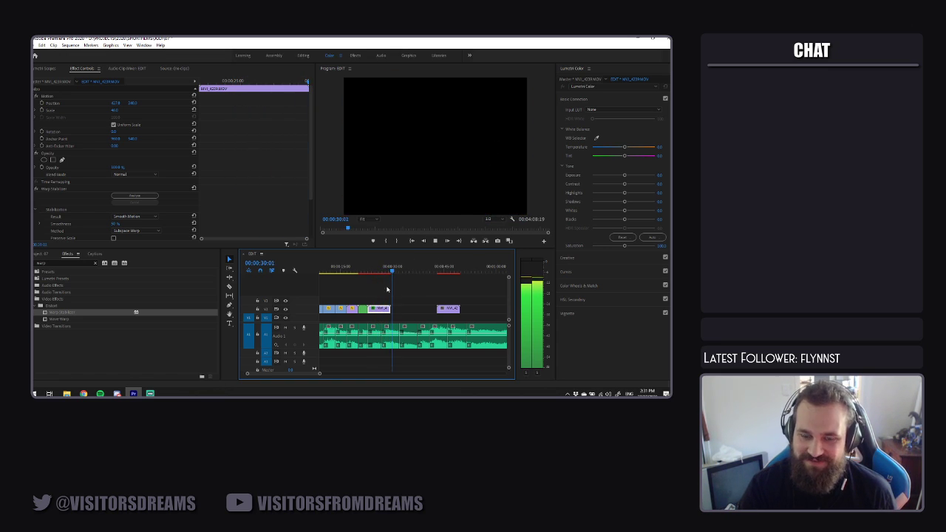
{"action": "right_click", "coordinate": [384, 310]}
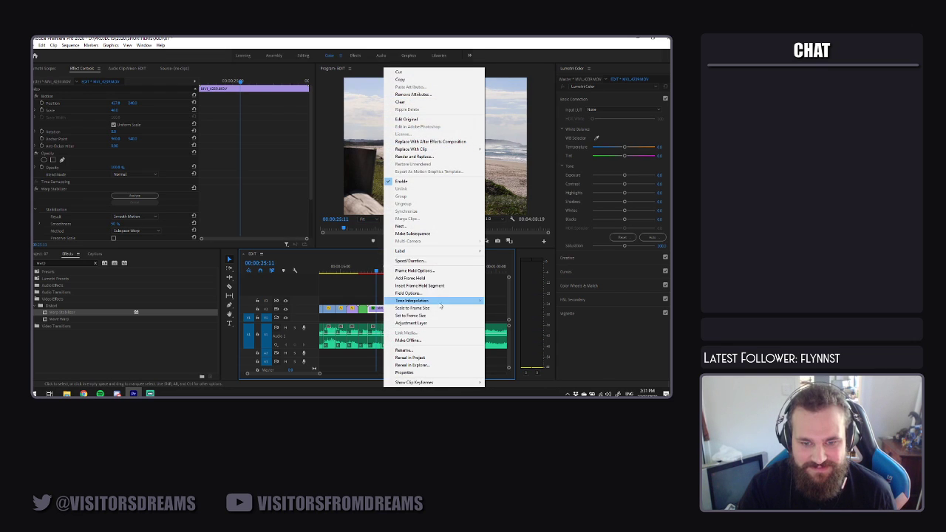
{"action": "left_click", "coordinate": [402, 225]}
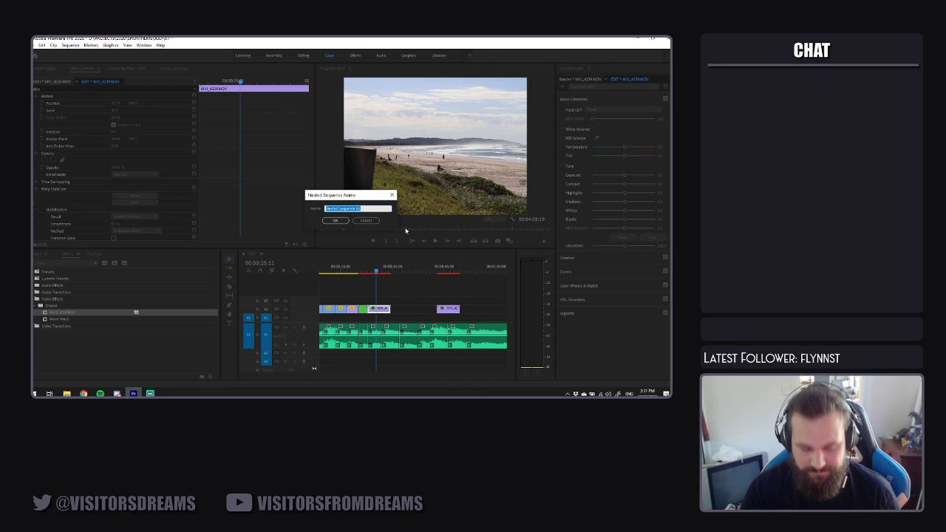
{"action": "key", "text": "Return"}
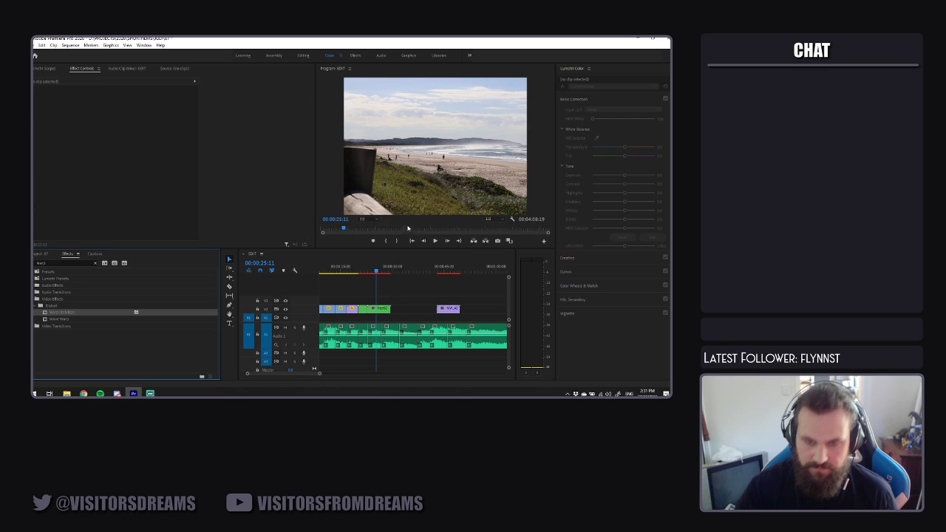
Check the duration of the audio section beneath the nested grassy beach clip and set the nest's duration to match it
{"action": "right_click", "coordinate": [375, 333]}
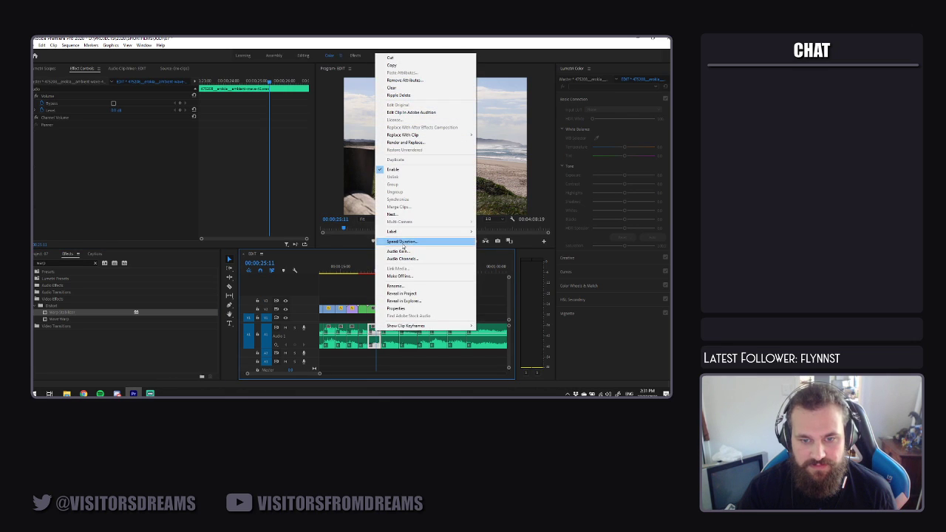
{"action": "left_click", "coordinate": [401, 244]}
{"action": "left_click", "coordinate": [367, 249]}
{"action": "right_click", "coordinate": [399, 308]}
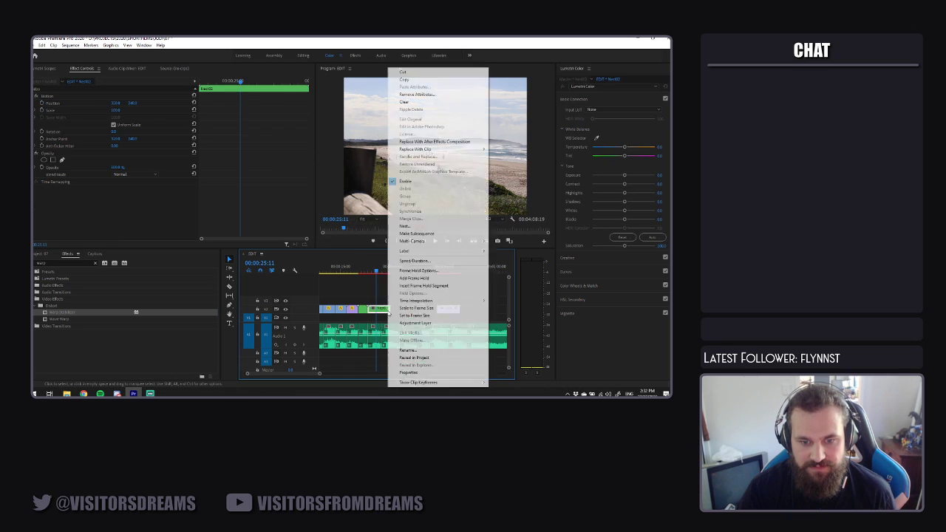
{"action": "left_click", "coordinate": [405, 263]}
{"action": "left_click", "coordinate": [357, 199]}
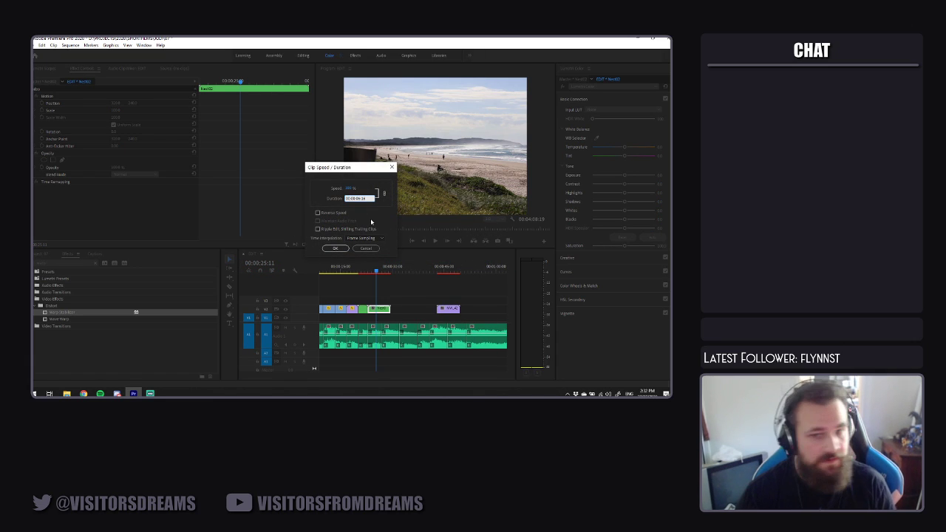
{"action": "left_click", "coordinate": [360, 198]}
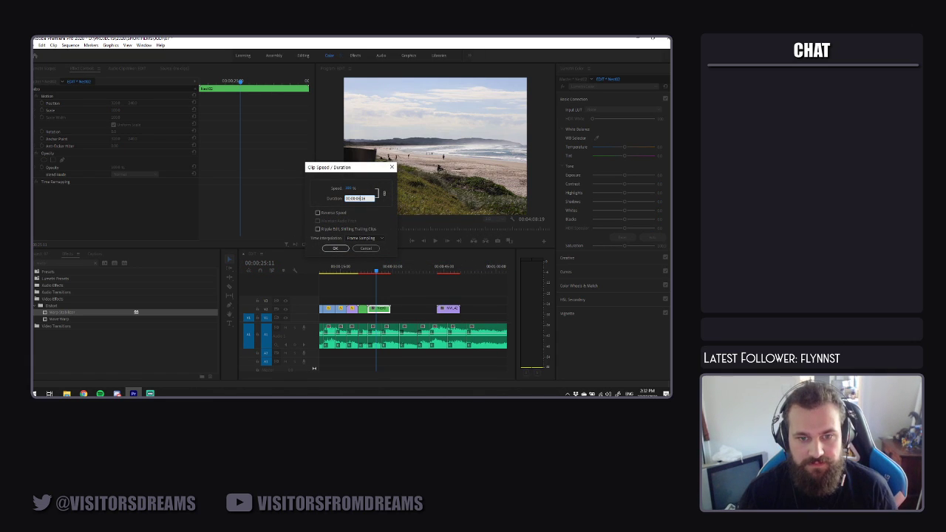
{"action": "left_click", "coordinate": [335, 248]}
Play back the retimed grassy beach nest from just before its start
{"action": "left_click", "coordinate": [365, 271]}
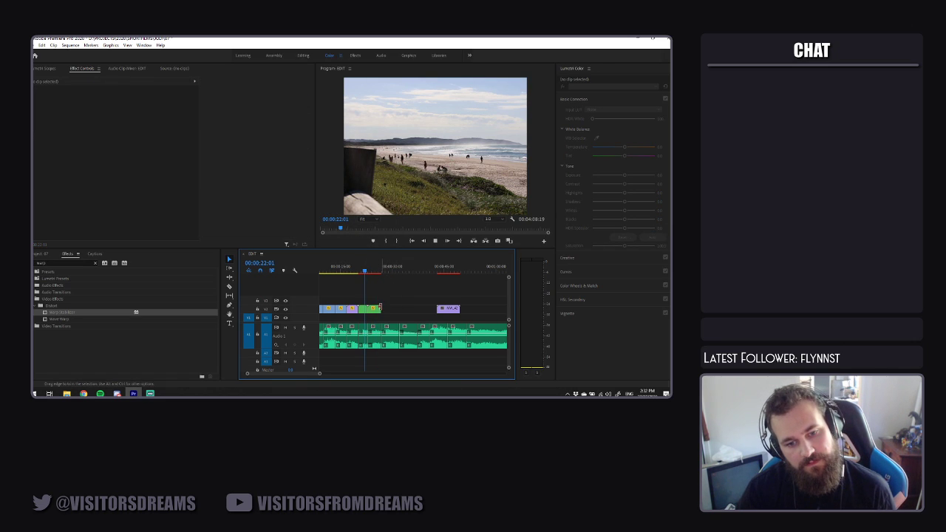
{"action": "key", "text": "space"}
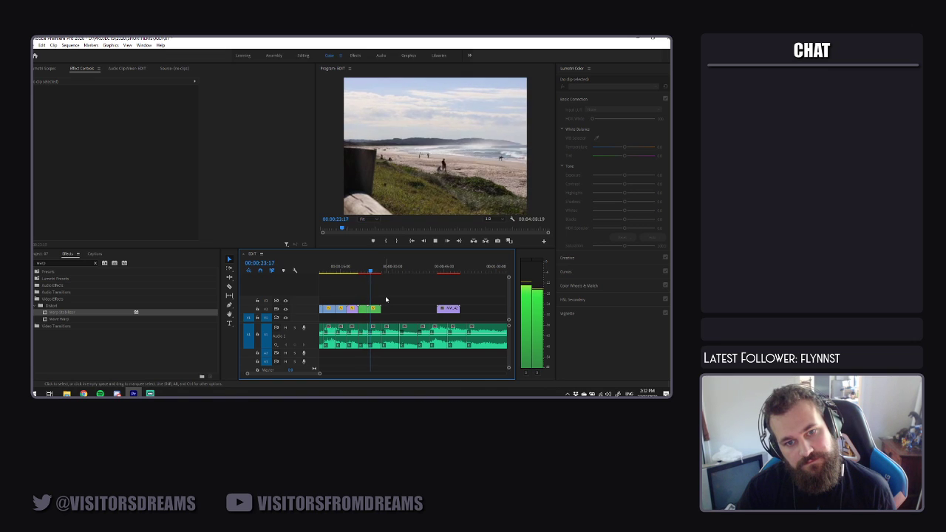
{"action": "left_click", "coordinate": [373, 334]}
{"action": "key", "text": "space"}
Scale down the headland clip MVI_4240.MOV, preview it and apply the Warp Stabilizer effect to it
{"action": "left_click", "coordinate": [439, 267]}
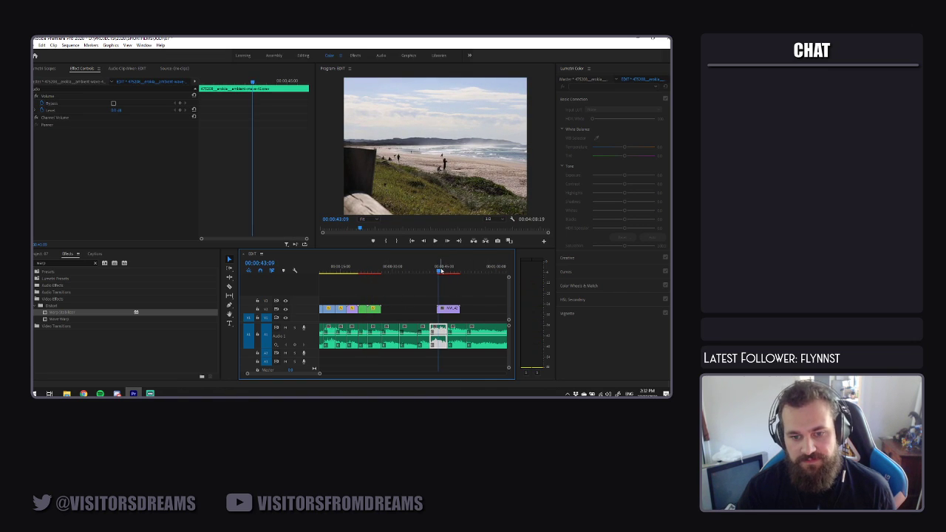
{"action": "left_click", "coordinate": [450, 309]}
{"action": "mouse_move", "coordinate": [115, 110]}
{"action": "left_mouse_down"}
{"action": "mouse_move", "coordinate": [89, 109]}
{"action": "mouse_move", "coordinate": [100, 109]}
{"action": "left_mouse_up"}
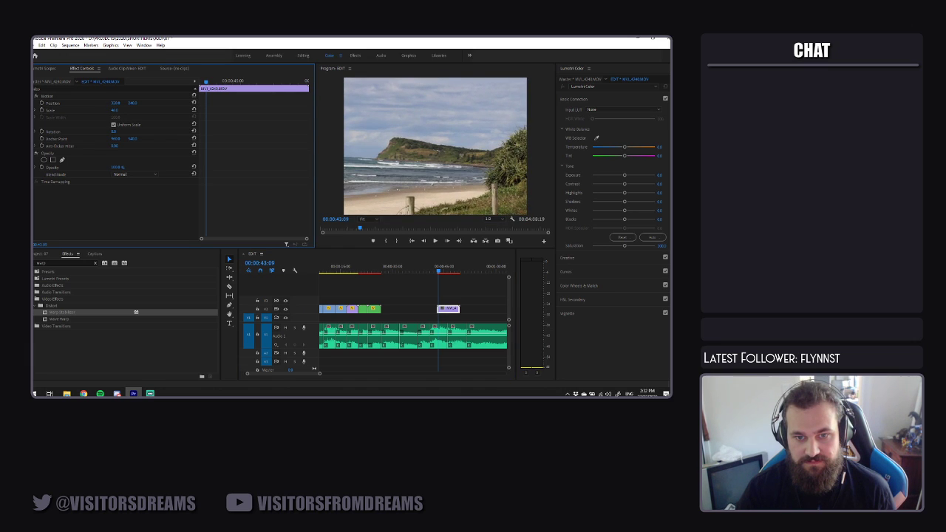
{"action": "key", "text": "space"}
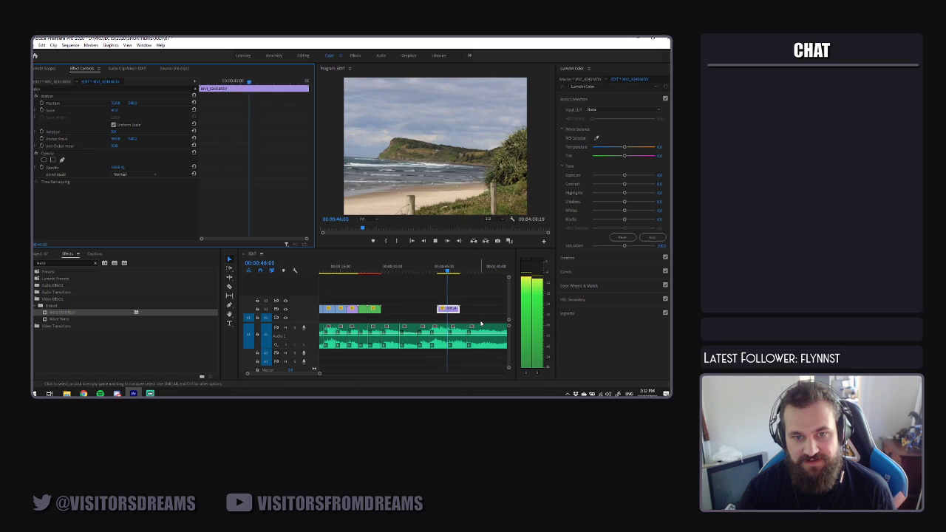
{"action": "key", "text": "space"}
{"action": "double_click", "coordinate": [73, 314]}
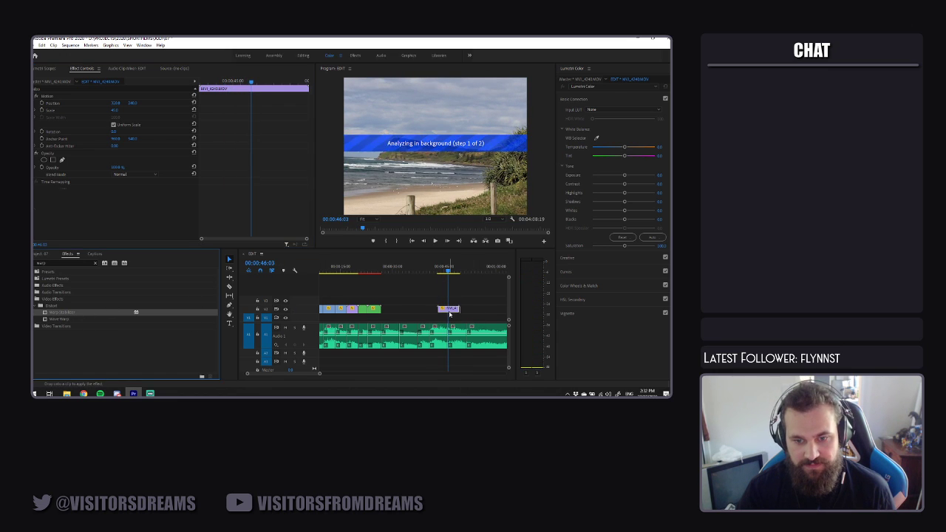
Move MVI_4240.MOV further along the timeline and bring the bird clip MVI_4242.MP4 forward beside the nested clips
{"action": "scroll", "coordinate": [418, 316], "scroll_direction": "down", "scroll_amount": 3}
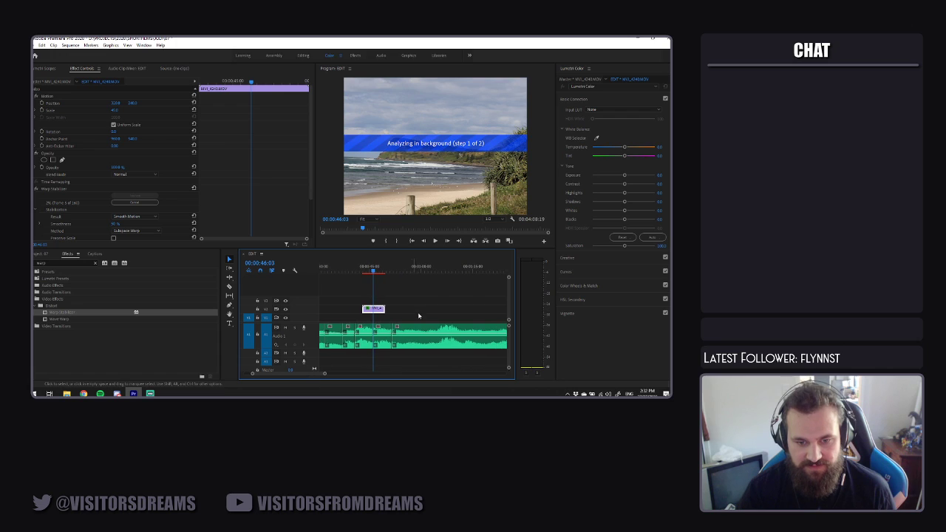
{"action": "left_click_drag", "start_coordinate": [380, 311], "coordinate": [407, 316]}
{"action": "left_click_drag", "start_coordinate": [317, 376], "coordinate": [336, 377]}
{"action": "left_click_drag", "start_coordinate": [364, 310], "coordinate": [343, 300]}
{"action": "left_click_drag", "start_coordinate": [320, 374], "coordinate": [310, 375]}
{"action": "left_click_drag", "start_coordinate": [500, 299], "coordinate": [385, 301]}
{"action": "left_click_drag", "start_coordinate": [313, 375], "coordinate": [298, 378]}
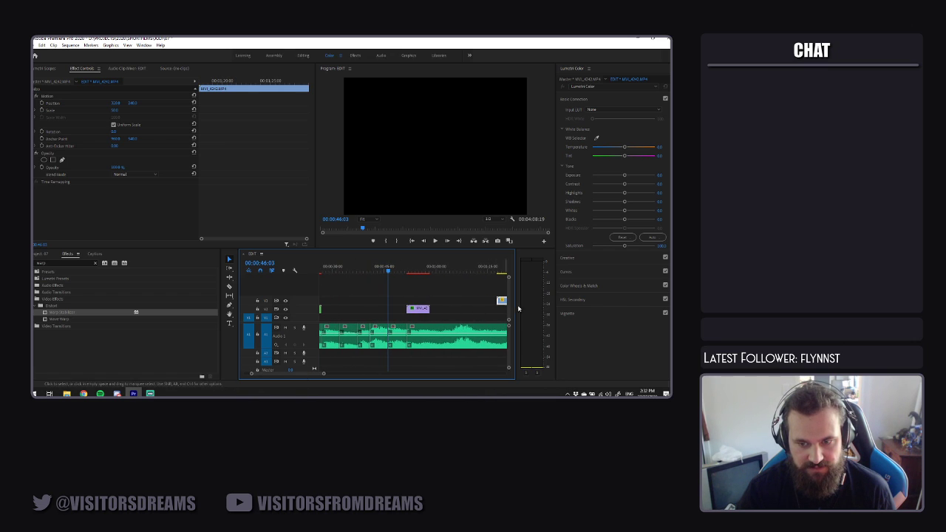
{"action": "left_click_drag", "start_coordinate": [503, 304], "coordinate": [337, 300]}
Move the grassy beach nest to a later audio section and set its duration to match that section
{"action": "left_click_drag", "start_coordinate": [308, 374], "coordinate": [299, 377]}
{"action": "left_click_drag", "start_coordinate": [358, 310], "coordinate": [373, 314]}
{"action": "right_click", "coordinate": [373, 334]}
{"action": "left_click", "coordinate": [385, 234]}
{"action": "left_click", "coordinate": [366, 249]}
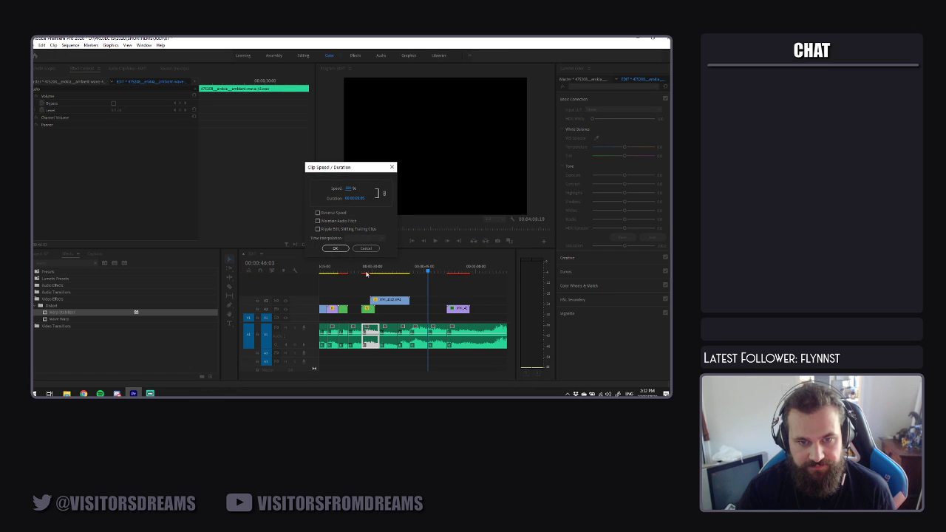
{"action": "left_click", "coordinate": [367, 248]}
{"action": "right_click", "coordinate": [368, 308]}
{"action": "left_click", "coordinate": [384, 262]}
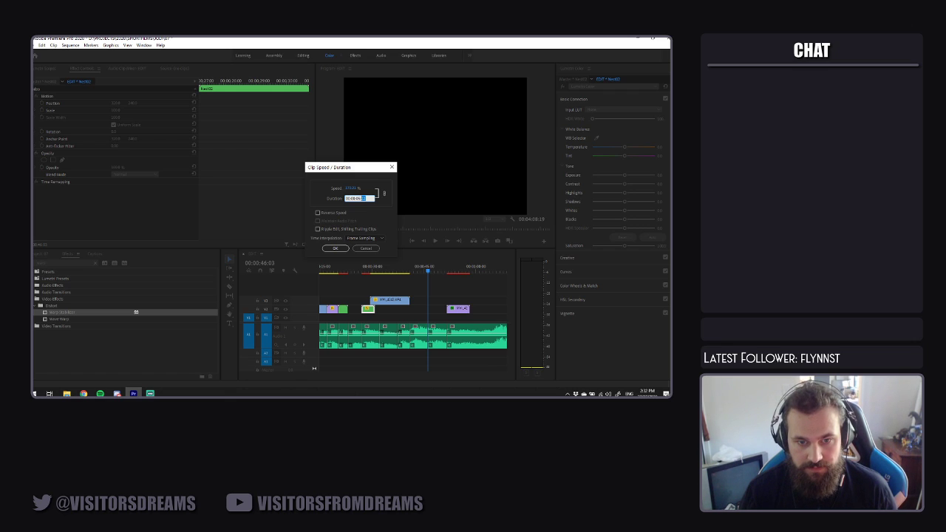
{"action": "key", "text": "Return"}
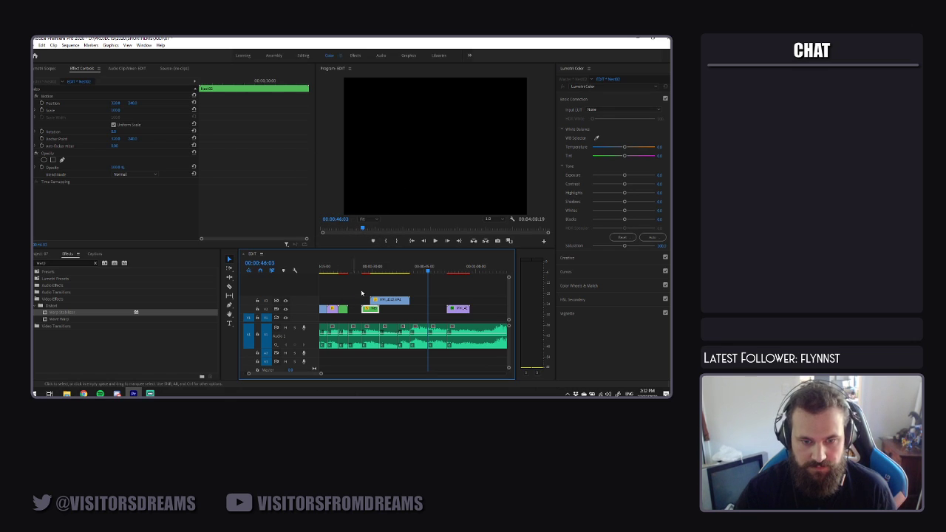
Shift MVI_4242.MP4 over the gap between the two nested clips, slow it to half speed and play it back
{"action": "left_click_drag", "start_coordinate": [380, 304], "coordinate": [359, 302]}
{"action": "left_click", "coordinate": [353, 270]}
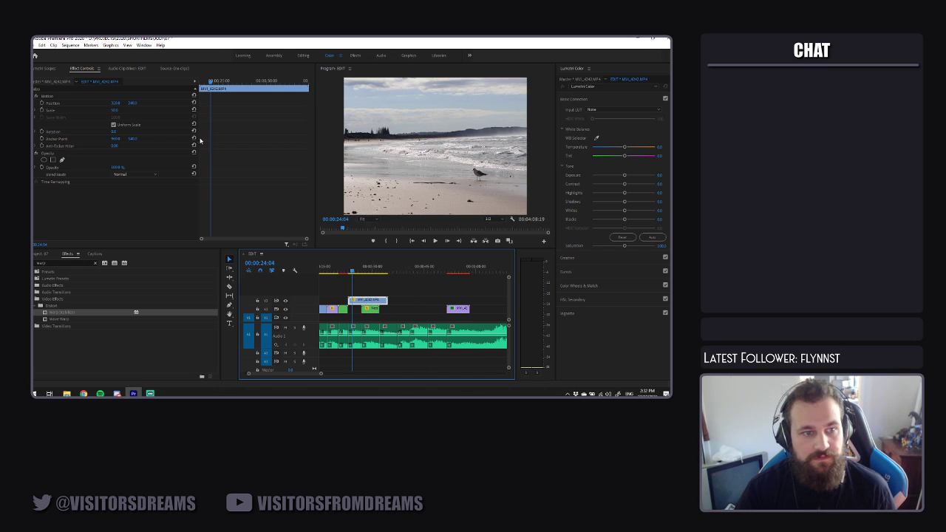
{"action": "right_click", "coordinate": [370, 309]}
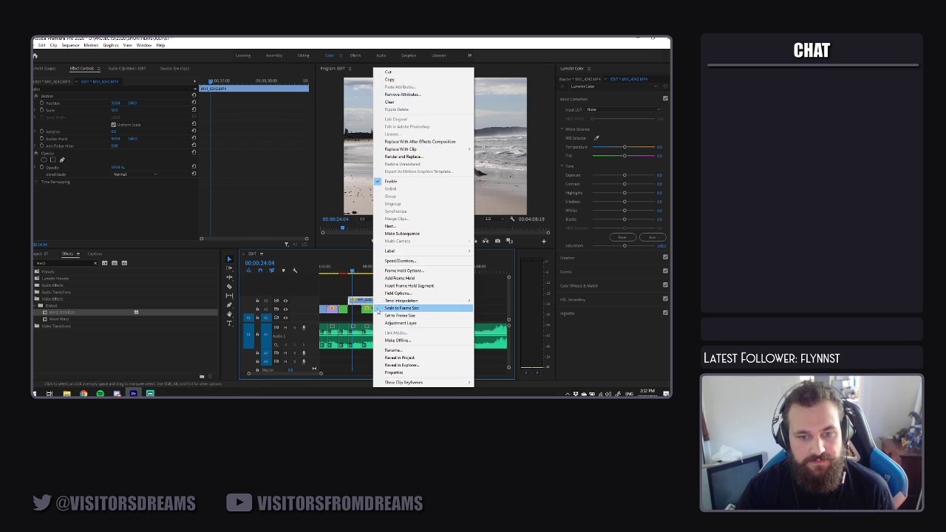
{"action": "left_click", "coordinate": [407, 261]}
{"action": "key", "text": "Return"}
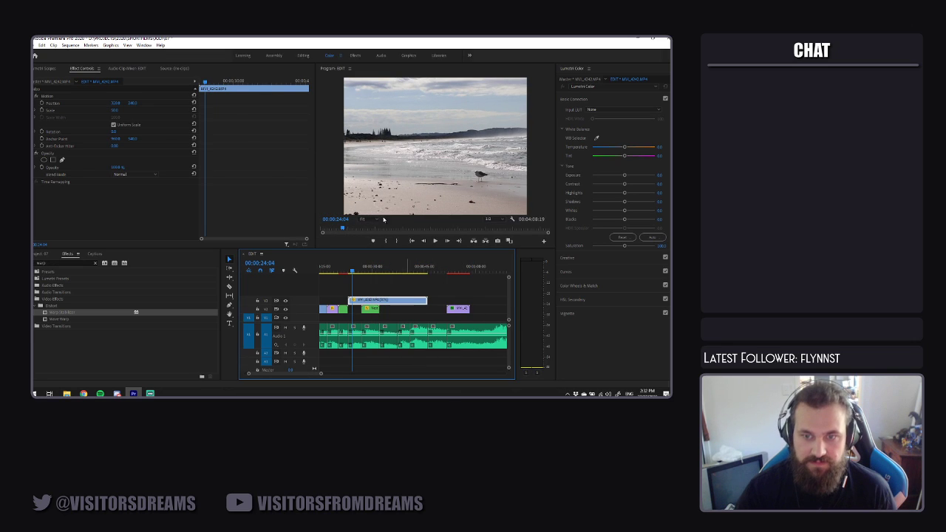
{"action": "key", "text": "space"}
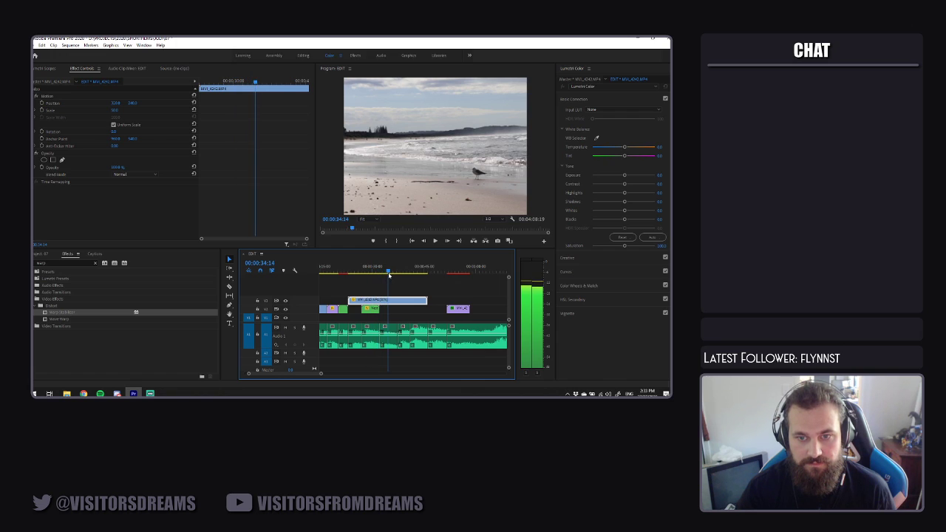
{"action": "key", "text": "space"}
Trim MVI_4242.MP4 to the chosen bird footage, fit it between the two nested clips and play back the sequence
{"action": "left_click_drag", "start_coordinate": [388, 272], "coordinate": [384, 272]}
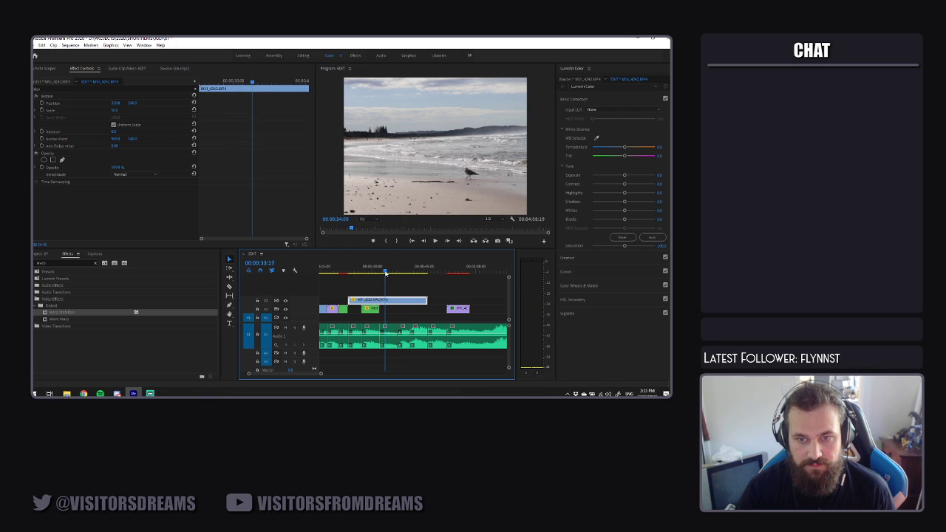
{"action": "mouse_move", "coordinate": [350, 300]}
{"action": "left_mouse_down"}
{"action": "mouse_move", "coordinate": [384, 301]}
{"action": "mouse_move", "coordinate": [355, 309]}
{"action": "left_mouse_up"}
{"action": "left_click", "coordinate": [351, 275]}
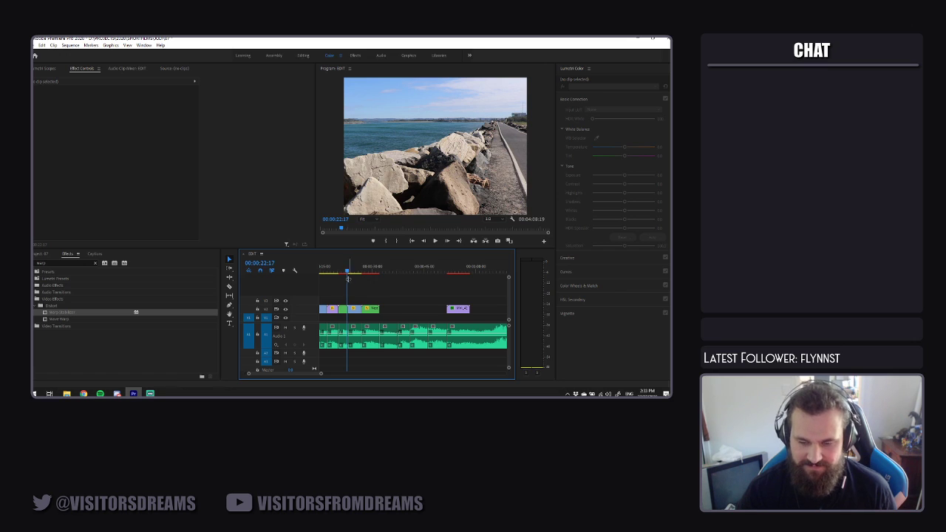
{"action": "key", "text": "space"}
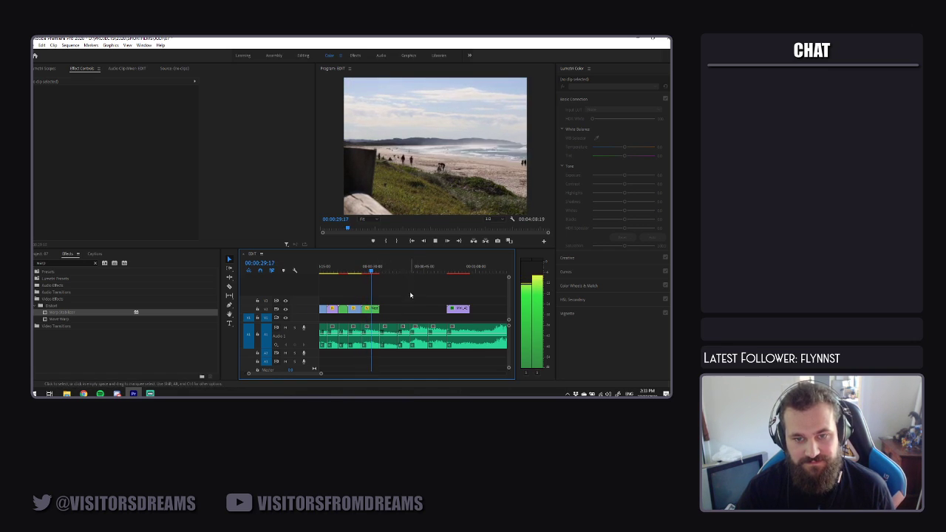
{"action": "key", "text": "space"}
Preview the remaining pelican and seagull clips at the timeline's end and delete the first seagull clip, MVI_4244.MP4
{"action": "left_click_drag", "start_coordinate": [308, 374], "coordinate": [391, 374]}
{"action": "left_click", "coordinate": [337, 271]}
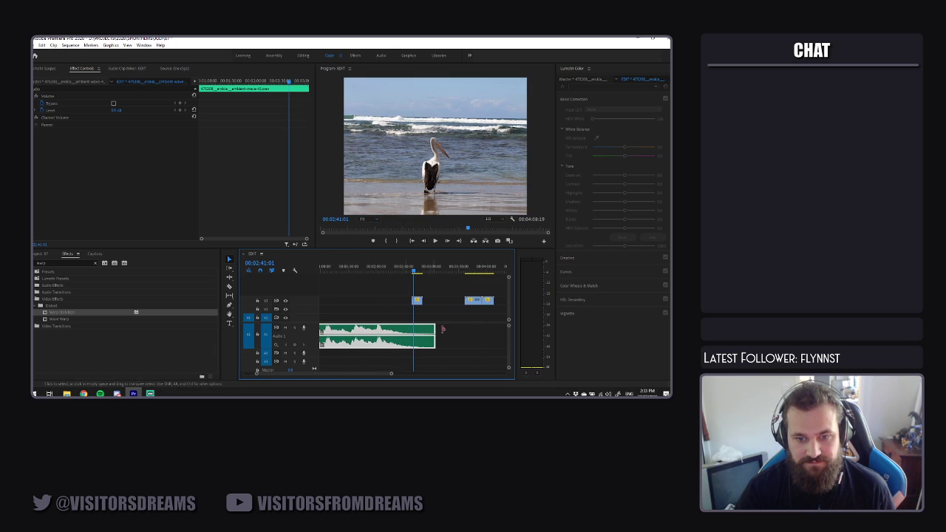
{"action": "left_click", "coordinate": [467, 269]}
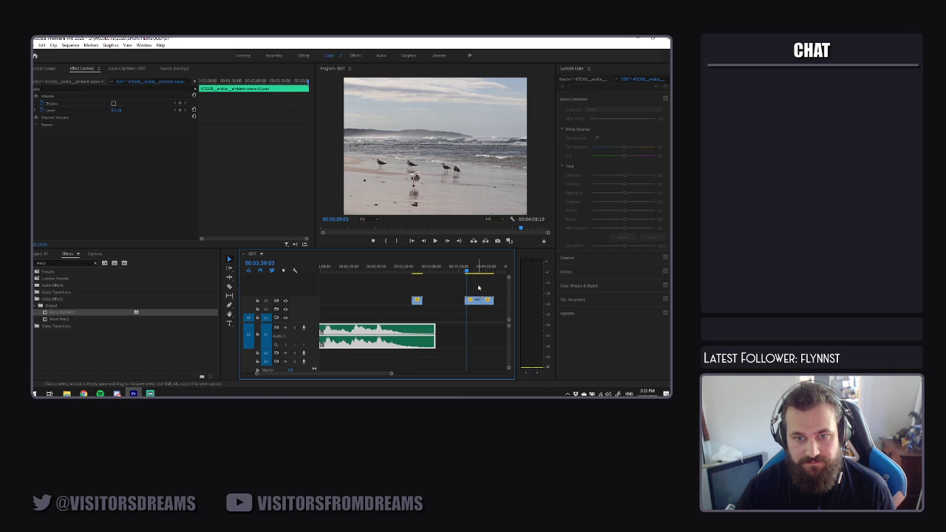
{"action": "left_click", "coordinate": [482, 269]}
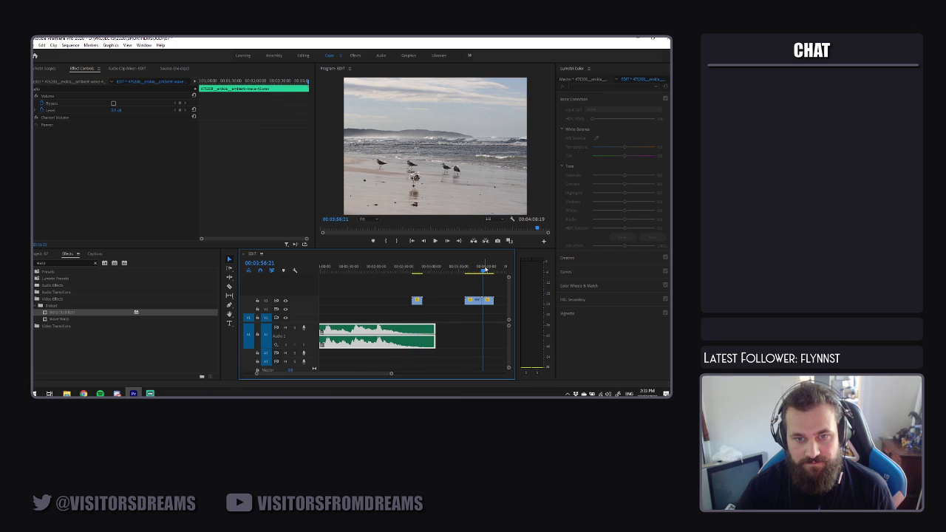
{"action": "left_click", "coordinate": [473, 301]}
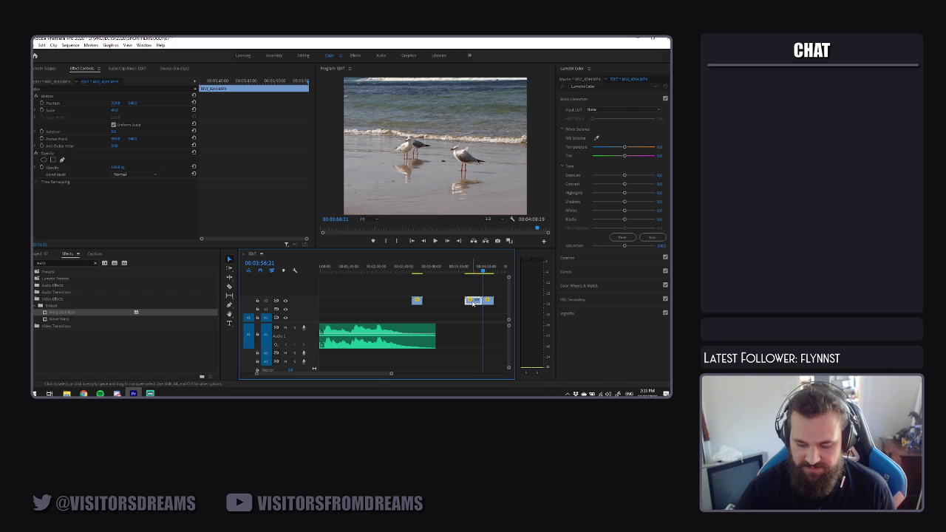
{"action": "key", "text": "Delete"}
Bring the pelican and remaining seagull clips forward, placing the pelican clip directly after the grassy beach nest
{"action": "scroll", "coordinate": [355, 361], "scroll_direction": "left", "scroll_amount": 3}
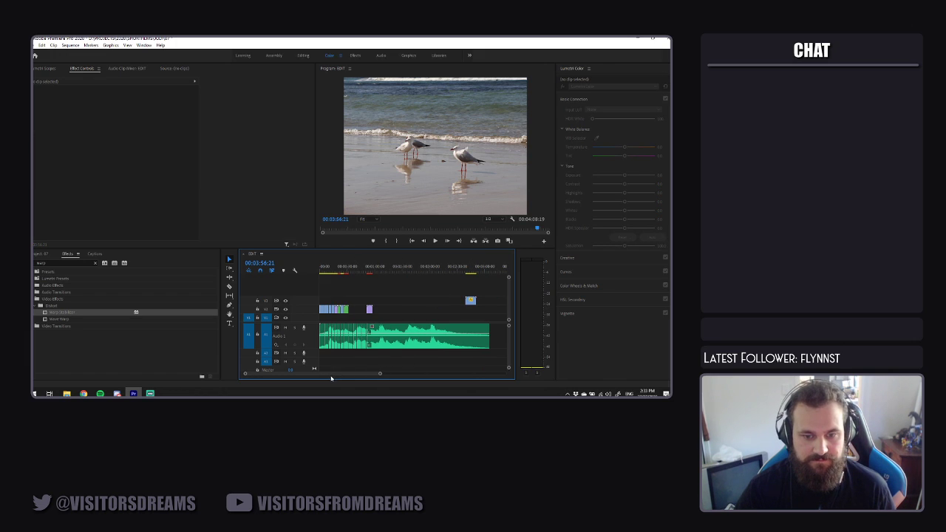
{"action": "left_click_drag", "start_coordinate": [473, 306], "coordinate": [354, 302]}
{"action": "mouse_move", "coordinate": [363, 374]}
{"action": "left_mouse_down"}
{"action": "mouse_move", "coordinate": [389, 376]}
{"action": "mouse_move", "coordinate": [373, 376]}
{"action": "left_mouse_up"}
{"action": "left_click_drag", "start_coordinate": [462, 301], "coordinate": [357, 302]}
{"action": "left_click_drag", "start_coordinate": [344, 375], "coordinate": [327, 376]}
{"action": "left_click_drag", "start_coordinate": [435, 302], "coordinate": [358, 309]}
{"action": "left_click", "coordinate": [383, 288]}
Slow the pelican clip to half speed
{"action": "left_click", "coordinate": [351, 269]}
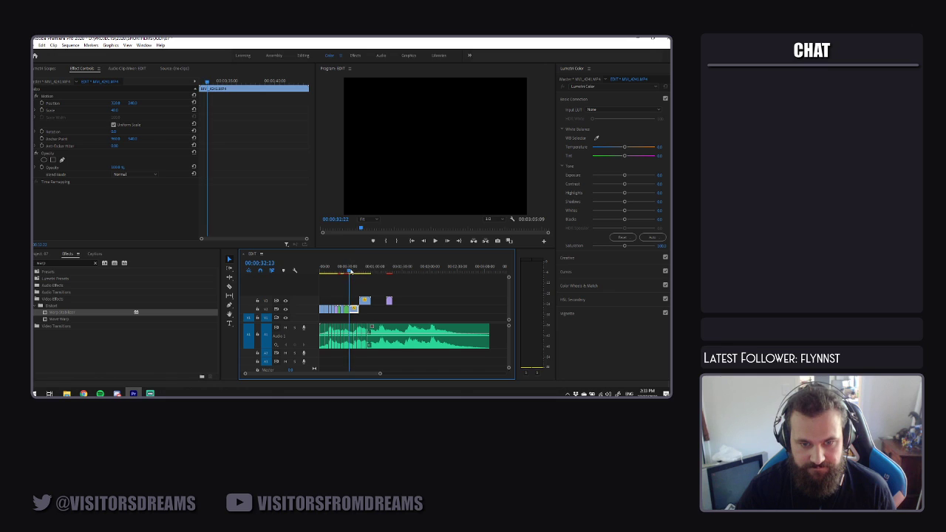
{"action": "right_click", "coordinate": [352, 309]}
{"action": "left_click", "coordinate": [384, 227]}
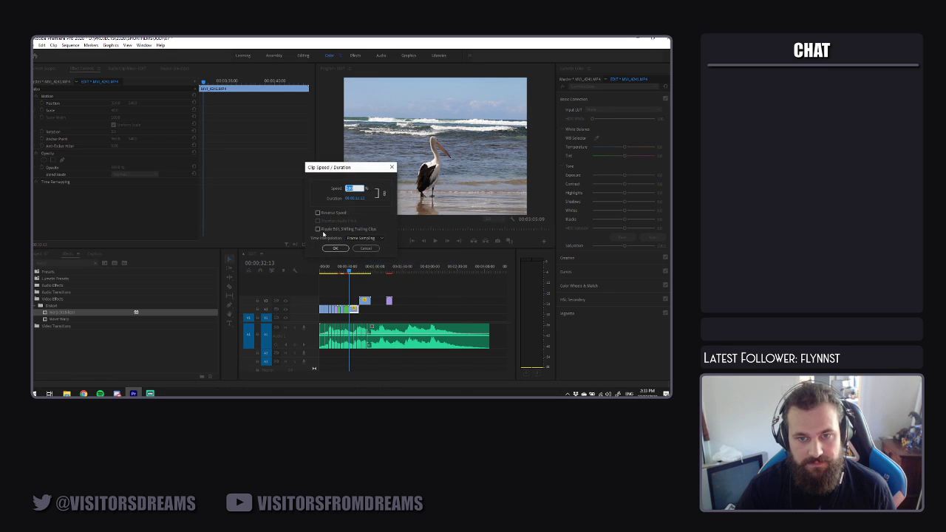
{"action": "type", "text": "80"}
{"action": "key", "text": "Return"}
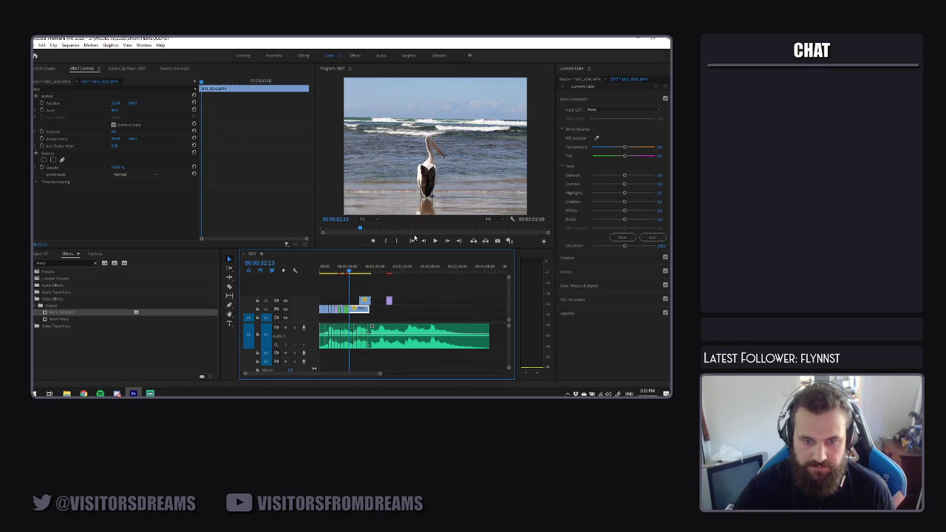
Move the remaining seagull clip and MVI_4240.MOV on the upper track to after the slowed pelican clip
{"action": "left_click_drag", "start_coordinate": [380, 374], "coordinate": [348, 373]}
{"action": "left_click_drag", "start_coordinate": [405, 303], "coordinate": [433, 302]}
{"action": "left_click", "coordinate": [431, 287]}
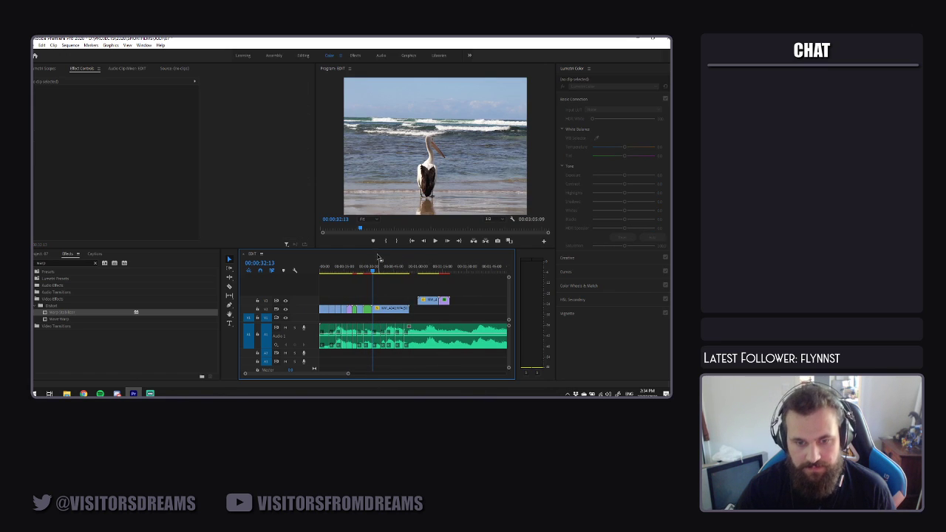
Trim the end of the slowed pelican clip to the end of the ambient wave section beneath it
{"action": "key", "text": "space"}
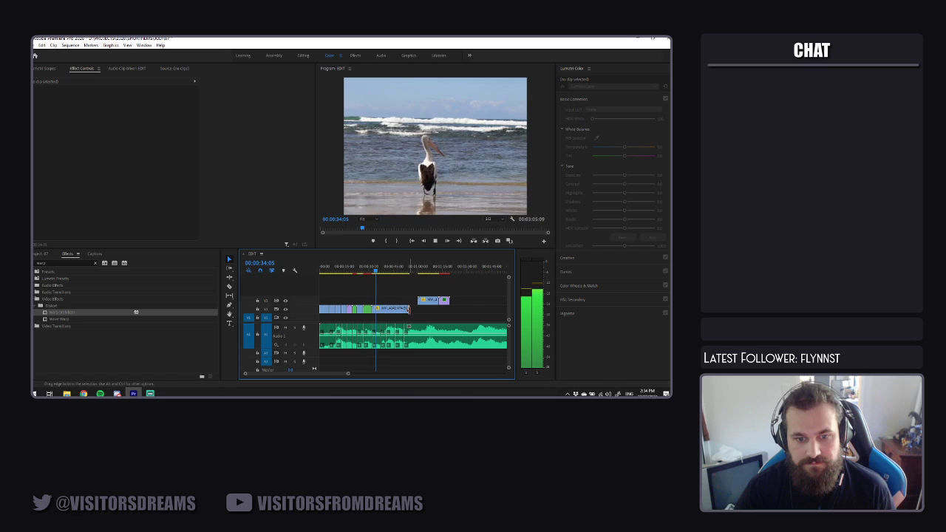
{"action": "key", "text": "space"}
{"action": "key", "text": "d"}
{"action": "left_click_drag", "start_coordinate": [408, 308], "coordinate": [379, 308]}
{"action": "key", "text": "space"}
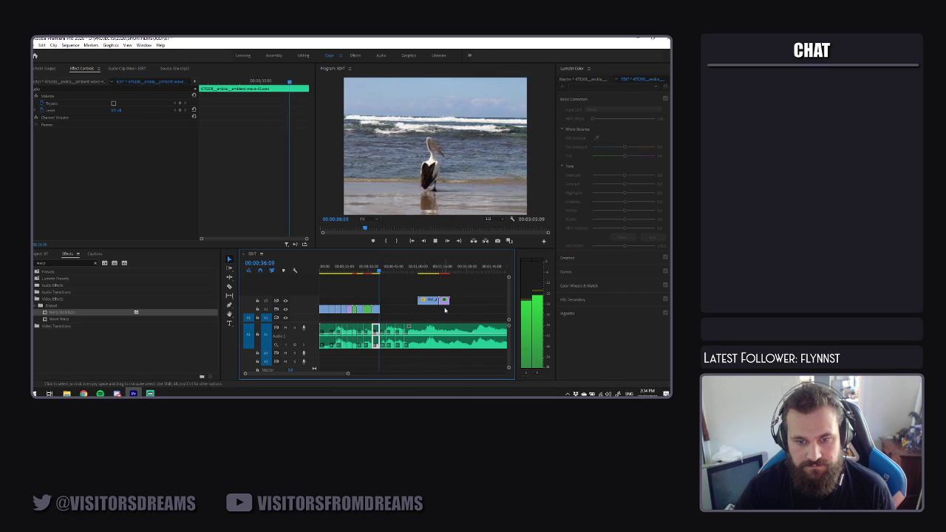
{"action": "key", "text": "space"}
Place the remaining seagull clip directly after the pelican clip and slow it to 50% speed
{"action": "left_click_drag", "start_coordinate": [432, 301], "coordinate": [397, 309]}
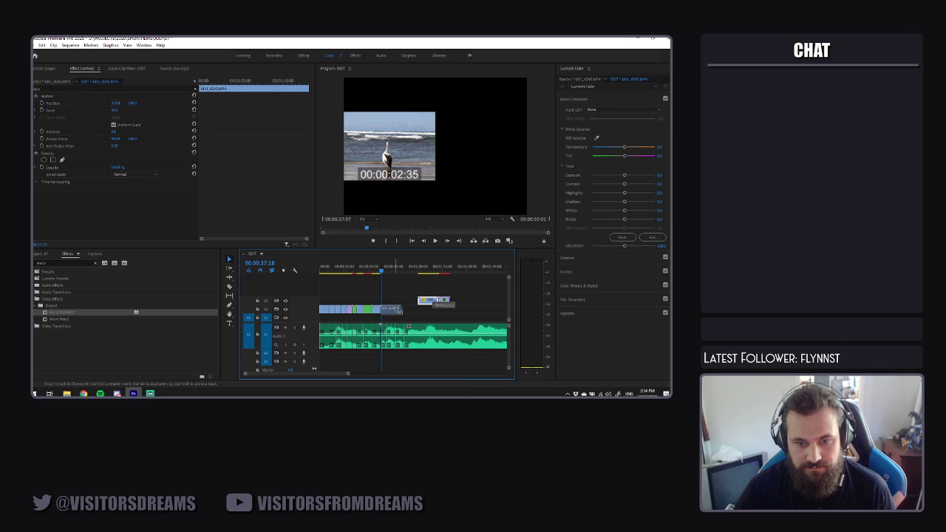
{"action": "right_click", "coordinate": [396, 309]}
{"action": "left_click", "coordinate": [414, 262]}
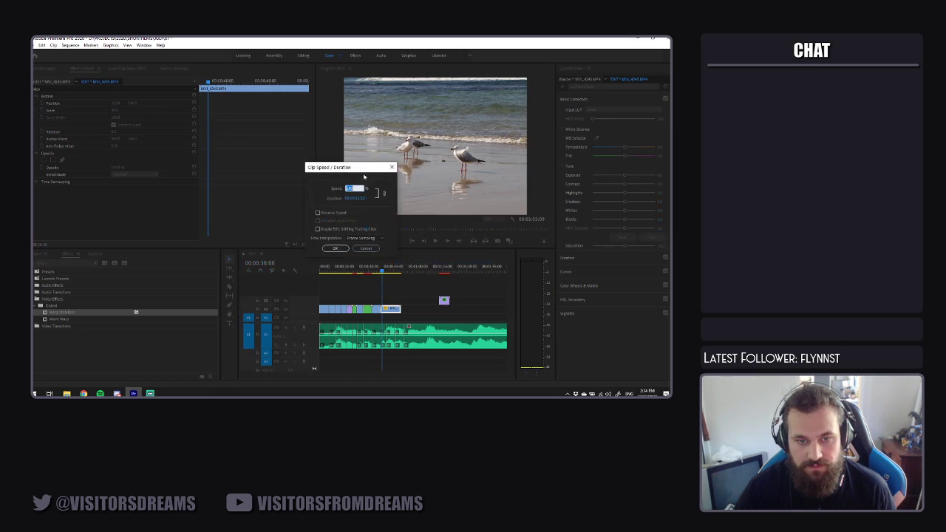
{"action": "type", "text": "50"}
{"action": "key", "text": "Return"}
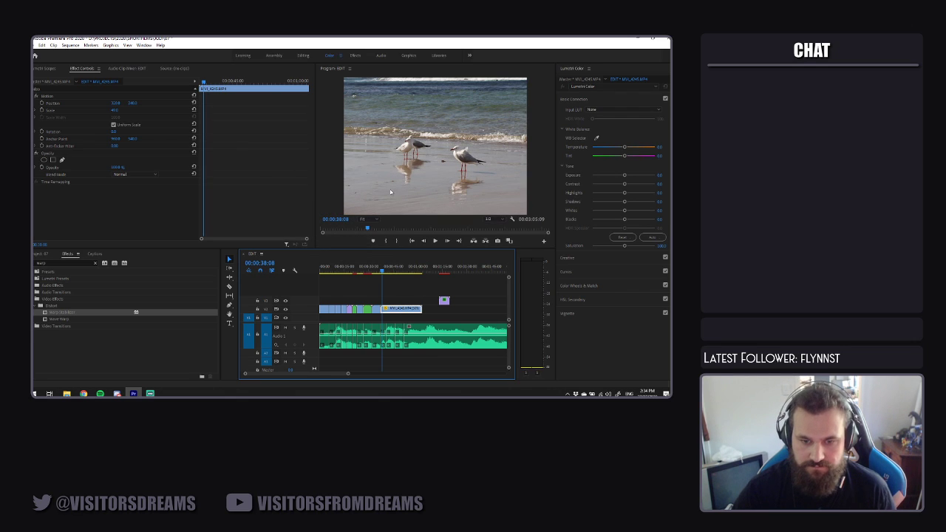
Trim off the opening of the slowed seagull clip and bring it back against the pelican clip
{"action": "key", "text": "space"}
{"action": "left_click_drag", "start_coordinate": [386, 272], "coordinate": [392, 273]}
{"action": "left_click_drag", "start_coordinate": [383, 309], "coordinate": [396, 311]}
{"action": "left_click", "coordinate": [383, 271]}
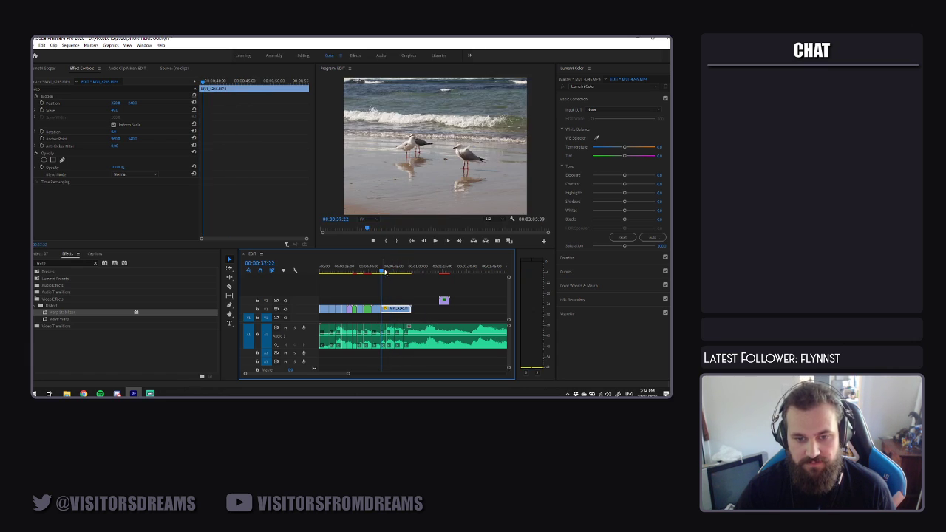
Trim the seagull clip's end to its ambient wave section and place MVI_4240.MOV directly after it
{"action": "key", "text": "space"}
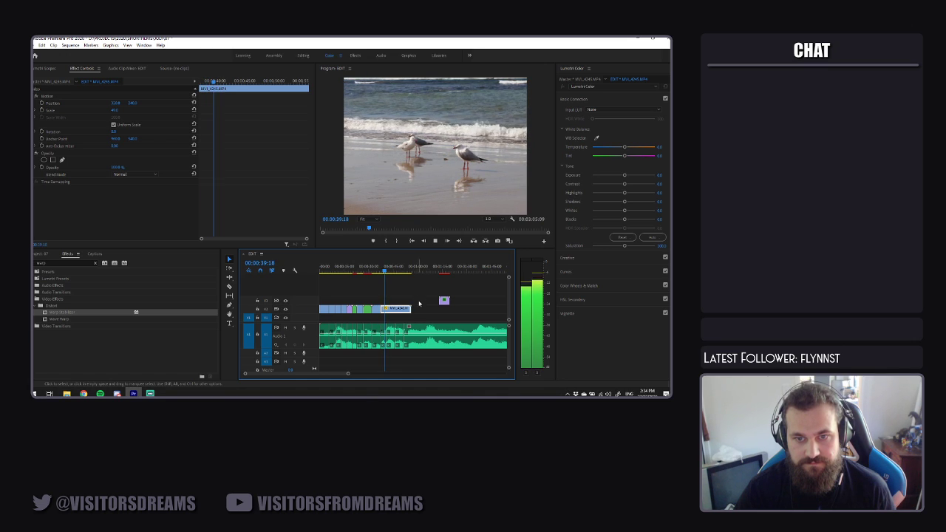
{"action": "mouse_move", "coordinate": [410, 309]}
{"action": "left_mouse_down"}
{"action": "mouse_move", "coordinate": [384, 309]}
{"action": "mouse_move", "coordinate": [409, 307]}
{"action": "left_mouse_up"}
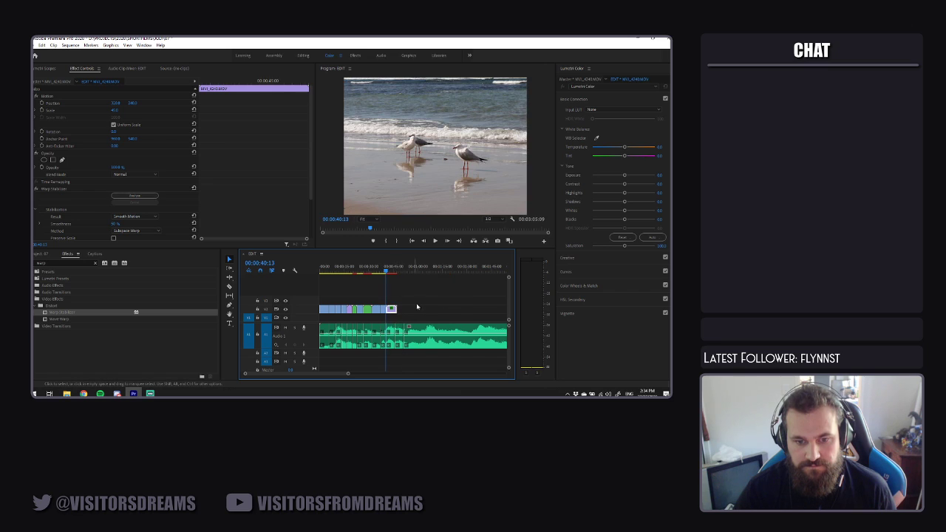
Shift MVI_4240.MOV horizontally to the right within the frame and play back the new framing
{"action": "key", "text": "space"}
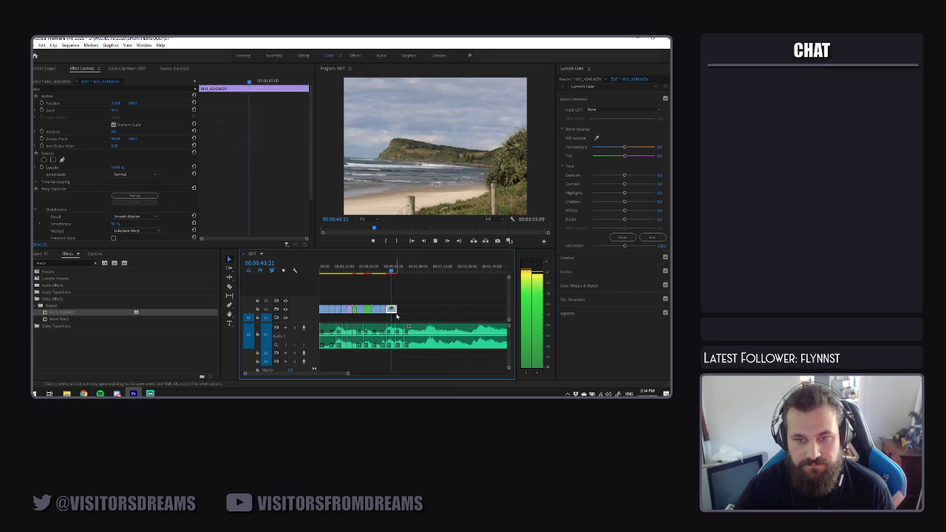
{"action": "key", "text": "space"}
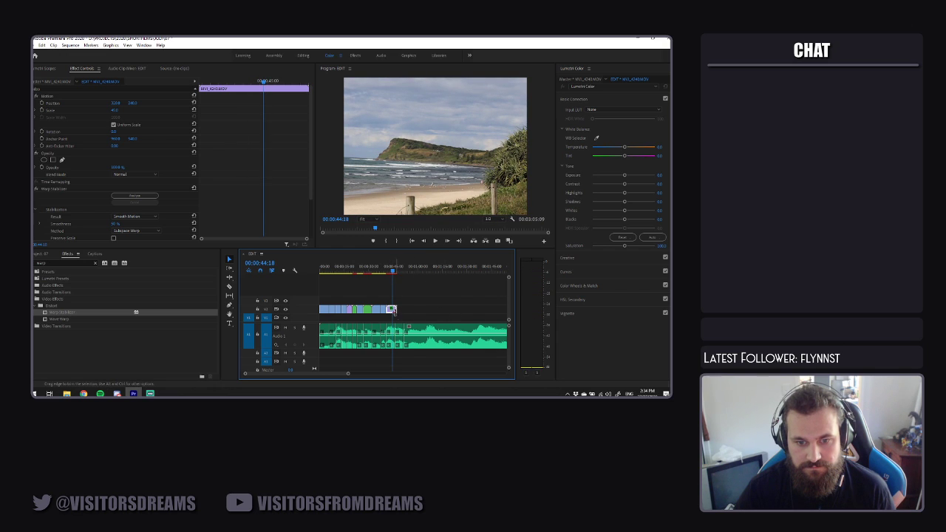
{"action": "mouse_move", "coordinate": [116, 103]}
{"action": "left_mouse_down"}
{"action": "mouse_move", "coordinate": [177, 102]}
{"action": "mouse_move", "coordinate": [125, 103]}
{"action": "left_mouse_up"}
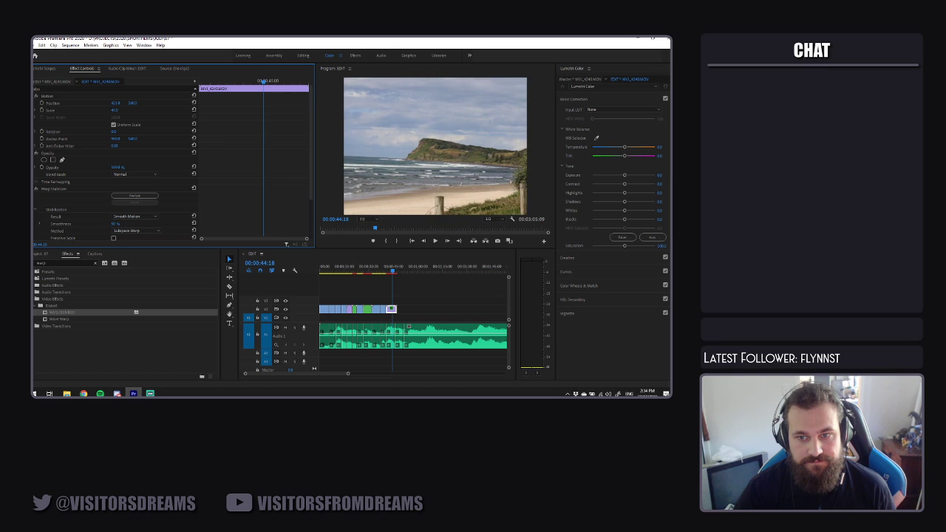
{"action": "key", "text": "space"}
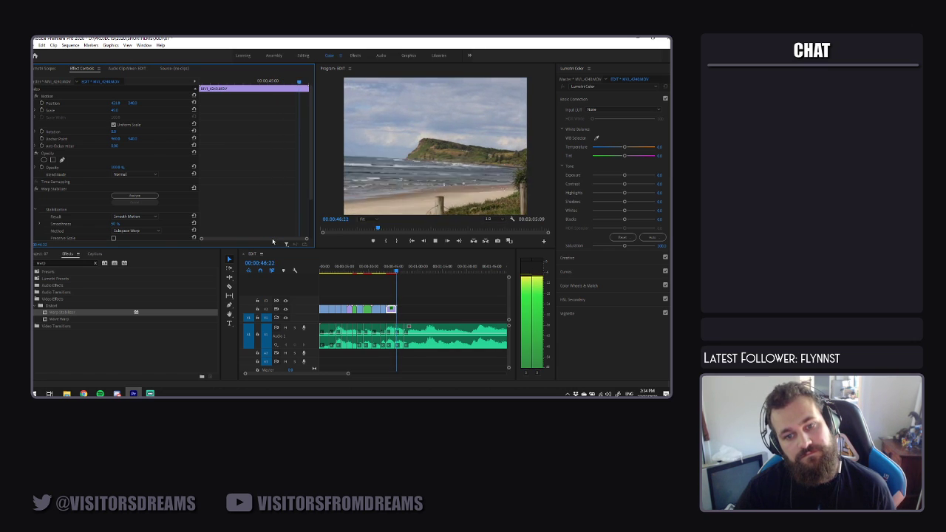
{"action": "key", "text": "space"}
Nest the repositioned headland clip MVI_4240.MOV under the suggested sequence name
{"action": "left_click_drag", "start_coordinate": [396, 272], "coordinate": [391, 272]}
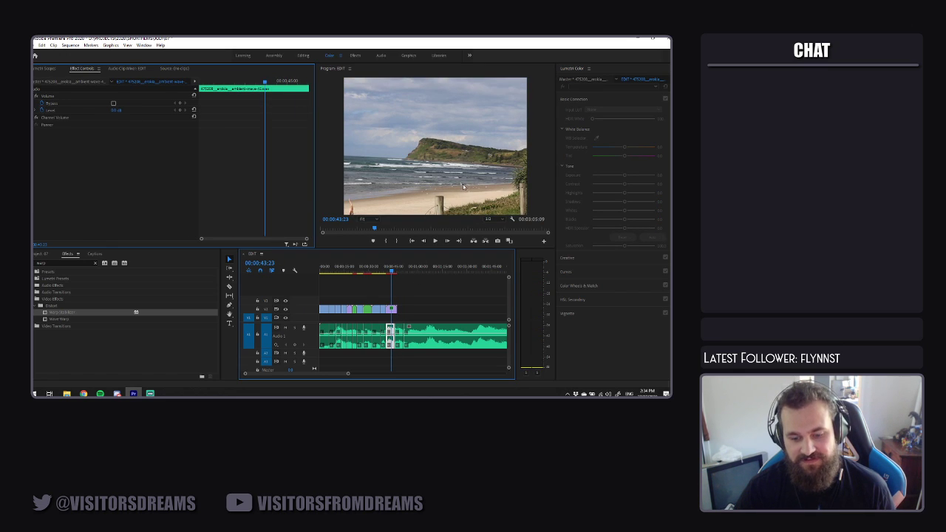
{"action": "right_click", "coordinate": [393, 313]}
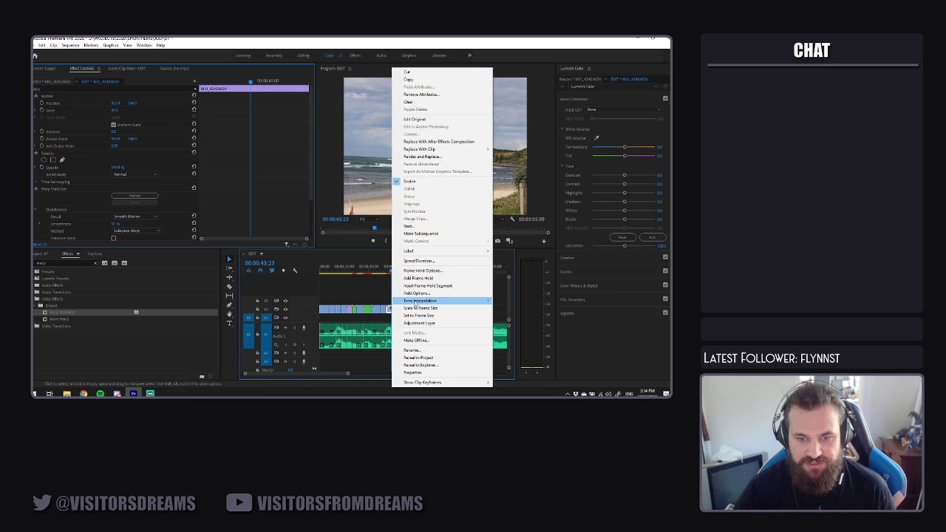
{"action": "left_click", "coordinate": [417, 227]}
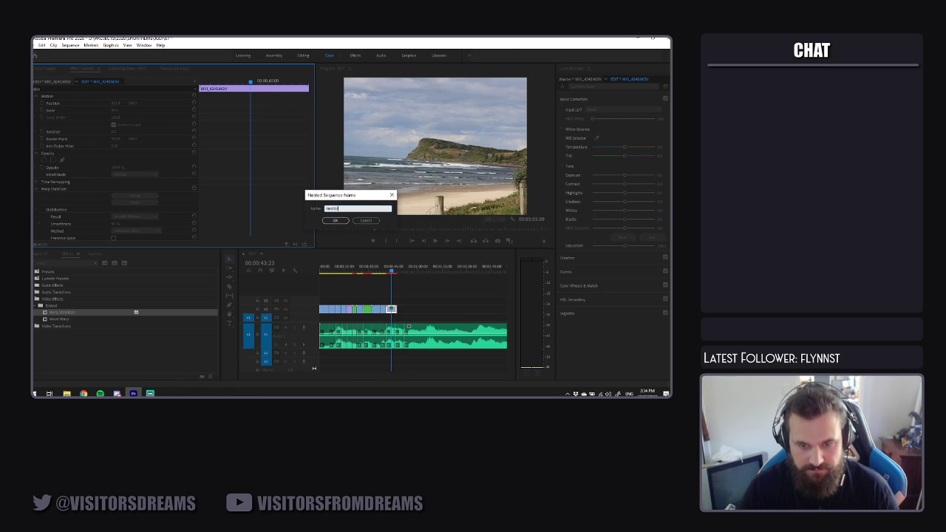
{"action": "key", "text": "Return"}
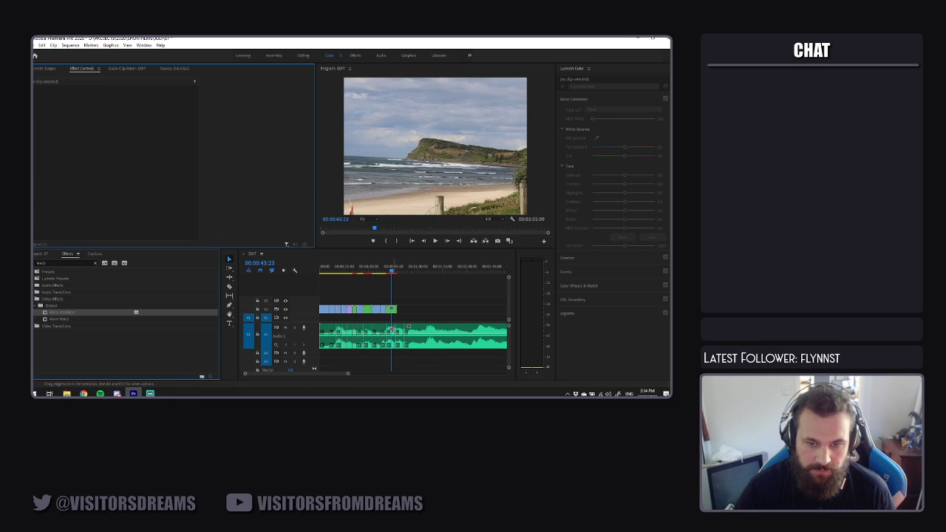
Set the headland nest's duration to match the ambient wave section beneath it and play back the result
{"action": "right_click", "coordinate": [391, 329]}
{"action": "left_click", "coordinate": [390, 242]}
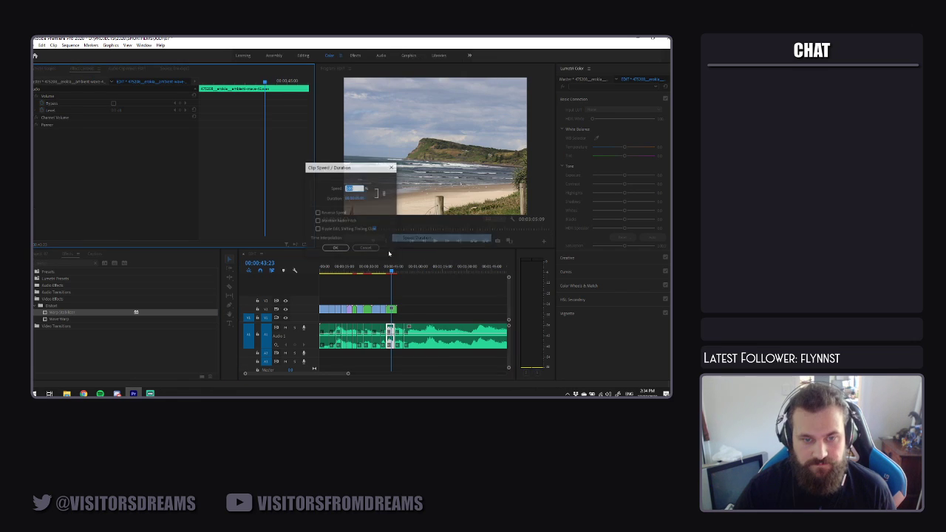
{"action": "left_click", "coordinate": [378, 247]}
{"action": "right_click", "coordinate": [393, 312]}
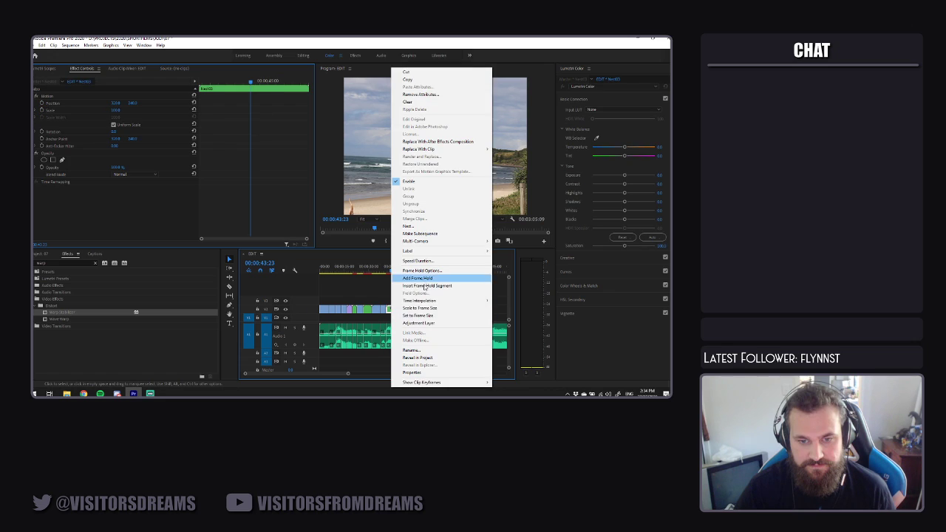
{"action": "left_click", "coordinate": [417, 260]}
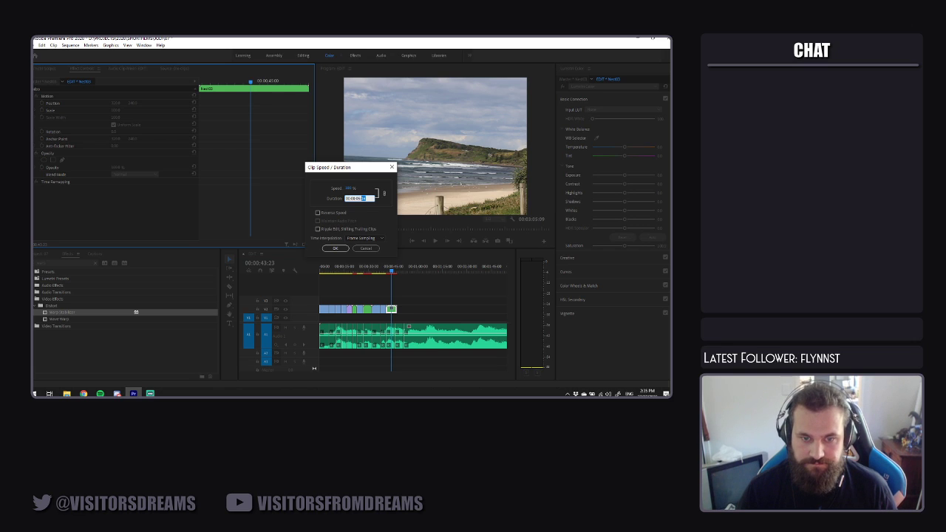
{"action": "key", "text": "Return"}
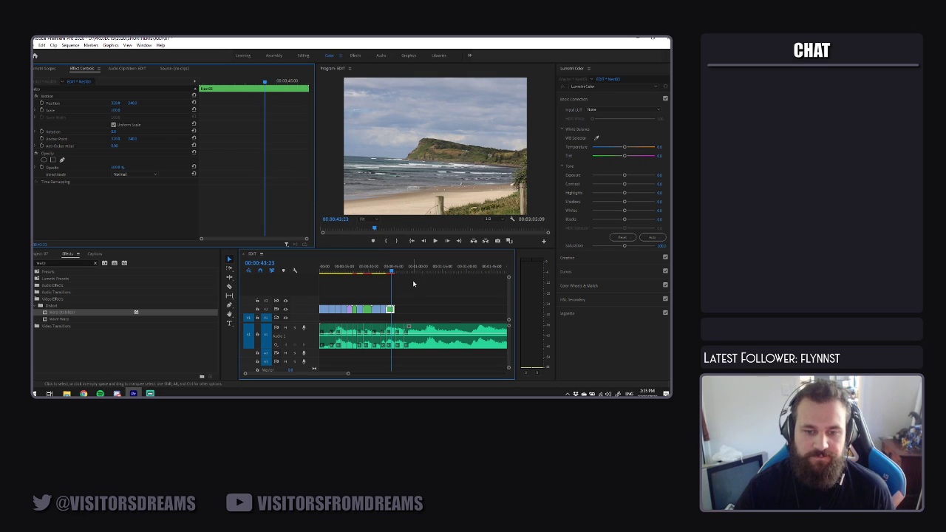
{"action": "left_click", "coordinate": [416, 288]}
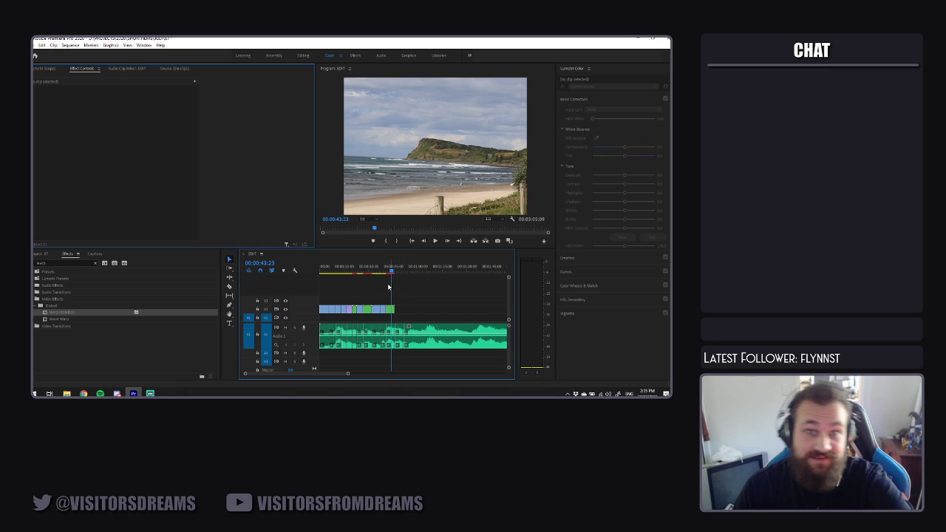
{"action": "key", "text": "space"}
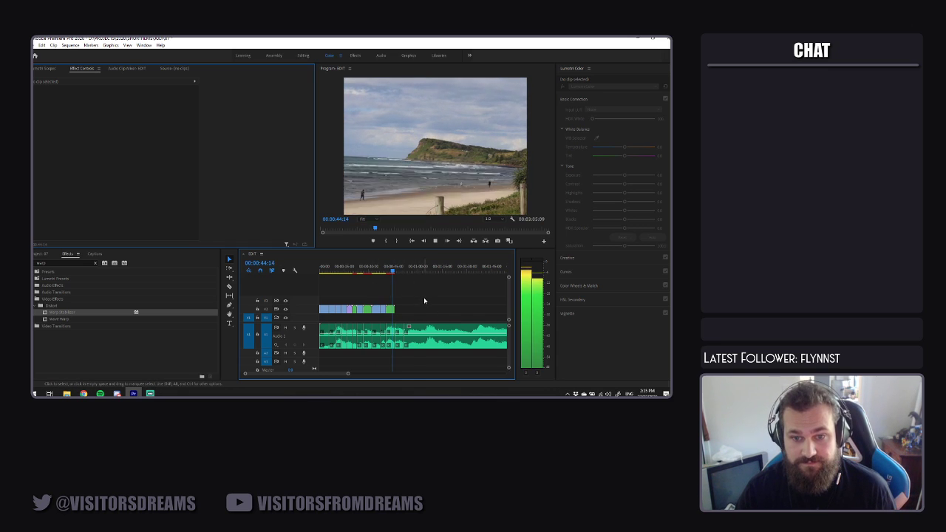
{"action": "key", "text": "space"}
Move clips MVI_4237.MOV to MVI_4240.MOV into the used-clips subfolder of the 02_LENNOXHEAD bin
{"action": "left_click_drag", "start_coordinate": [350, 373], "coordinate": [398, 374]}
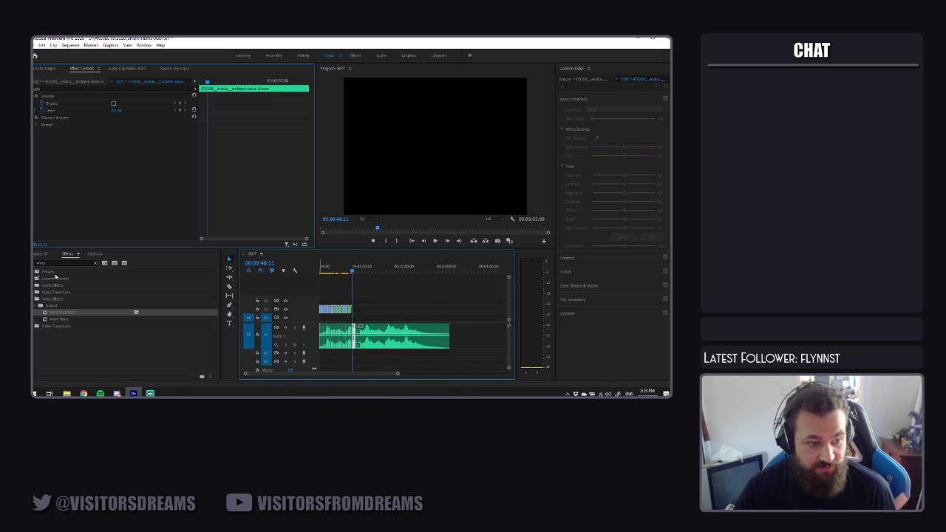
{"action": "left_click", "coordinate": [41, 254]}
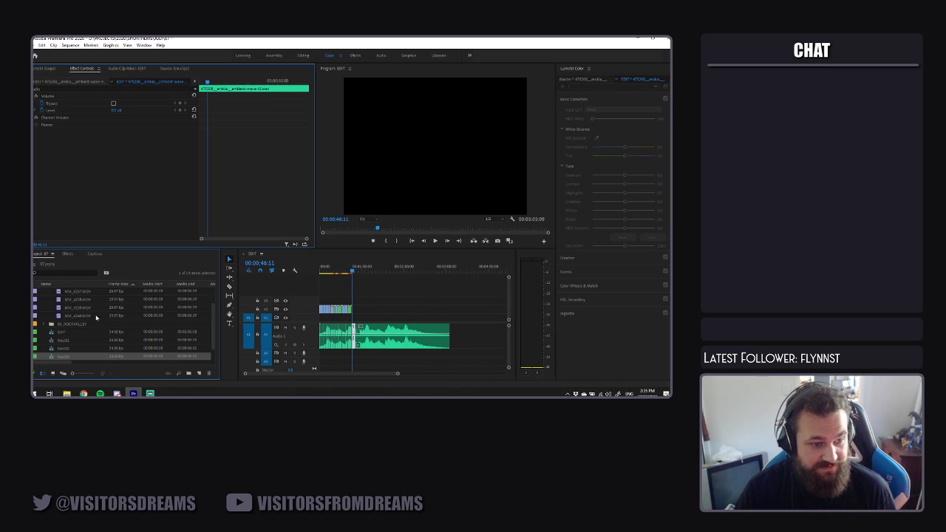
{"action": "scroll", "coordinate": [78, 332], "scroll_direction": "up", "scroll_amount": 2}
{"action": "left_click", "coordinate": [77, 317]}
{"action": "left_click", "coordinate": [81, 341]}
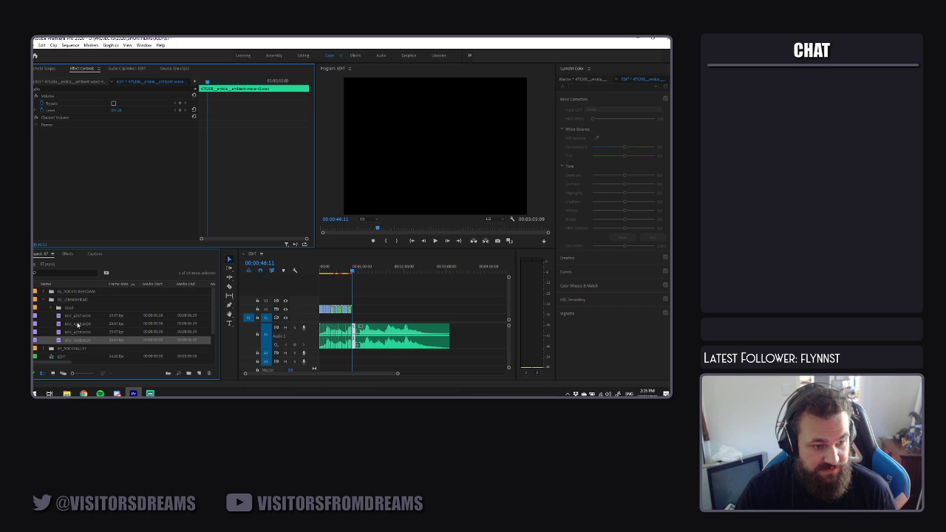
{"action": "left_click", "coordinate": [74, 318], "text": "shift"}
{"action": "left_click", "coordinate": [43, 300]}
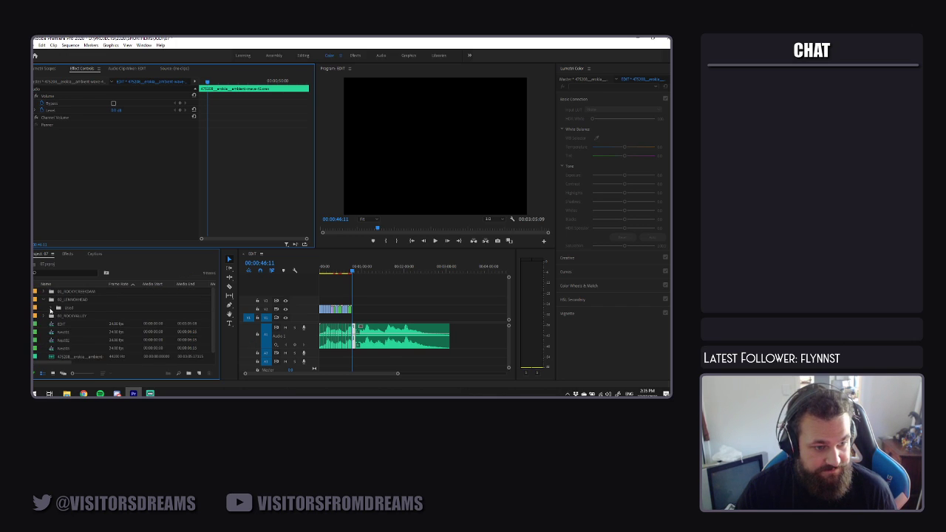
Add all clips from the project's first footage bin to the V2 track, well after the headland nest
{"action": "left_click", "coordinate": [44, 292]}
{"action": "left_click", "coordinate": [79, 299]}
{"action": "scroll", "coordinate": [95, 327], "scroll_direction": "down", "scroll_amount": 2}
{"action": "left_click", "coordinate": [84, 340], "text": "shift"}
{"action": "scroll", "coordinate": [101, 331], "scroll_direction": "up", "scroll_amount": 2}
{"action": "left_click_drag", "start_coordinate": [81, 301], "coordinate": [421, 313]}
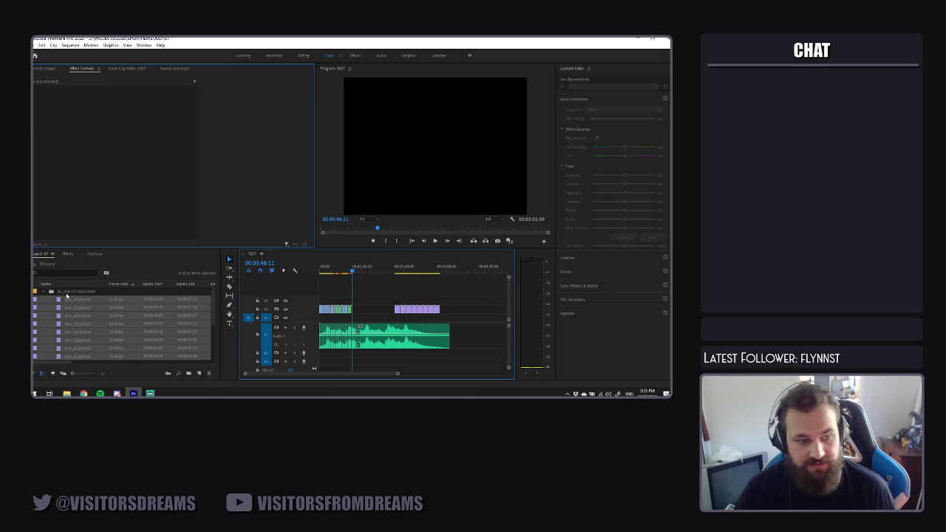
Add all 03_ROCKVALLEY clips to the end of the V2 track and move the previously added clip group closer to them
{"action": "left_click", "coordinate": [44, 292]}
{"action": "left_click", "coordinate": [45, 307]}
{"action": "left_click", "coordinate": [88, 317]}
{"action": "scroll", "coordinate": [93, 326], "scroll_direction": "down", "scroll_amount": 2}
{"action": "left_click", "coordinate": [84, 340], "text": "shift"}
{"action": "scroll", "coordinate": [96, 336], "scroll_direction": "up", "scroll_amount": 1}
{"action": "left_click_drag", "start_coordinate": [84, 318], "coordinate": [467, 311]}
{"action": "left_click_drag", "start_coordinate": [385, 294], "coordinate": [410, 314]}
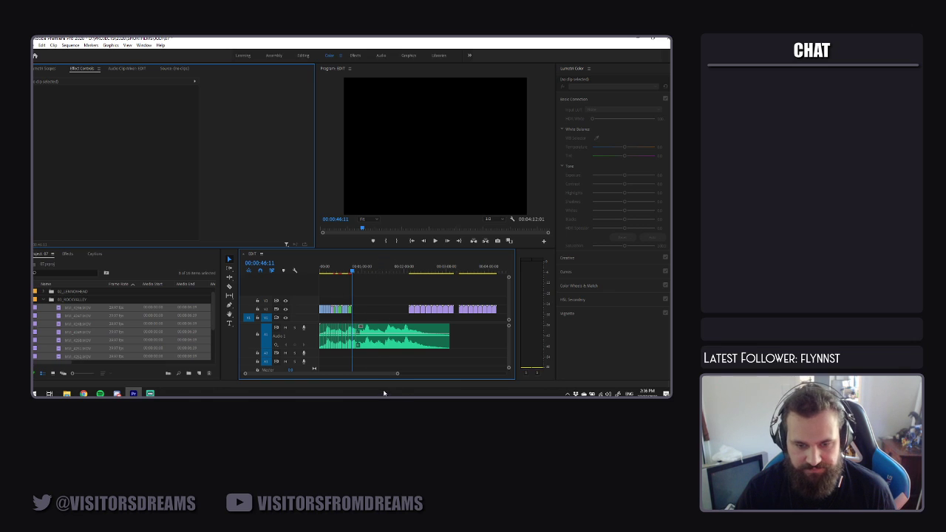
Play back the edit from the beginning to review the first clips up to MVI_4237.MOV
{"action": "left_click_drag", "start_coordinate": [396, 374], "coordinate": [378, 375]}
{"action": "left_click_drag", "start_coordinate": [387, 266], "coordinate": [287, 276]}
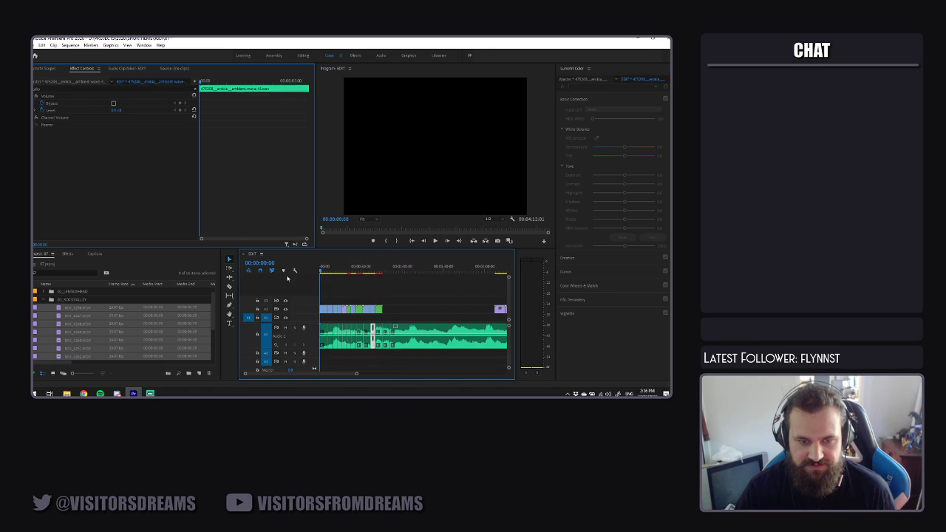
{"action": "left_click", "coordinate": [345, 289]}
{"action": "key", "text": "space"}
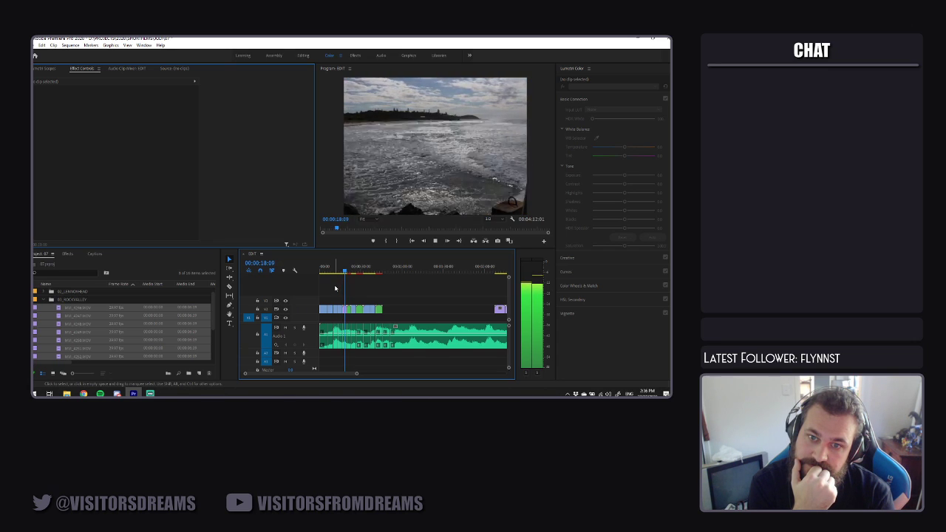
{"action": "key", "text": "space"}
Adjust the framing of the ocean clip MVI_4237.MOV in its Motion settings
{"action": "left_click_drag", "start_coordinate": [346, 270], "coordinate": [343, 273]}
{"action": "left_click", "coordinate": [345, 309]}
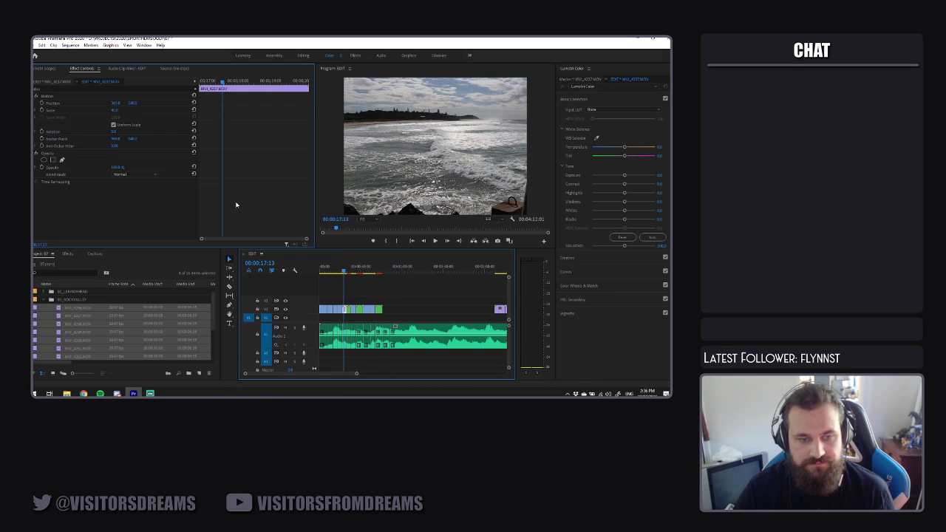
{"action": "left_click_drag", "start_coordinate": [112, 106], "coordinate": [139, 119]}
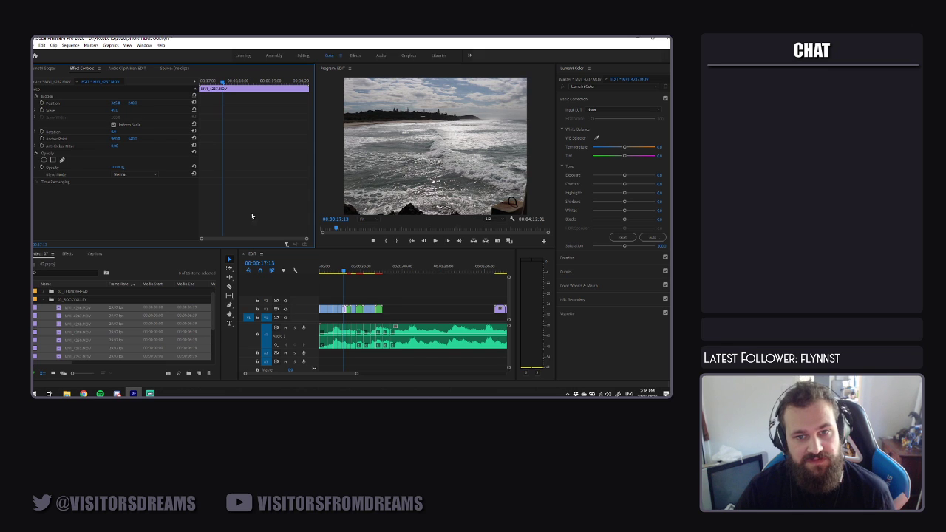
Play back the edit from MVI_4237.MOV through to the end of the headland nest
{"action": "key", "text": "space"}
{"action": "left_click", "coordinate": [406, 308]}
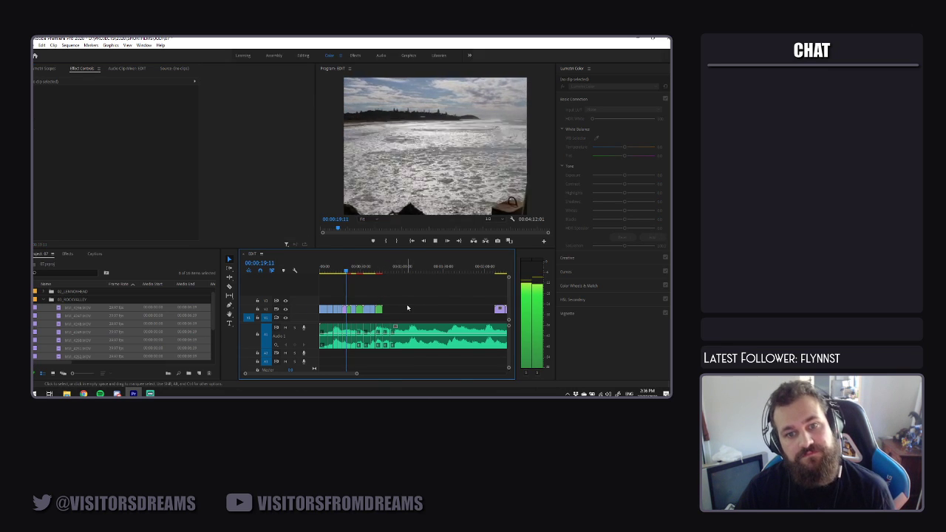
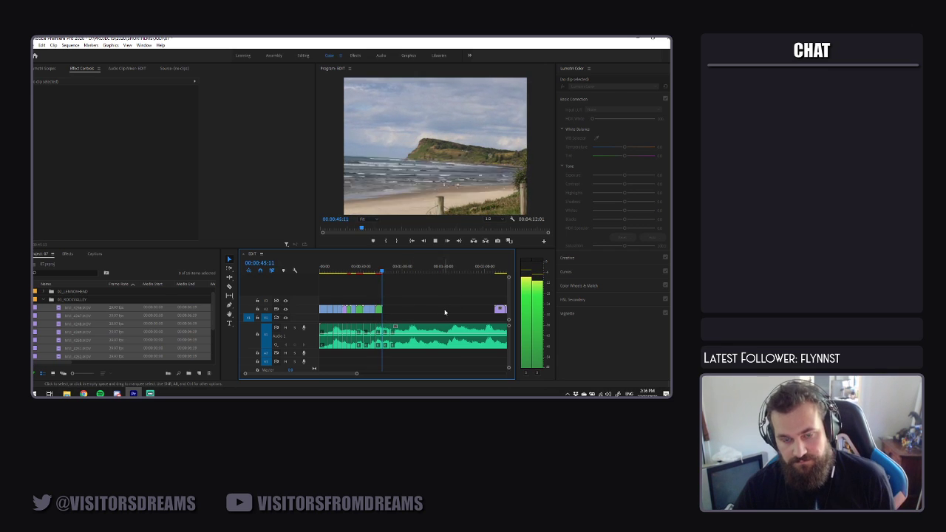
{"action": "key", "text": "space"}
{"action": "key", "text": "d"}
{"action": "left_click", "coordinate": [400, 283]}
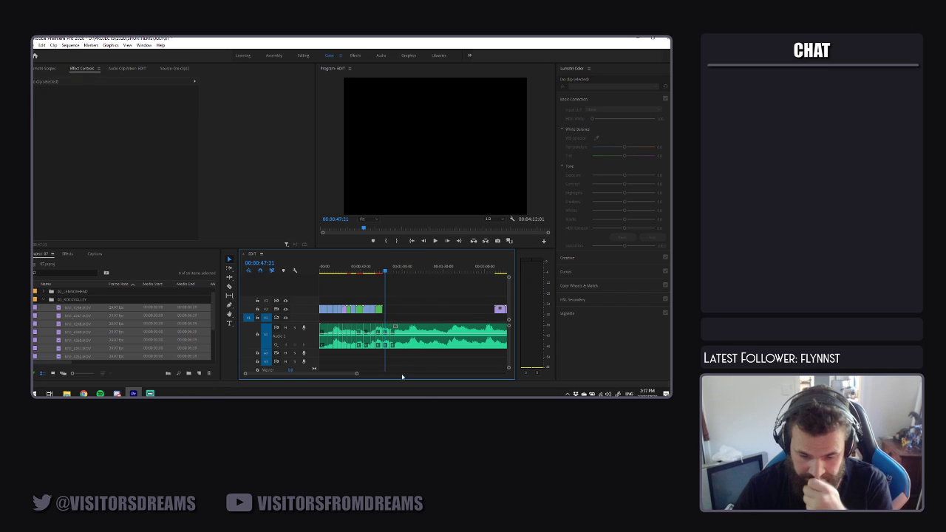
{"action": "left_click_drag", "start_coordinate": [356, 373], "coordinate": [343, 375]}
{"action": "key", "text": "alt+Tab"}
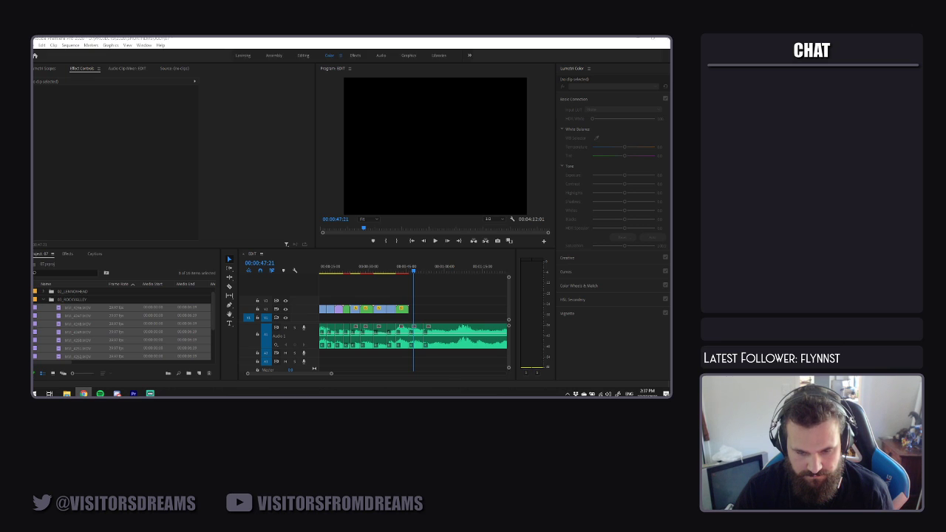
{"action": "key", "text": "alt+Tab"}
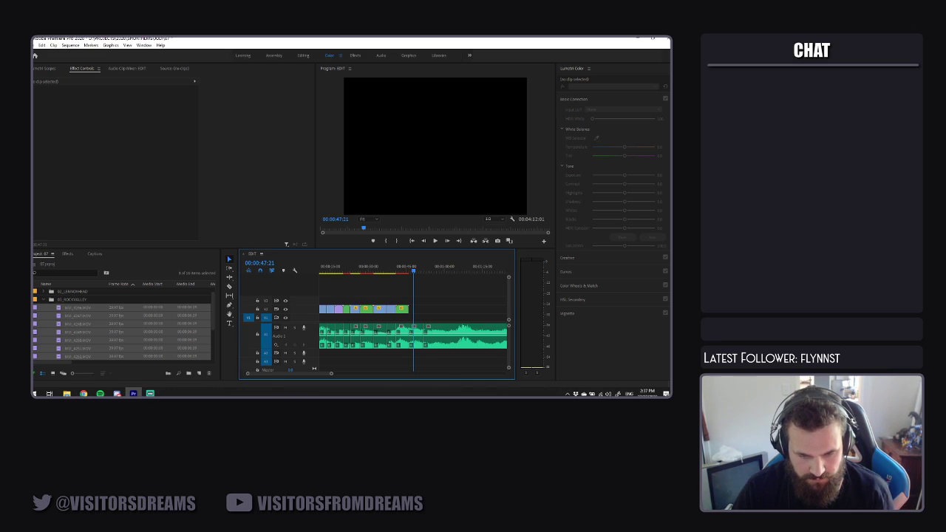
{"action": "key", "text": "alt+Tab"}
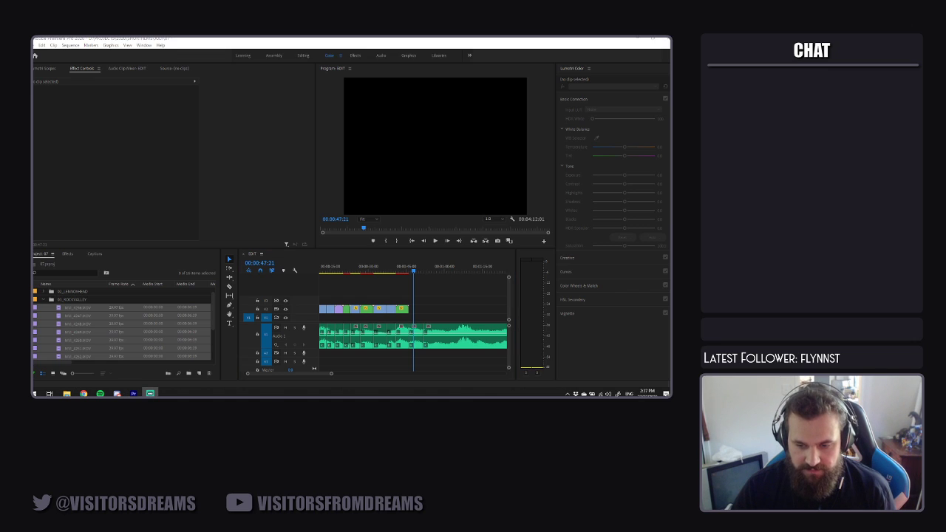
{"action": "key", "text": "alt+Tab"}
Play the ambient wave audio from 00:00:51:23 and split it with the Razor tool at 00:01:01:12
{"action": "left_click", "coordinate": [424, 265]}
{"action": "key", "text": "space"}
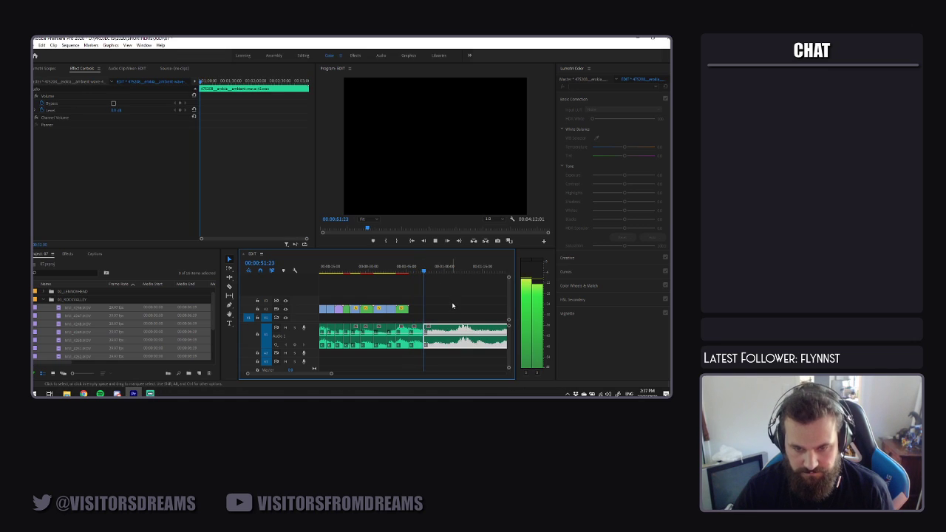
{"action": "left_click", "coordinate": [453, 305]}
{"action": "key", "text": "c"}
{"action": "left_click_drag", "start_coordinate": [332, 374], "coordinate": [321, 375]}
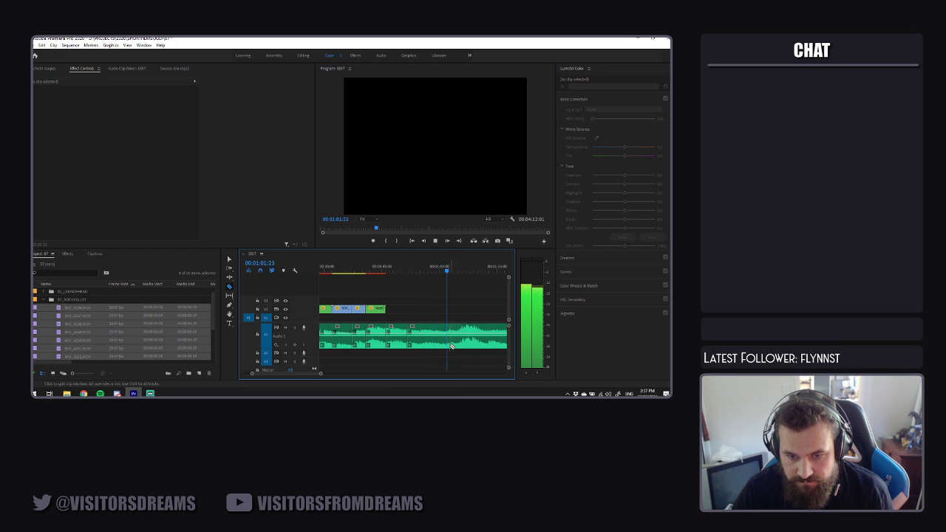
{"action": "left_click", "coordinate": [447, 343]}
{"action": "left_click_drag", "start_coordinate": [448, 271], "coordinate": [445, 274]}
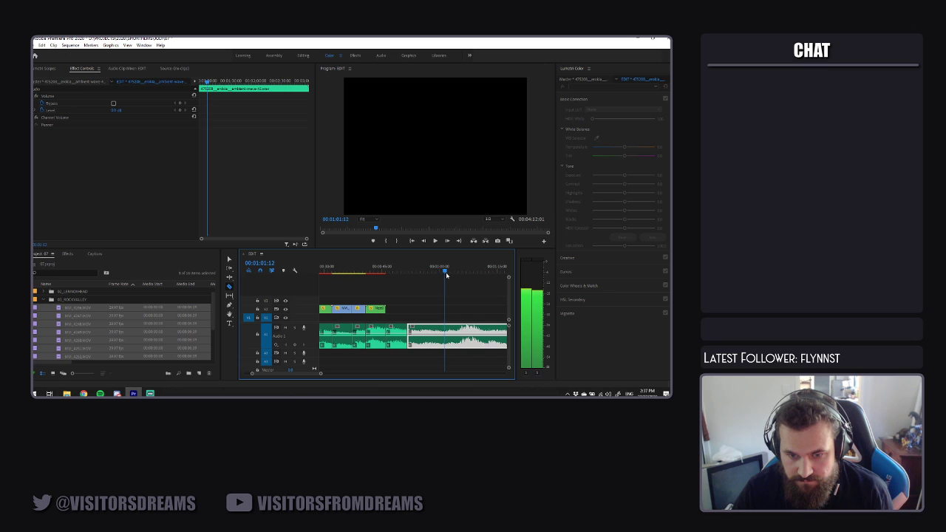
{"action": "left_click", "coordinate": [445, 343]}
Listen on through the ambient wave audio and split it at 00:01:04:23
{"action": "key", "text": "space"}
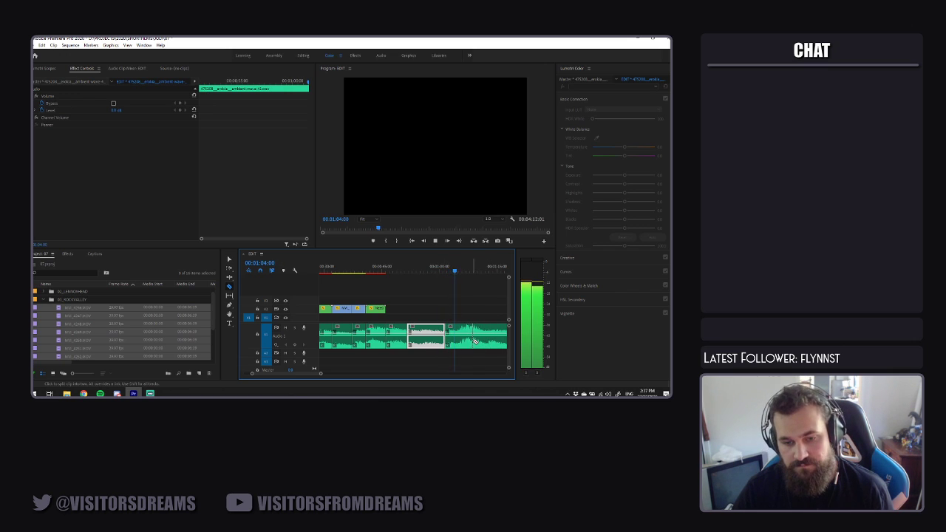
{"action": "key", "text": "space"}
{"action": "left_click", "coordinate": [455, 271]}
{"action": "key", "text": "space"}
{"action": "key", "text": "space"}
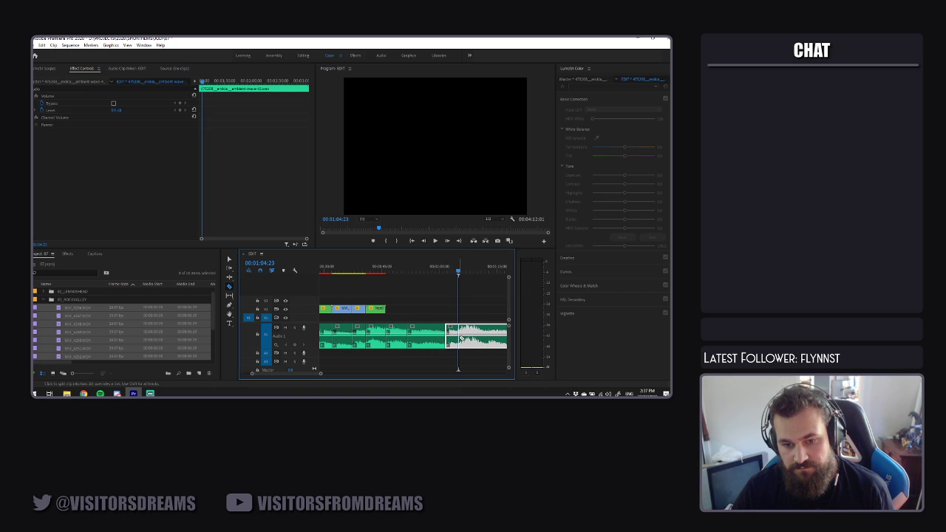
{"action": "left_click", "coordinate": [460, 337]}
Split the ambient wave audio at about 00:01:09 and again at 00:01:12:07
{"action": "key", "text": "space"}
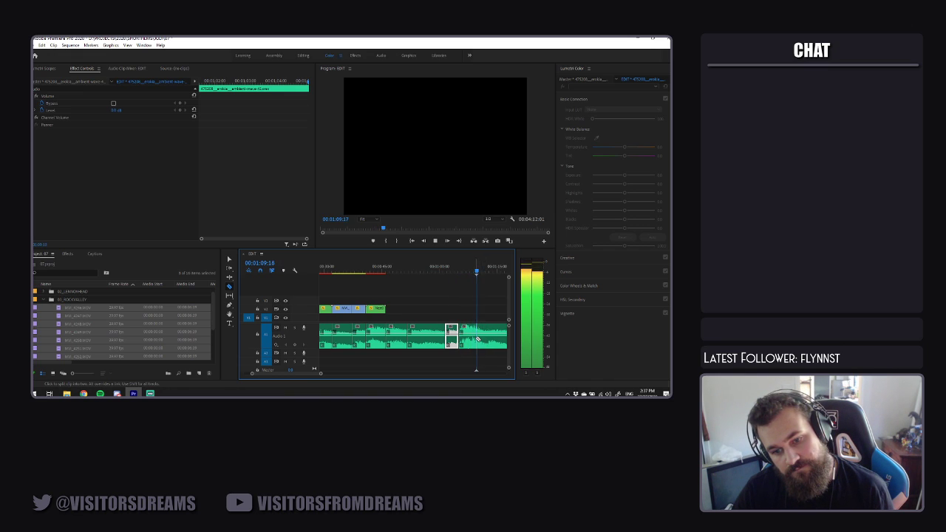
{"action": "key", "text": "space"}
{"action": "left_click", "coordinate": [476, 338]}
{"action": "left_click", "coordinate": [476, 338]}
{"action": "key", "text": "space"}
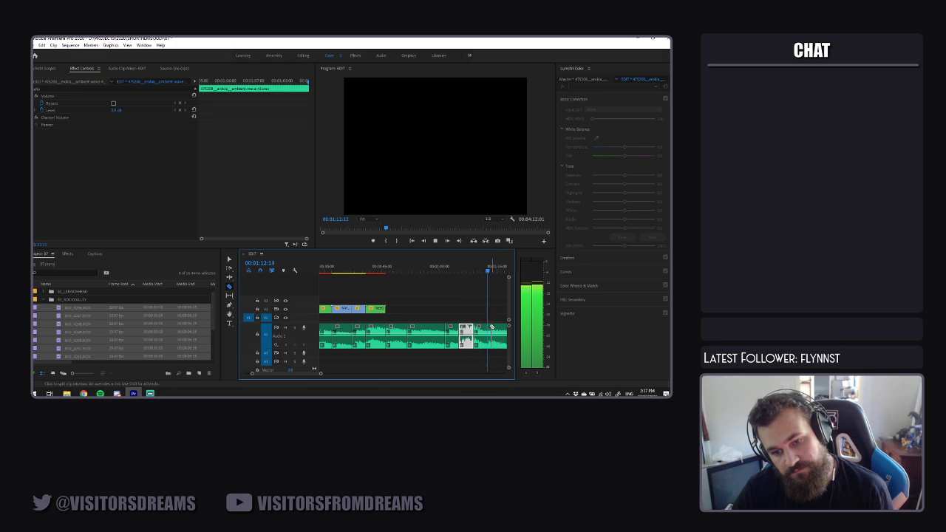
{"action": "left_click", "coordinate": [494, 339]}
{"action": "key", "text": "space"}
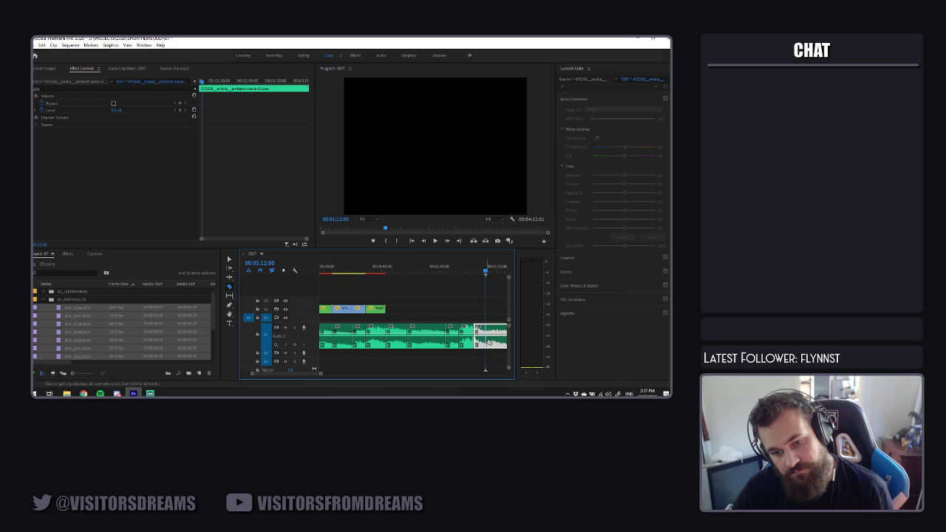
{"action": "key", "text": "space"}
{"action": "key", "text": "space"}
{"action": "left_click", "coordinate": [486, 341]}
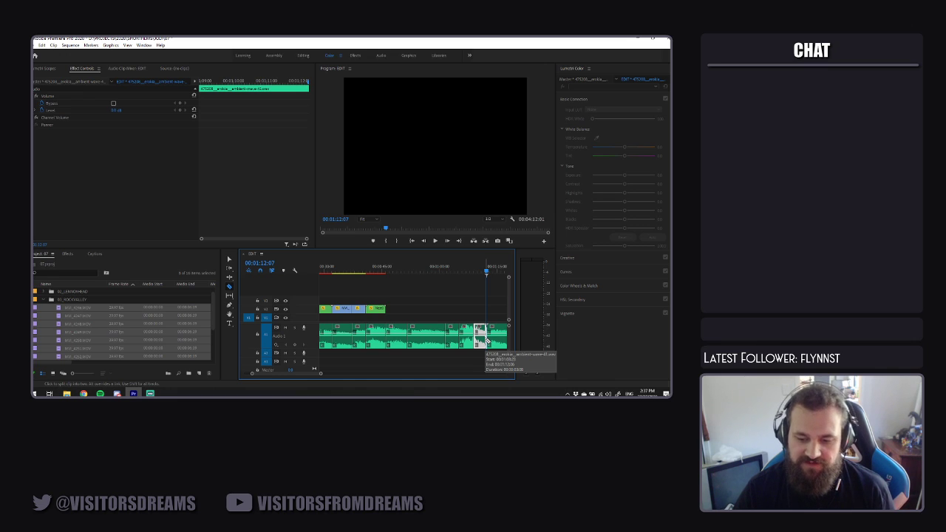
Split the ambient wave audio at about 00:01:19 and again at about 00:01:23
{"action": "key", "text": "space"}
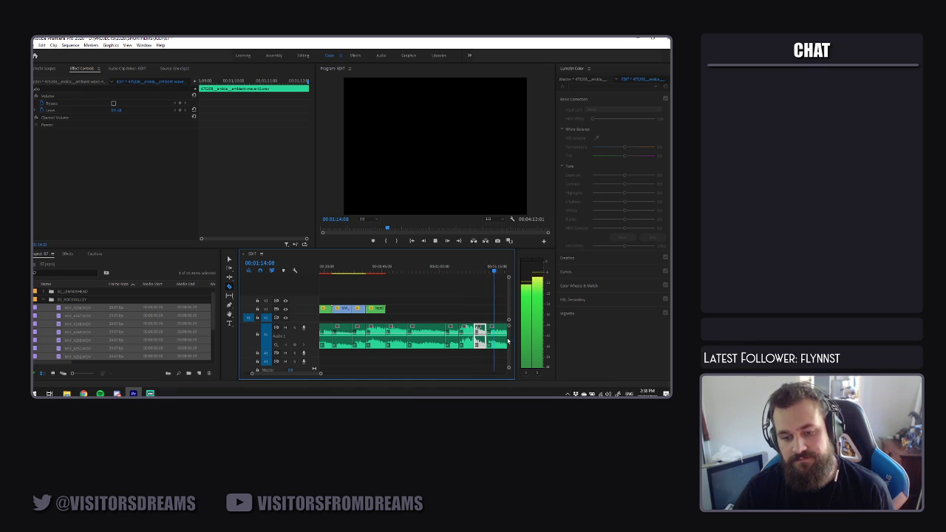
{"action": "left_click", "coordinate": [358, 335]}
{"action": "left_click", "coordinate": [342, 335]}
{"action": "key", "text": "space"}
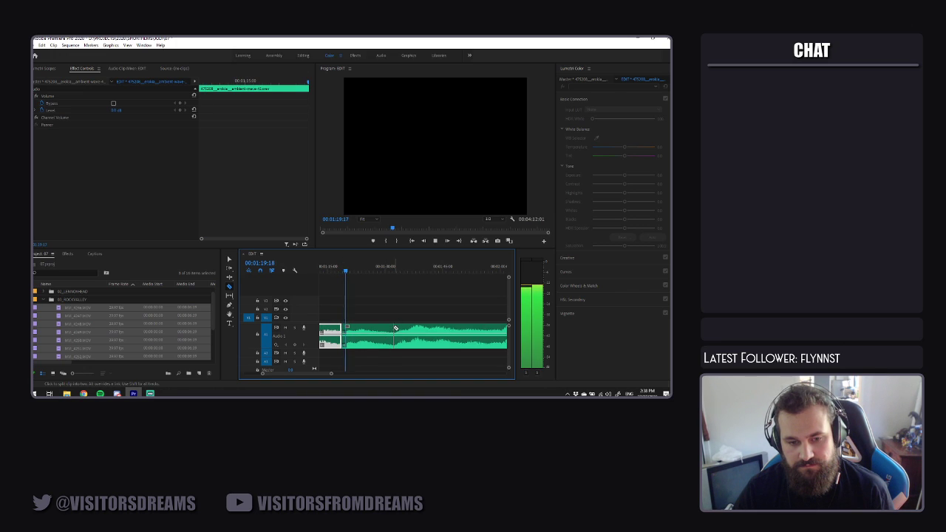
{"action": "key", "text": "space"}
{"action": "left_click", "coordinate": [358, 340]}
Split the ambient wave audio at 00:01:32:11 and save the project
{"action": "key", "text": "space"}
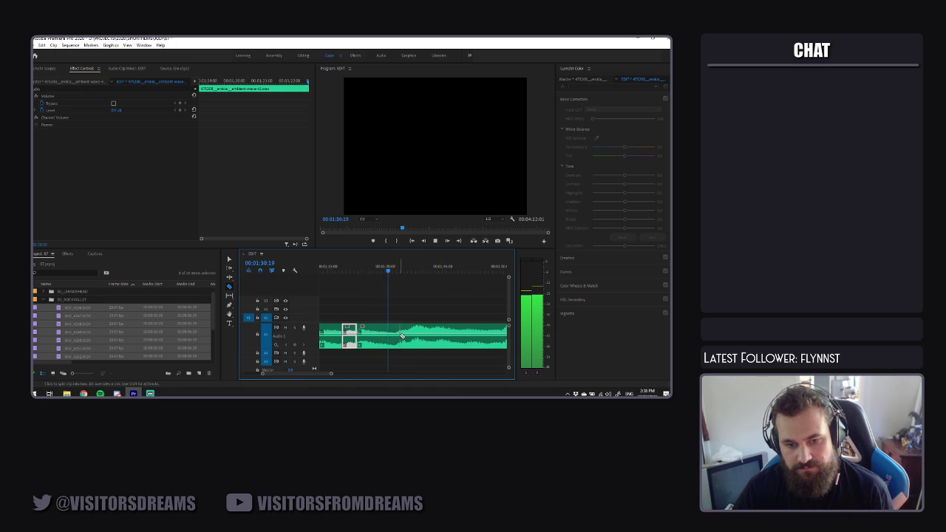
{"action": "key", "text": "space"}
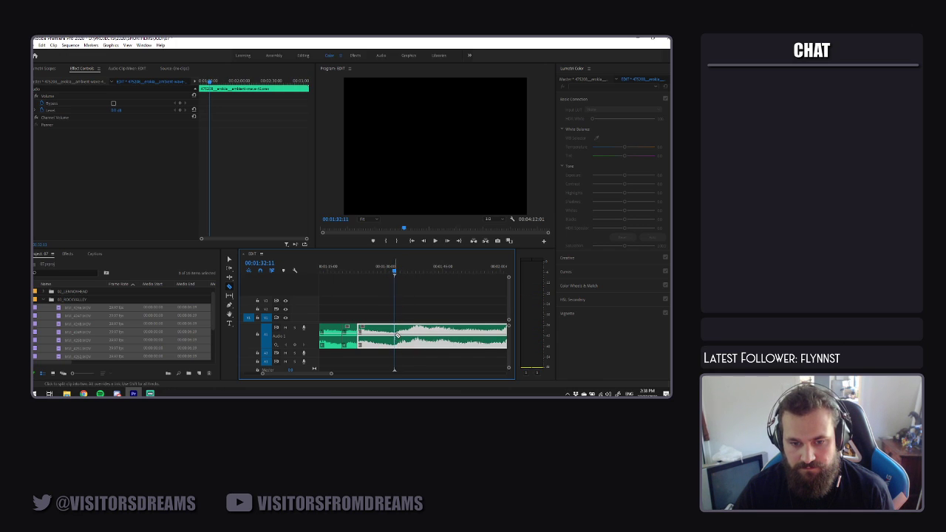
{"action": "key", "text": "ctrl+k"}
{"action": "left_click_drag", "start_coordinate": [264, 374], "coordinate": [224, 374]}
{"action": "key", "text": "v"}
{"action": "left_click", "coordinate": [398, 302]}
{"action": "key", "text": "ctrl+s"}
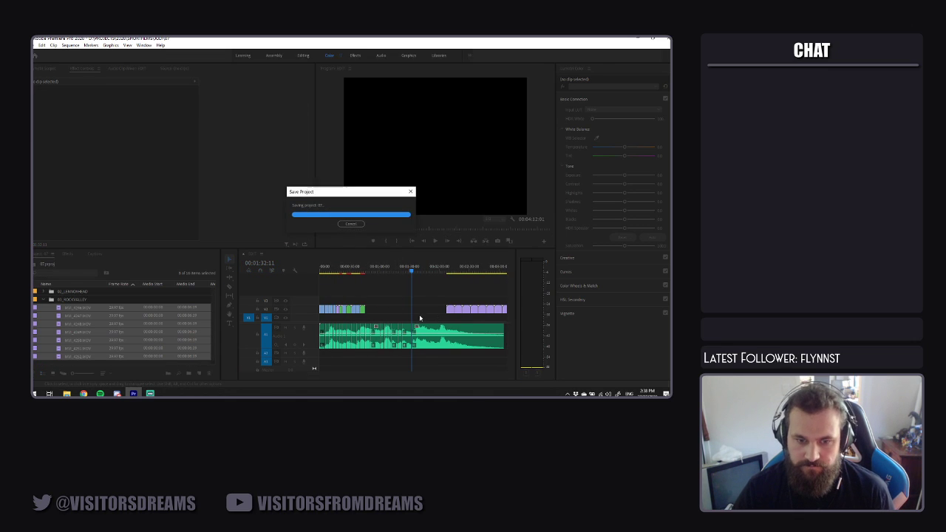
Move the first 03_ROCKVALLEY clip, MVI_4219.MOV, directly after the headland nest on the V2 track
{"action": "left_click", "coordinate": [372, 271]}
{"action": "left_click", "coordinate": [376, 334]}
{"action": "left_click_drag", "start_coordinate": [374, 376], "coordinate": [362, 375]}
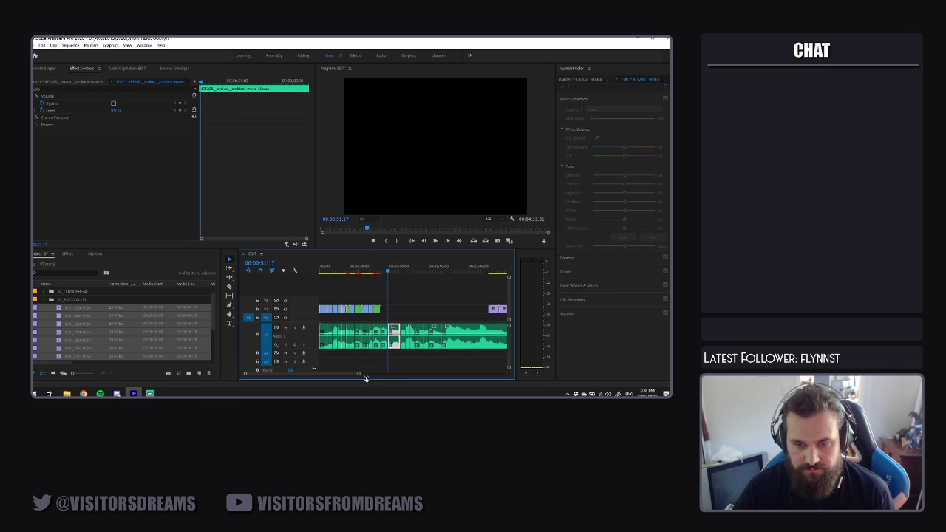
{"action": "left_click_drag", "start_coordinate": [392, 334], "coordinate": [388, 312]}
{"action": "mouse_move", "coordinate": [502, 310]}
{"action": "left_mouse_down"}
{"action": "mouse_move", "coordinate": [400, 321]}
{"action": "mouse_move", "coordinate": [502, 310]}
{"action": "left_mouse_up"}
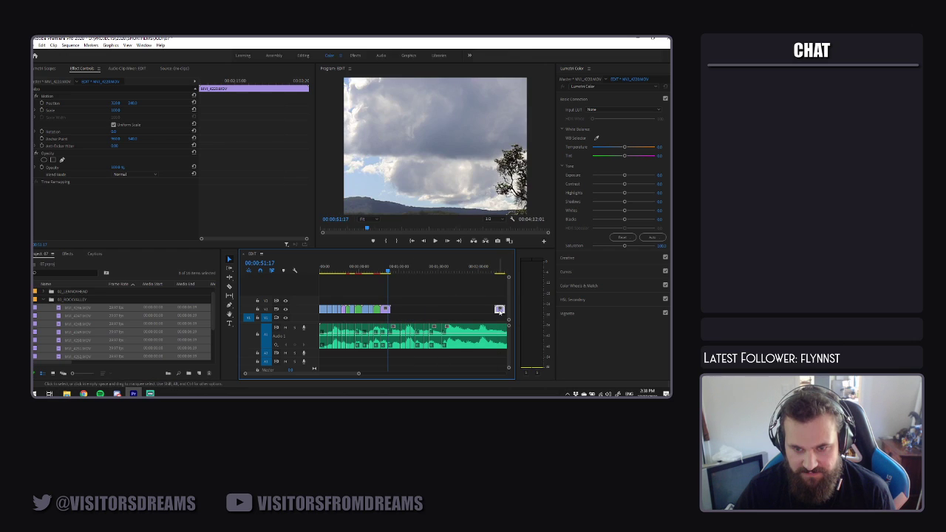
{"action": "left_click", "coordinate": [460, 312]}
Scale down and reposition MVI_4219.MOV to frame the valley view, and play back the transition from the headland nest
{"action": "left_click_drag", "start_coordinate": [359, 374], "coordinate": [341, 374]}
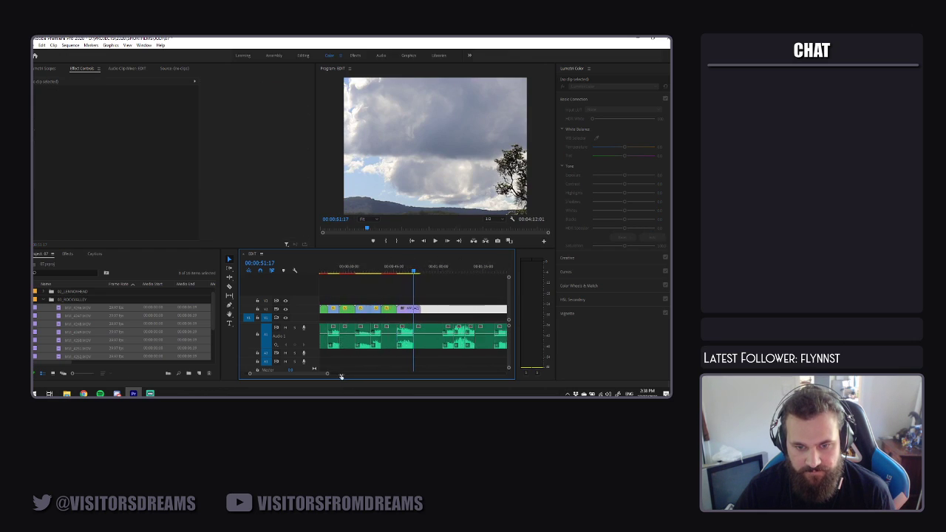
{"action": "left_click", "coordinate": [411, 309]}
{"action": "left_click_drag", "start_coordinate": [115, 110], "coordinate": [144, 103]}
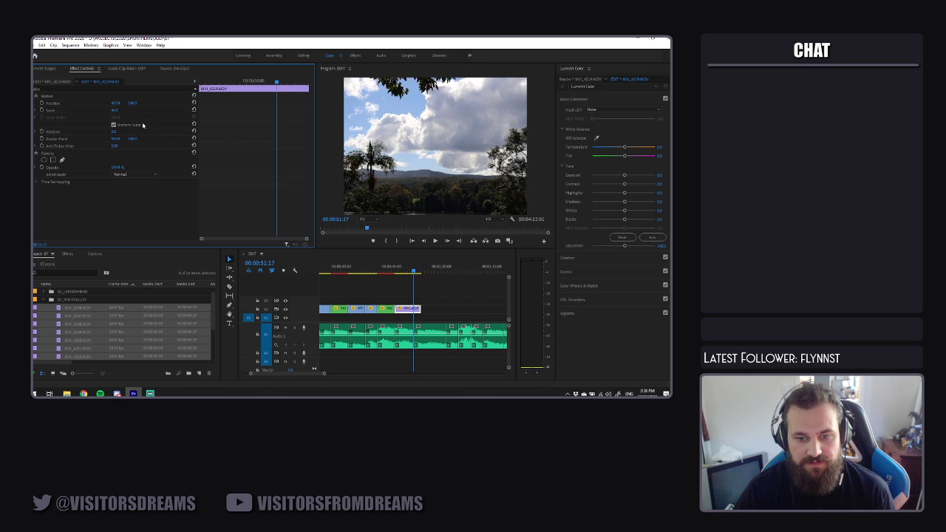
{"action": "left_click", "coordinate": [389, 274]}
{"action": "key", "text": "space"}
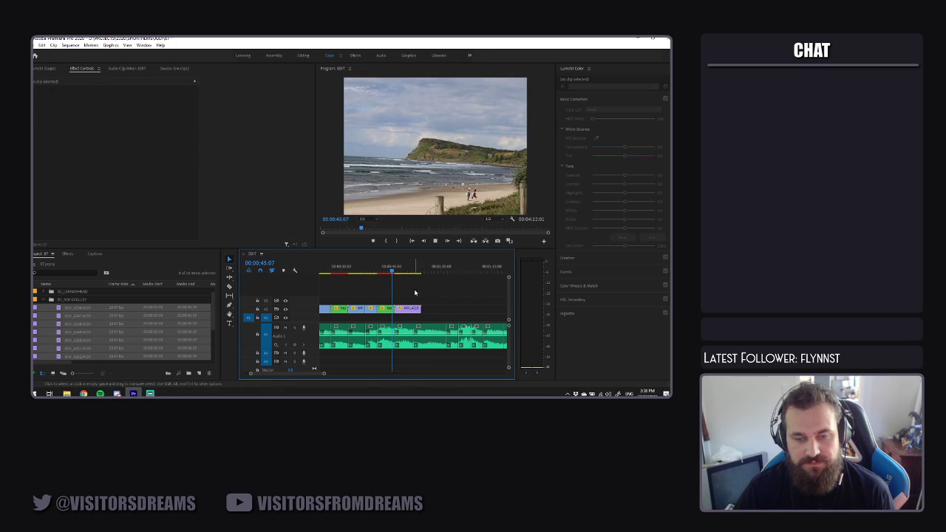
Read the duration of the ambient wave segment beneath MVI_4219.MOV and retime the clip to match it
{"action": "left_click", "coordinate": [404, 336]}
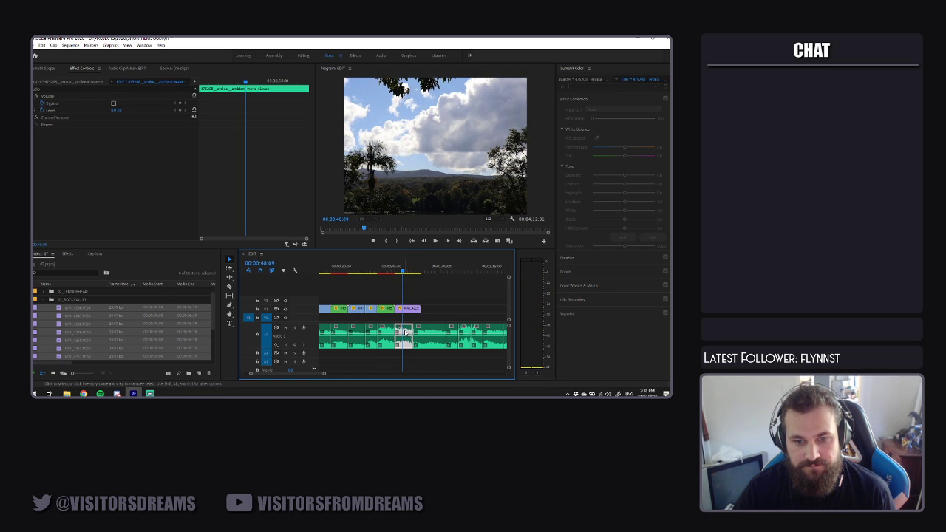
{"action": "right_click", "coordinate": [405, 332]}
{"action": "left_click", "coordinate": [426, 241]}
{"action": "left_click", "coordinate": [367, 247]}
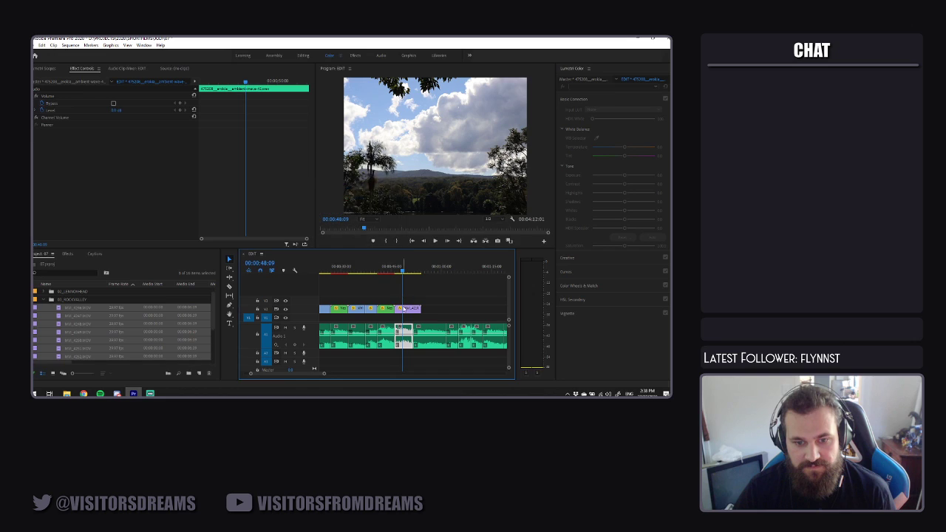
{"action": "right_click", "coordinate": [412, 309]}
{"action": "left_click", "coordinate": [440, 260]}
{"action": "key", "text": "Tab"}
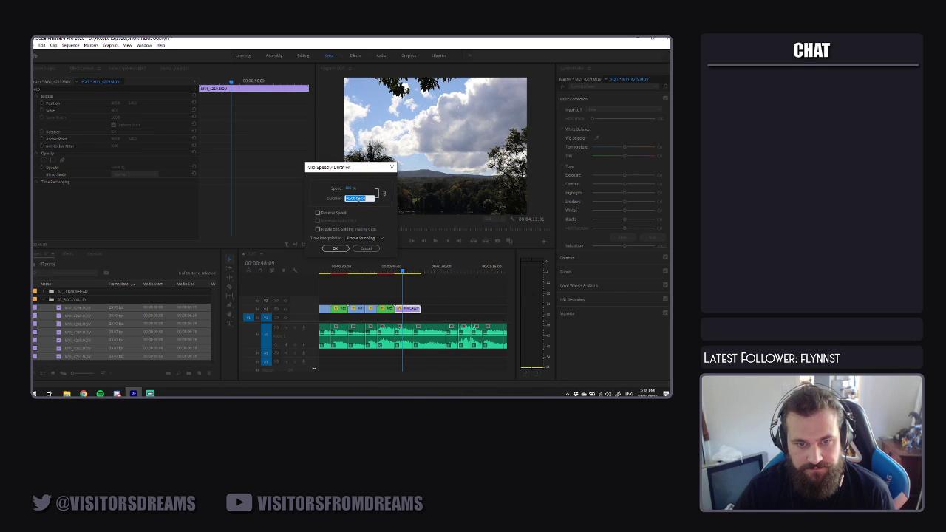
{"action": "key", "text": "Right"}
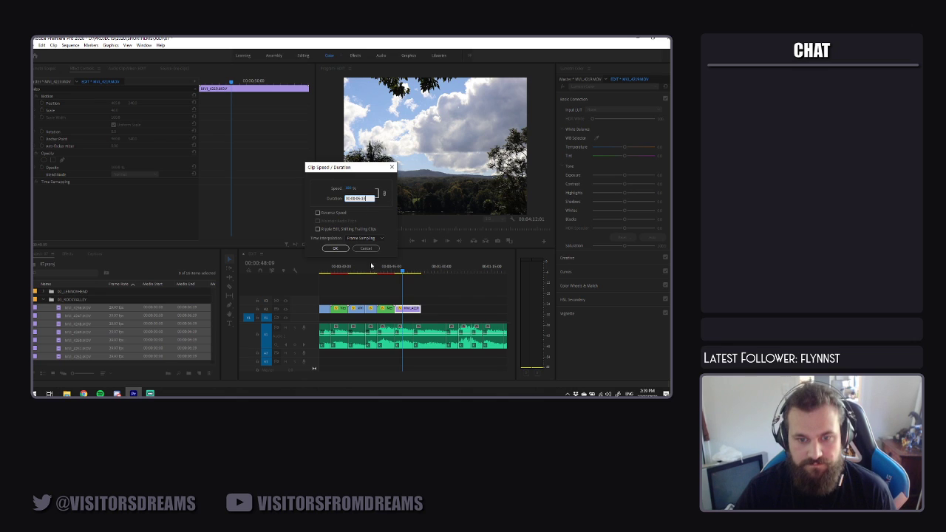
{"action": "left_click", "coordinate": [335, 251]}
Play back the edit from the end of the headland nest through the retimed MVI_4219.MOV
{"action": "left_click", "coordinate": [392, 272]}
{"action": "key", "text": "space"}
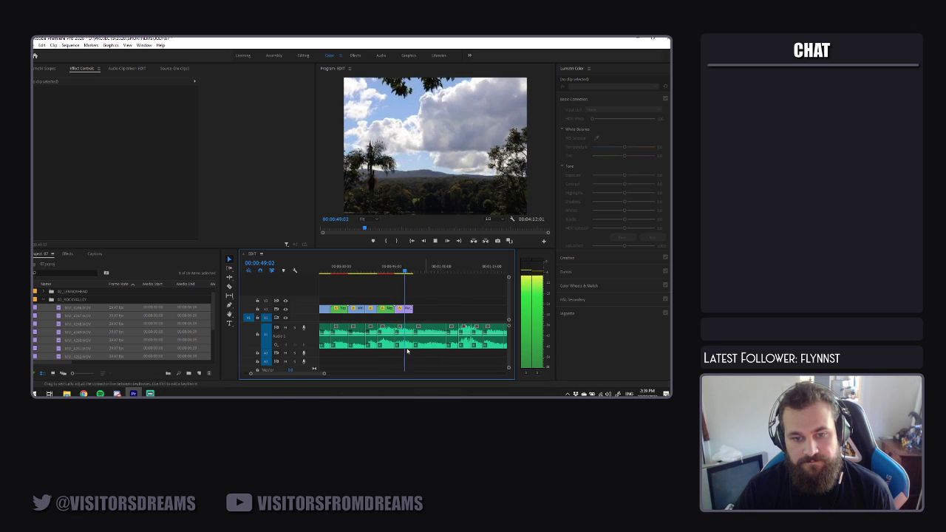
{"action": "key", "text": "space"}
{"action": "left_click_drag", "start_coordinate": [308, 374], "coordinate": [310, 376]}
{"action": "key", "text": "space"}
{"action": "scroll", "coordinate": [310, 374], "scroll_direction": "down", "scroll_amount": 1}
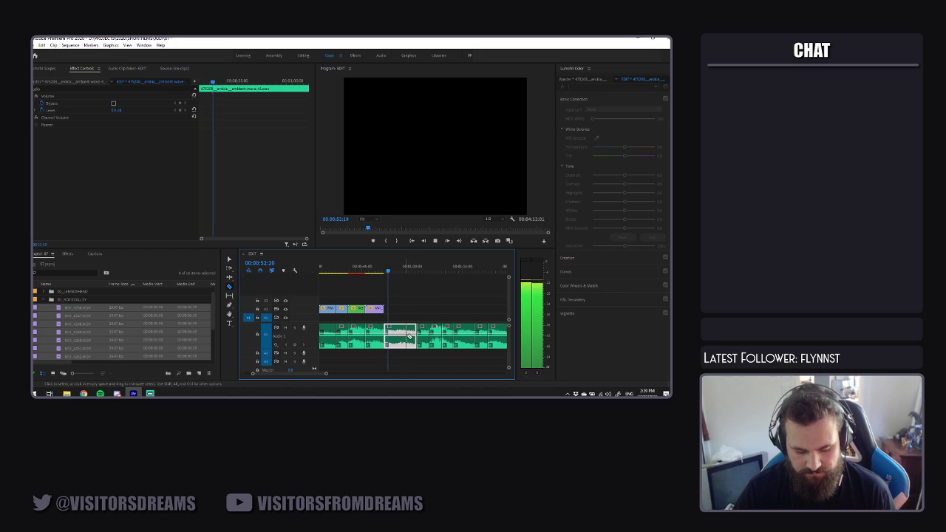
Split the ambient wave audio at 00:00:57:02 with the Razor tool
{"action": "key", "text": "c"}
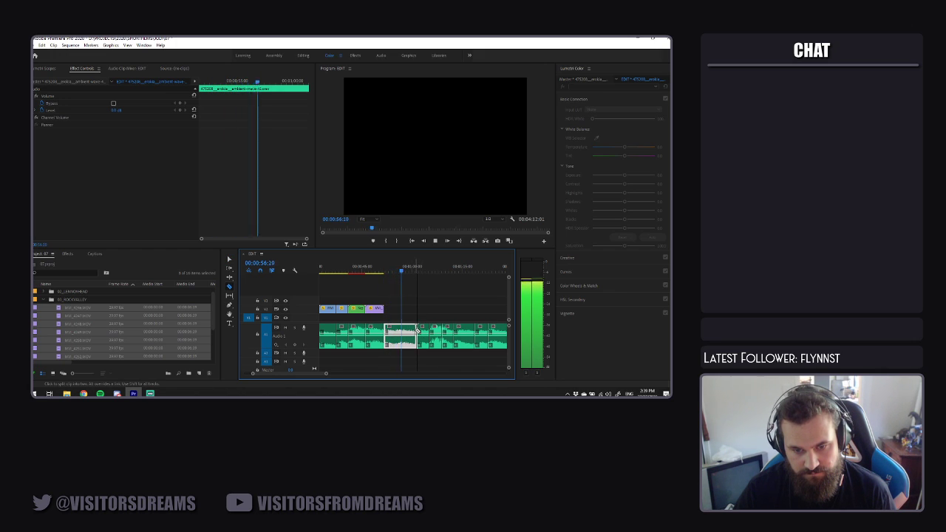
{"action": "key", "text": "space"}
{"action": "left_click", "coordinate": [402, 350]}
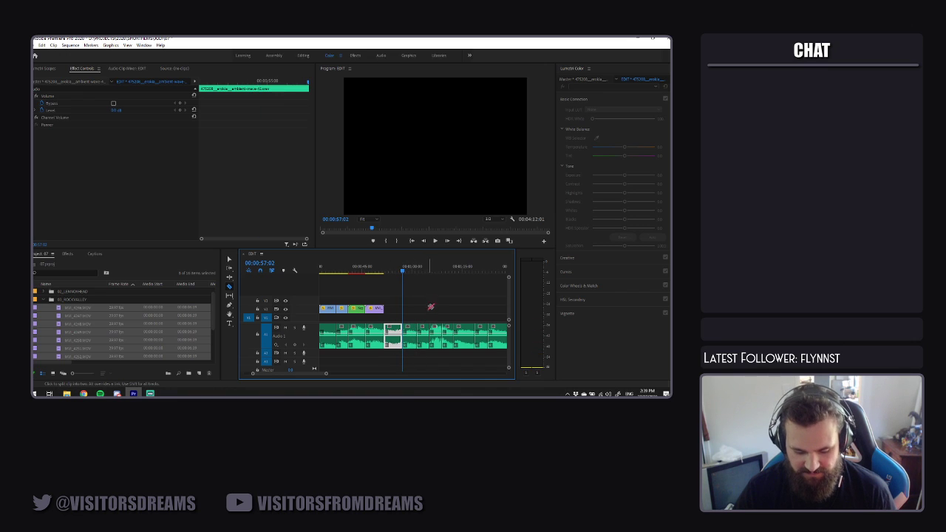
Try placing MVI_4220.MOV directly after MVI_4219.MOV, and undo the move and the last audio split
{"action": "left_click_drag", "start_coordinate": [325, 373], "coordinate": [361, 374]}
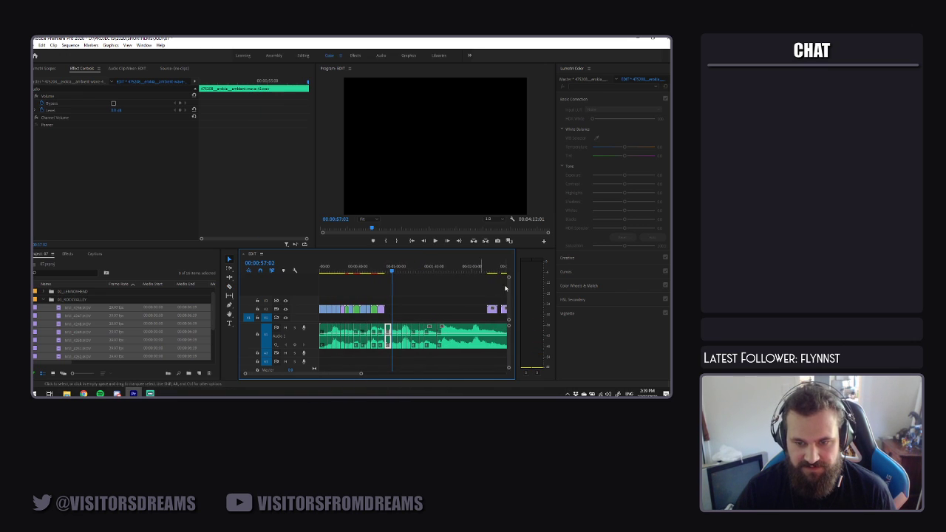
{"action": "left_click_drag", "start_coordinate": [404, 317], "coordinate": [391, 310]}
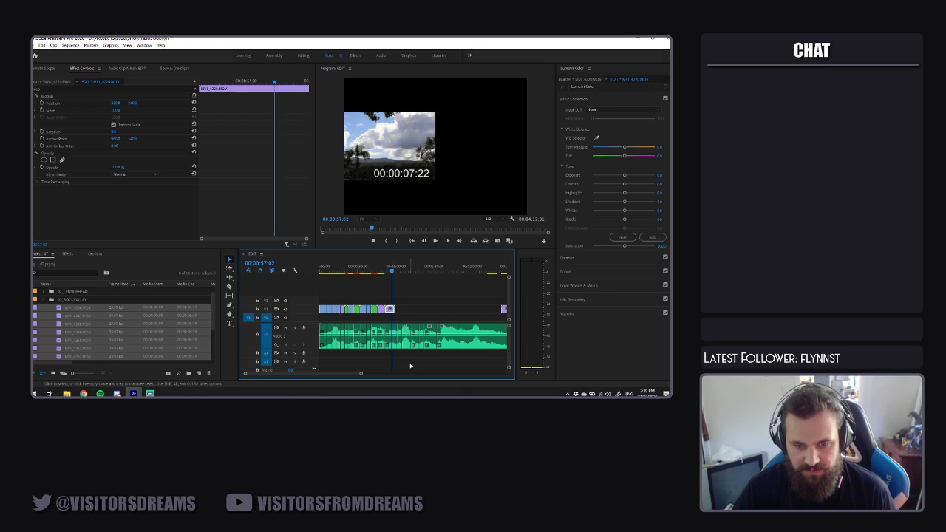
{"action": "left_click_drag", "start_coordinate": [361, 374], "coordinate": [337, 374]}
{"action": "key", "text": "Delete"}
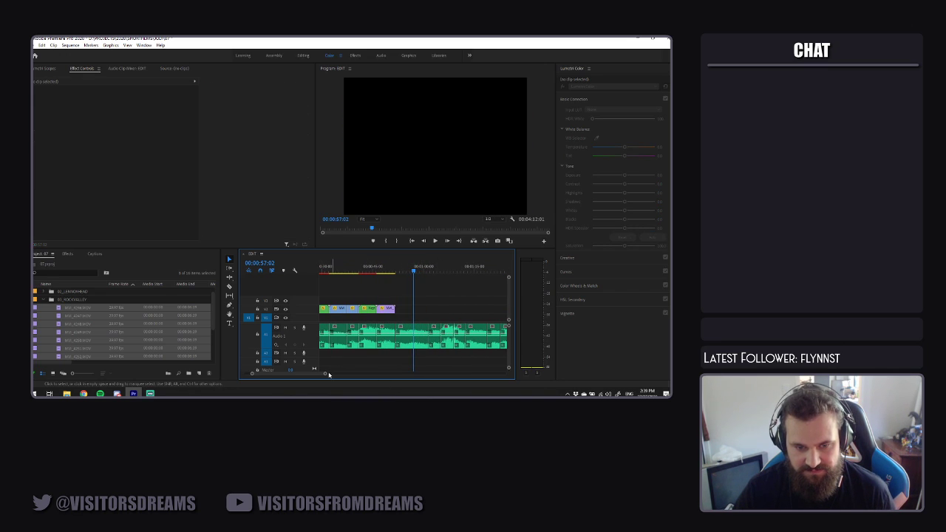
Move MVI_4220.MOV directly after MVI_4219.MOV on the V2 track
{"action": "left_click_drag", "start_coordinate": [324, 374], "coordinate": [372, 373]}
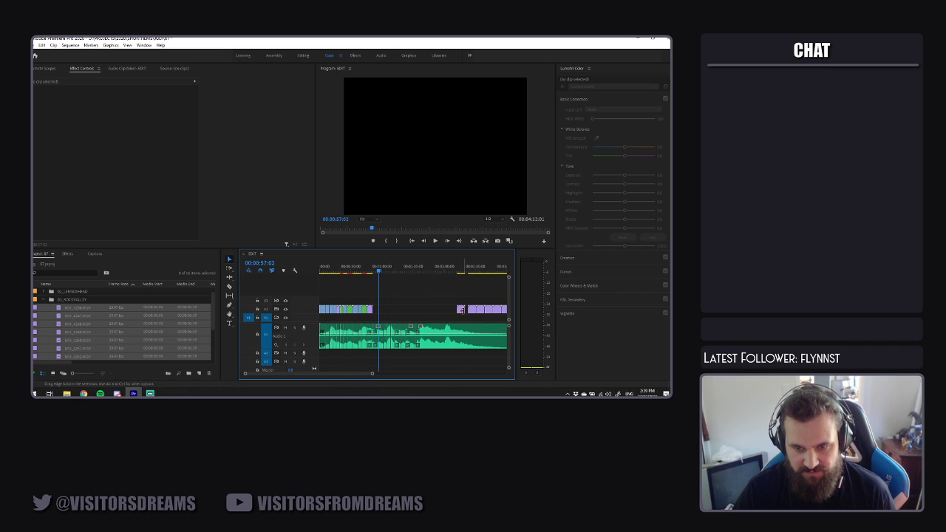
{"action": "left_click_drag", "start_coordinate": [457, 310], "coordinate": [459, 309]}
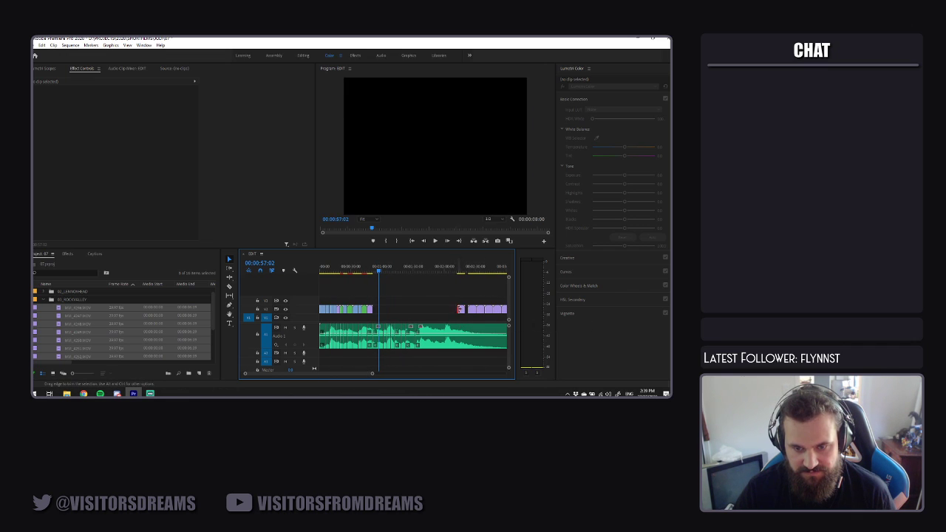
{"action": "left_click_drag", "start_coordinate": [374, 310], "coordinate": [380, 313]}
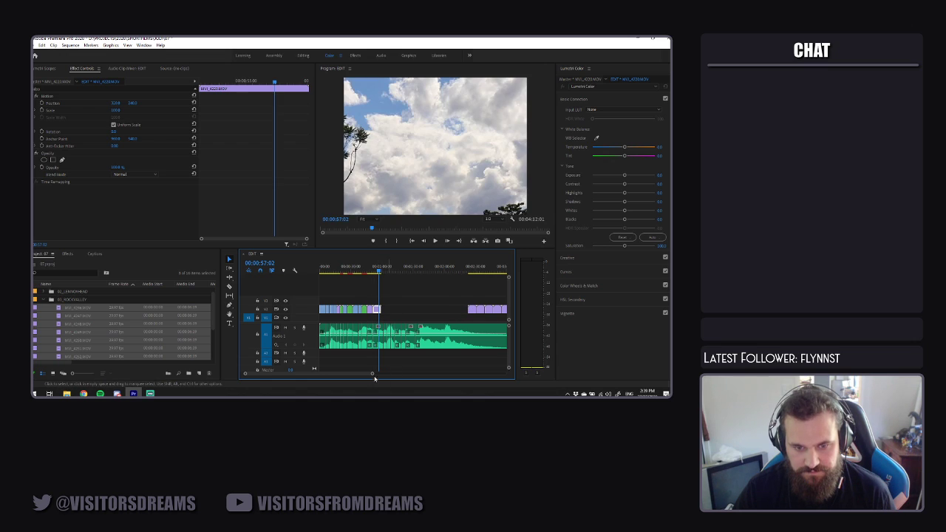
Read the duration of the ambient wave segment beneath MVI_4220.MOV and open the clip's Speed/Duration settings
{"action": "left_click_drag", "start_coordinate": [372, 376], "coordinate": [327, 373]}
{"action": "right_click", "coordinate": [422, 329]}
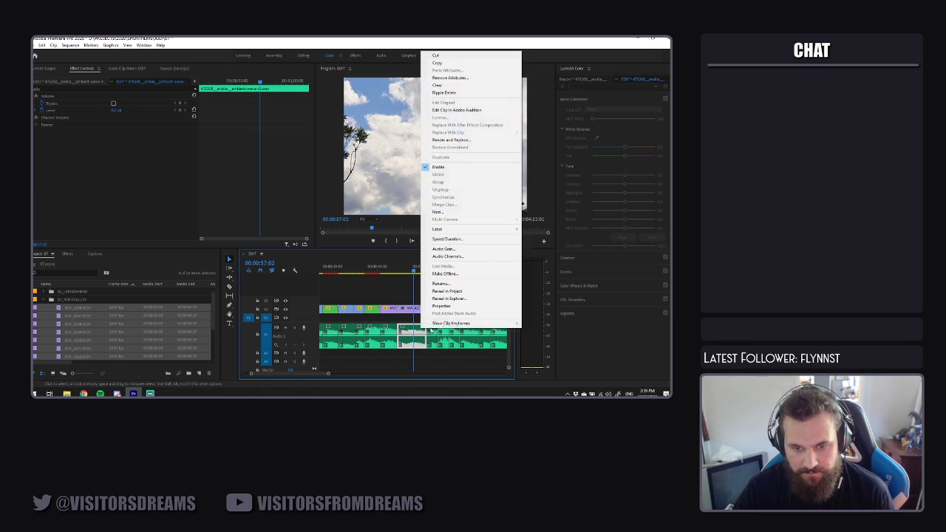
{"action": "left_click", "coordinate": [450, 256]}
{"action": "left_click", "coordinate": [366, 251]}
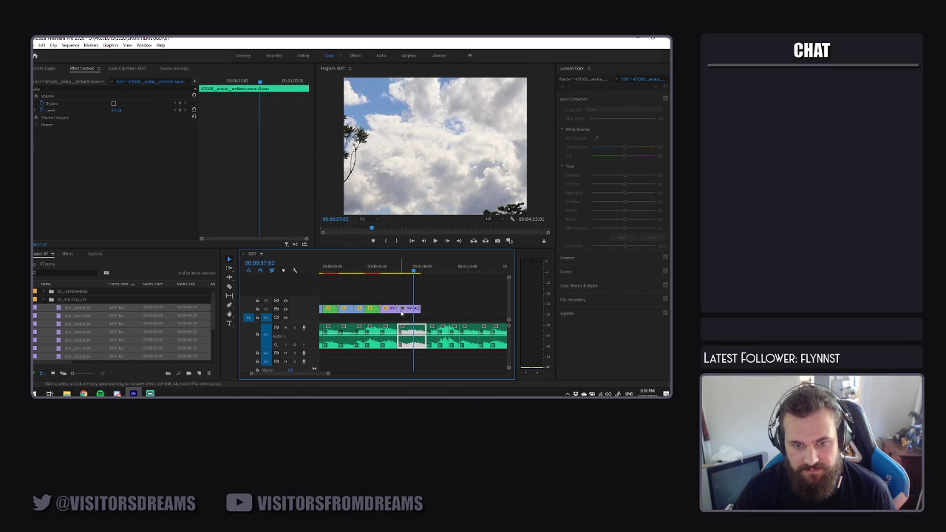
{"action": "right_click", "coordinate": [418, 310]}
{"action": "left_click", "coordinate": [444, 261]}
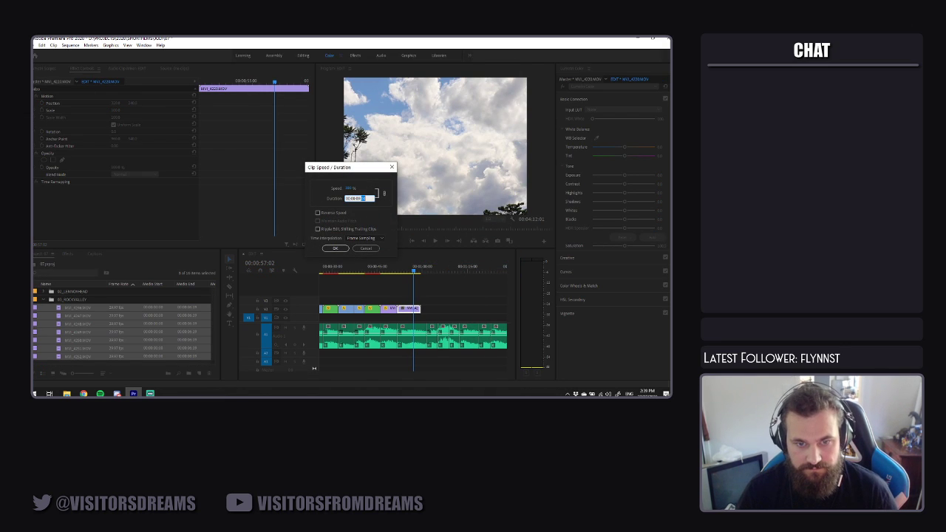
Apply the new duration to the cloud clip so it fills its audio segment, and play the section back
{"action": "left_click", "coordinate": [335, 249]}
{"action": "key", "text": "Up"}
{"action": "left_click", "coordinate": [413, 337]}
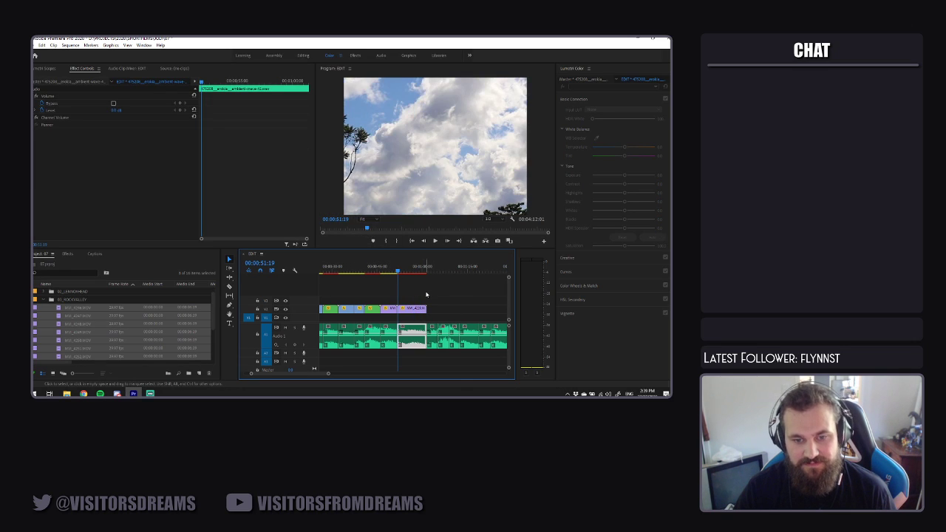
{"action": "key", "text": "space"}
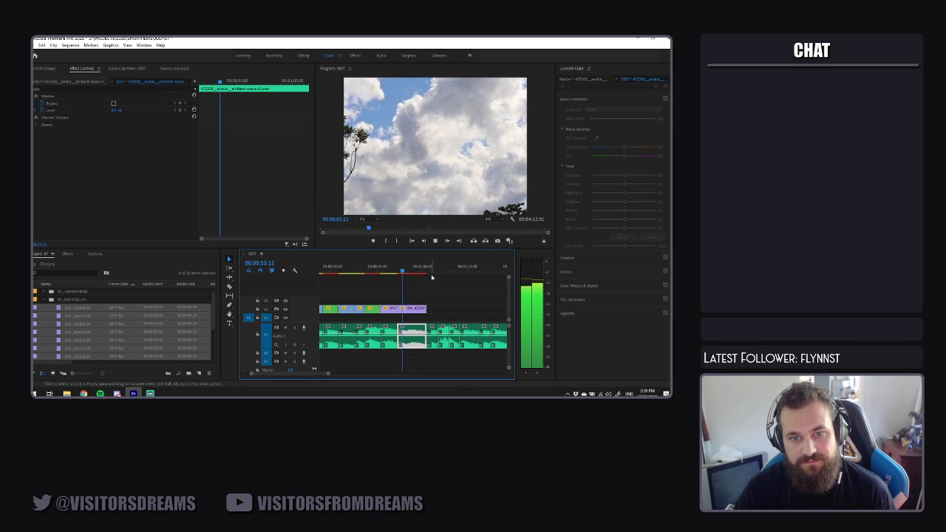
{"action": "left_click", "coordinate": [435, 285]}
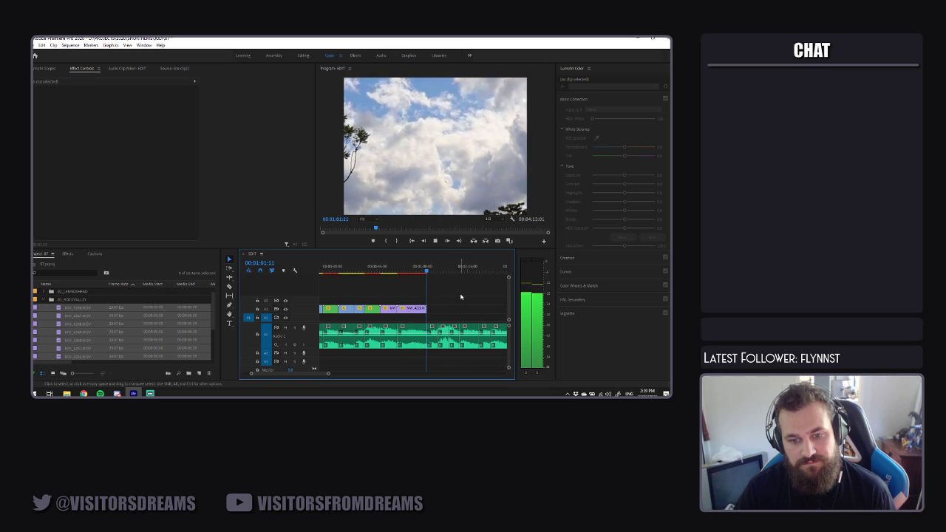
{"action": "key", "text": "space"}
Move the next unplaced clip, the tree-branch shot, on the video track so it starts right where the cloud clip ends
{"action": "key", "text": "d"}
{"action": "left_click_drag", "start_coordinate": [317, 375], "coordinate": [371, 373]}
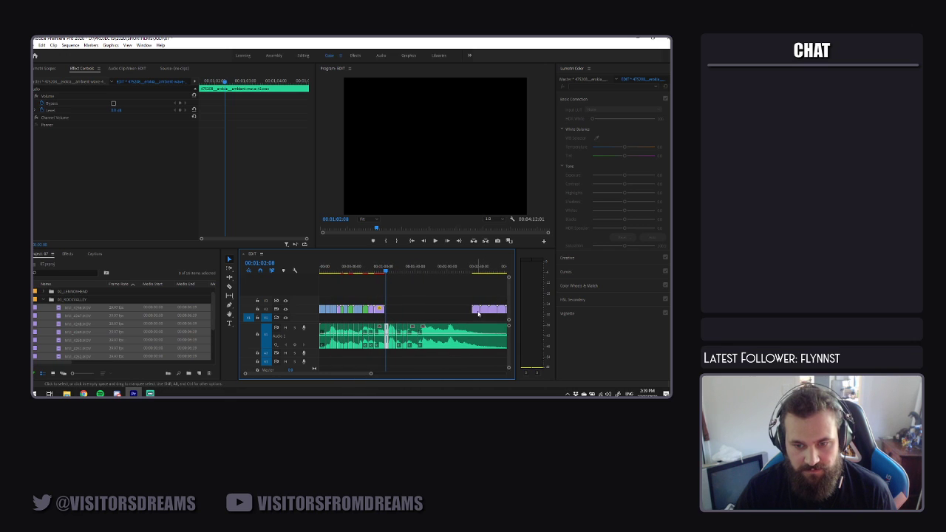
{"action": "left_click_drag", "start_coordinate": [402, 318], "coordinate": [394, 310]}
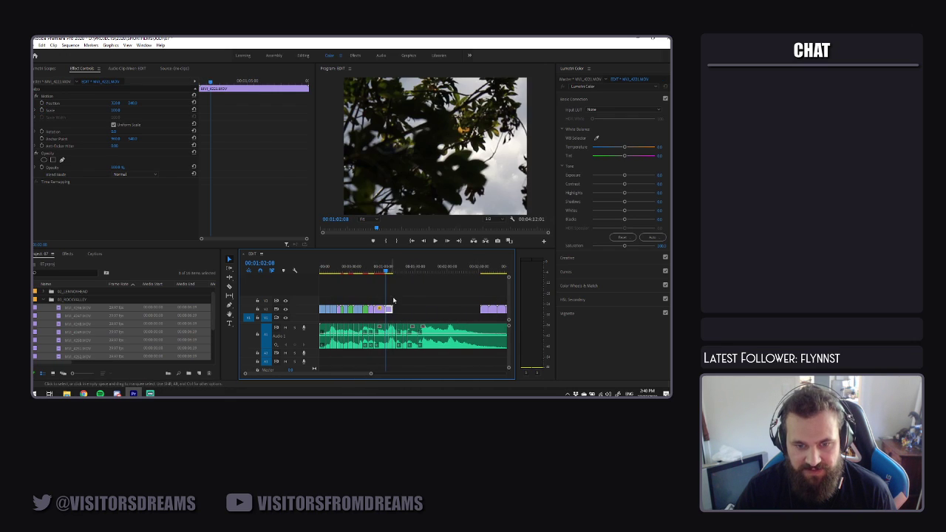
{"action": "left_click_drag", "start_coordinate": [372, 376], "coordinate": [357, 375]}
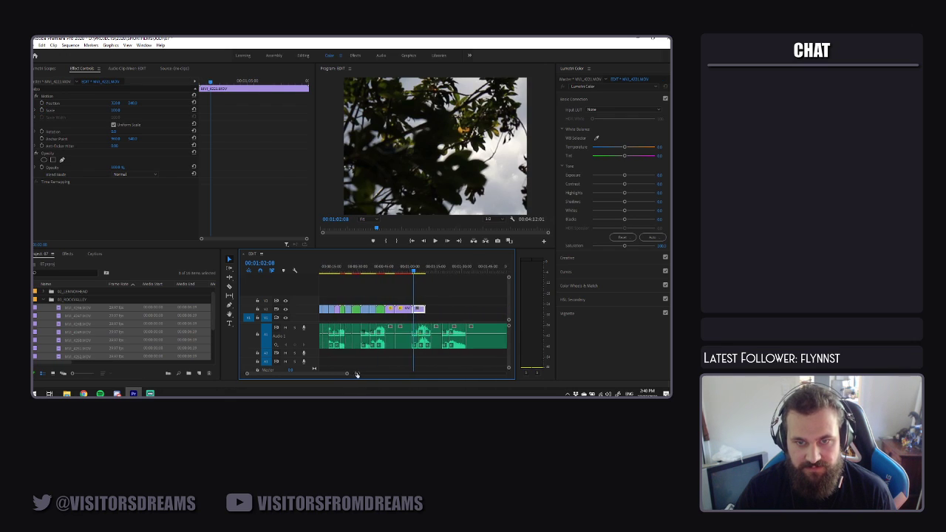
Scale down the cloud clip and adjust its horizontal position to show the treeline, and play the sequence from the preceding clip
{"action": "left_click", "coordinate": [405, 271]}
{"action": "left_click", "coordinate": [406, 309]}
{"action": "left_click", "coordinate": [406, 309]}
{"action": "left_click_drag", "start_coordinate": [115, 110], "coordinate": [92, 111]}
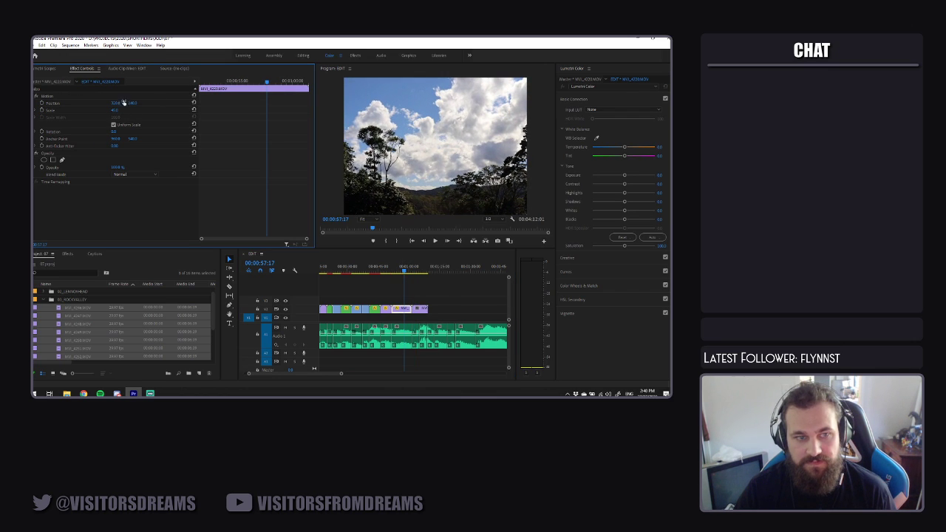
{"action": "left_click_drag", "start_coordinate": [115, 102], "coordinate": [83, 103]}
{"action": "left_click", "coordinate": [389, 264]}
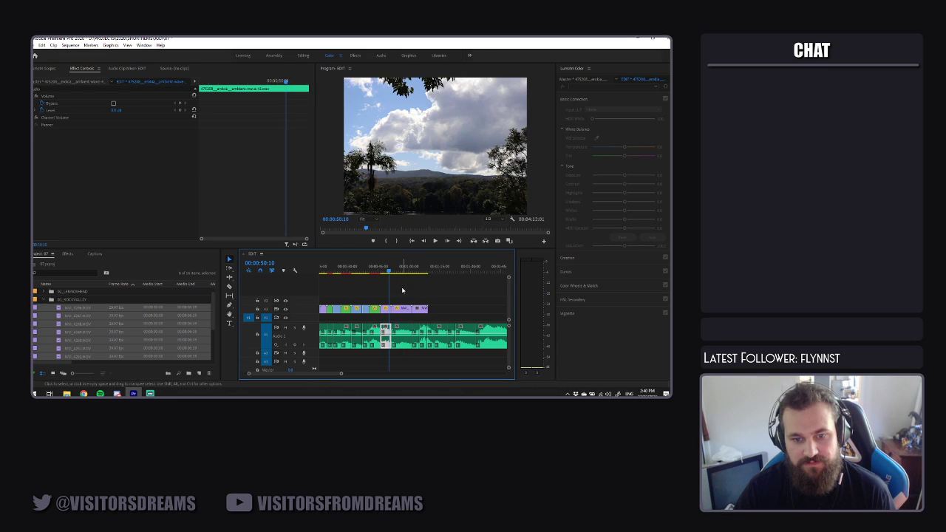
{"action": "key", "text": "space"}
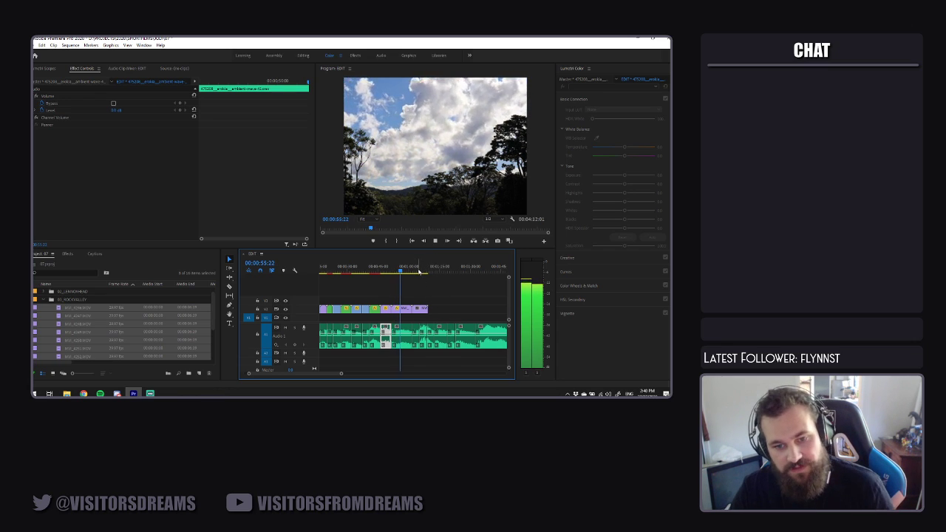
Scale down the tree-branch clip and shift its horizontal position so more of the sky is in frame
{"action": "left_click", "coordinate": [418, 270]}
{"action": "left_click", "coordinate": [424, 309]}
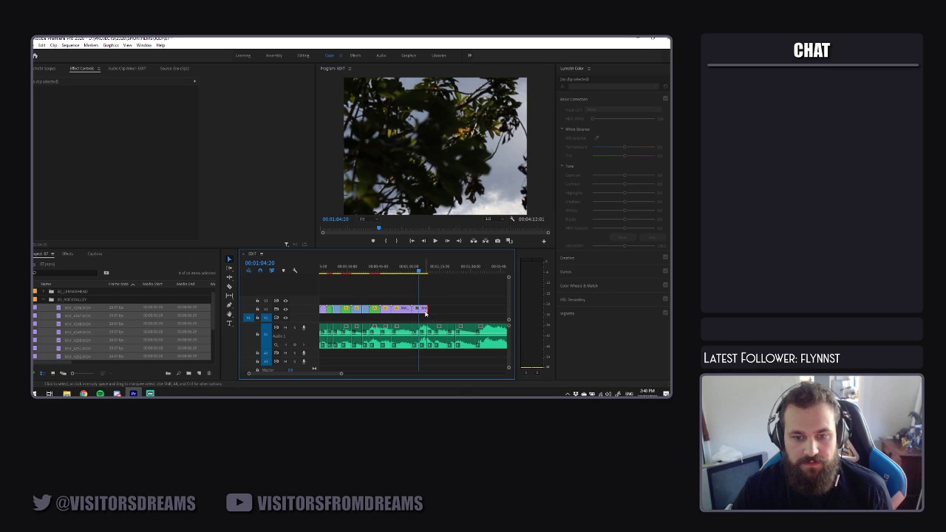
{"action": "left_click", "coordinate": [421, 311]}
{"action": "left_click_drag", "start_coordinate": [419, 272], "coordinate": [416, 272]}
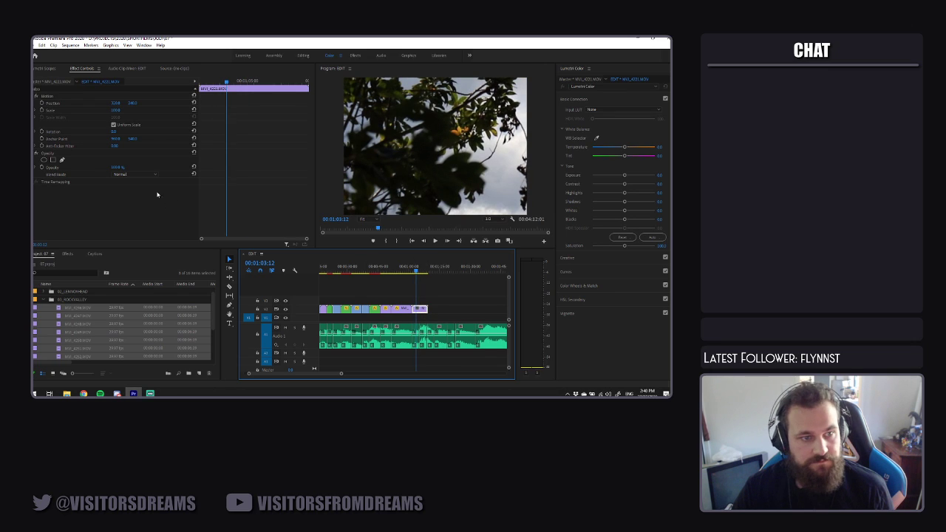
{"action": "mouse_move", "coordinate": [116, 110]}
{"action": "left_mouse_down"}
{"action": "mouse_move", "coordinate": [53, 103]}
{"action": "mouse_move", "coordinate": [104, 103]}
{"action": "left_mouse_up"}
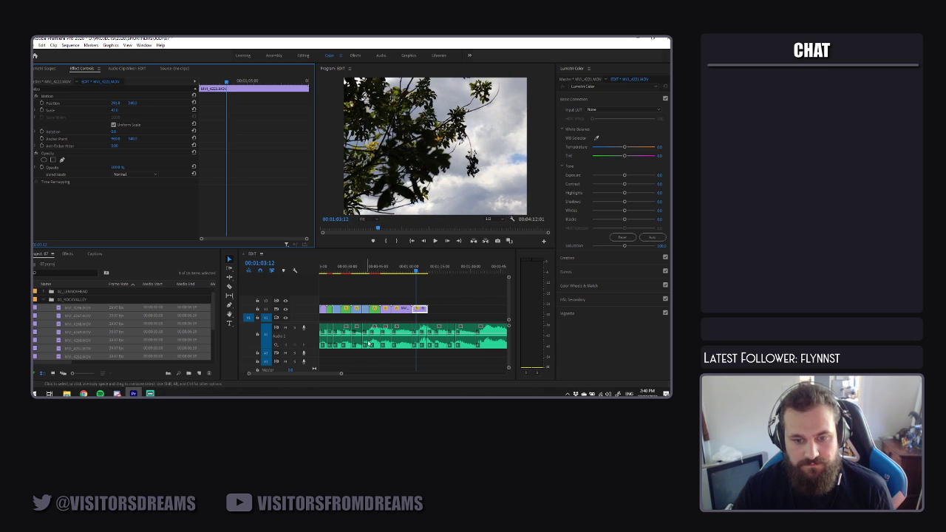
Check the duration of the audio segment under the tree-branch clip, give the clip the same duration, and play it back
{"action": "left_click", "coordinate": [416, 331]}
{"action": "right_click", "coordinate": [416, 331]}
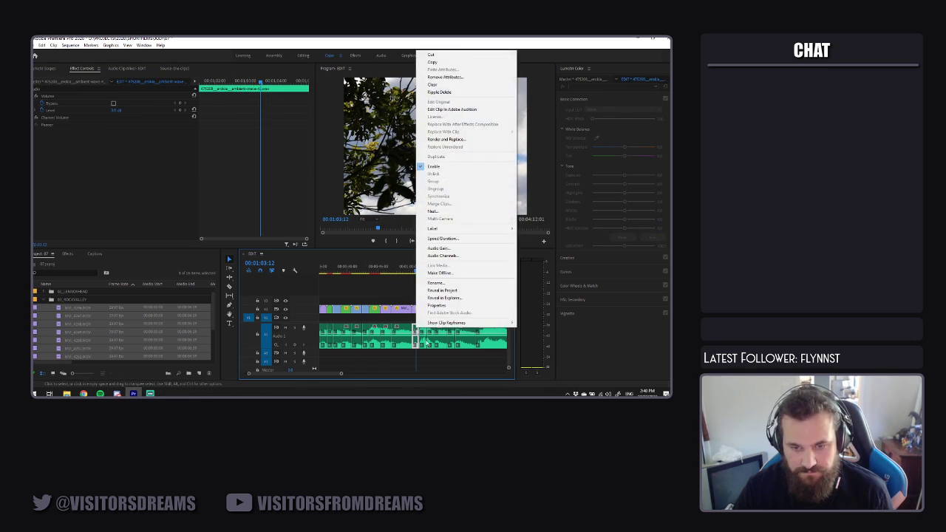
{"action": "left_click", "coordinate": [453, 240]}
{"action": "key", "text": "Escape"}
{"action": "left_click", "coordinate": [423, 309]}
{"action": "right_click", "coordinate": [423, 309]}
{"action": "left_click", "coordinate": [453, 261]}
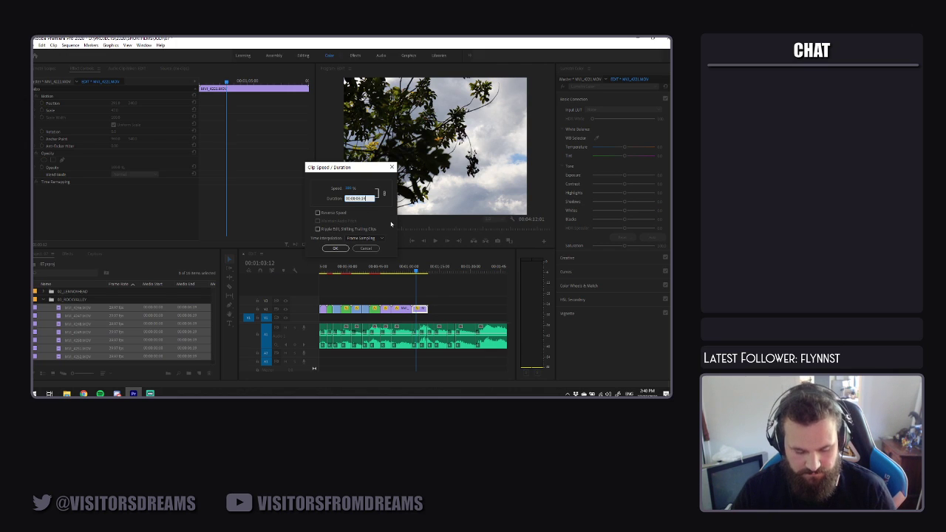
{"action": "left_click", "coordinate": [338, 249]}
{"action": "left_click", "coordinate": [412, 274]}
{"action": "key", "text": "space"}
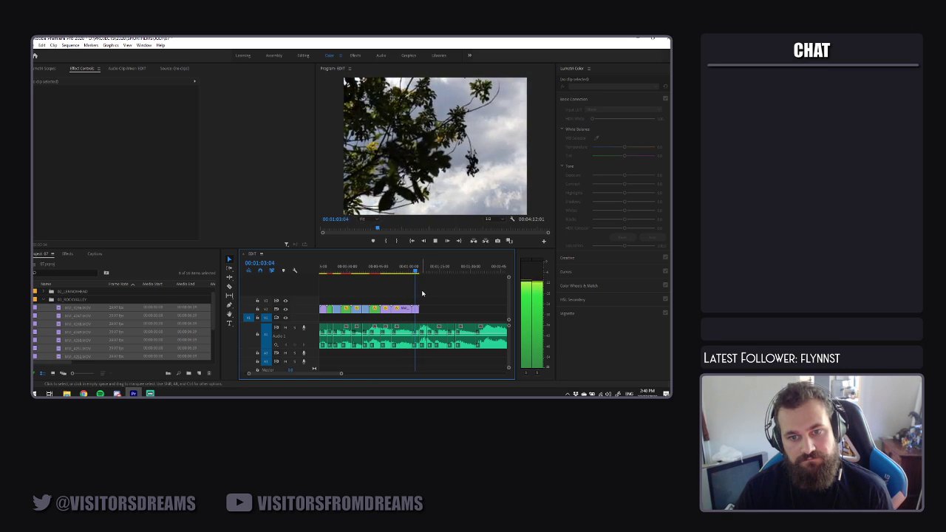
{"action": "key", "text": "space"}
Move the next unplaced clip, MVI_4222.MOV, directly after the tree-branch clip and play across the cut
{"action": "left_click", "coordinate": [416, 336]}
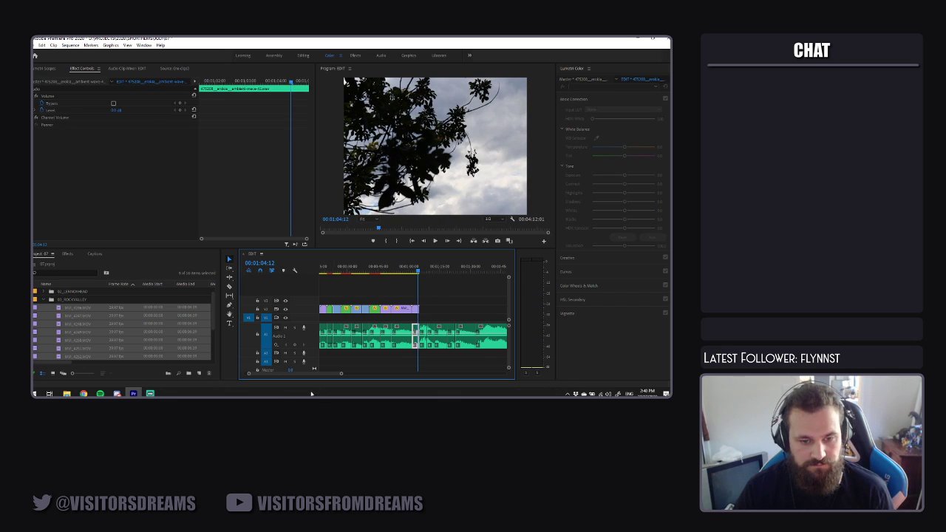
{"action": "scroll", "coordinate": [326, 376], "scroll_direction": "down", "scroll_amount": 3}
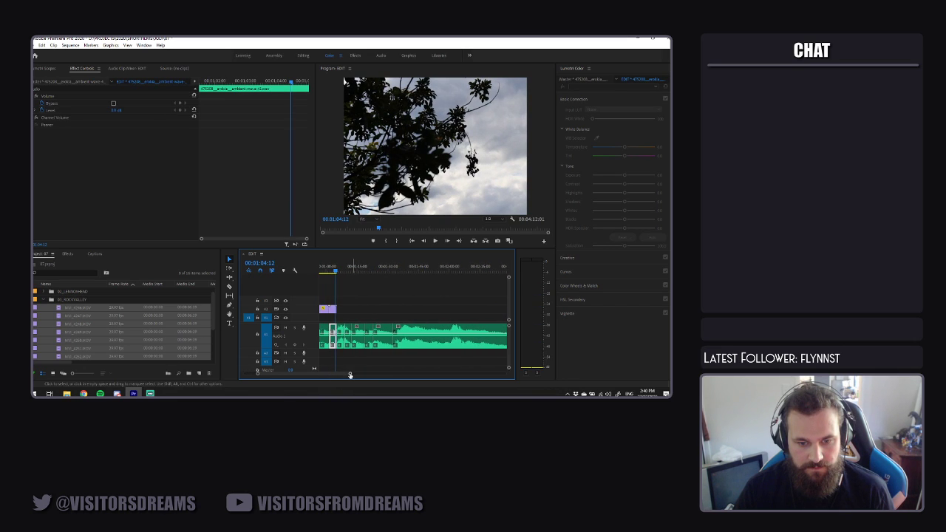
{"action": "left_click_drag", "start_coordinate": [350, 375], "coordinate": [377, 376]}
{"action": "left_click_drag", "start_coordinate": [389, 309], "coordinate": [397, 309]}
{"action": "left_click_drag", "start_coordinate": [370, 375], "coordinate": [336, 374]}
{"action": "key", "text": "space"}
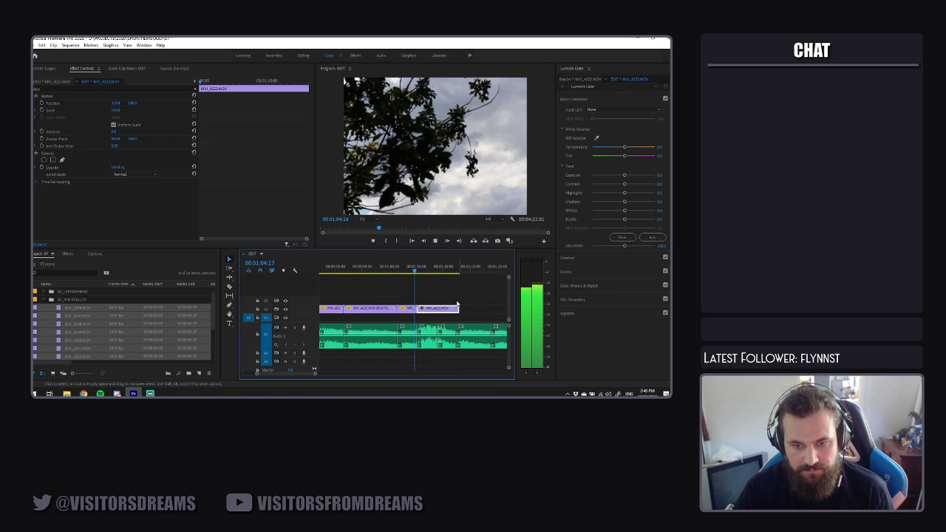
Scale down MVI_4222.MOV and shift its picture to the right to show the large trees beside the lake
{"action": "right_click", "coordinate": [439, 319]}
{"action": "key", "text": "Escape"}
{"action": "left_click", "coordinate": [116, 118]}
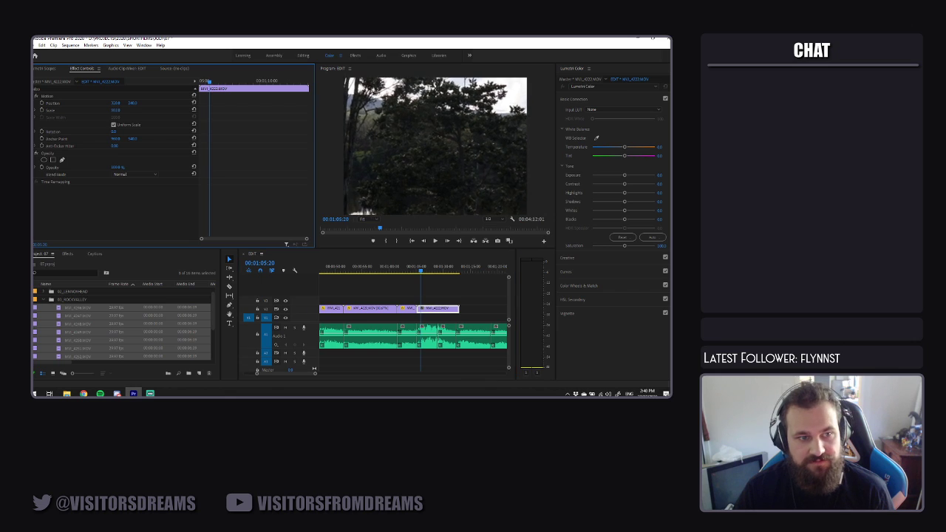
{"action": "left_click_drag", "start_coordinate": [114, 110], "coordinate": [152, 103]}
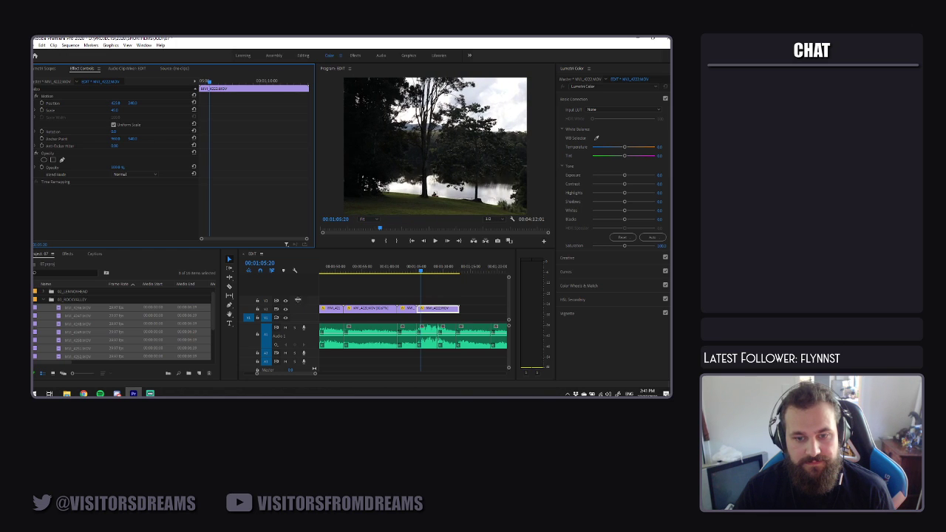
Scrub through the lakeside tree clip, nudge its horizontal position slightly left, and play it to check the framing
{"action": "left_click", "coordinate": [412, 270]}
{"action": "left_click", "coordinate": [425, 271]}
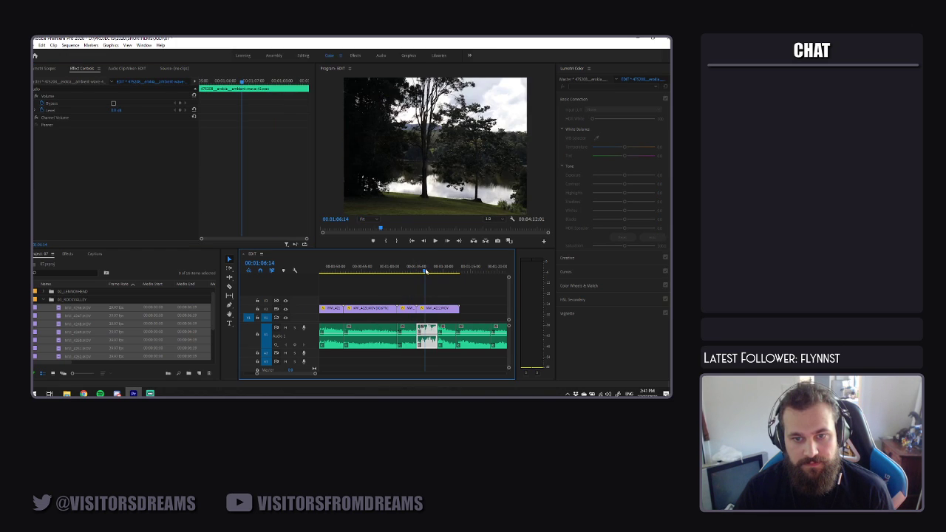
{"action": "left_click", "coordinate": [436, 308]}
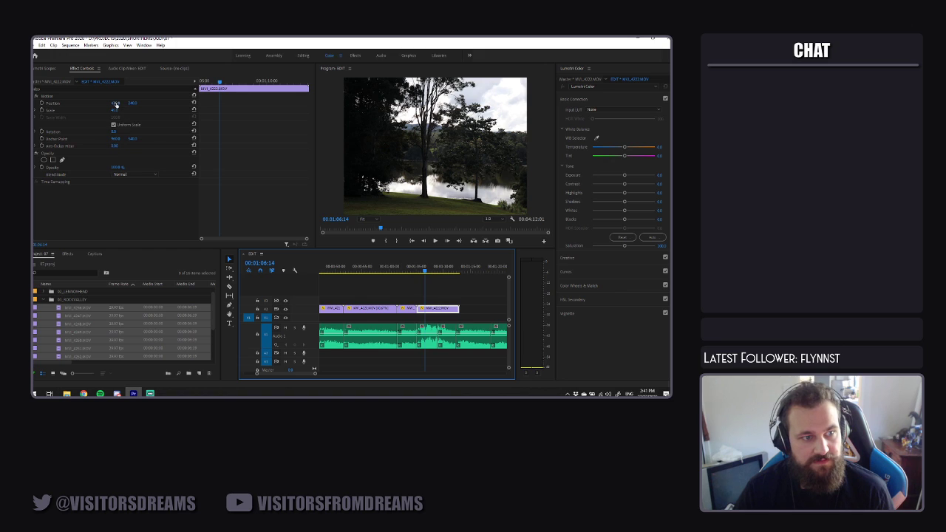
{"action": "mouse_move", "coordinate": [115, 103]}
{"action": "left_mouse_down"}
{"action": "mouse_move", "coordinate": [102, 103]}
{"action": "mouse_move", "coordinate": [123, 103]}
{"action": "mouse_move", "coordinate": [115, 103]}
{"action": "left_mouse_up"}
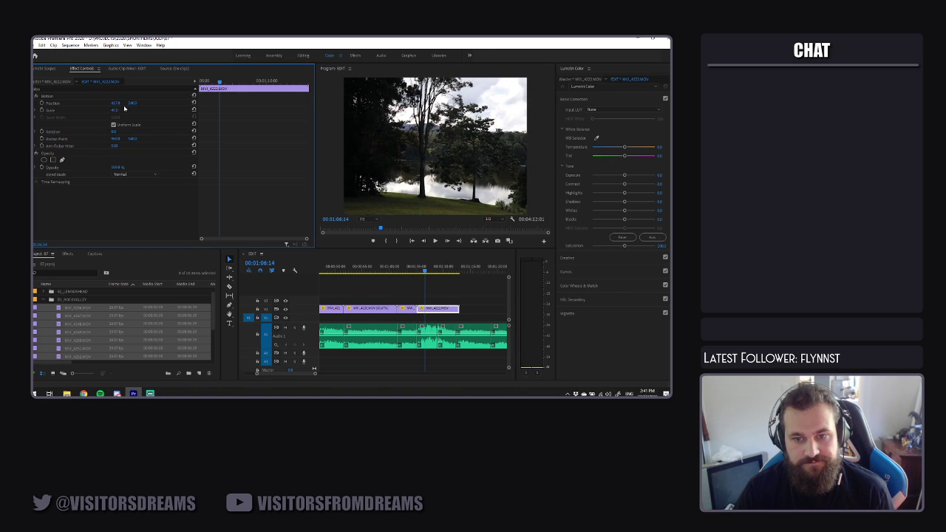
{"action": "key", "text": "space"}
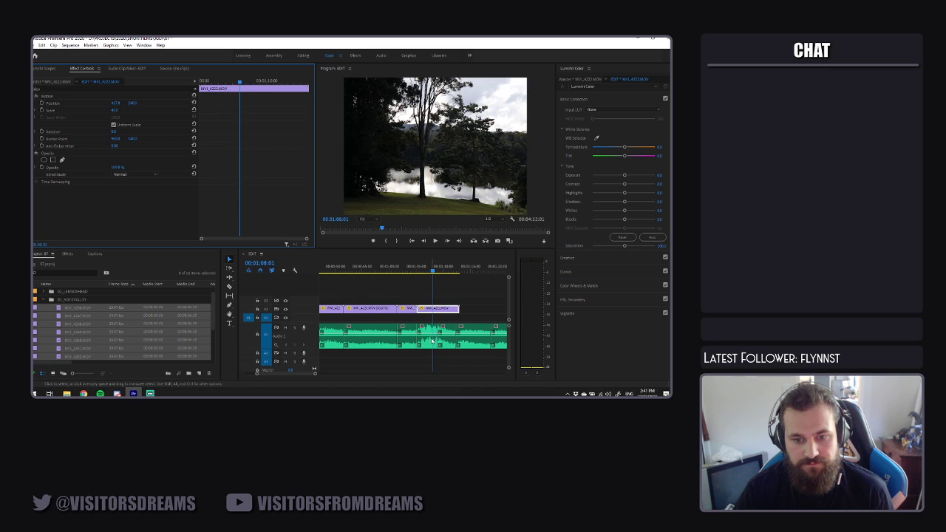
Set the lakeside tree clip's duration to match the audio segment beneath it and play back the result
{"action": "right_click", "coordinate": [434, 327]}
{"action": "left_click", "coordinate": [468, 239]}
{"action": "left_click", "coordinate": [367, 249]}
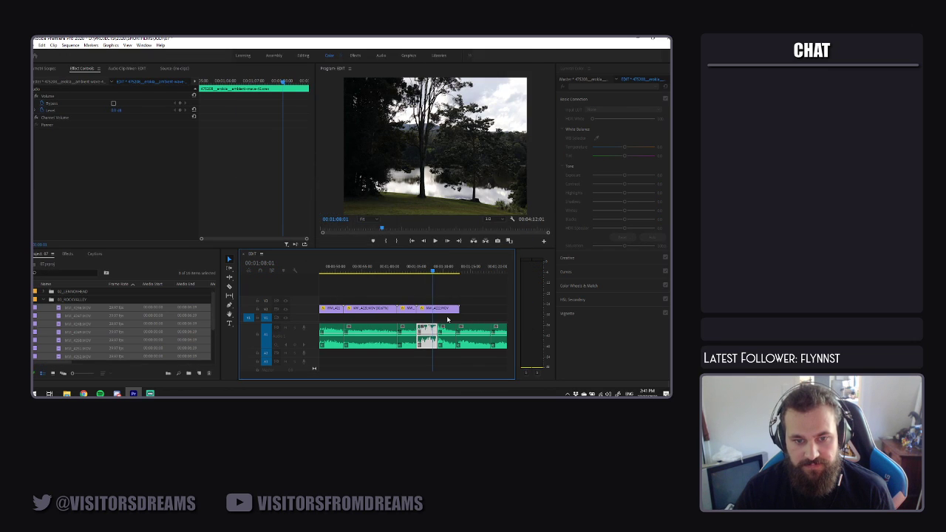
{"action": "right_click", "coordinate": [448, 310]}
{"action": "left_click", "coordinate": [467, 261]}
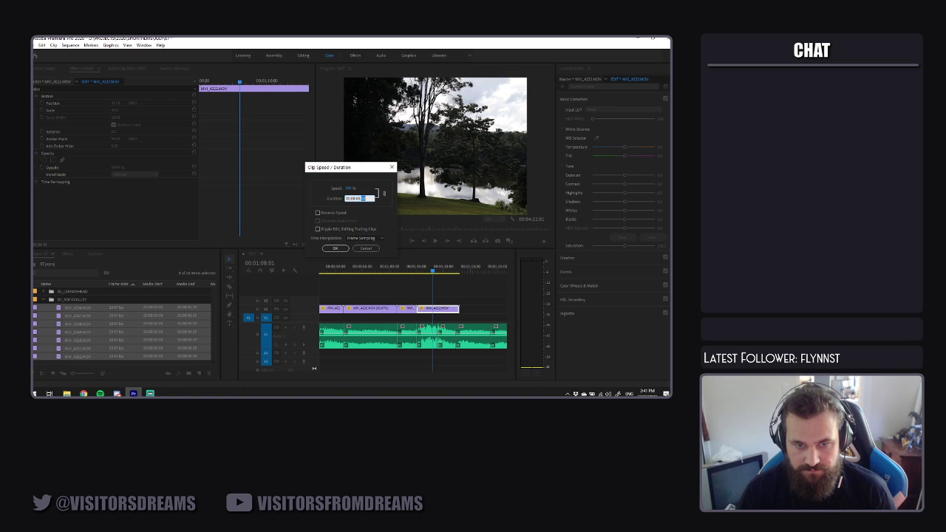
{"action": "left_click", "coordinate": [336, 248]}
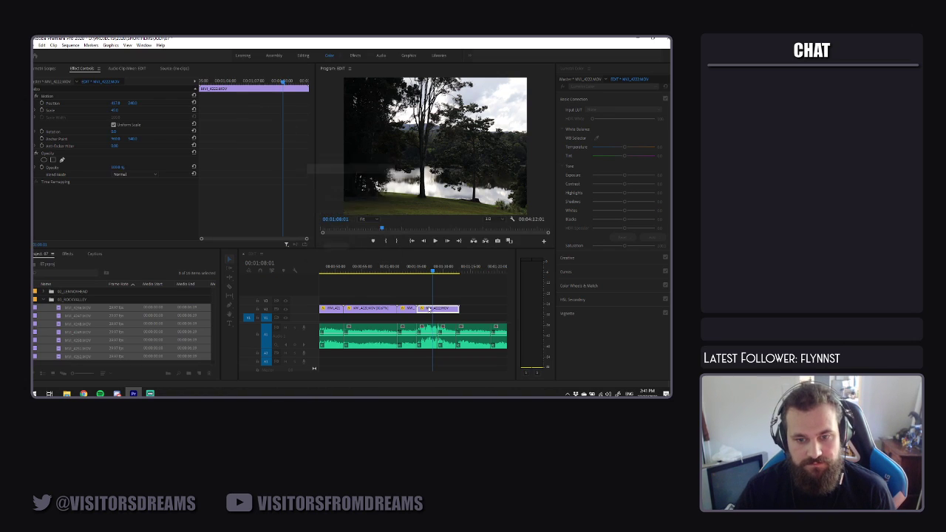
{"action": "left_click", "coordinate": [416, 271]}
{"action": "key", "text": "space"}
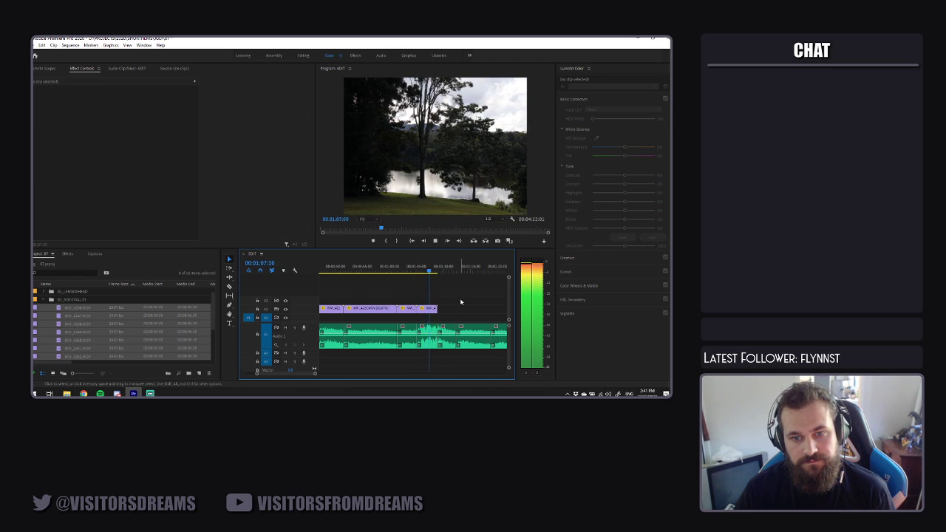
{"action": "key", "text": "space"}
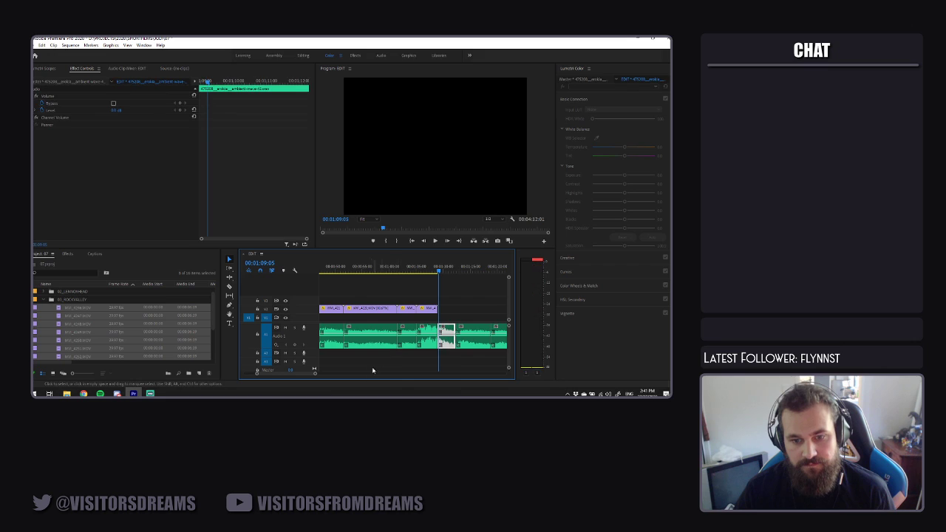
Shift all remaining unplaced clips earlier on the video track, closer to the end of the edited section
{"action": "left_click_drag", "start_coordinate": [304, 373], "coordinate": [444, 369]}
{"action": "left_click", "coordinate": [490, 306]}
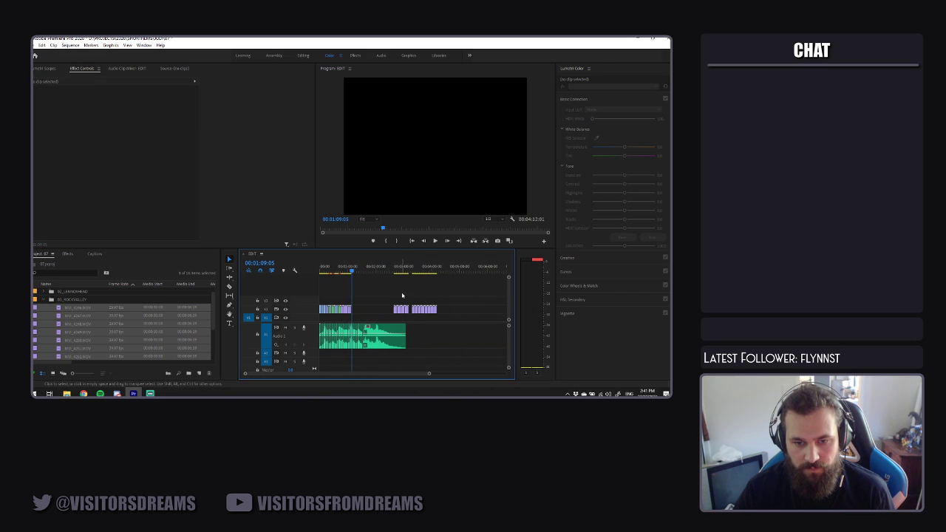
{"action": "left_click_drag", "start_coordinate": [434, 313], "coordinate": [399, 311]}
{"action": "left_click", "coordinate": [360, 296]}
Place the wide lake-reflection clip directly after the lakeside tree clip, scale it down and shift its picture to the right
{"action": "left_click_drag", "start_coordinate": [429, 374], "coordinate": [375, 375]}
{"action": "left_click_drag", "start_coordinate": [483, 316], "coordinate": [427, 312]}
{"action": "key", "text": "space"}
{"action": "mouse_move", "coordinate": [116, 111]}
{"action": "left_mouse_down"}
{"action": "mouse_move", "coordinate": [95, 110]}
{"action": "mouse_move", "coordinate": [181, 104]}
{"action": "mouse_move", "coordinate": [133, 105]}
{"action": "left_mouse_up"}
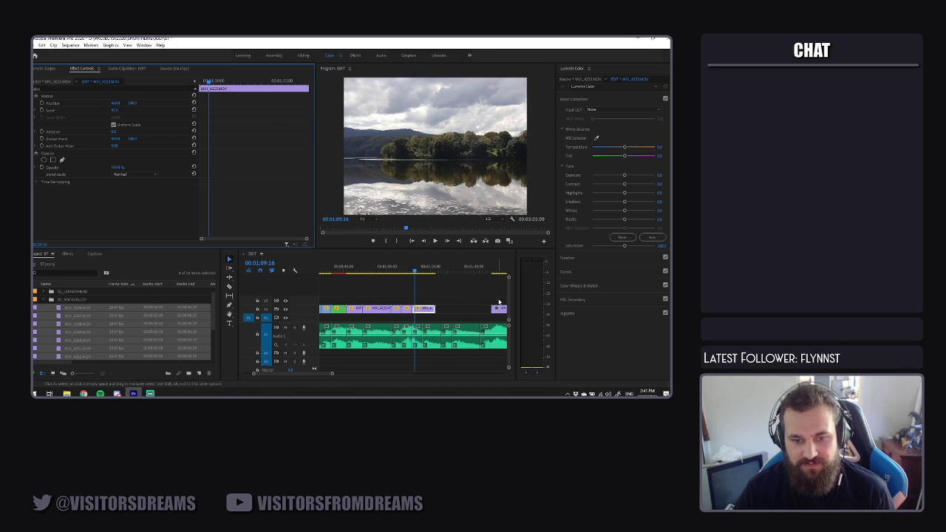
Set the lake-reflection clip's duration to match its underlying audio segment and play the sequence from the preceding clip
{"action": "right_click", "coordinate": [417, 342]}
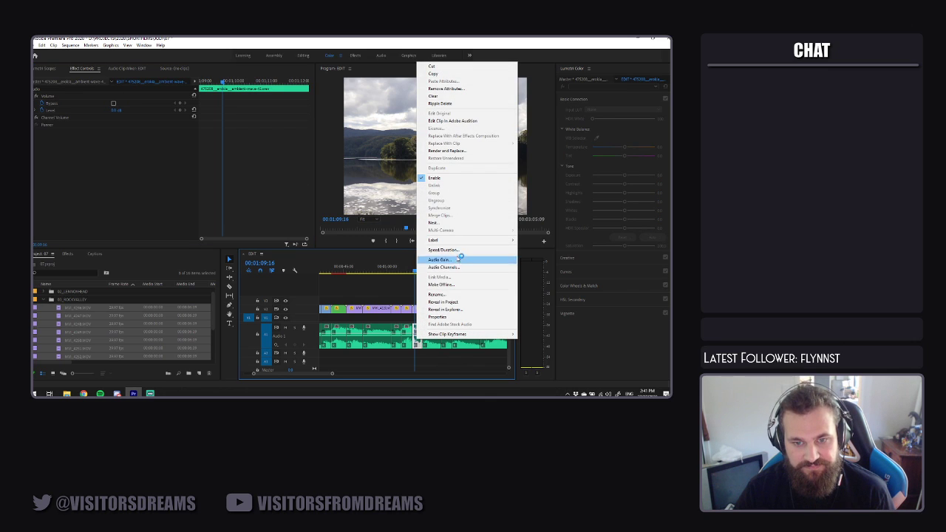
{"action": "left_click", "coordinate": [452, 259]}
{"action": "left_click", "coordinate": [374, 250]}
{"action": "right_click", "coordinate": [431, 309]}
{"action": "left_click", "coordinate": [480, 263]}
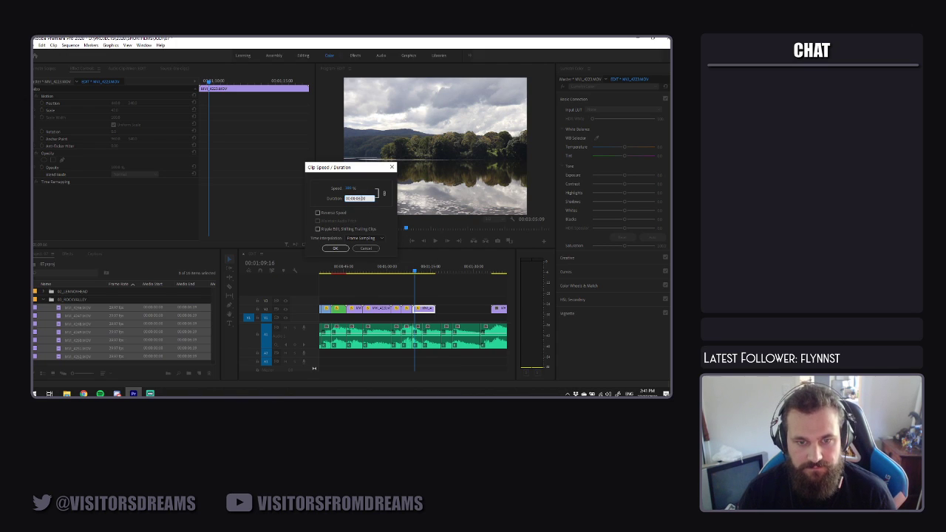
{"action": "left_click", "coordinate": [342, 248]}
{"action": "left_click", "coordinate": [439, 306]}
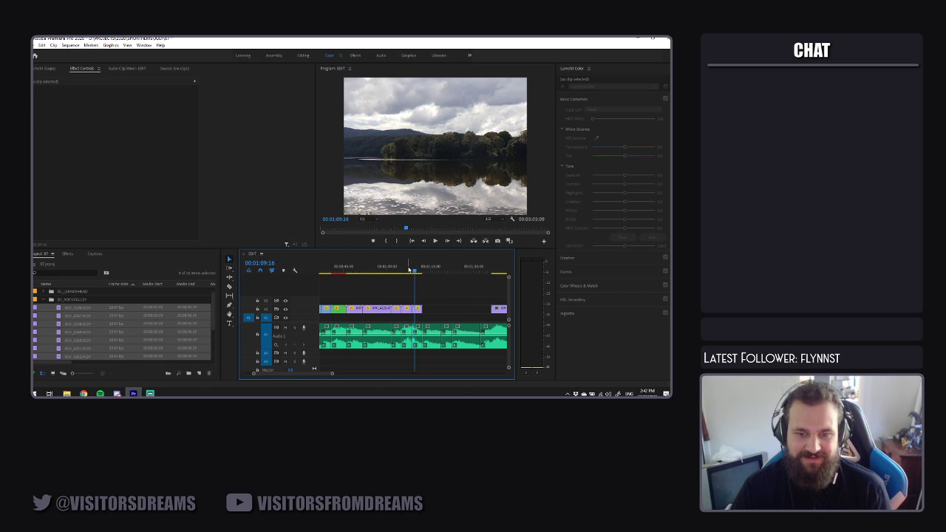
{"action": "left_click", "coordinate": [408, 270]}
{"action": "key", "text": "space"}
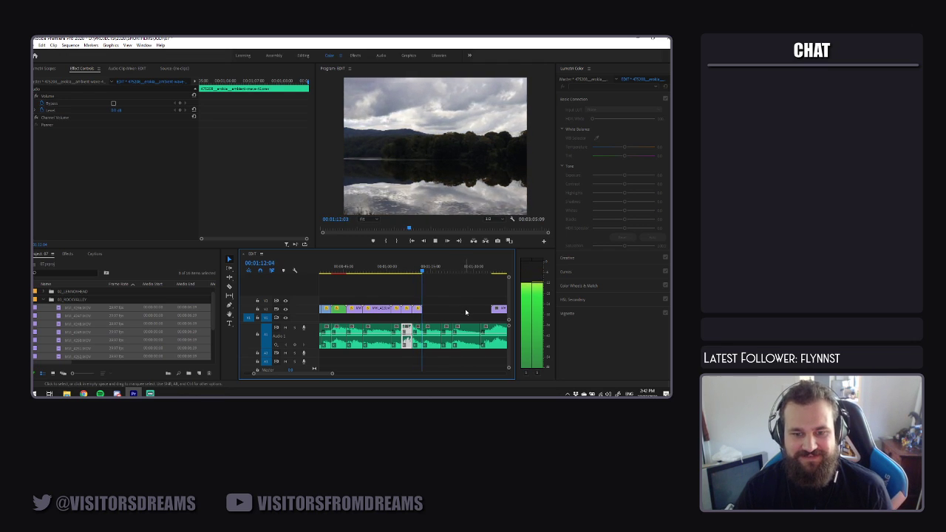
Place the grassy lakeshore clip directly after the lake-reflection clip and scale its picture down
{"action": "key", "text": "space"}
{"action": "left_click_drag", "start_coordinate": [505, 311], "coordinate": [442, 311]}
{"action": "left_click", "coordinate": [458, 298]}
{"action": "key", "text": "space"}
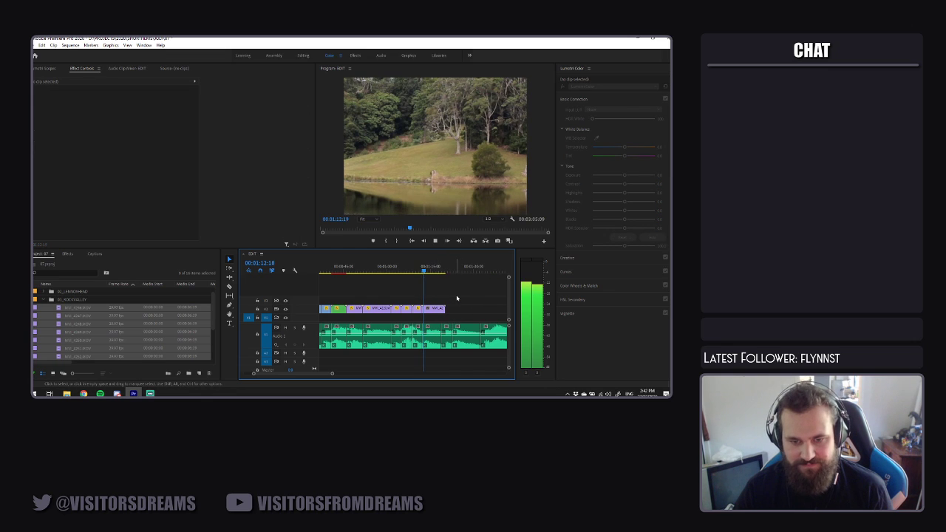
{"action": "left_click", "coordinate": [435, 308]}
{"action": "left_click_drag", "start_coordinate": [112, 111], "coordinate": [87, 111]}
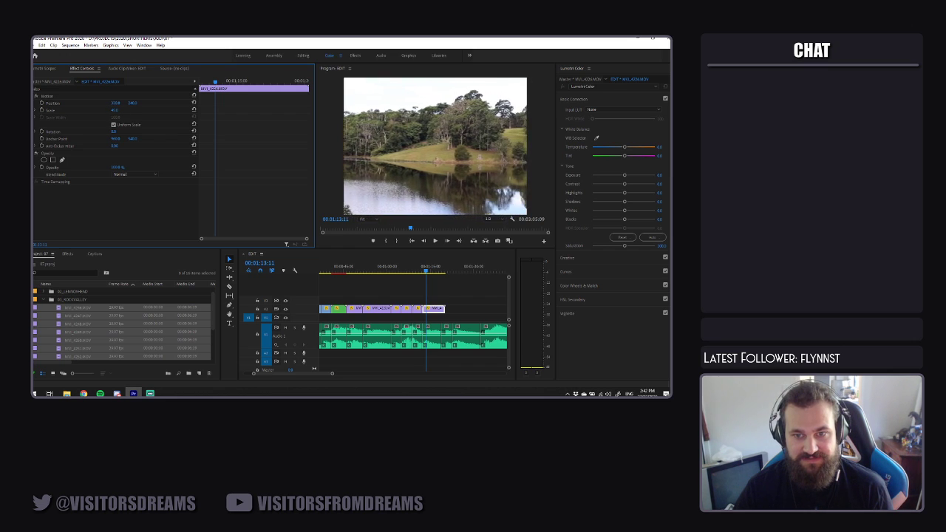
Try shifting the lakeshore clip's picture to the right and play the sequence from the preceding clip
{"action": "key", "text": "space"}
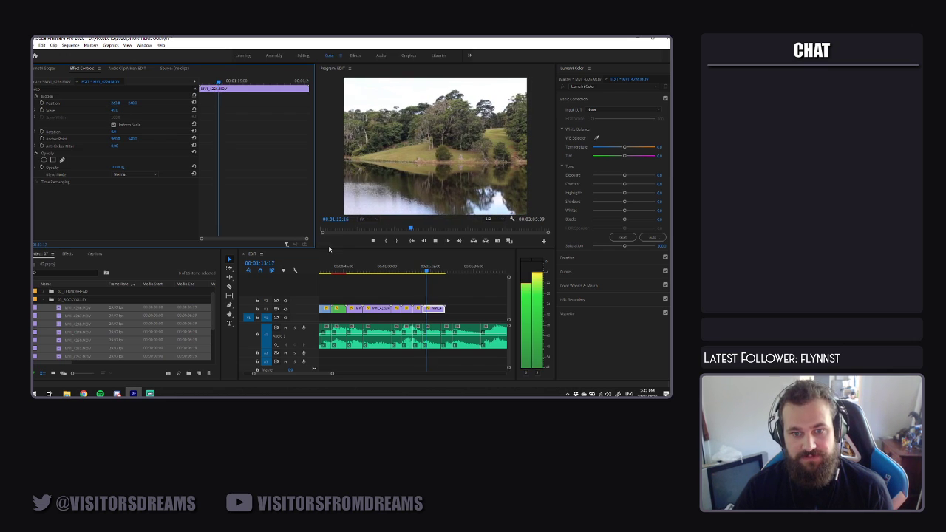
{"action": "key", "text": "space"}
{"action": "left_click_drag", "start_coordinate": [112, 104], "coordinate": [172, 104]}
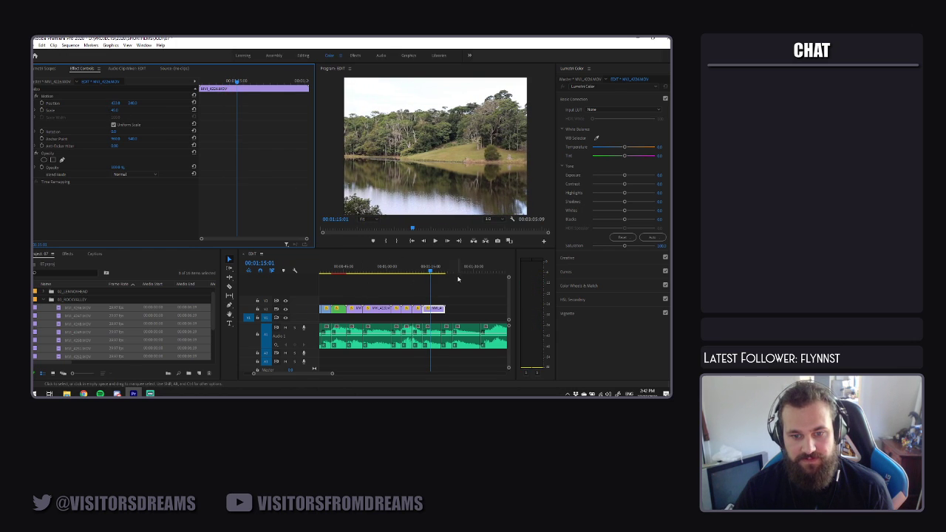
{"action": "left_click", "coordinate": [421, 270]}
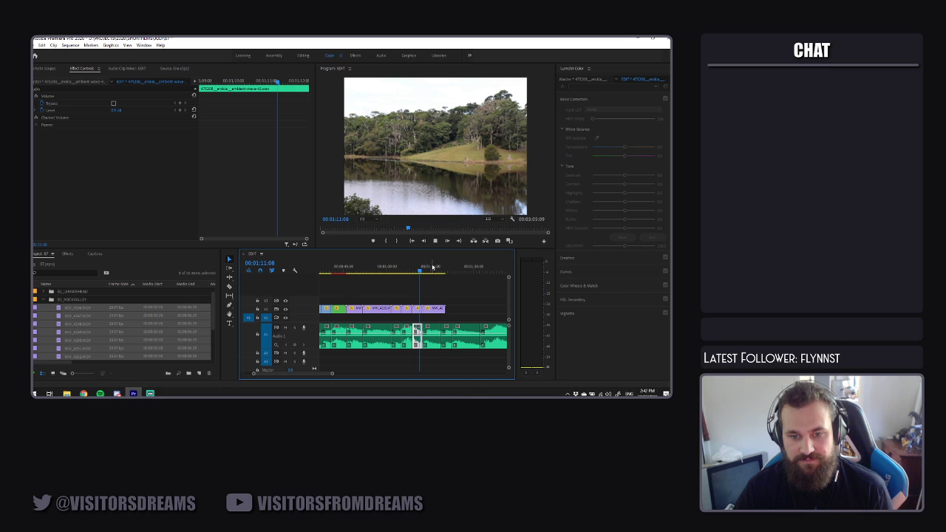
{"action": "key", "text": "space"}
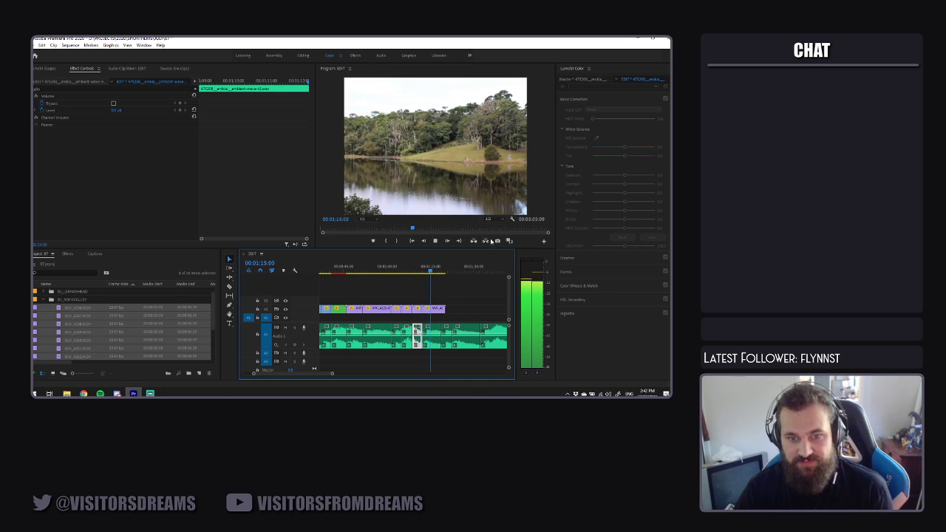
Try shifting the lakeshore clip's picture to the left and play the clip from its start
{"action": "left_click", "coordinate": [438, 311]}
{"action": "left_click", "coordinate": [437, 309]}
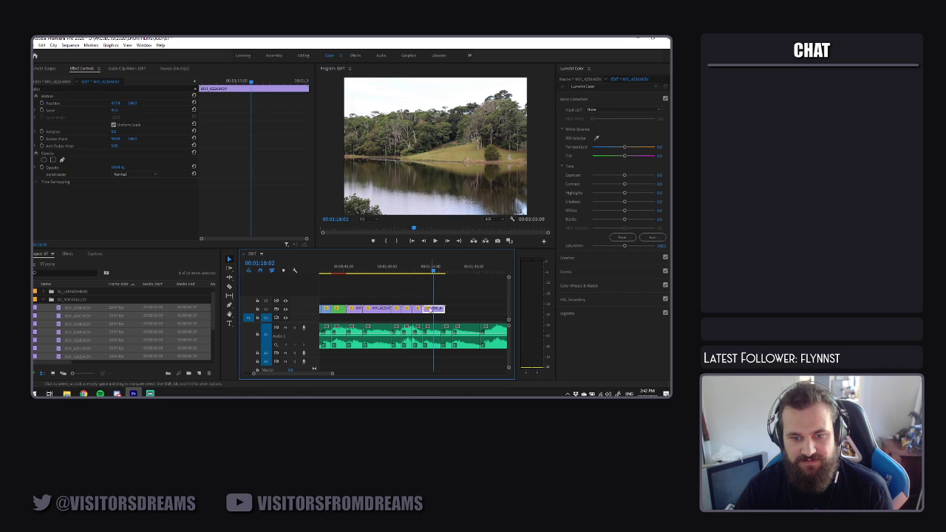
{"action": "left_click_drag", "start_coordinate": [115, 103], "coordinate": [52, 103]}
{"action": "left_click", "coordinate": [423, 268]}
{"action": "key", "text": "space"}
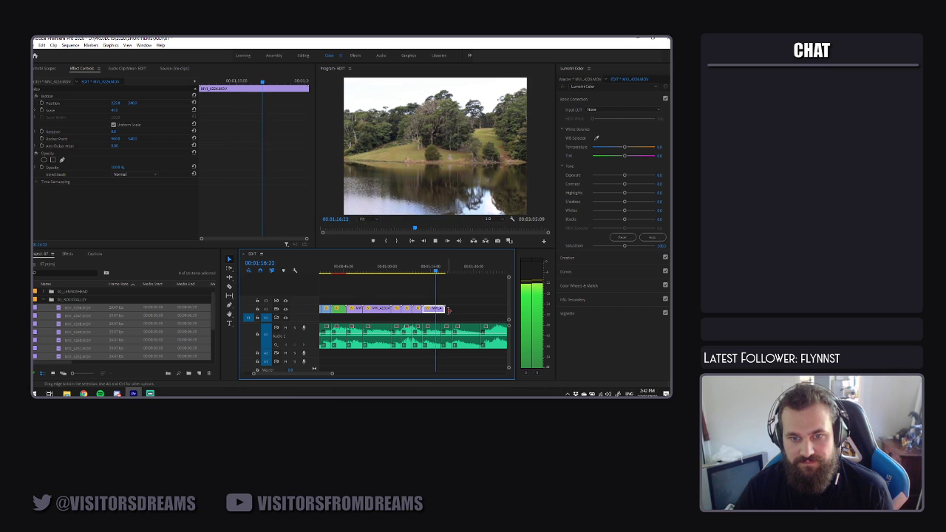
{"action": "key", "text": "space"}
Set the lakeshore clip's duration to match the audio segment beneath it and play from the preceding clip
{"action": "right_click", "coordinate": [432, 332]}
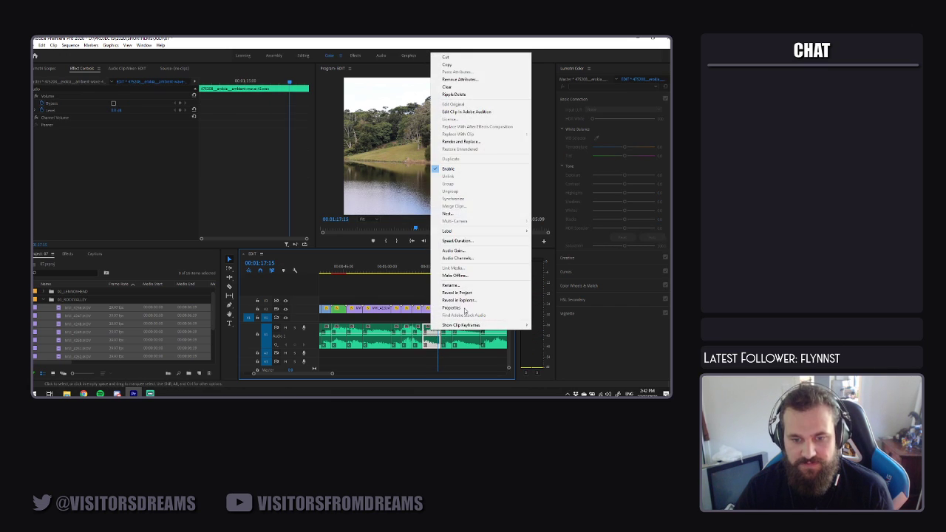
{"action": "left_click", "coordinate": [453, 236]}
{"action": "left_click", "coordinate": [367, 250]}
{"action": "right_click", "coordinate": [438, 308]}
{"action": "left_click", "coordinate": [462, 263]}
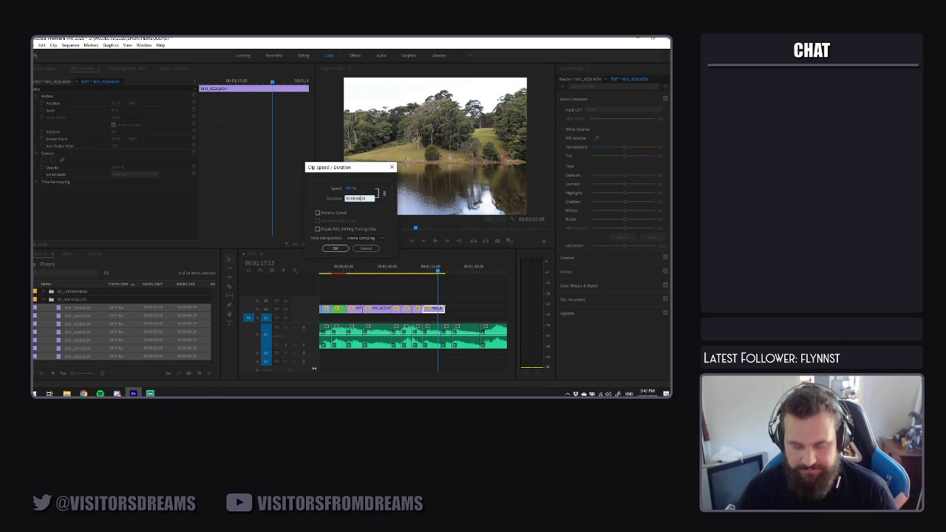
{"action": "left_click", "coordinate": [336, 249]}
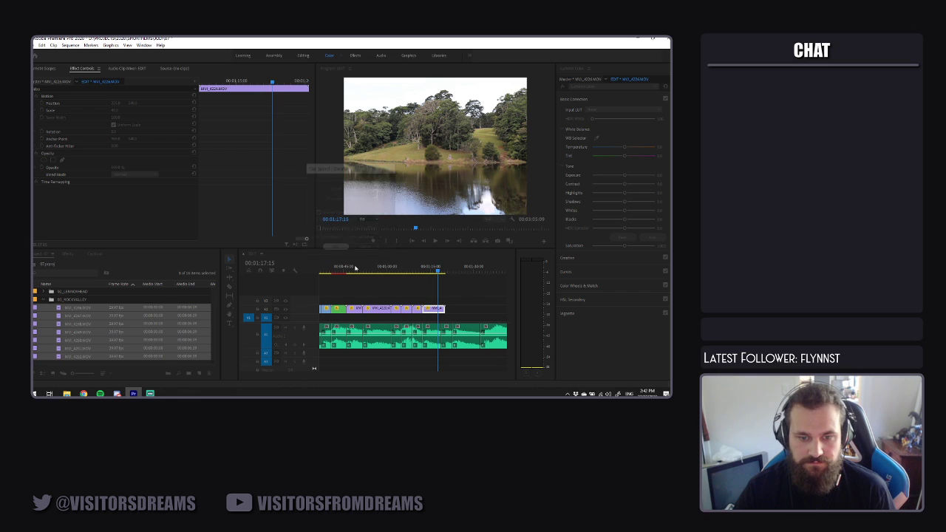
{"action": "left_click", "coordinate": [420, 271]}
{"action": "left_click", "coordinate": [426, 279]}
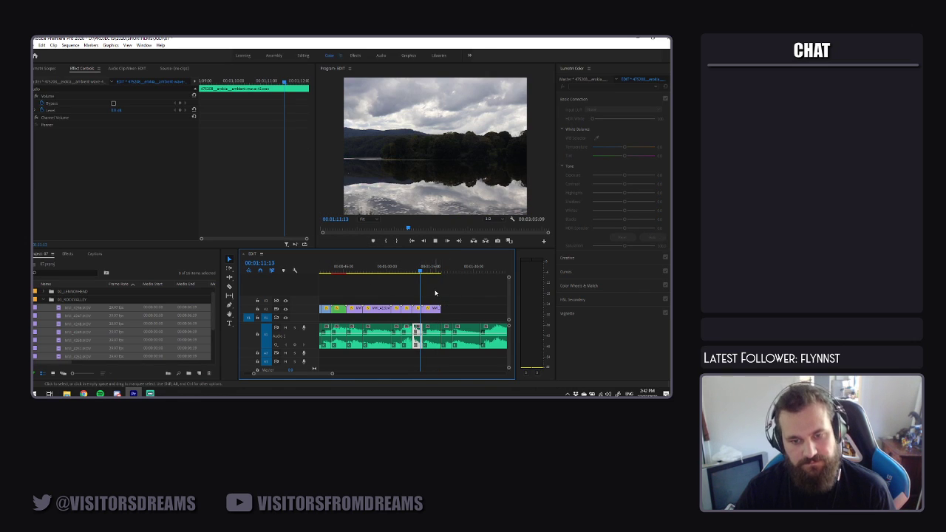
{"action": "key", "text": "space"}
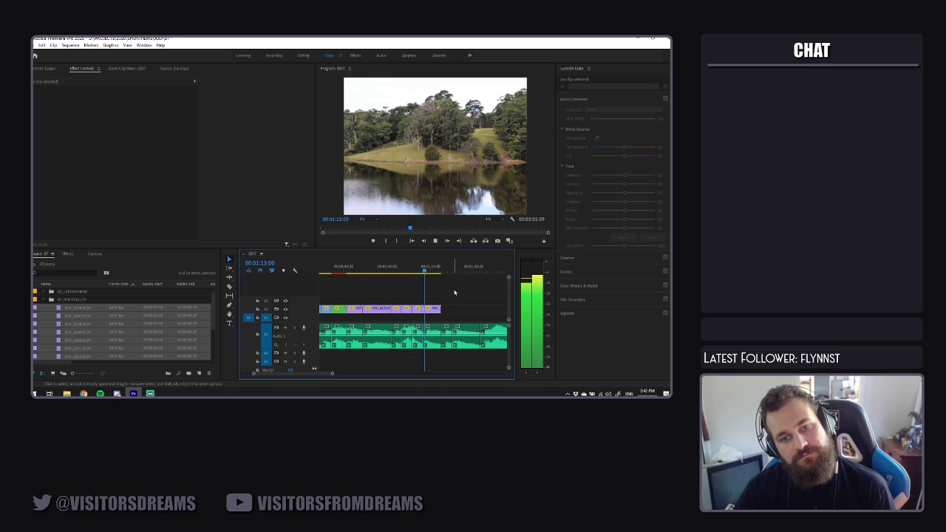
Shift the lakeshore clip's picture back to the right and play it through to its end
{"action": "left_click", "coordinate": [433, 308]}
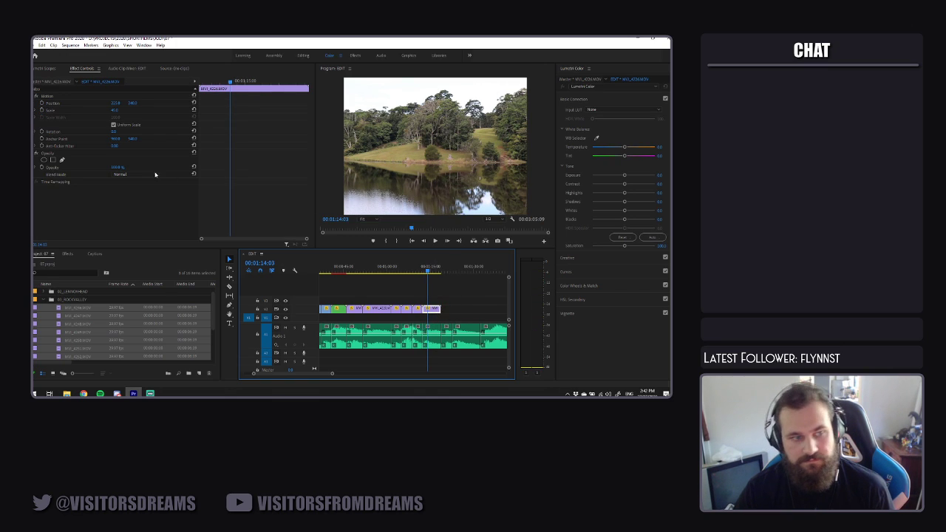
{"action": "left_click_drag", "start_coordinate": [115, 102], "coordinate": [167, 103]}
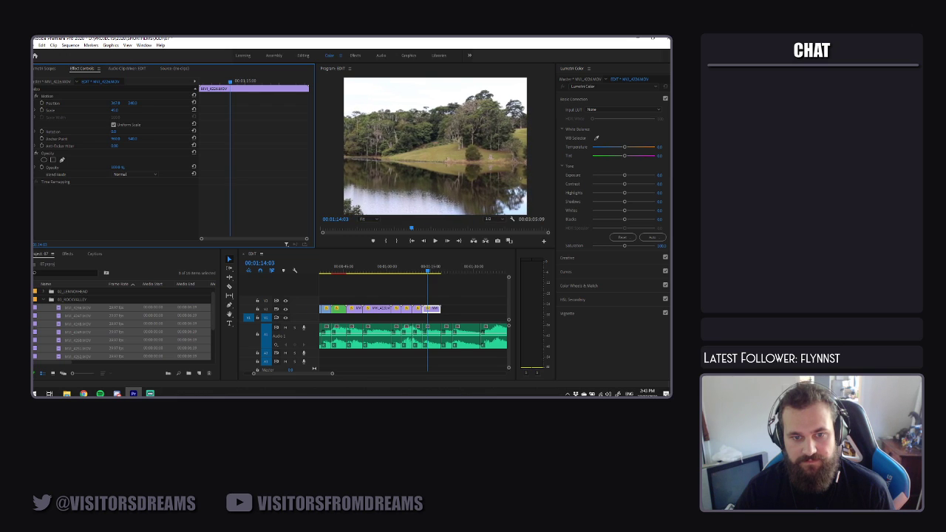
{"action": "key", "text": "space"}
{"action": "left_click", "coordinate": [486, 297]}
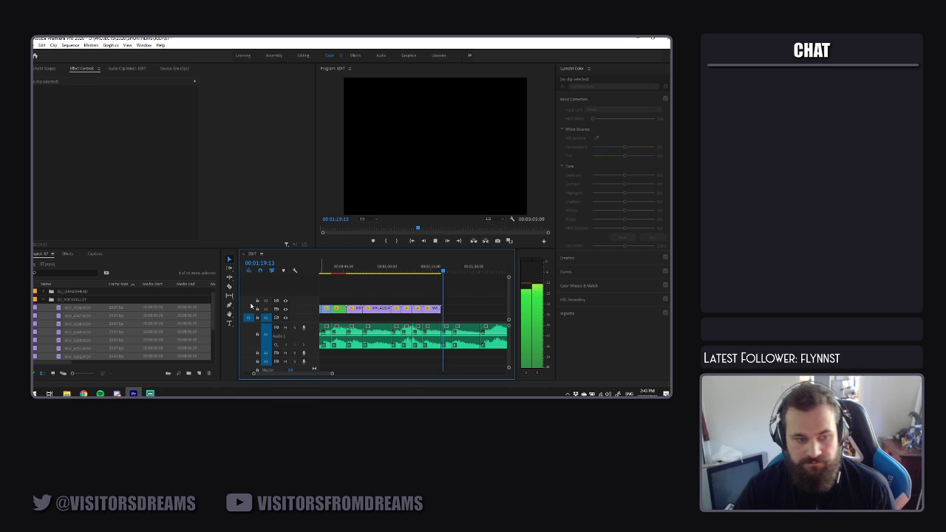
Place the hilltop-trees clip directly after the lakeshore clip, scale it down and shift its picture to the right
{"action": "key", "text": "space"}
{"action": "key", "text": "d"}
{"action": "left_click_drag", "start_coordinate": [325, 377], "coordinate": [335, 380]}
{"action": "left_click_drag", "start_coordinate": [423, 309], "coordinate": [355, 314]}
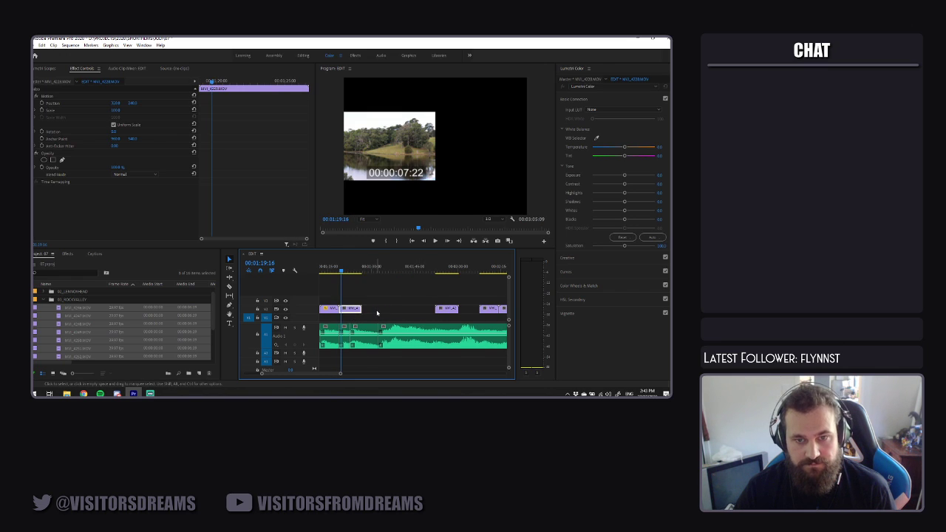
{"action": "left_click_drag", "start_coordinate": [119, 111], "coordinate": [189, 103]}
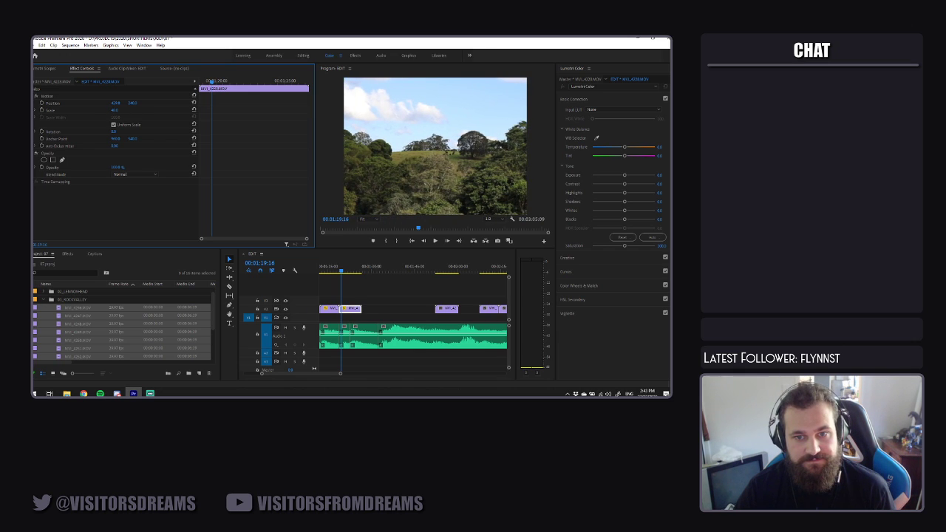
{"action": "key", "text": "space"}
{"action": "key", "text": "space"}
Set the hilltop-trees clip's duration to match the short audio segment beneath it and play from the preceding clip
{"action": "left_click", "coordinate": [345, 334]}
{"action": "right_click", "coordinate": [345, 335]}
{"action": "left_click", "coordinate": [386, 260]}
{"action": "left_click", "coordinate": [366, 248]}
{"action": "right_click", "coordinate": [370, 307]}
{"action": "left_click", "coordinate": [384, 260]}
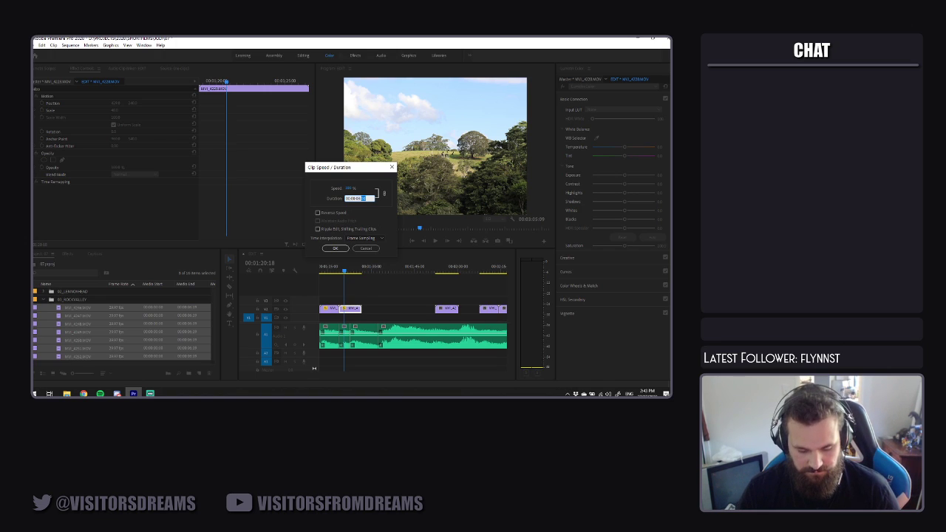
{"action": "left_click", "coordinate": [339, 249]}
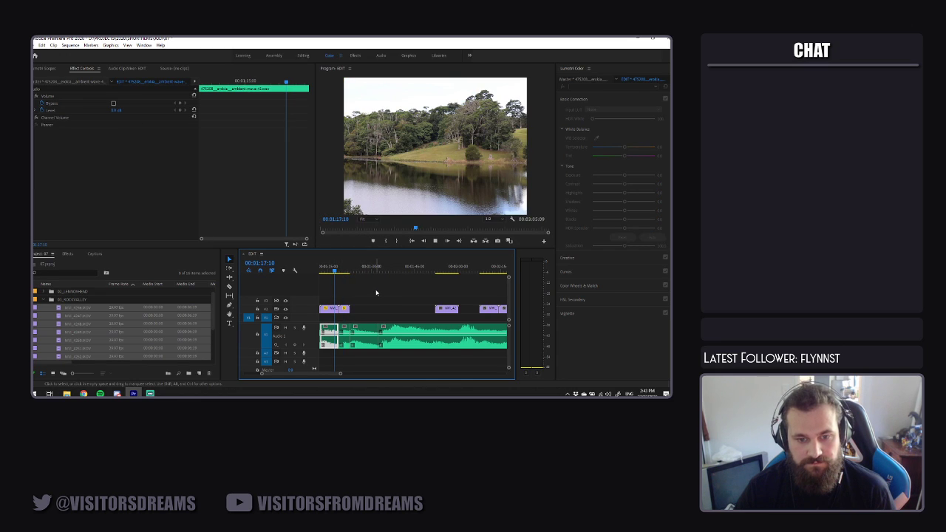
{"action": "left_click", "coordinate": [376, 293]}
{"action": "key", "text": "space"}
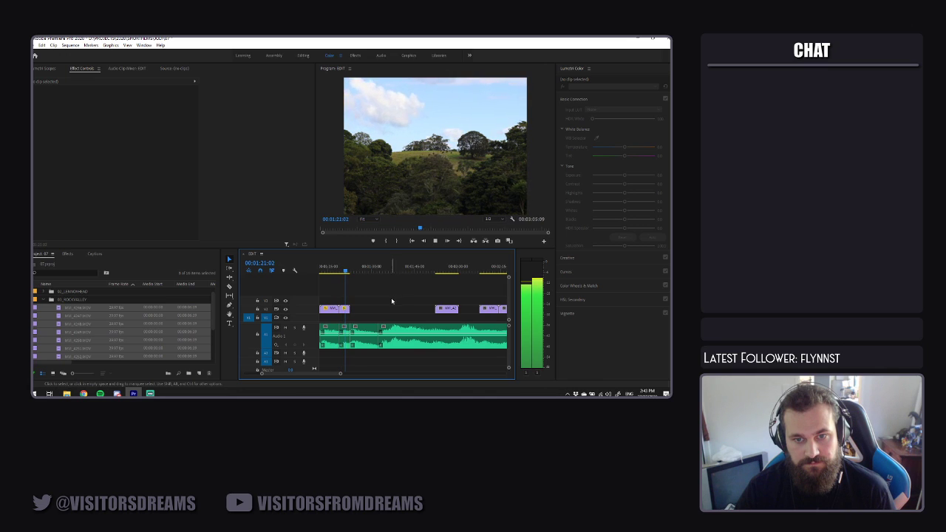
Place the tree-framed paddock clip directly after the hilltop-trees clip, scale it down and shift its picture to the right
{"action": "left_click_drag", "start_coordinate": [456, 311], "coordinate": [368, 315]}
{"action": "right_click", "coordinate": [366, 313]}
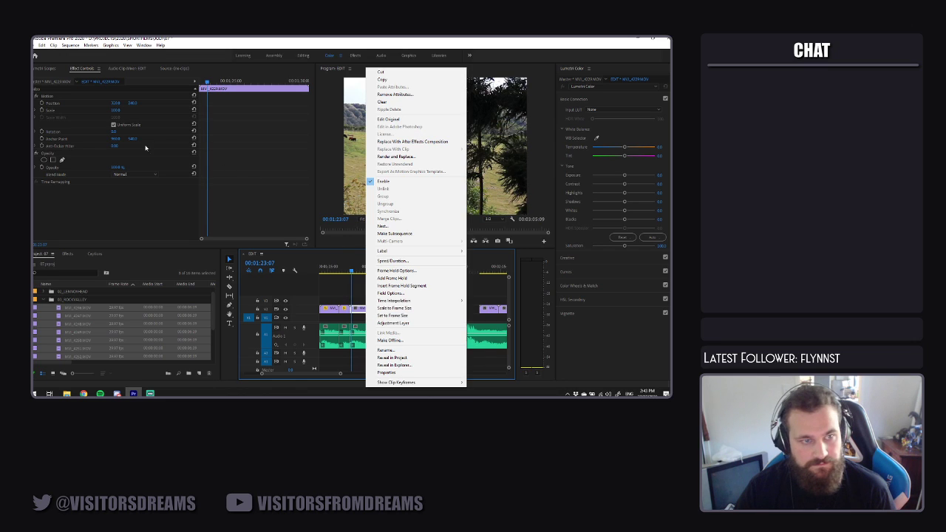
{"action": "left_click", "coordinate": [116, 109]}
{"action": "left_click_drag", "start_coordinate": [120, 110], "coordinate": [172, 102]}
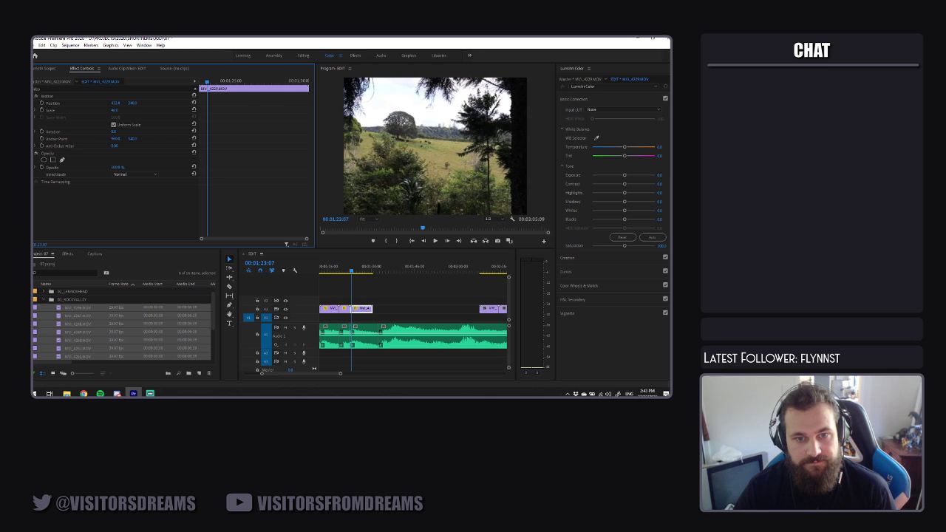
Set the paddock clip's duration to match the audio segment beneath it, with time interpolation set to Frame Blending
{"action": "right_click", "coordinate": [374, 330]}
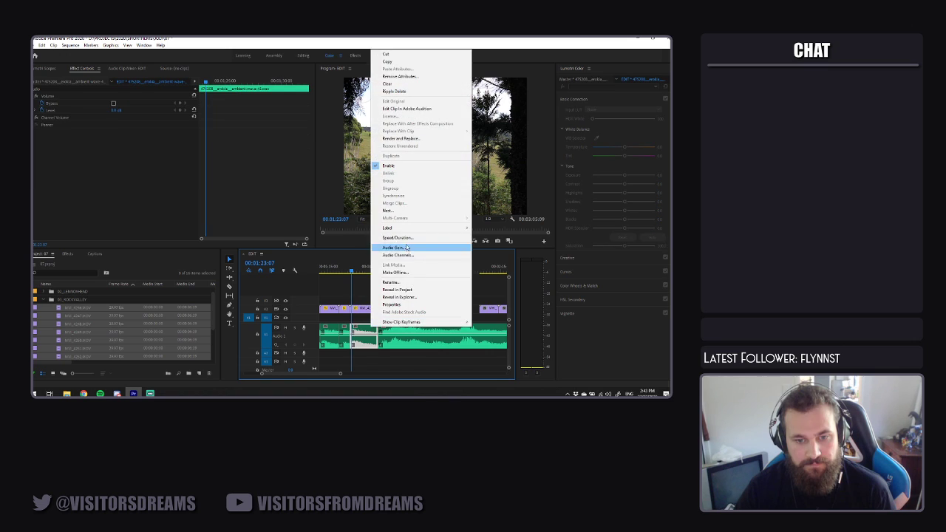
{"action": "left_click", "coordinate": [385, 240]}
{"action": "right_click", "coordinate": [365, 309]}
{"action": "left_click", "coordinate": [401, 263]}
{"action": "left_click", "coordinate": [368, 238]}
{"action": "left_click", "coordinate": [369, 247]}
{"action": "left_click", "coordinate": [361, 199]}
{"action": "key", "text": "BackSpace"}
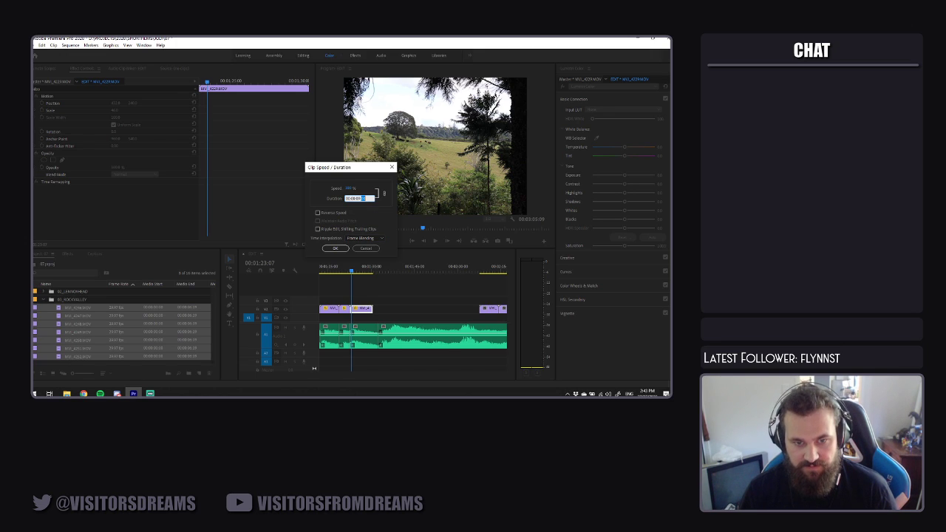
{"action": "key", "text": "Return"}
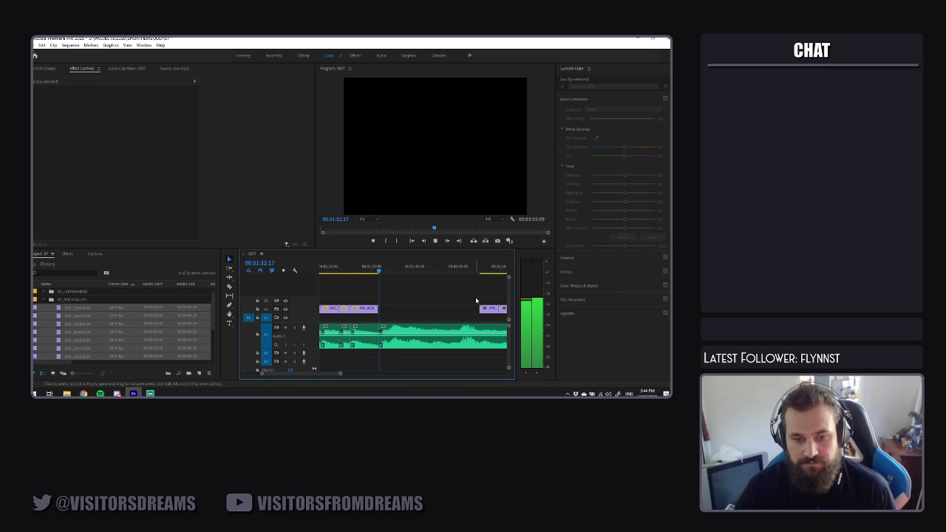
Split the ambient audio after the paddock clip at about 00:01:36 and 00:01:43 with the Razor tool
{"action": "key", "text": "c"}
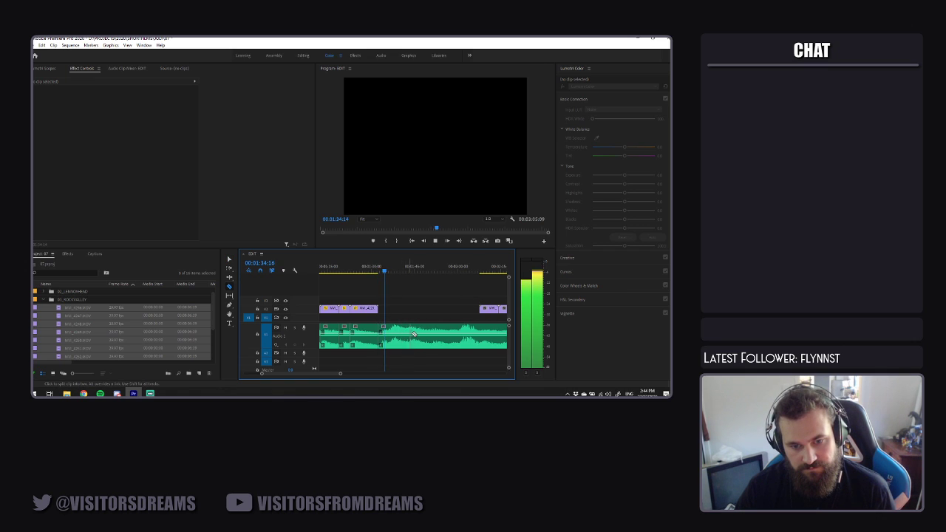
{"action": "left_click", "coordinate": [390, 324]}
{"action": "left_click_drag", "start_coordinate": [340, 374], "coordinate": [333, 379]}
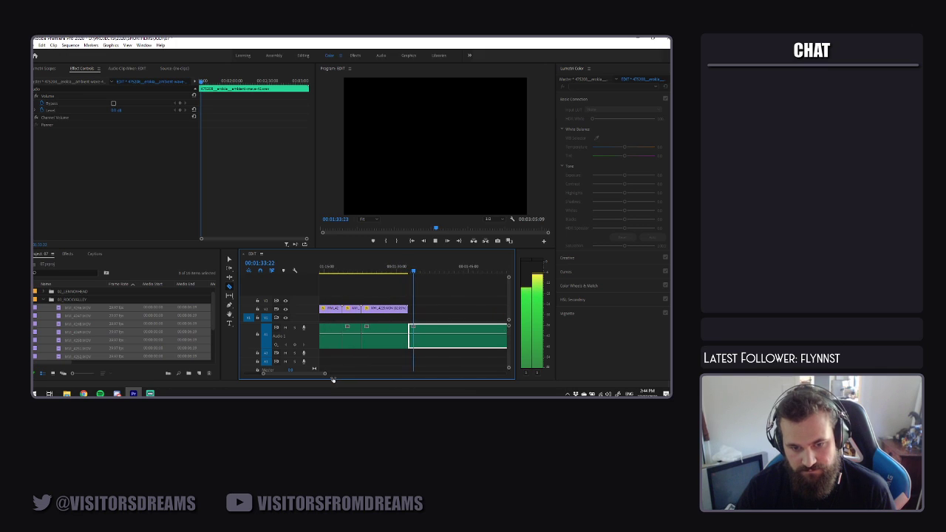
{"action": "left_click", "coordinate": [432, 340]}
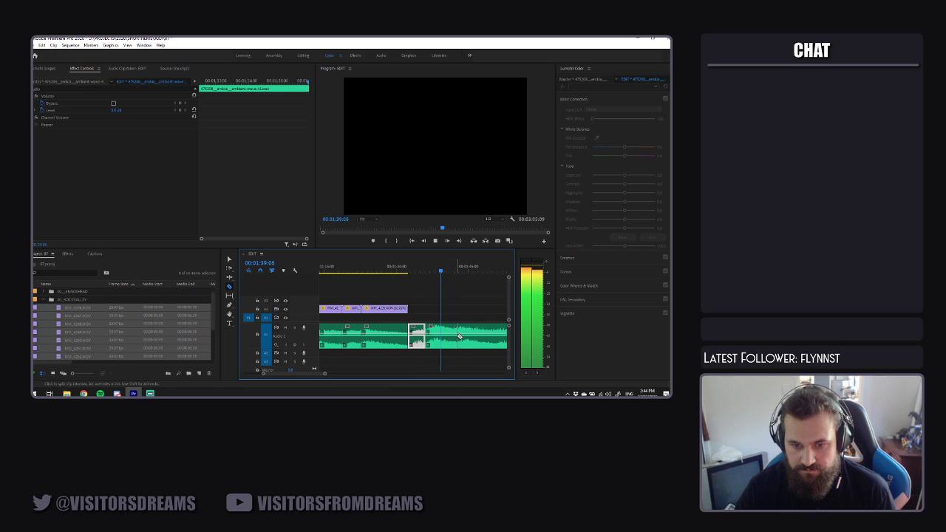
{"action": "left_click", "coordinate": [448, 336]}
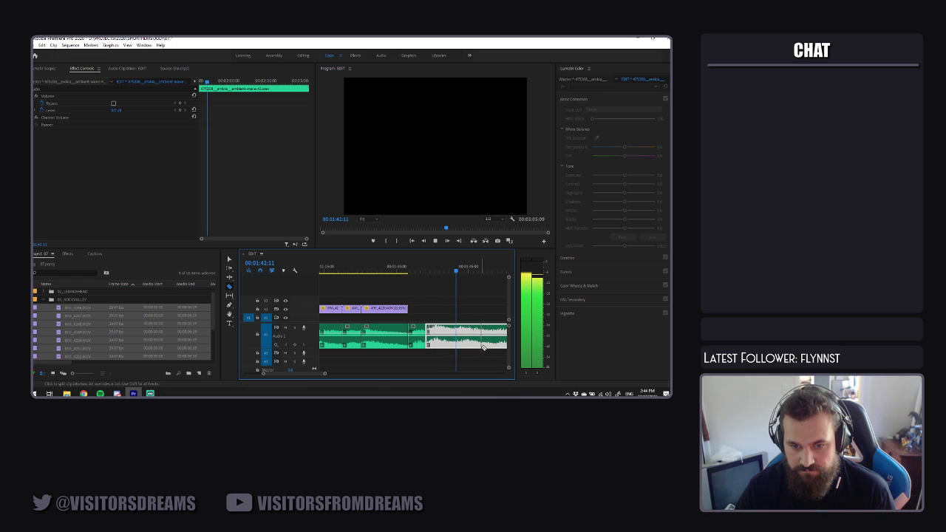
{"action": "key", "text": "space"}
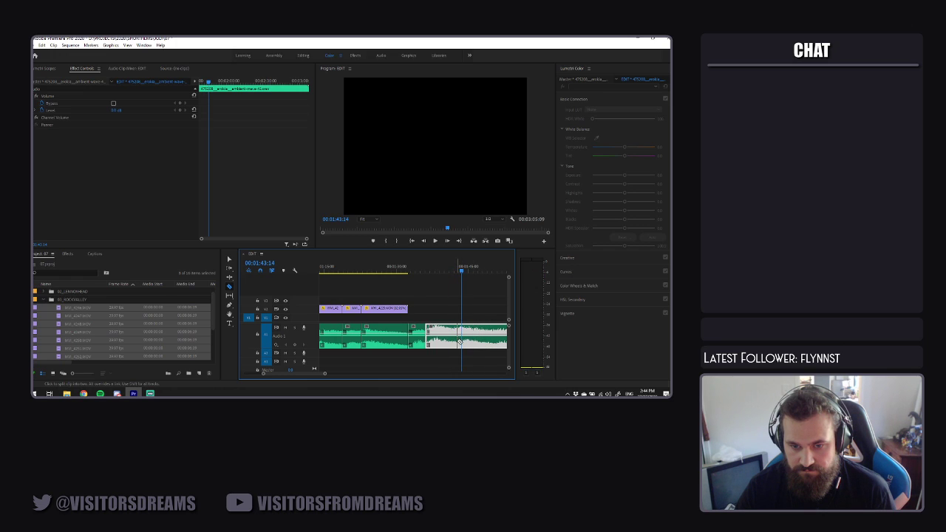
{"action": "left_click", "coordinate": [459, 343]}
Listen to the ambient audio from 00:01:43 and split it at about 00:01:57 with the Razor tool
{"action": "key", "text": "space"}
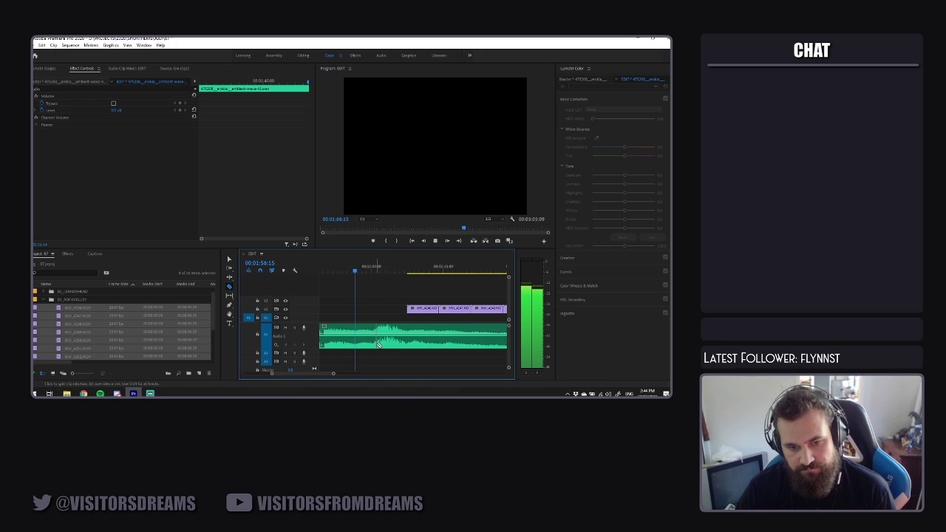
{"action": "key", "text": "space"}
{"action": "left_click", "coordinate": [343, 272]}
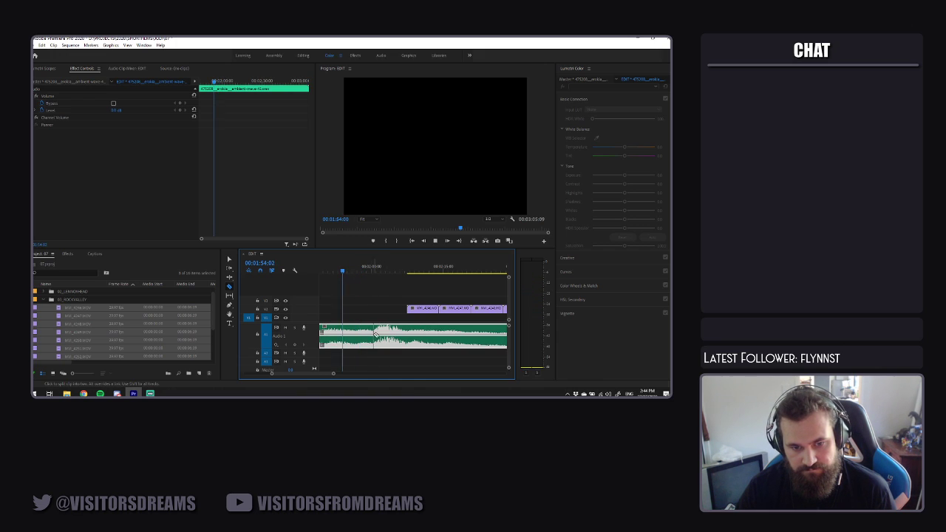
{"action": "key", "text": "space"}
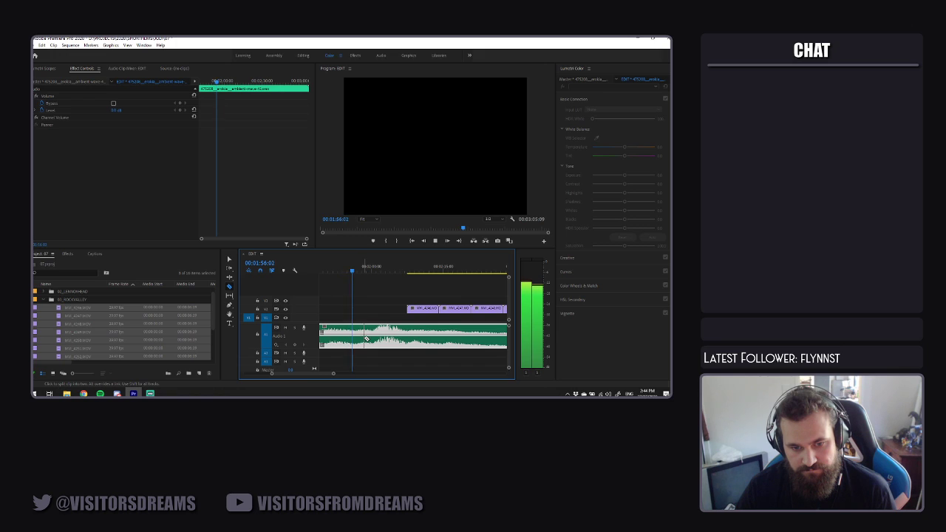
{"action": "key", "text": "space"}
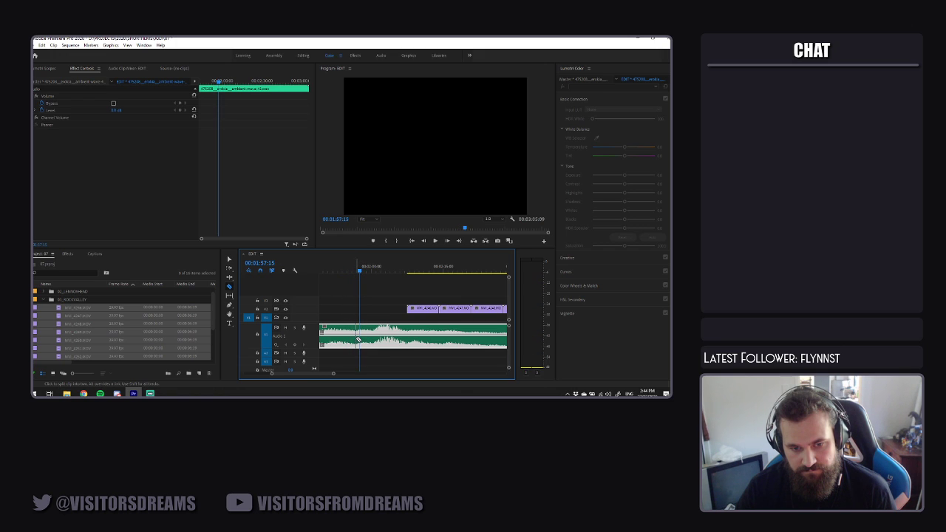
{"action": "left_click", "coordinate": [359, 339]}
Play on from 00:01:57 and split the ambient audio again at about 00:02:00, just before the sound swells
{"action": "left_click_drag", "start_coordinate": [271, 374], "coordinate": [252, 374]}
{"action": "key", "text": "v"}
{"action": "left_click", "coordinate": [394, 303]}
{"action": "mouse_move", "coordinate": [340, 374]}
{"action": "left_mouse_down"}
{"action": "mouse_move", "coordinate": [349, 378]}
{"action": "mouse_move", "coordinate": [308, 383]}
{"action": "mouse_move", "coordinate": [339, 383]}
{"action": "left_mouse_up"}
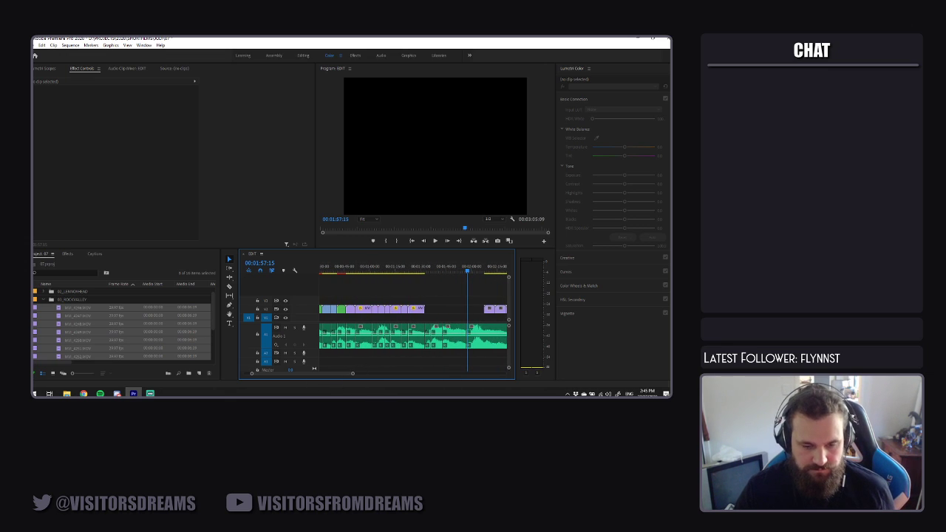
{"action": "key", "text": "space"}
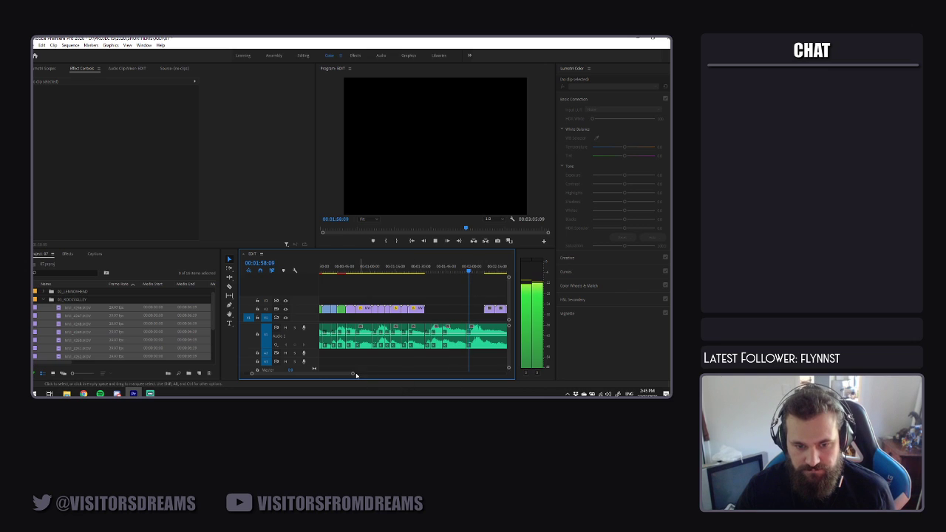
{"action": "left_click_drag", "start_coordinate": [354, 374], "coordinate": [331, 374]}
{"action": "key", "text": "c"}
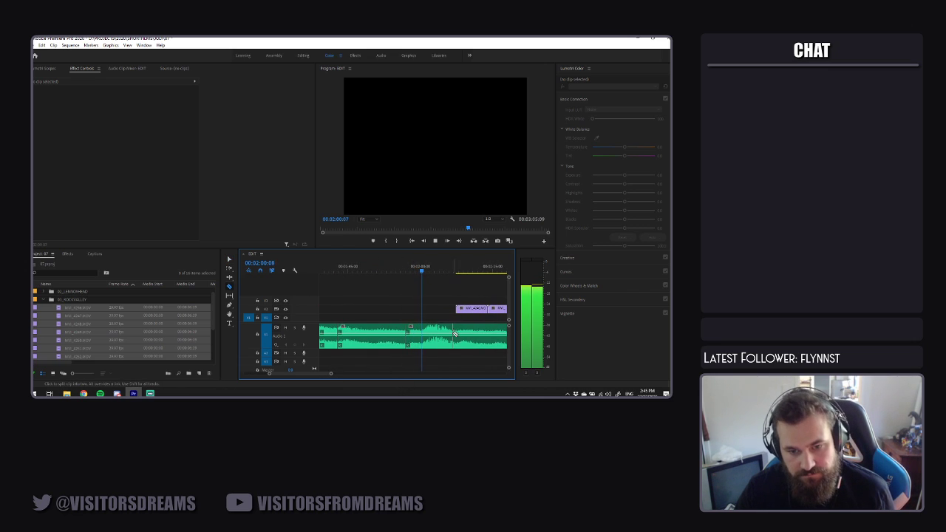
{"action": "key", "text": "v"}
{"action": "left_click", "coordinate": [447, 335]}
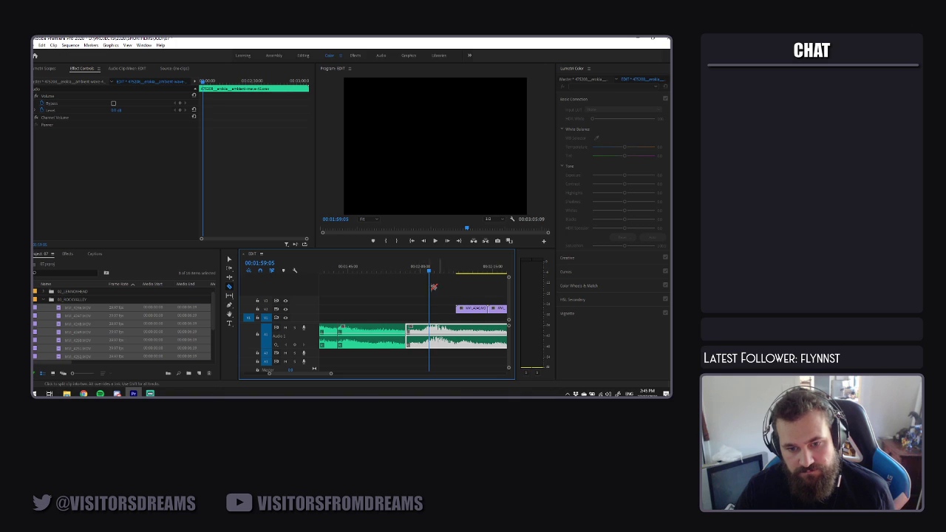
{"action": "key", "text": "space"}
{"action": "left_click", "coordinate": [425, 342]}
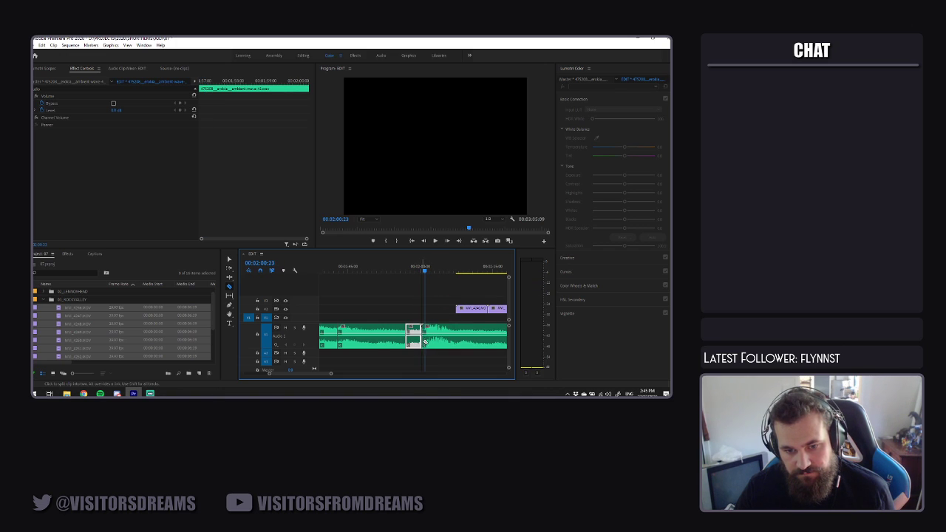
Split the ambient audio at about 00:02:05 and at 00:02:07:19, where the remaining unplaced clips begin
{"action": "key", "text": "space"}
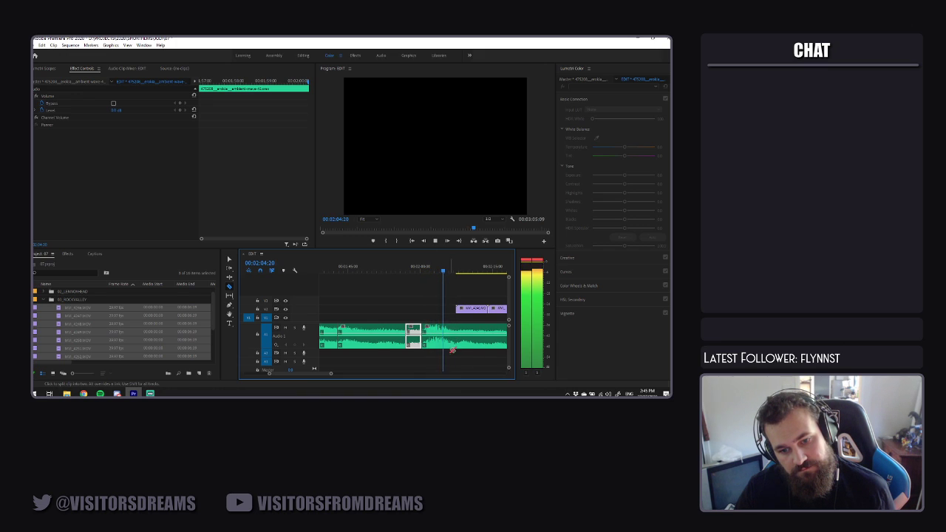
{"action": "left_click", "coordinate": [445, 343]}
{"action": "key", "text": "space"}
{"action": "key", "text": "space"}
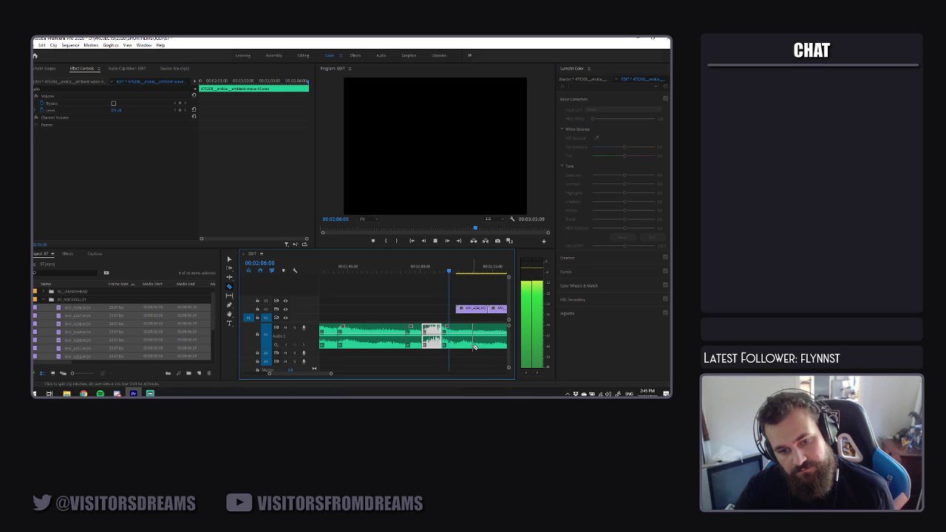
{"action": "left_click", "coordinate": [459, 342]}
{"action": "key", "text": "space"}
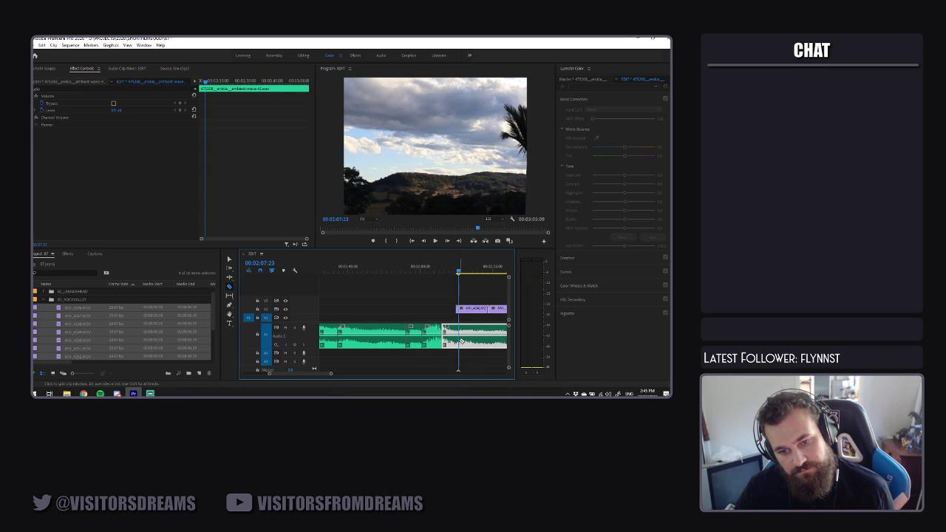
{"action": "left_click_drag", "start_coordinate": [459, 272], "coordinate": [457, 272]}
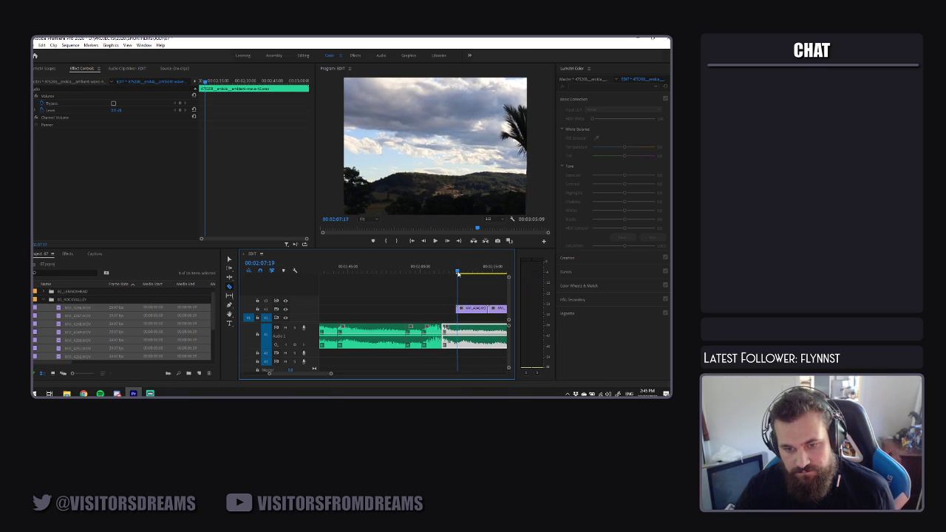
{"action": "left_click", "coordinate": [458, 337]}
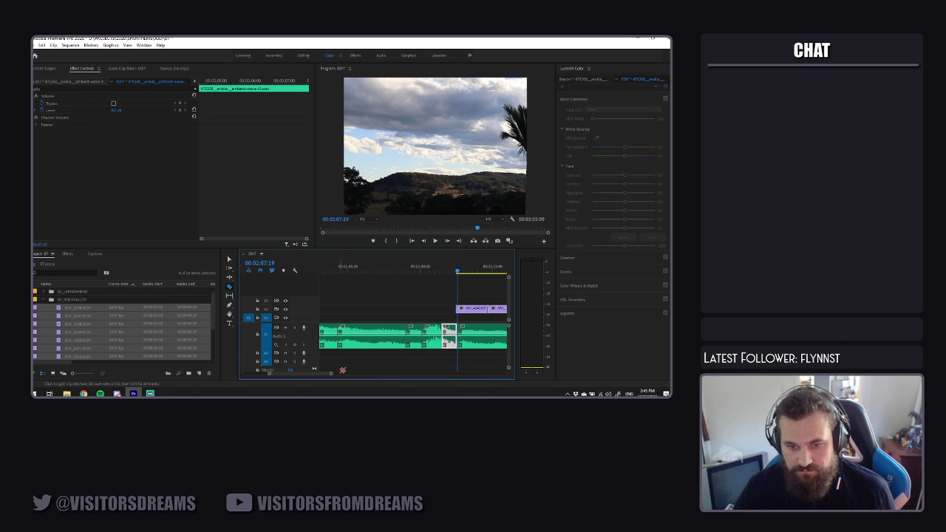
Place the first remaining clip, MVI_4246.MOV, directly after the paddock clip on the video track
{"action": "left_click_drag", "start_coordinate": [332, 374], "coordinate": [373, 375]}
{"action": "key", "text": "v"}
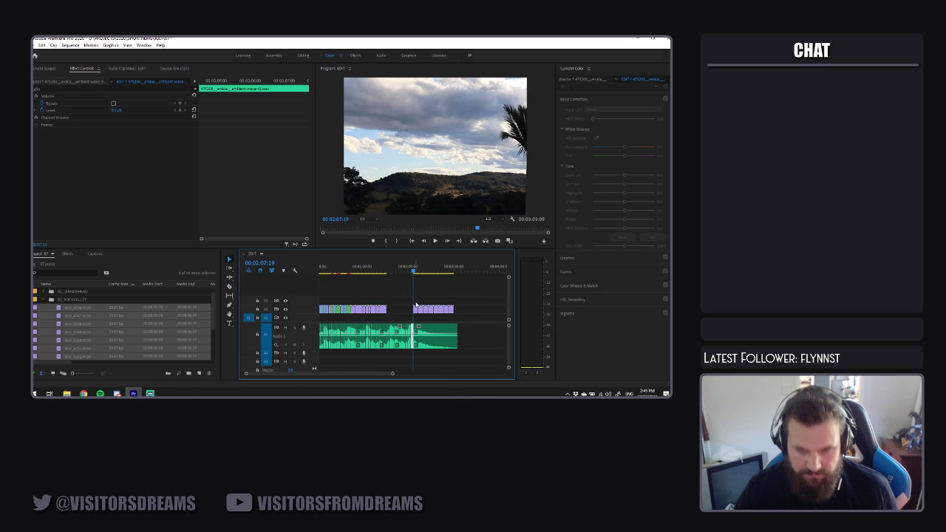
{"action": "left_click", "coordinate": [422, 289]}
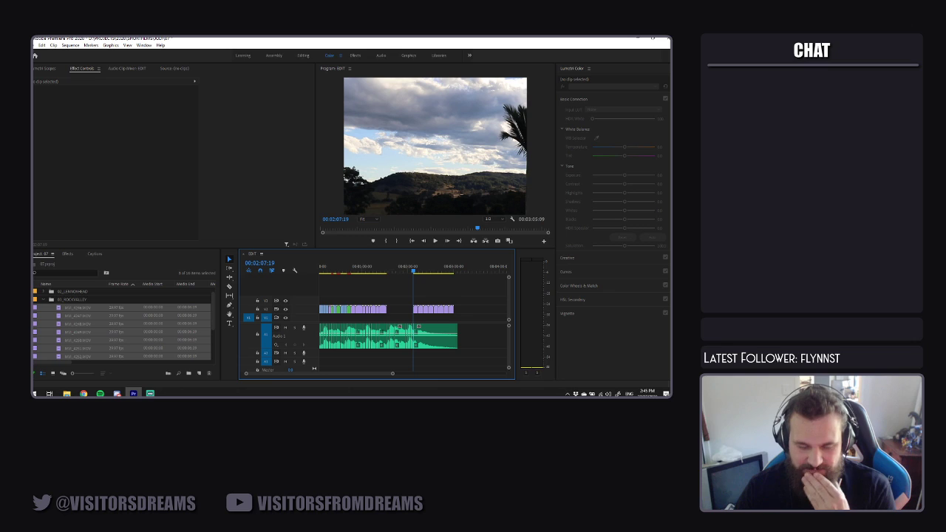
{"action": "left_click", "coordinate": [394, 271]}
{"action": "left_click_drag", "start_coordinate": [393, 374], "coordinate": [372, 376]}
{"action": "scroll", "coordinate": [372, 376], "scroll_direction": "down", "scroll_amount": 1}
{"action": "left_click_drag", "start_coordinate": [476, 312], "coordinate": [404, 311]}
Scale down the palm-tree landscape clip, adjust its horizontal position and play it to check the framing
{"action": "left_click", "coordinate": [397, 271]}
{"action": "key", "text": "space"}
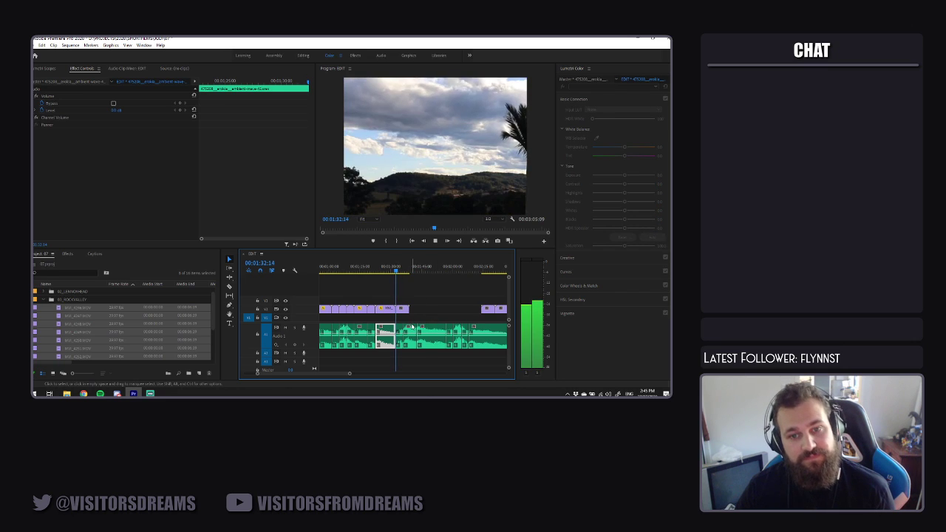
{"action": "key", "text": "space"}
{"action": "left_click", "coordinate": [402, 309]}
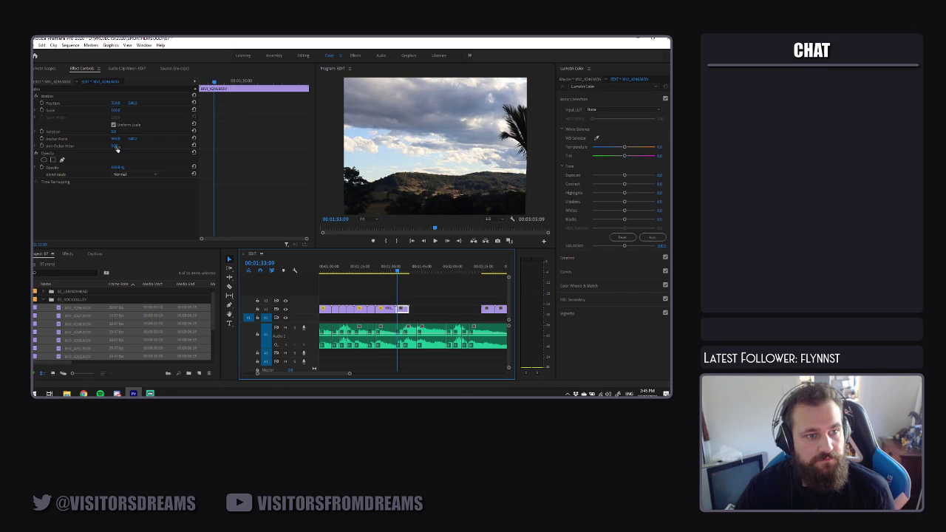
{"action": "left_click_drag", "start_coordinate": [115, 110], "coordinate": [61, 103]}
{"action": "key", "text": "space"}
{"action": "key", "text": "space"}
Set the palm-tree clip's duration to match the audio segment beneath it
{"action": "left_click", "coordinate": [400, 330]}
{"action": "right_click", "coordinate": [400, 329]}
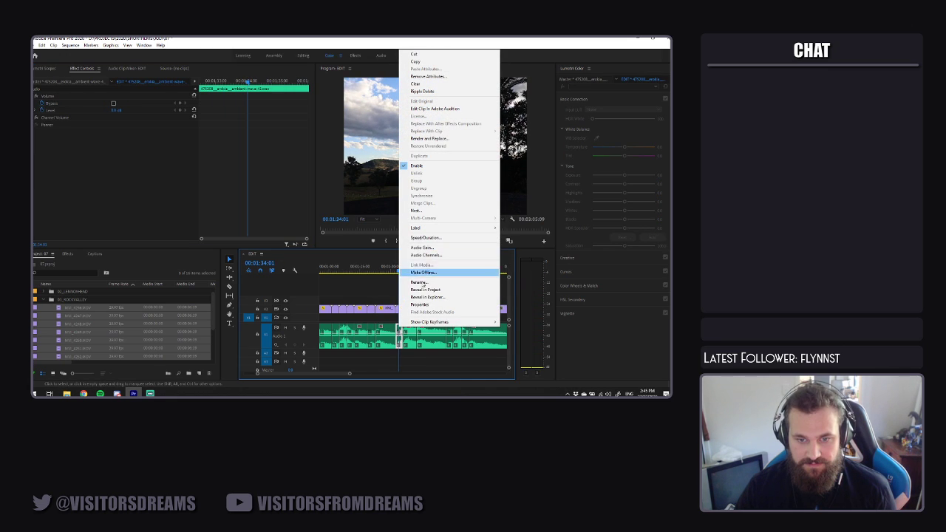
{"action": "left_click", "coordinate": [427, 238]}
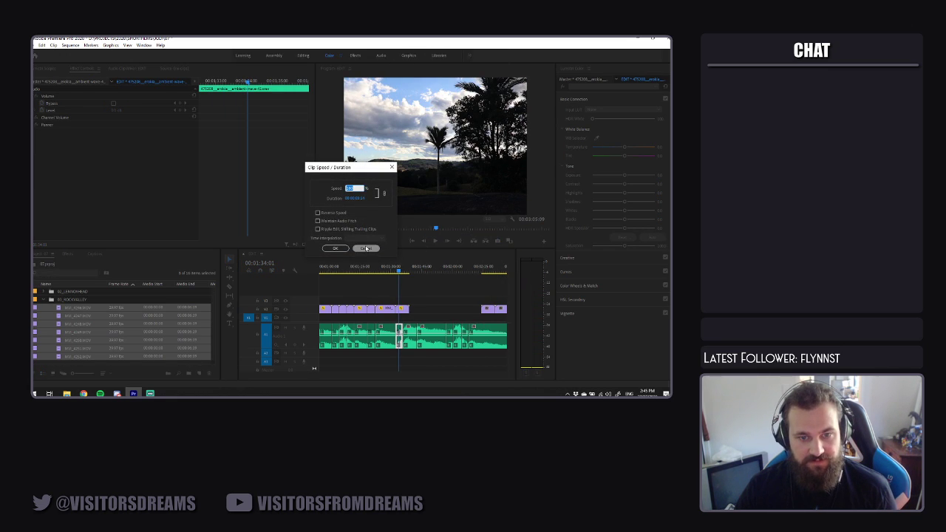
{"action": "left_click", "coordinate": [366, 249]}
{"action": "right_click", "coordinate": [405, 310]}
{"action": "left_click", "coordinate": [431, 260]}
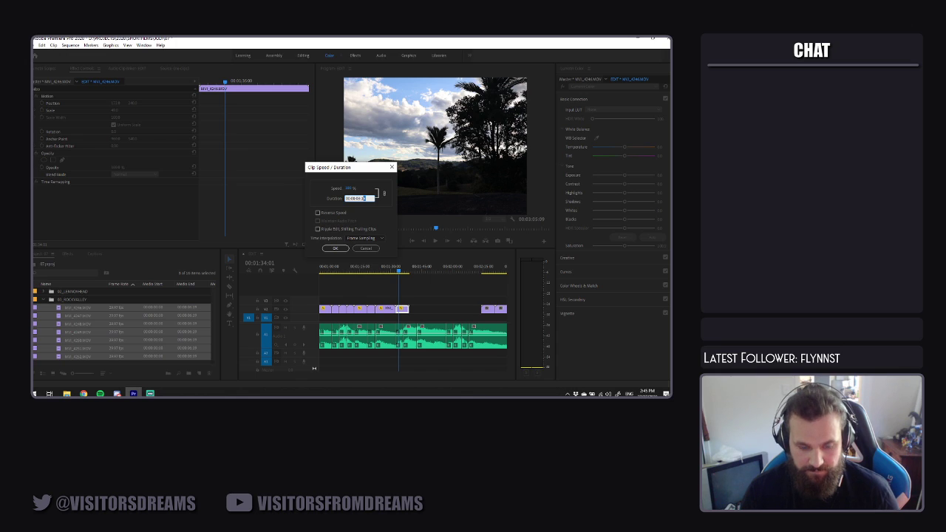
{"action": "left_click", "coordinate": [339, 249]}
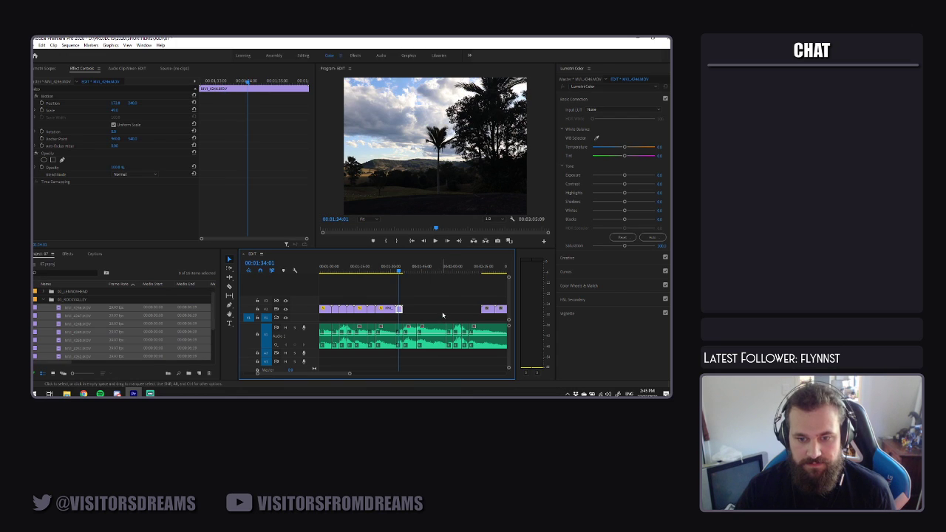
{"action": "left_click", "coordinate": [444, 315]}
Place clip MVI_4247.MOV directly after the palm-tree clip, scale it down and shift its picture right to bring the fence post into view
{"action": "left_click_drag", "start_coordinate": [489, 312], "coordinate": [408, 312]}
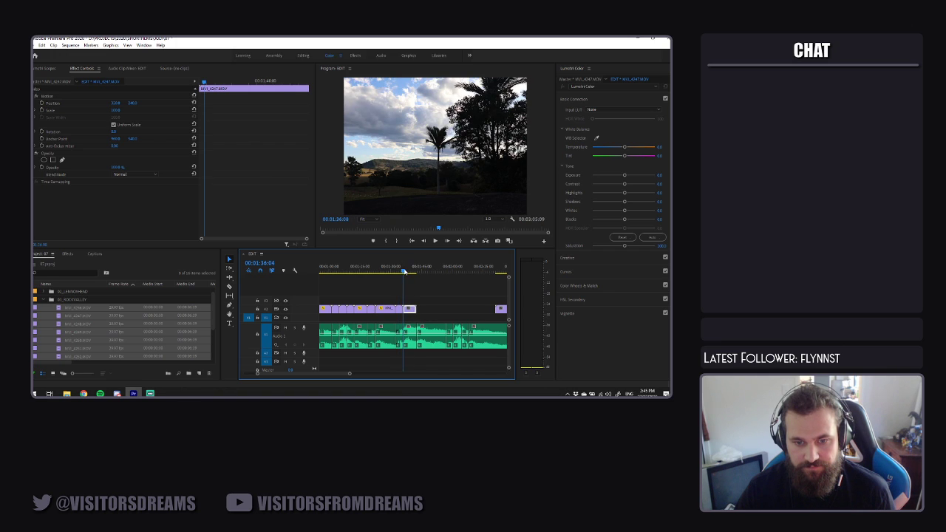
{"action": "key", "text": "space"}
{"action": "key", "text": "space"}
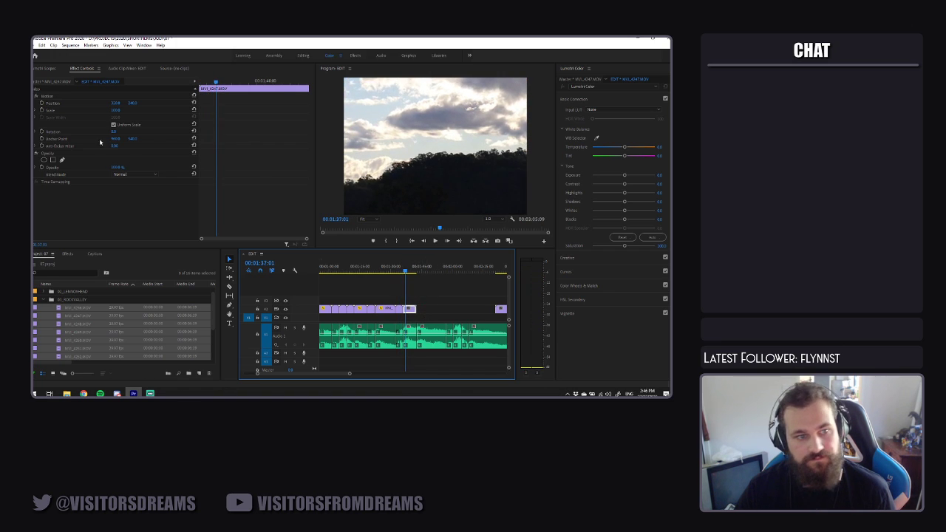
{"action": "left_click_drag", "start_coordinate": [119, 116], "coordinate": [215, 172]}
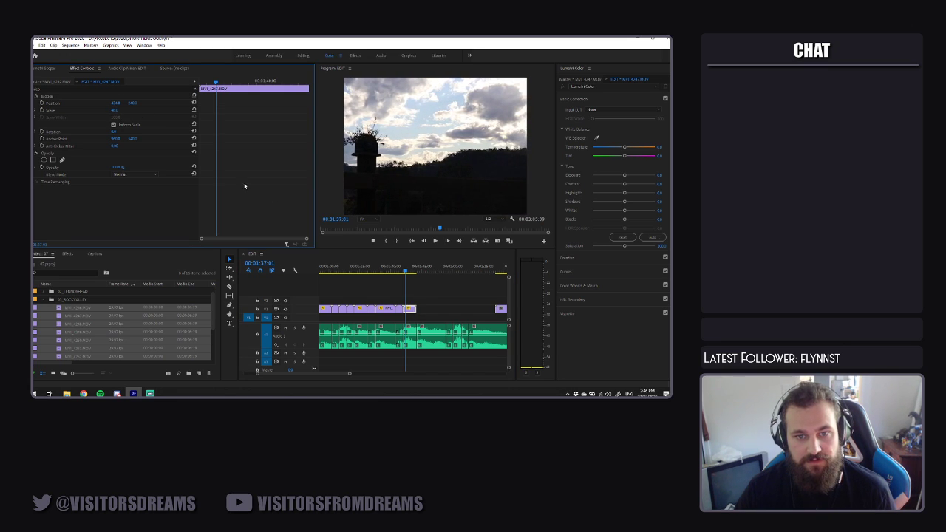
{"action": "key", "text": "space"}
{"action": "key", "text": "space"}
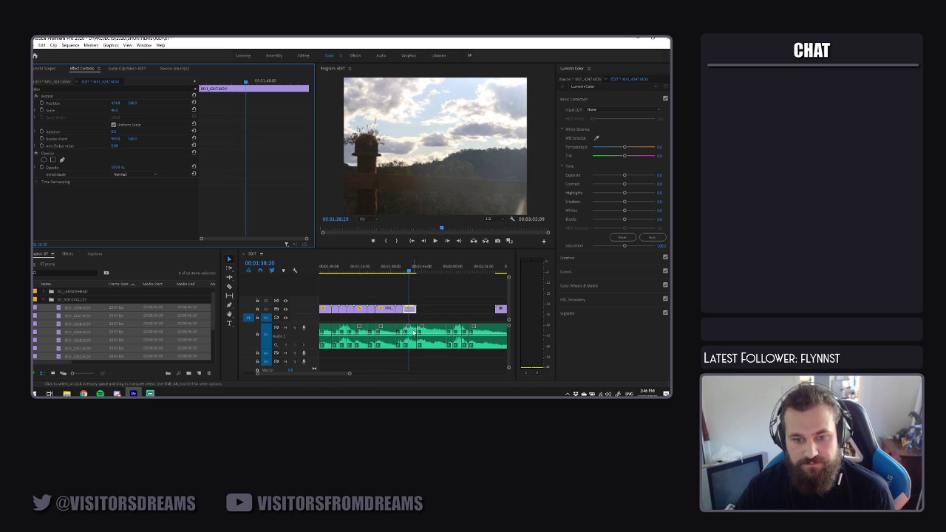
Set the fence-post clip's duration to match the audio segment beneath it, change its time interpolation and play the result
{"action": "right_click", "coordinate": [415, 331]}
{"action": "left_click", "coordinate": [427, 239]}
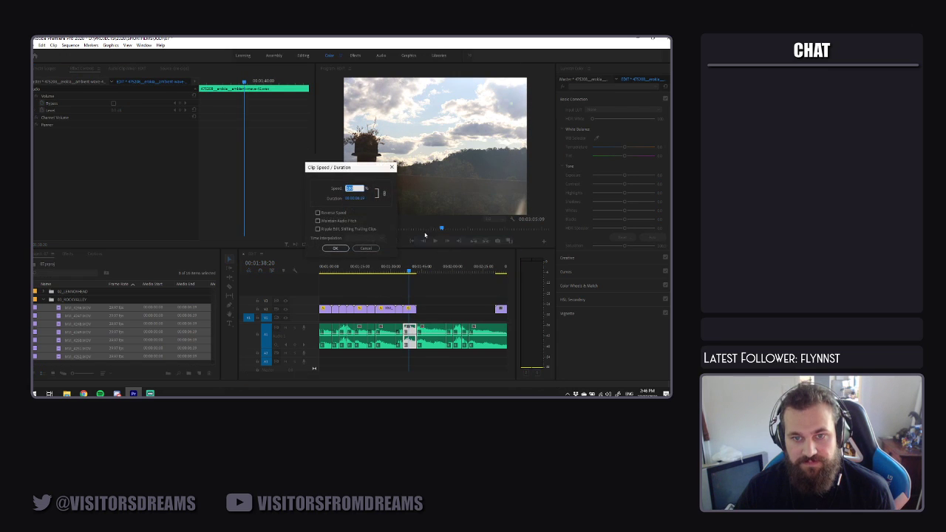
{"action": "left_click", "coordinate": [365, 249]}
{"action": "right_click", "coordinate": [412, 311]}
{"action": "left_click", "coordinate": [441, 263]}
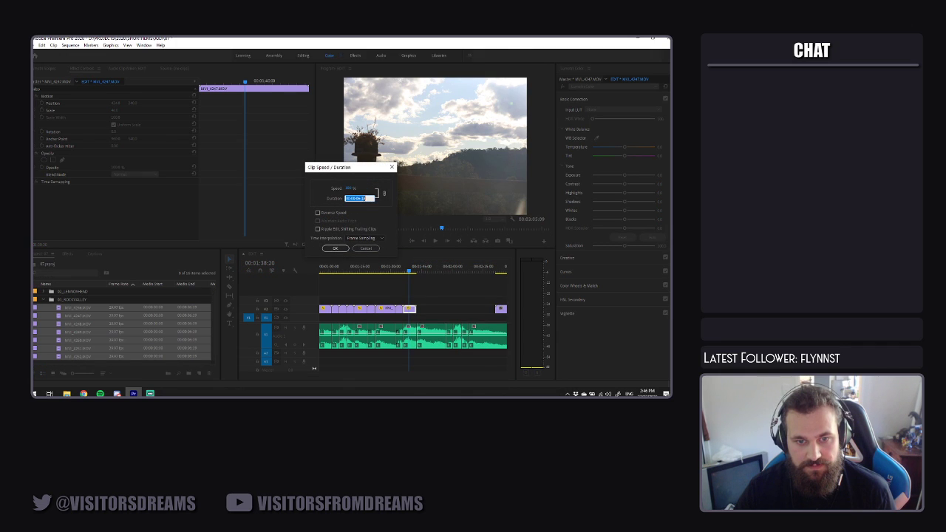
{"action": "left_click", "coordinate": [368, 239]}
{"action": "left_click", "coordinate": [363, 253]}
{"action": "left_click", "coordinate": [338, 249]}
{"action": "left_click", "coordinate": [427, 296]}
{"action": "key", "text": "space"}
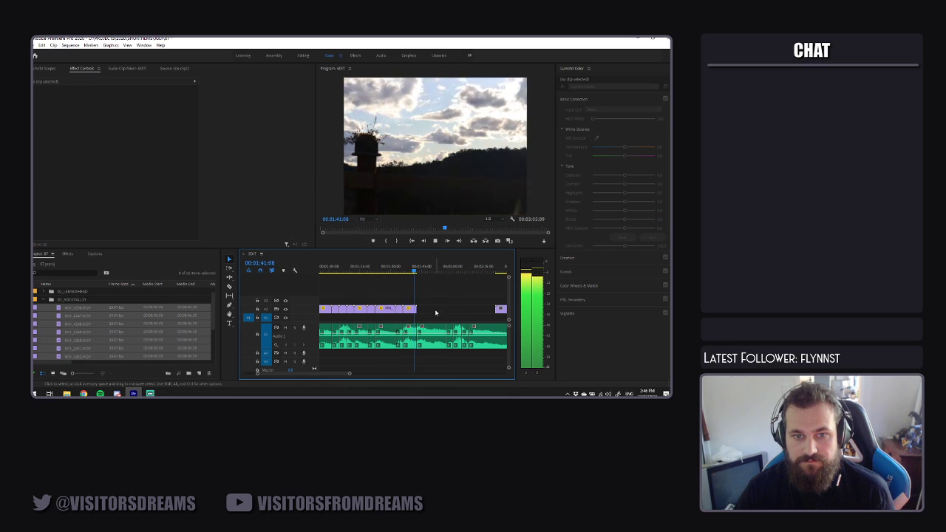
{"action": "key", "text": "space"}
Place the stacked-rocks clip directly after the fence-post clip, scale it down to fit the frame and play it
{"action": "left_click_drag", "start_coordinate": [454, 314], "coordinate": [440, 309]}
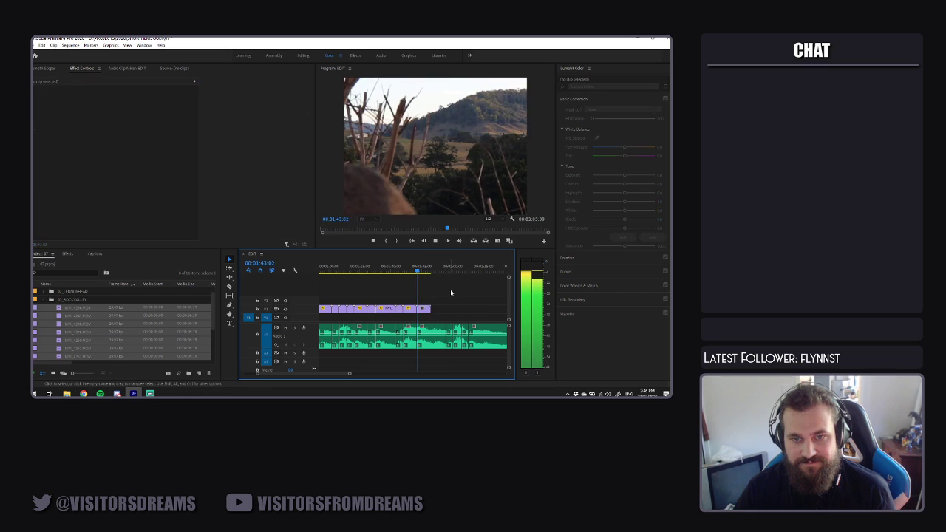
{"action": "key", "text": "space"}
{"action": "left_click_drag", "start_coordinate": [120, 110], "coordinate": [120, 110]}
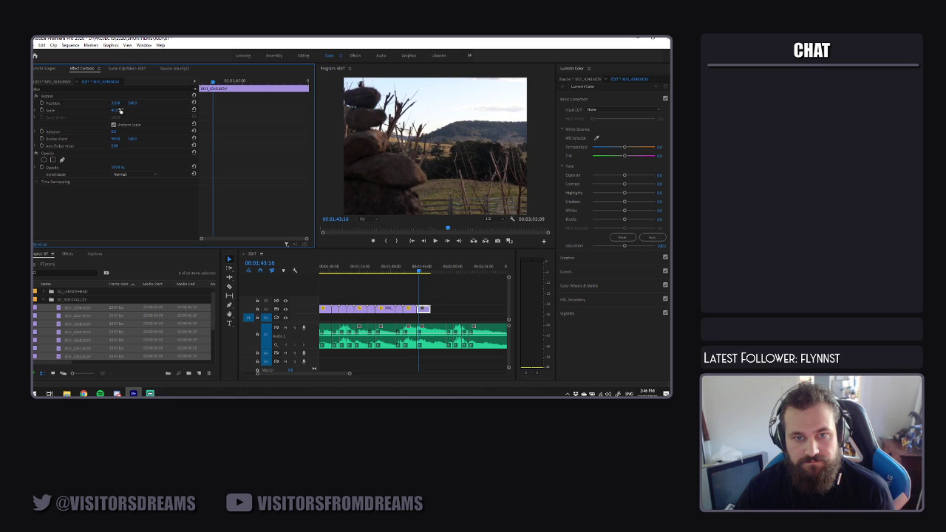
{"action": "key", "text": "space"}
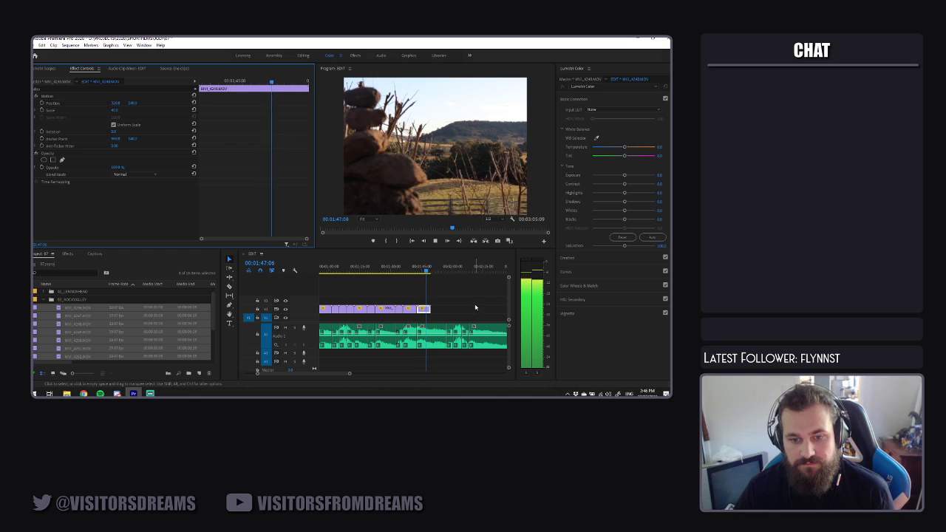
{"action": "key", "text": "space"}
Split the ambient audio beneath the stacked-rocks clip at 00:01:47:17
{"action": "left_click_drag", "start_coordinate": [428, 272], "coordinate": [427, 272]}
{"action": "left_click", "coordinate": [421, 337]}
{"action": "key", "text": "v"}
Set the stacked-rocks clip's duration to match the length of the ambient audio segment beneath it
{"action": "right_click", "coordinate": [421, 332]}
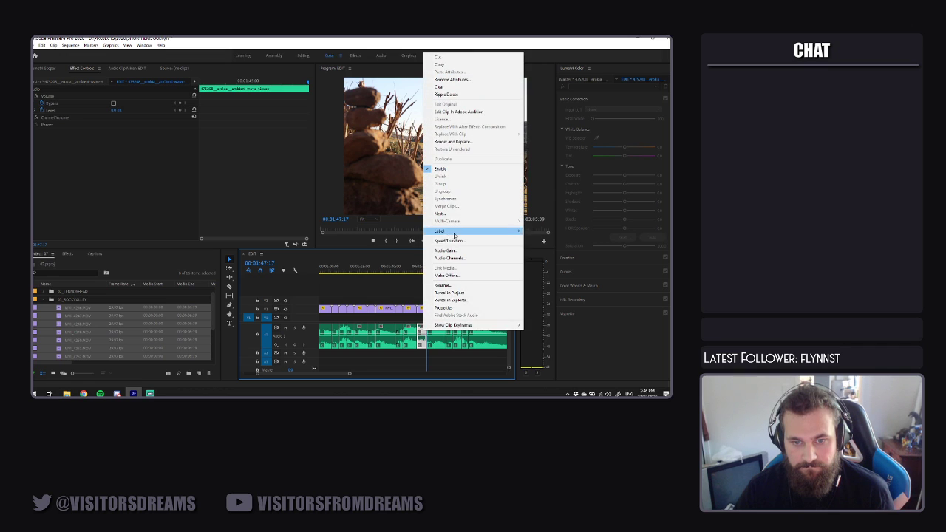
{"action": "left_click", "coordinate": [444, 231]}
{"action": "left_click", "coordinate": [369, 249]}
{"action": "right_click", "coordinate": [427, 310]}
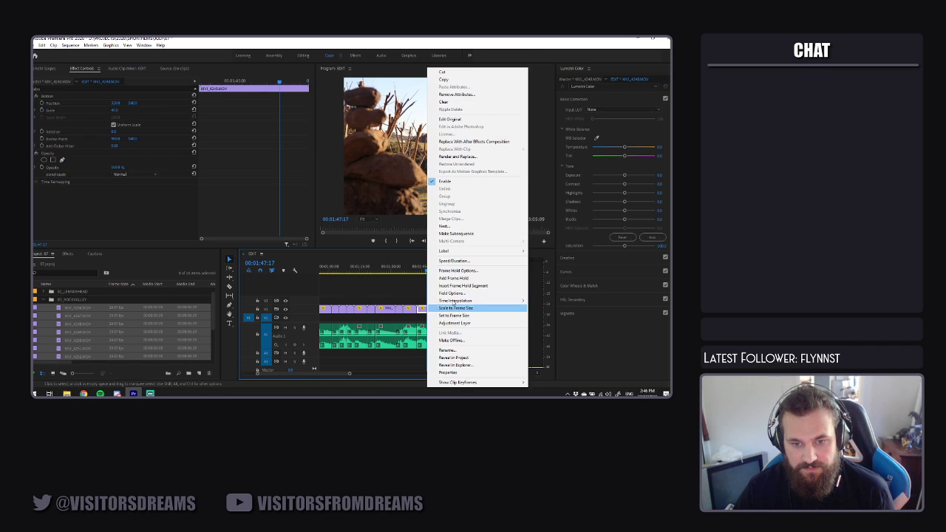
{"action": "left_click", "coordinate": [451, 261]}
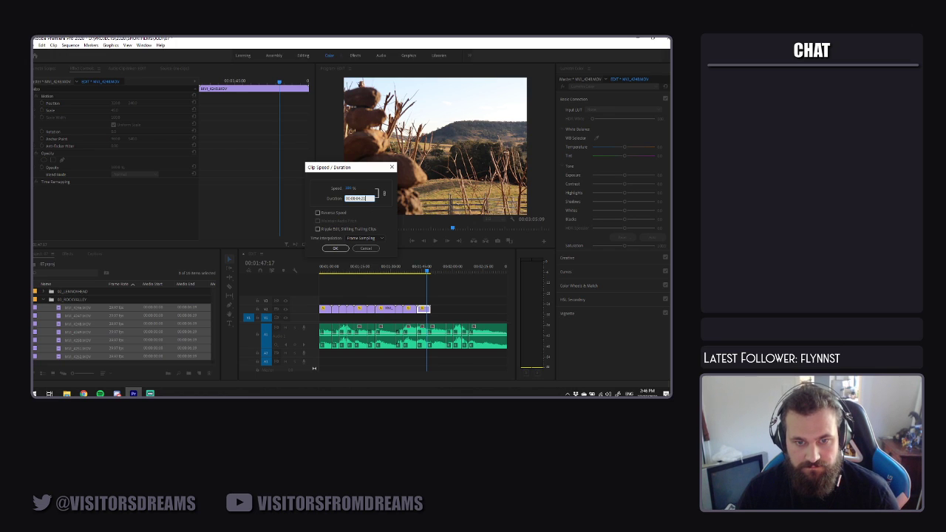
{"action": "left_click", "coordinate": [337, 249]}
Place the vine-covered hillside clip directly after the stacked-rocks clip, scale it down, shift its picture left and play it
{"action": "left_click_drag", "start_coordinate": [323, 375], "coordinate": [336, 376]}
{"action": "scroll", "coordinate": [336, 373], "scroll_direction": "left", "scroll_amount": 3}
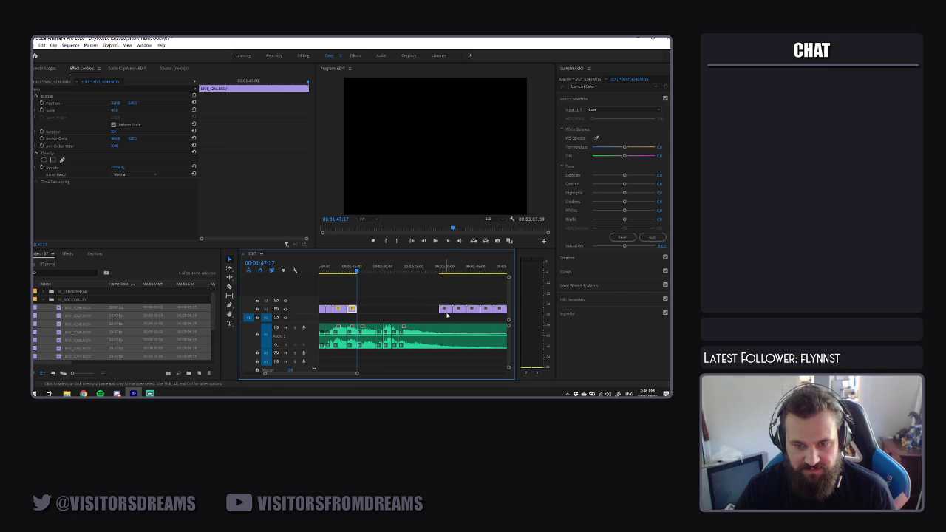
{"action": "left_click_drag", "start_coordinate": [385, 314], "coordinate": [366, 314]}
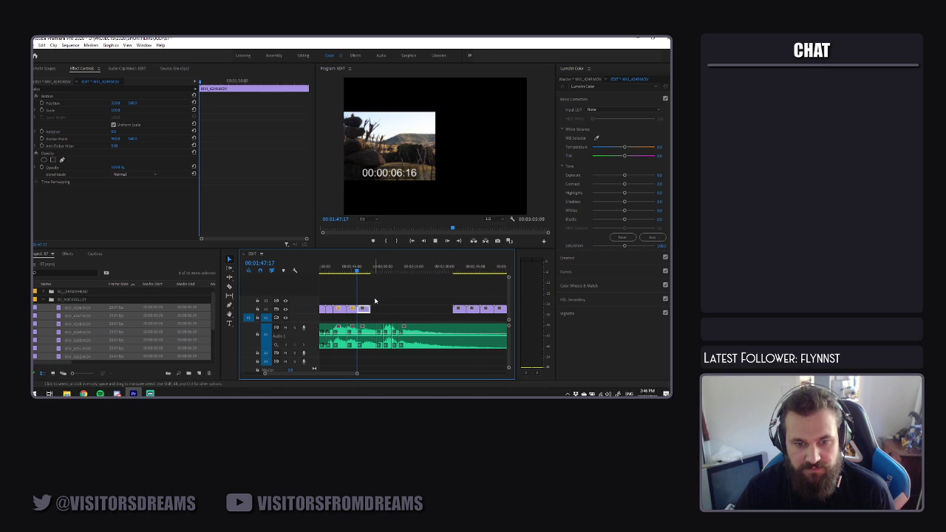
{"action": "key", "text": "space"}
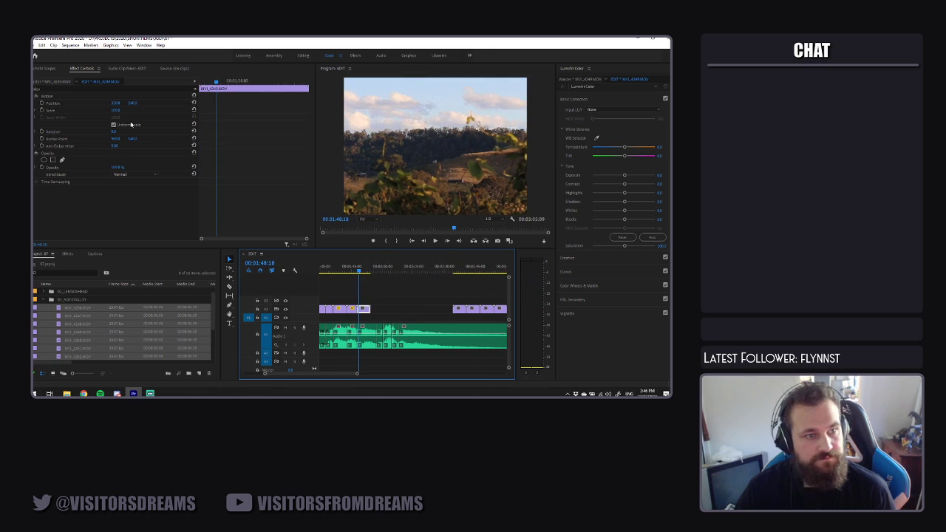
{"action": "left_click_drag", "start_coordinate": [117, 111], "coordinate": [79, 103]}
{"action": "key", "text": "space"}
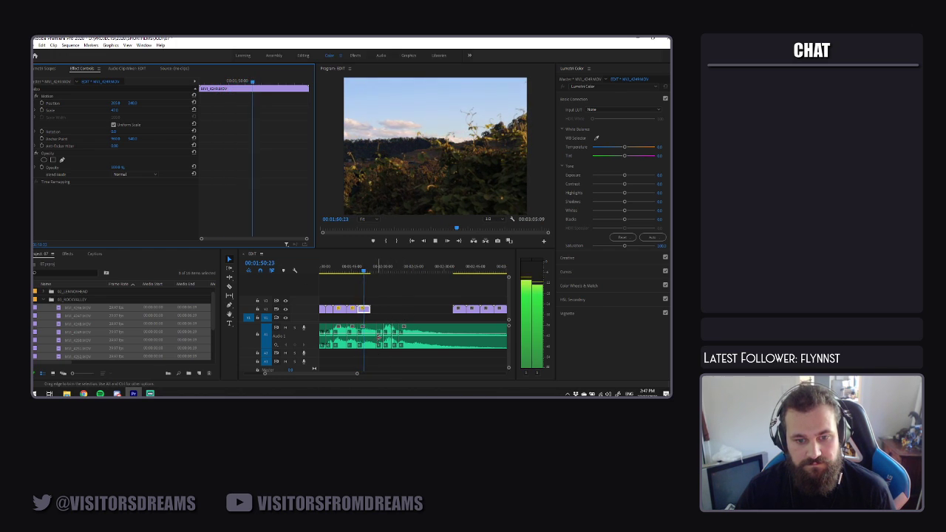
{"action": "key", "text": "space"}
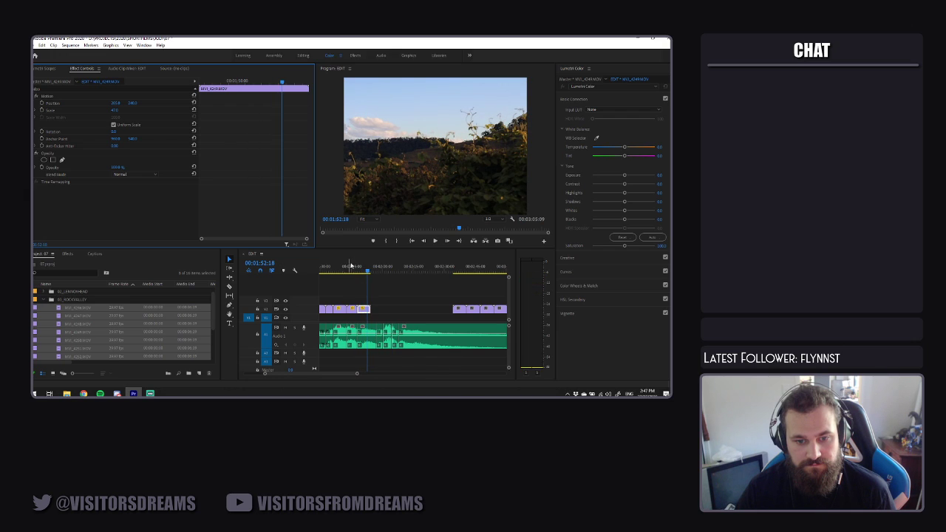
Set the hillside clip's duration to match the length of the ambient audio segment beneath it
{"action": "left_click", "coordinate": [366, 273]}
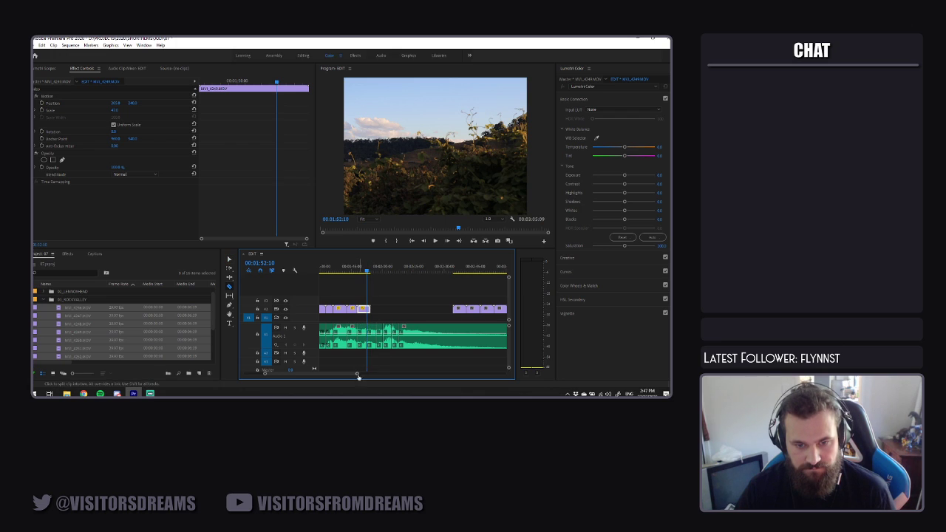
{"action": "scroll", "coordinate": [398, 303], "scroll_direction": "left", "scroll_amount": 3}
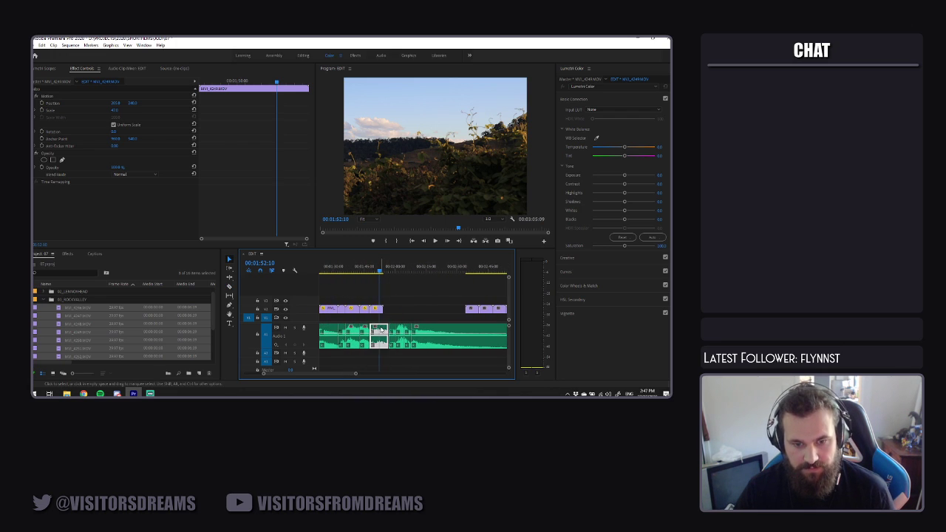
{"action": "right_click", "coordinate": [379, 331]}
{"action": "left_click", "coordinate": [399, 245]}
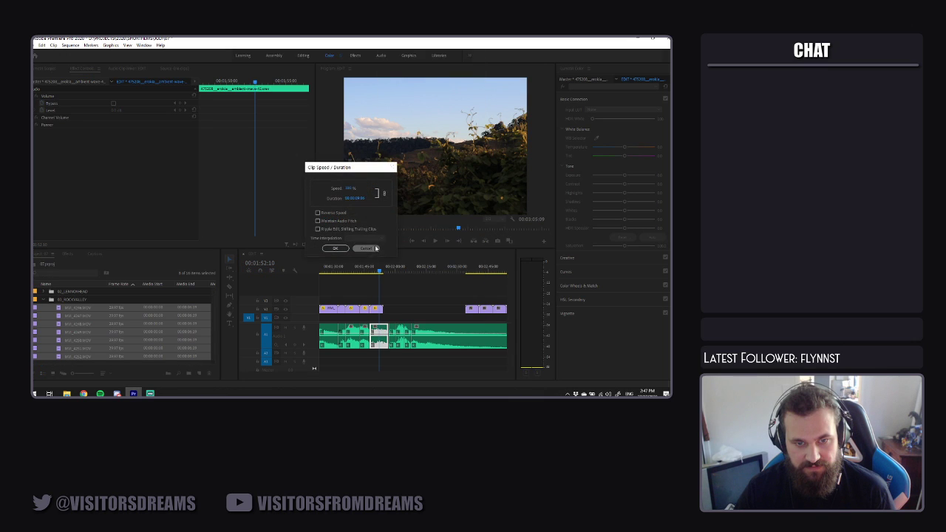
{"action": "left_click", "coordinate": [366, 248]}
{"action": "right_click", "coordinate": [380, 309]}
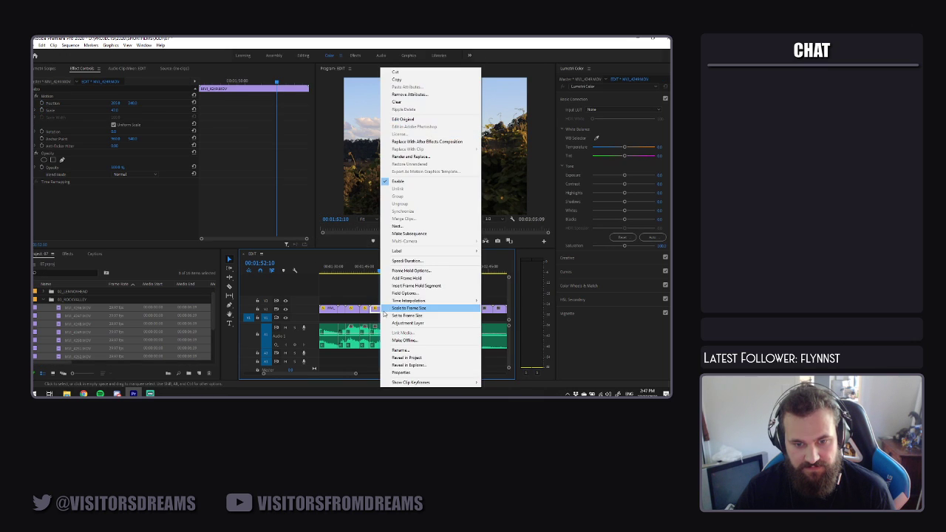
{"action": "left_click", "coordinate": [408, 261]}
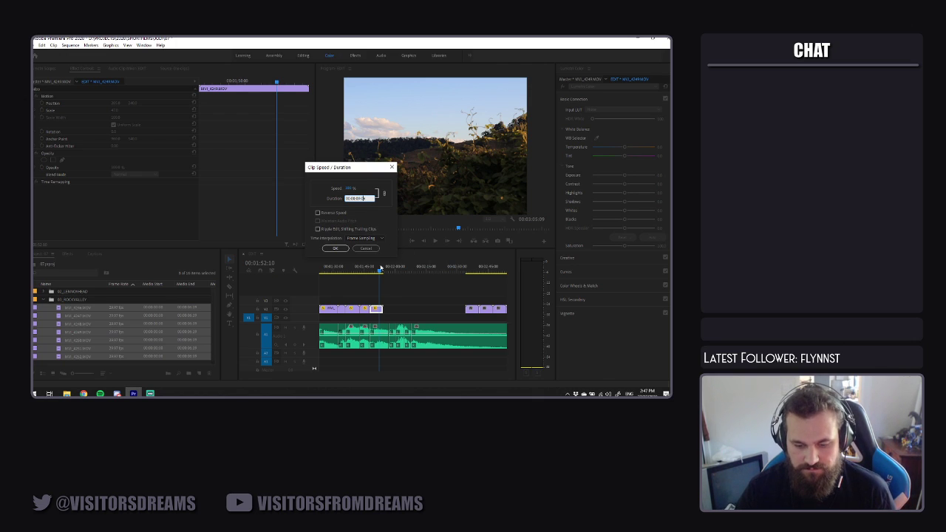
{"action": "left_click", "coordinate": [335, 249]}
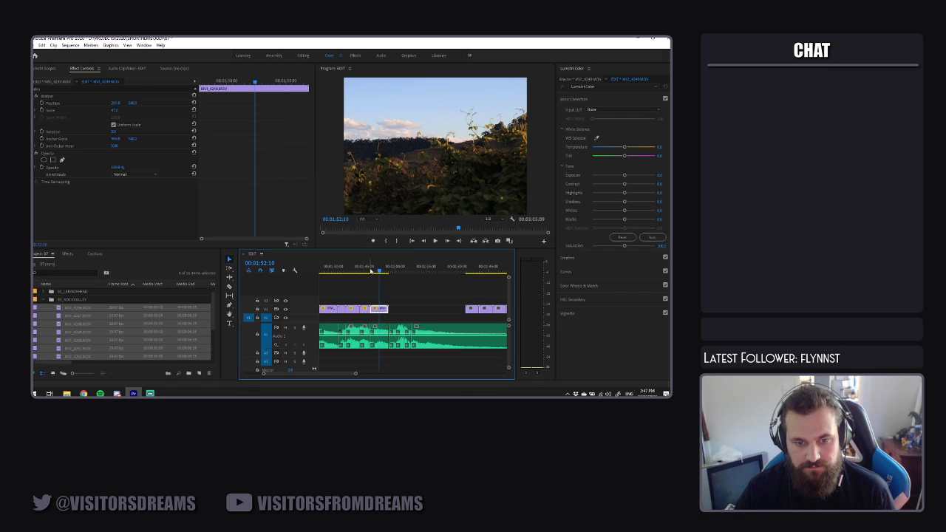
Change the hillside clip's time interpolation in its speed and duration settings
{"action": "left_click", "coordinate": [369, 271]}
{"action": "right_click", "coordinate": [382, 311]}
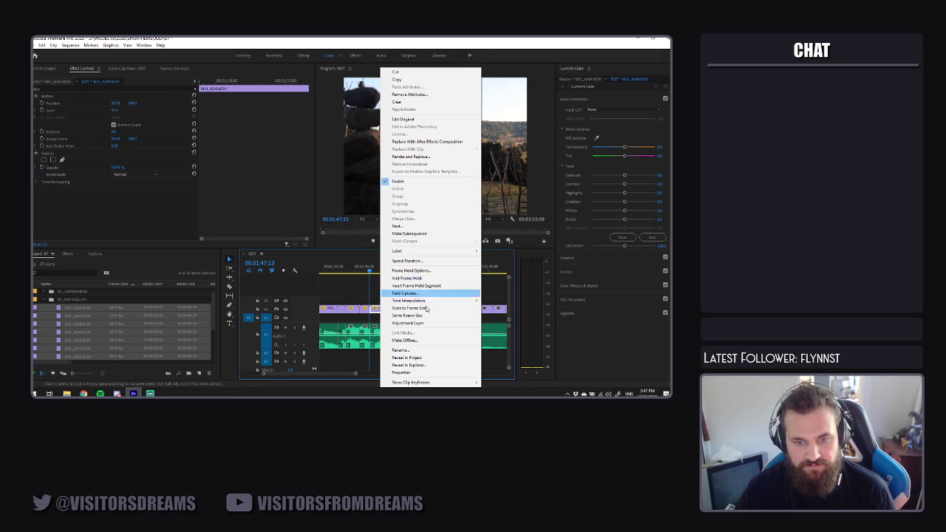
{"action": "left_click", "coordinate": [419, 262]}
{"action": "left_click", "coordinate": [362, 249]}
{"action": "right_click", "coordinate": [381, 309]}
{"action": "left_click", "coordinate": [419, 263]}
{"action": "left_click", "coordinate": [370, 239]}
{"action": "left_click", "coordinate": [362, 253]}
{"action": "left_click", "coordinate": [334, 249]}
Play the hillside clip and the cut leading into it from the stacked-rocks clip
{"action": "key", "text": "space"}
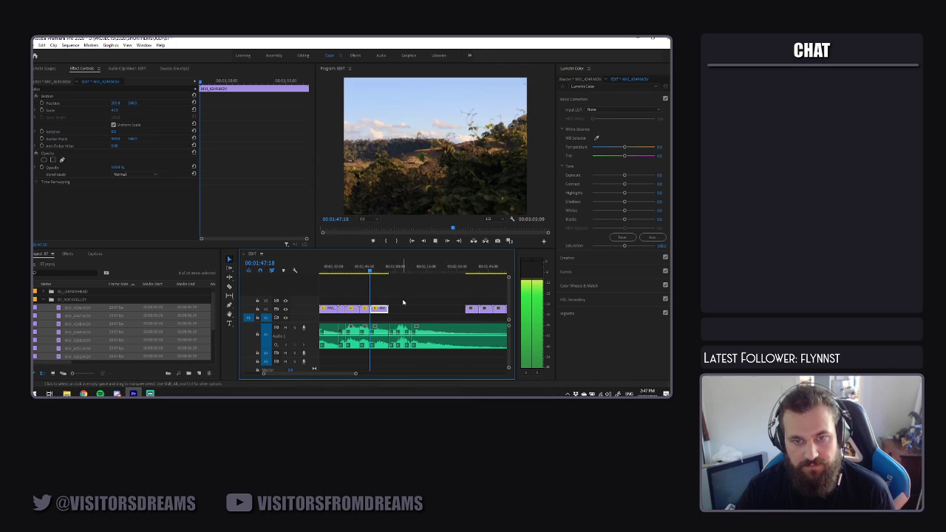
{"action": "left_click_drag", "start_coordinate": [372, 271], "coordinate": [367, 271]}
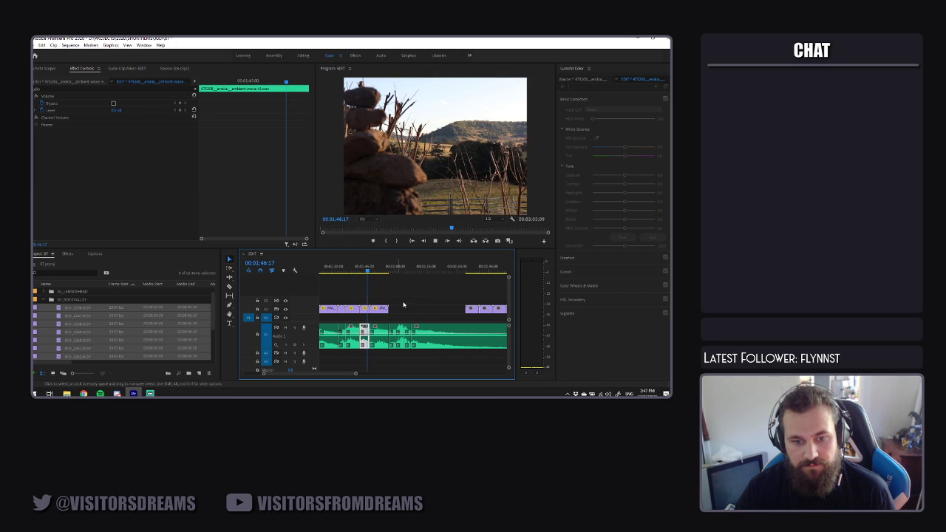
{"action": "key", "text": "space"}
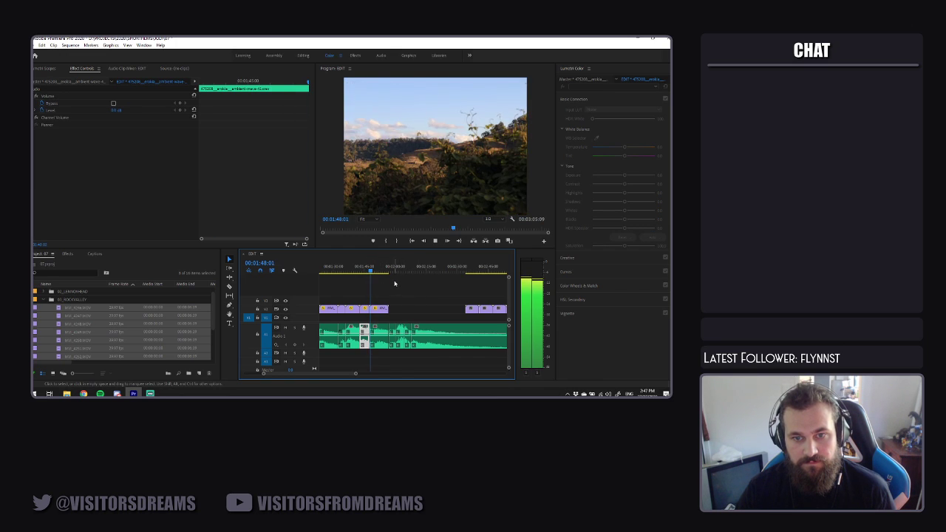
{"action": "left_click", "coordinate": [413, 309]}
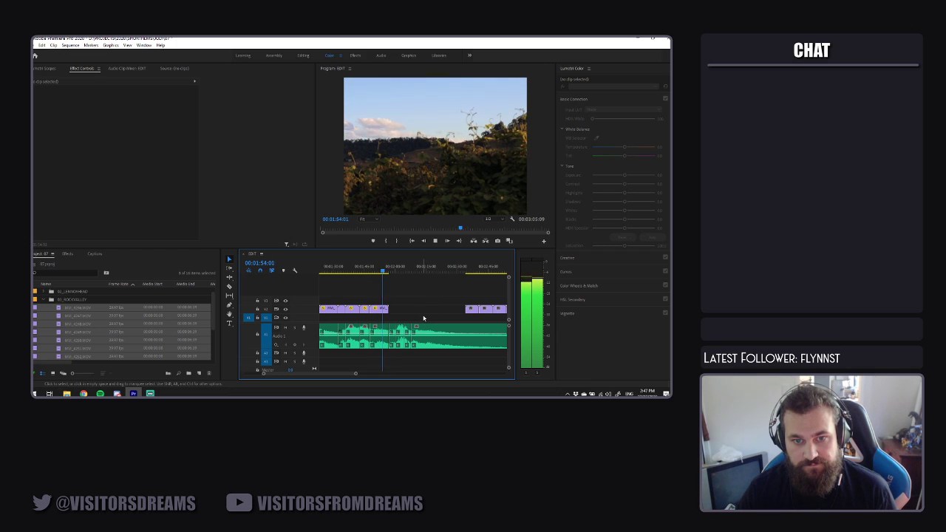
Place the sunburst sky clip directly after the hillside clip, scale it down, shift its picture right and play it
{"action": "left_click_drag", "start_coordinate": [479, 309], "coordinate": [404, 309]}
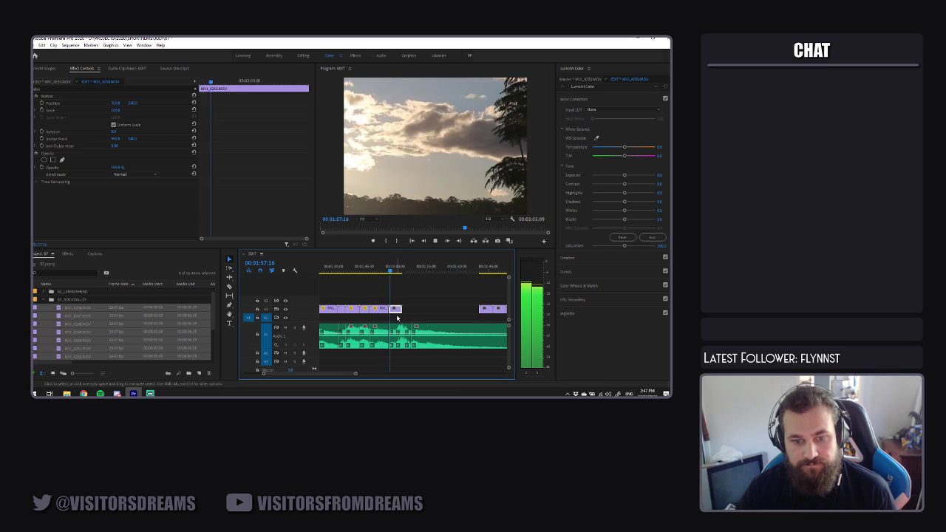
{"action": "key", "text": "space"}
{"action": "left_click_drag", "start_coordinate": [116, 109], "coordinate": [96, 109]}
{"action": "key", "text": "space"}
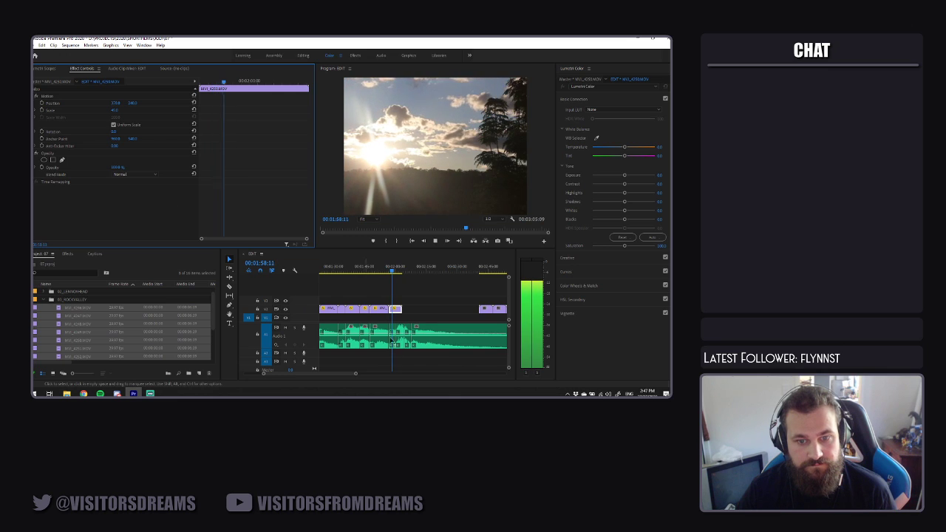
{"action": "key", "text": "space"}
Set the sunburst sky clip's duration to match the short ambient audio segment beneath it
{"action": "right_click", "coordinate": [396, 332]}
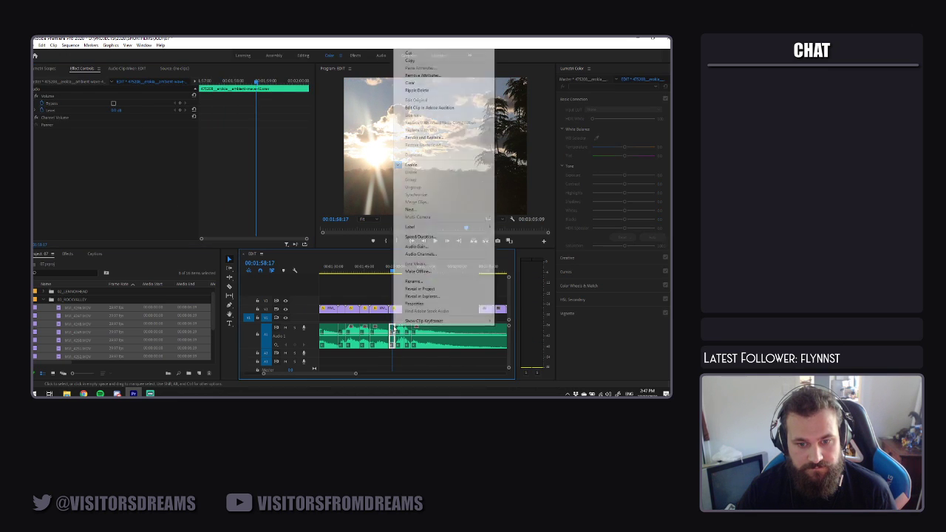
{"action": "left_click", "coordinate": [418, 235]}
{"action": "left_click", "coordinate": [366, 248]}
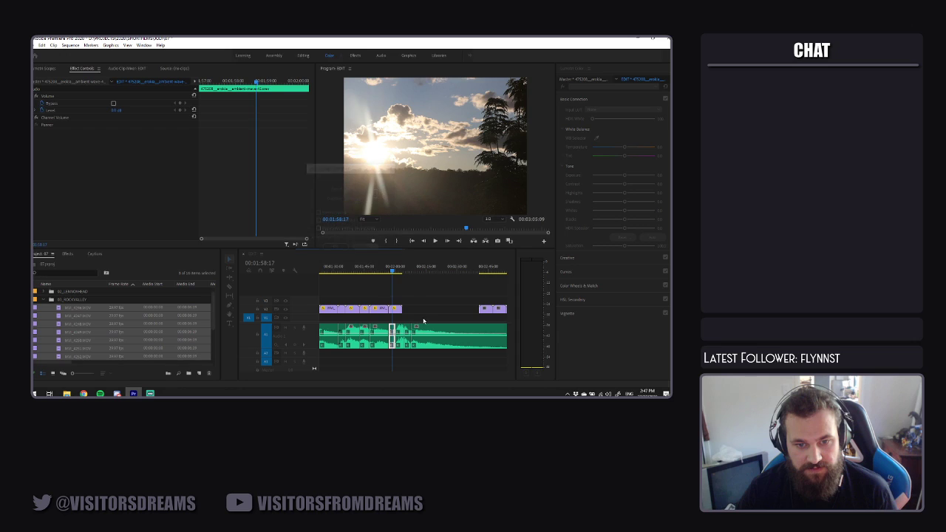
{"action": "right_click", "coordinate": [400, 310]}
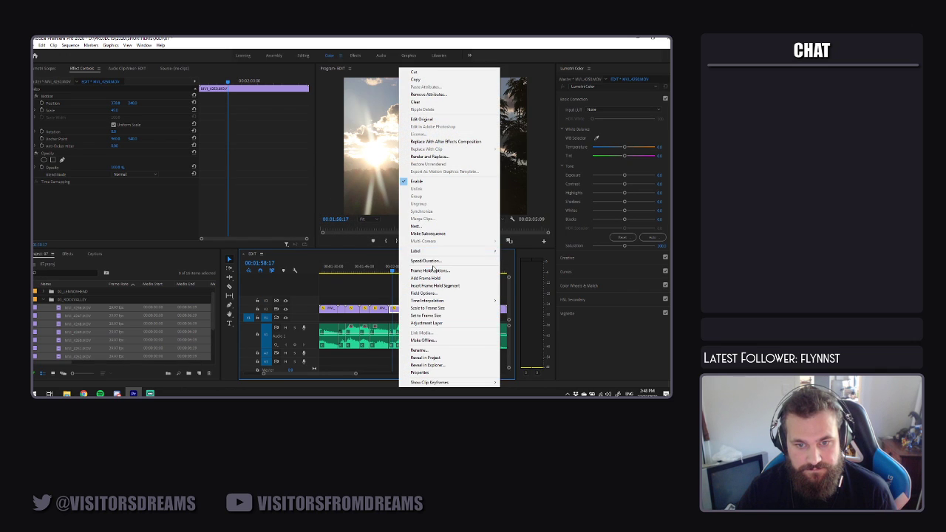
{"action": "left_click", "coordinate": [425, 260]}
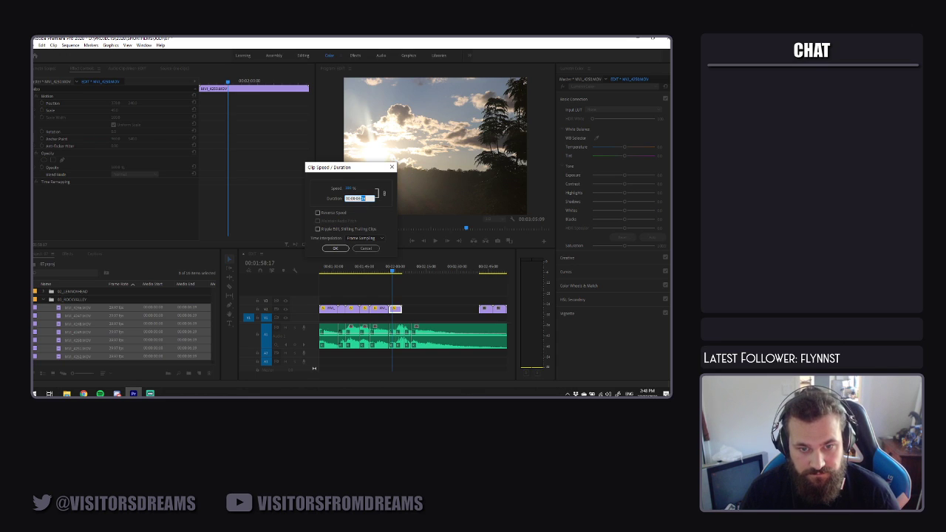
{"action": "key", "text": "Return"}
Play the shortened sunburst sky clip from the end of the hillside clip to check its timing
{"action": "key", "text": "space"}
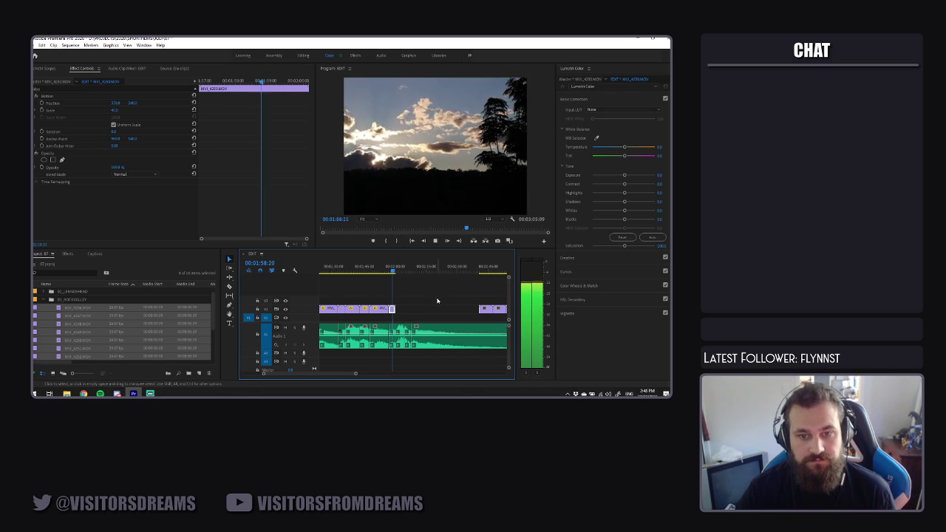
{"action": "key", "text": "space"}
{"action": "left_click_drag", "start_coordinate": [391, 270], "coordinate": [388, 271]}
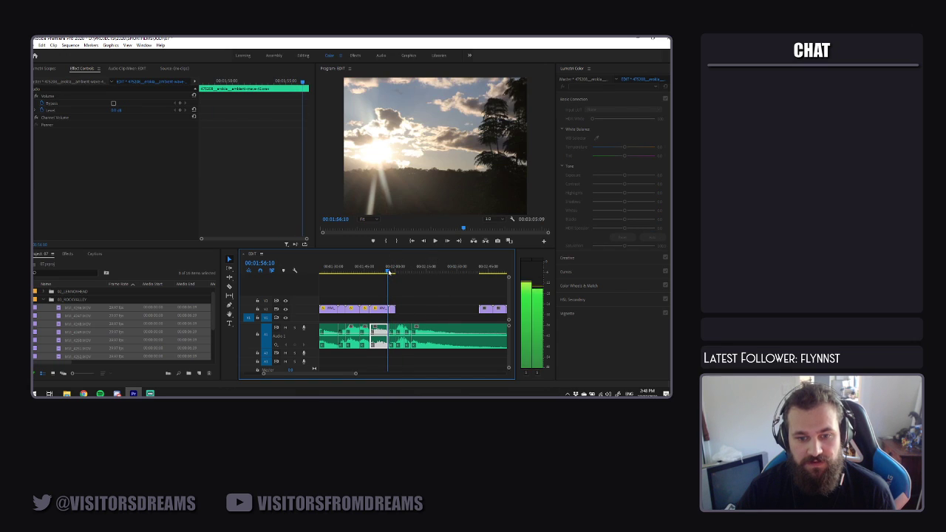
{"action": "key", "text": "space"}
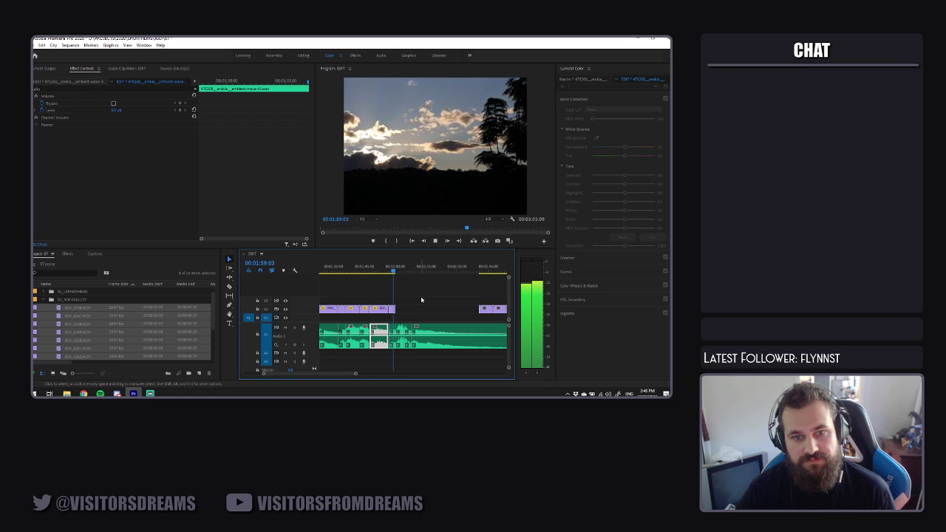
{"action": "key", "text": "space"}
Place the silhouetted-reeds clip directly after the sunburst sky clip, scale it down, shift its picture right and play it
{"action": "left_click_drag", "start_coordinate": [488, 309], "coordinate": [404, 311]}
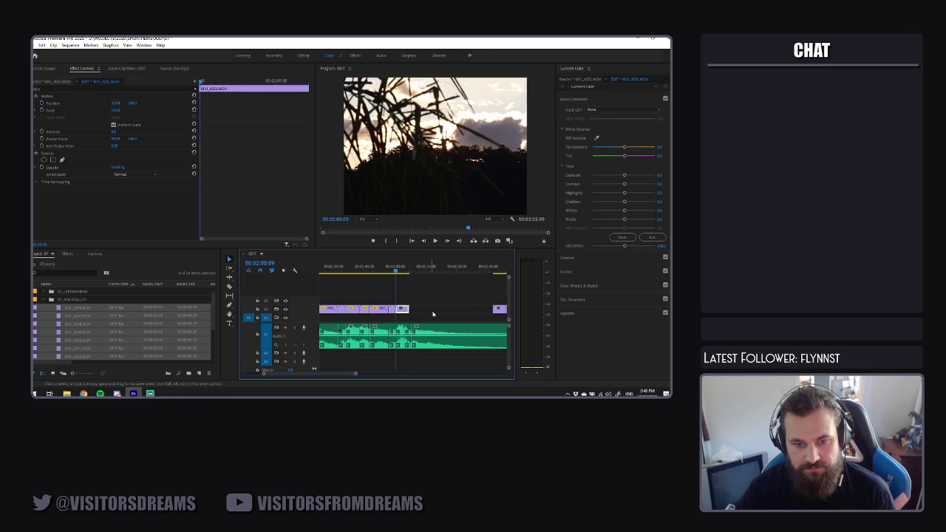
{"action": "key", "text": "space"}
{"action": "key", "text": "space"}
{"action": "left_click_drag", "start_coordinate": [114, 111], "coordinate": [134, 104]}
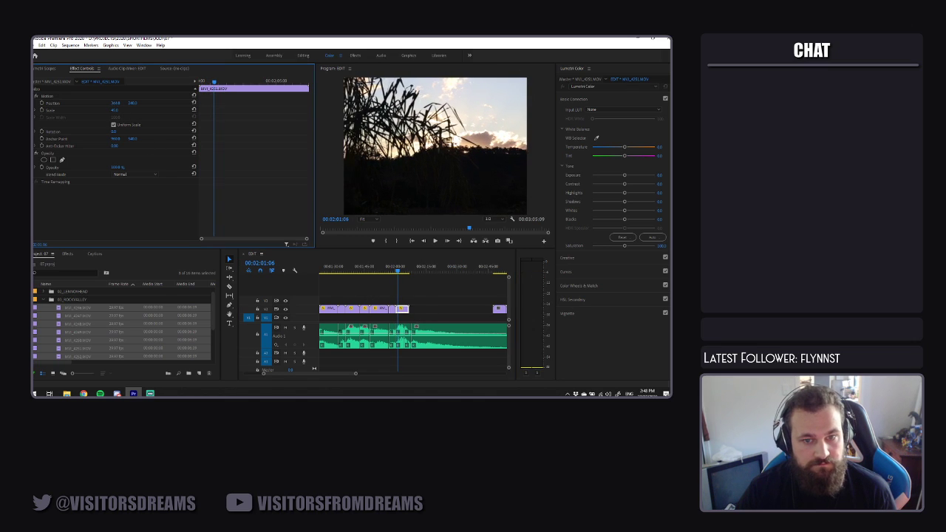
{"action": "key", "text": "space"}
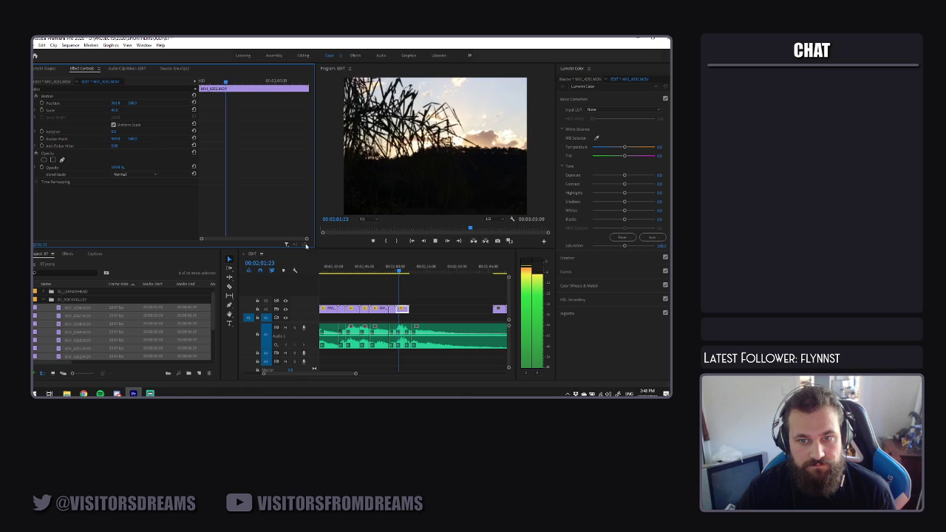
{"action": "key", "text": "space"}
Set the silhouetted-reeds clip's duration to match the ambient audio segment beneath it and play the result
{"action": "right_click", "coordinate": [399, 332]}
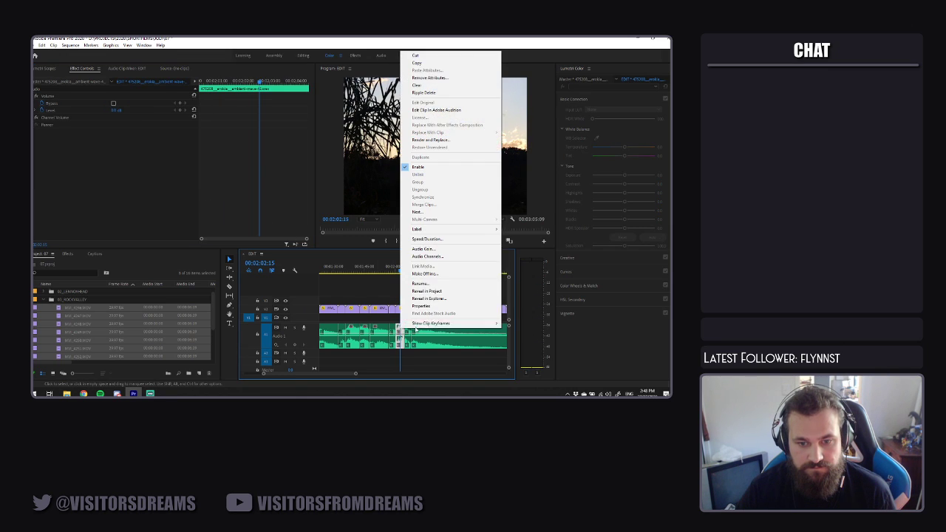
{"action": "left_click", "coordinate": [416, 240]}
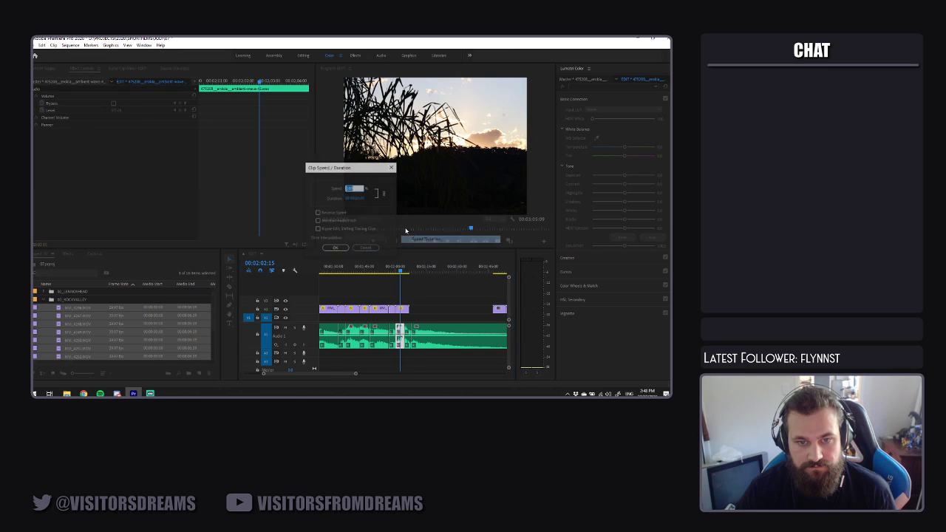
{"action": "left_click", "coordinate": [373, 252]}
{"action": "right_click", "coordinate": [402, 309]}
{"action": "left_click", "coordinate": [441, 262]}
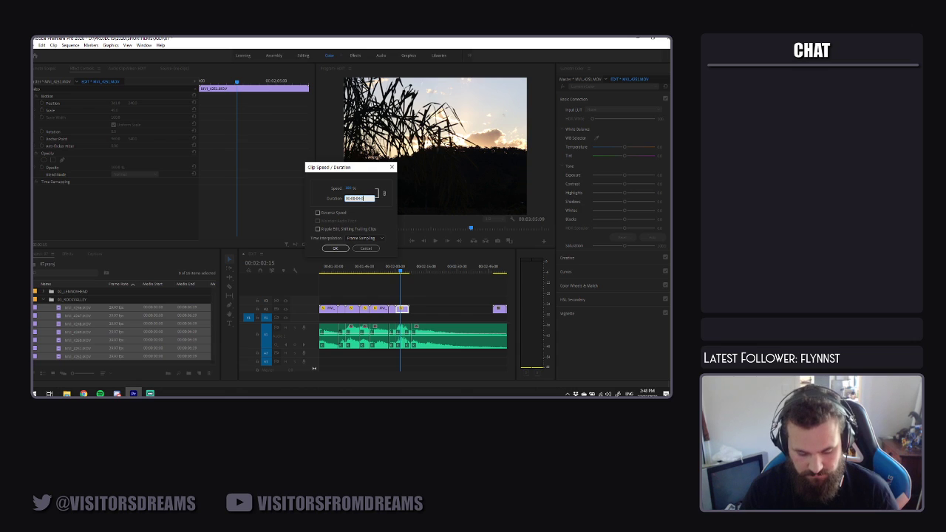
{"action": "key", "text": "Return"}
{"action": "key", "text": "space"}
{"action": "key", "text": "space"}
Place the palm silhouette clip directly after the silhouetted-reeds clip, scale it down, shift its picture right and play it
{"action": "left_click_drag", "start_coordinate": [500, 309], "coordinate": [418, 314]}
{"action": "key", "text": "space"}
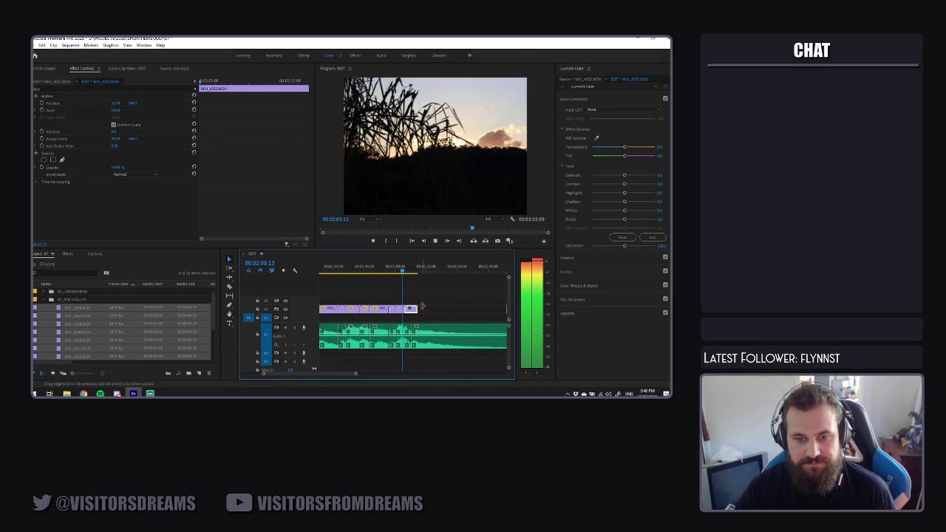
{"action": "key", "text": "space"}
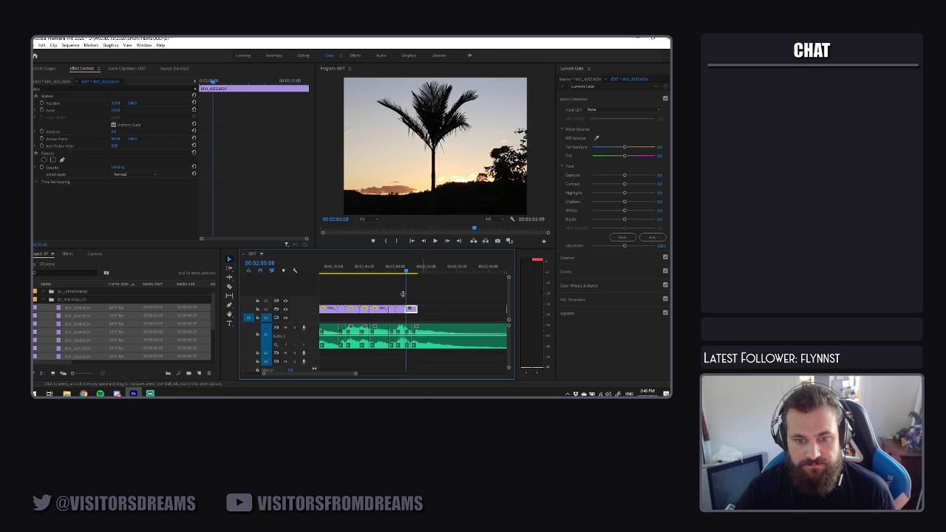
{"action": "left_click_drag", "start_coordinate": [118, 110], "coordinate": [143, 103]}
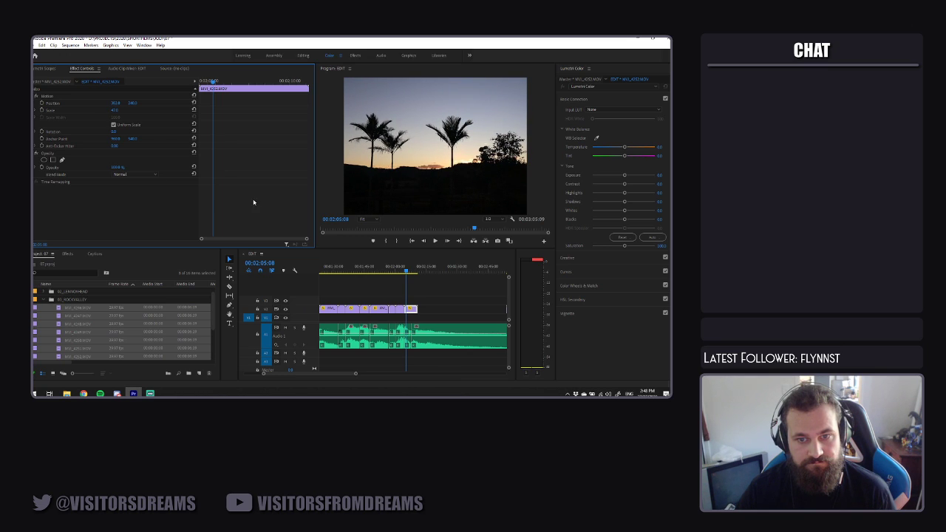
{"action": "key", "text": "space"}
{"action": "key", "text": "space"}
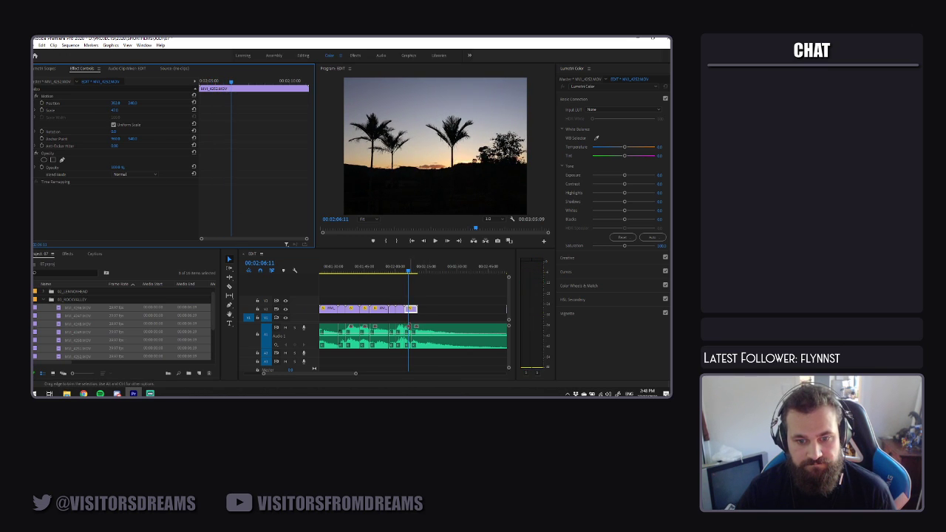
Set the palm silhouette clip's duration to match the ambient audio segment beneath it and play the result
{"action": "right_click", "coordinate": [410, 329]}
{"action": "left_click", "coordinate": [443, 240]}
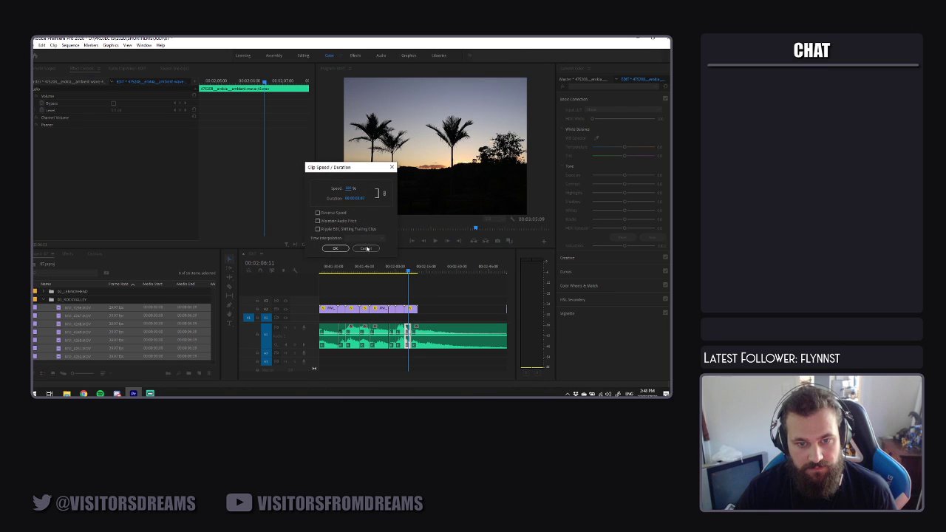
{"action": "left_click", "coordinate": [366, 249]}
{"action": "right_click", "coordinate": [414, 314]}
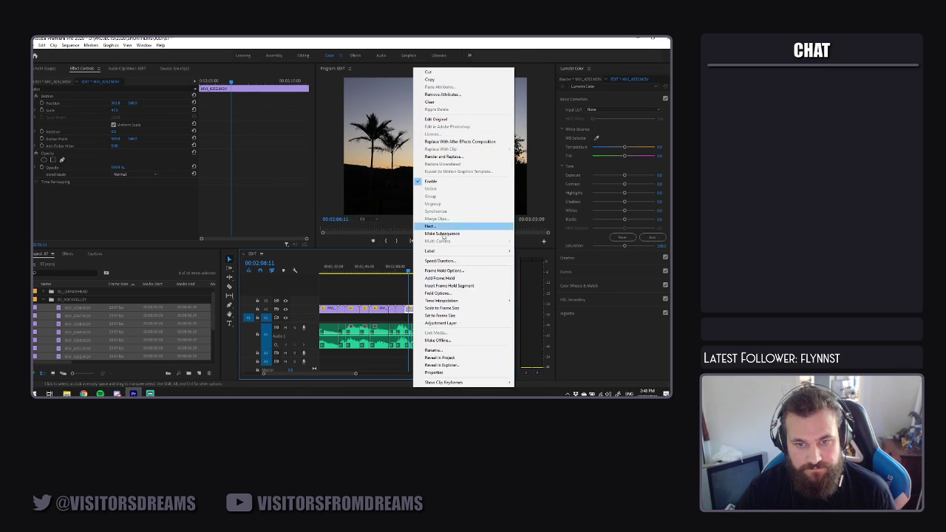
{"action": "left_click", "coordinate": [444, 259]}
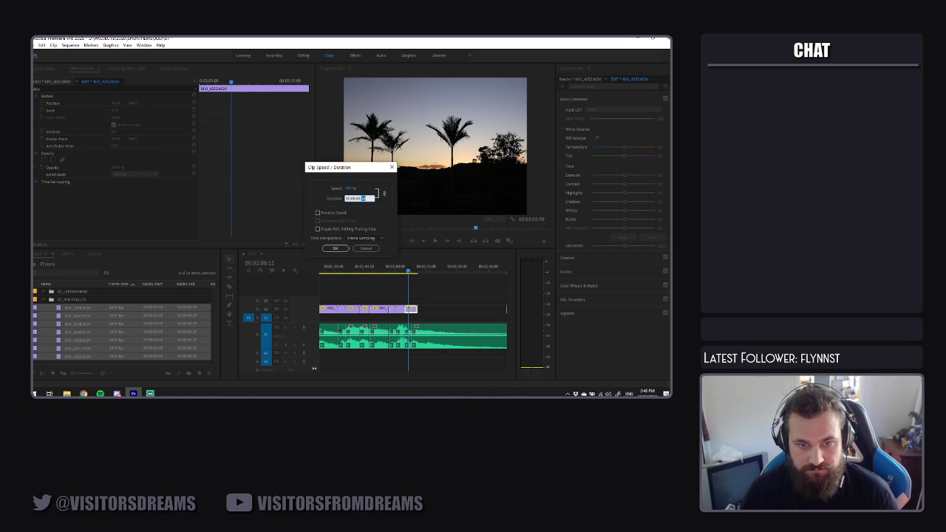
{"action": "key", "text": "Return"}
{"action": "left_click", "coordinate": [400, 365]}
{"action": "key", "text": "space"}
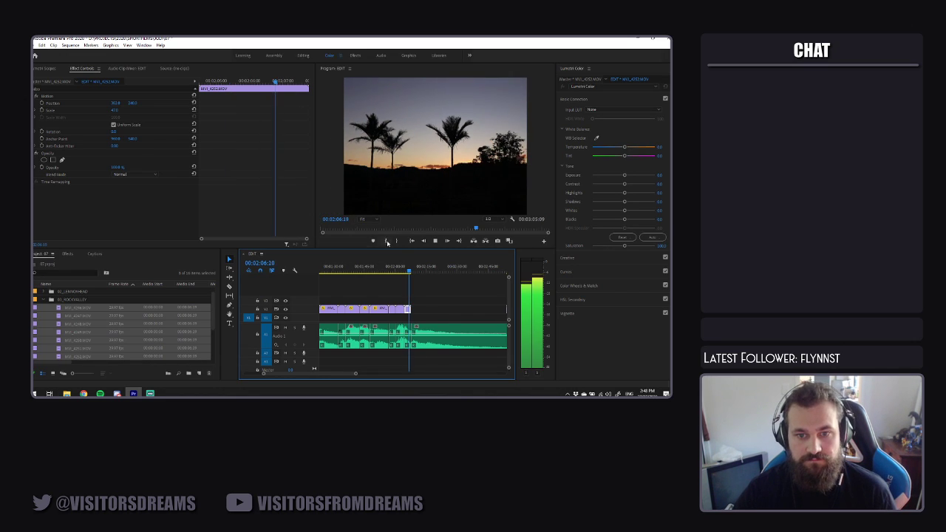
{"action": "key", "text": "space"}
Place the final palms-and-hills clip directly after the palm silhouette clip, scale it down, shift its picture right and play it
{"action": "key", "text": "backslash"}
{"action": "left_click_drag", "start_coordinate": [464, 312], "coordinate": [428, 312]}
{"action": "key", "text": "space"}
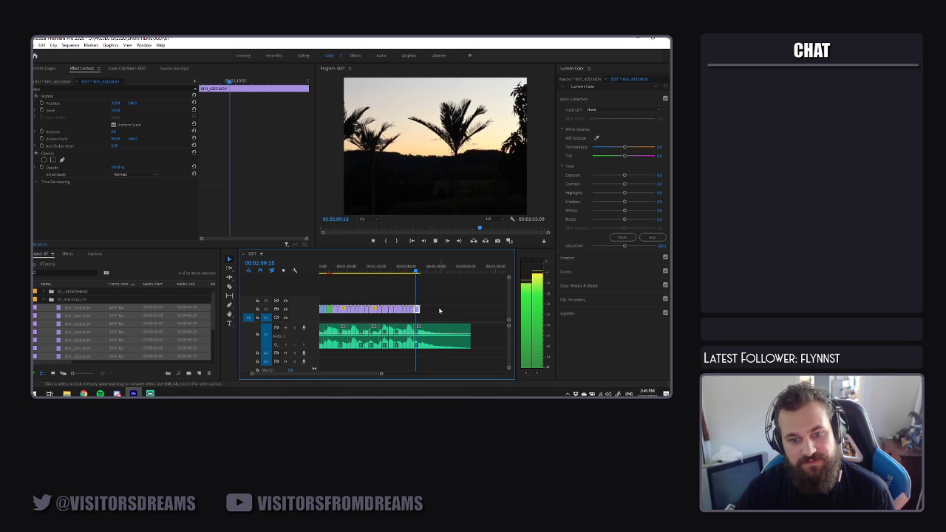
{"action": "key", "text": "space"}
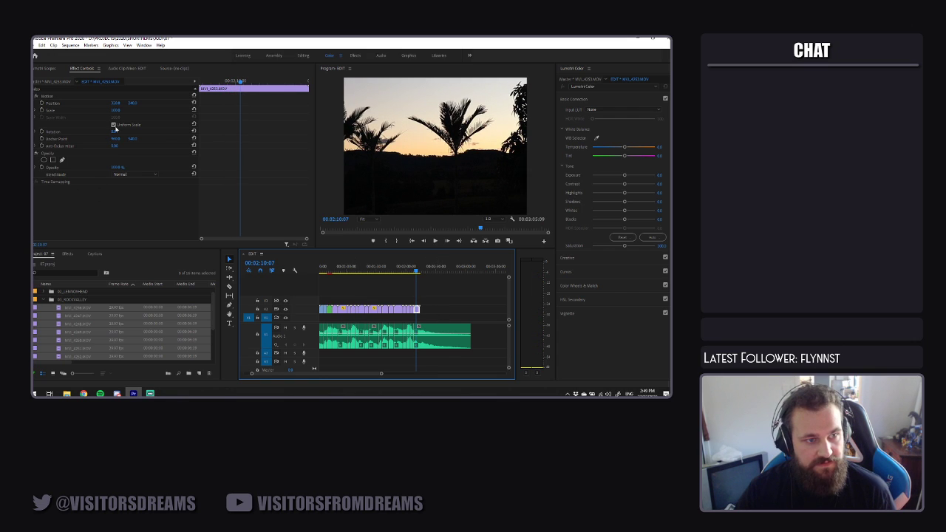
{"action": "left_click_drag", "start_coordinate": [113, 109], "coordinate": [96, 109]}
{"action": "left_click_drag", "start_coordinate": [114, 110], "coordinate": [123, 104]}
{"action": "key", "text": "space"}
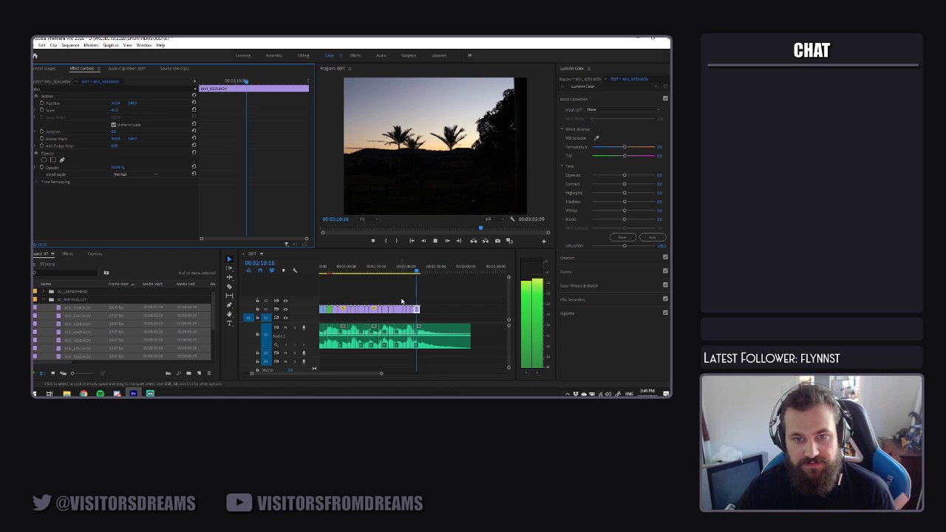
{"action": "key", "text": "space"}
Check the duration of the last ambient audio segment and continue playback near the end of the final clip
{"action": "left_click", "coordinate": [429, 330]}
{"action": "right_click", "coordinate": [430, 333]}
{"action": "left_click", "coordinate": [466, 229]}
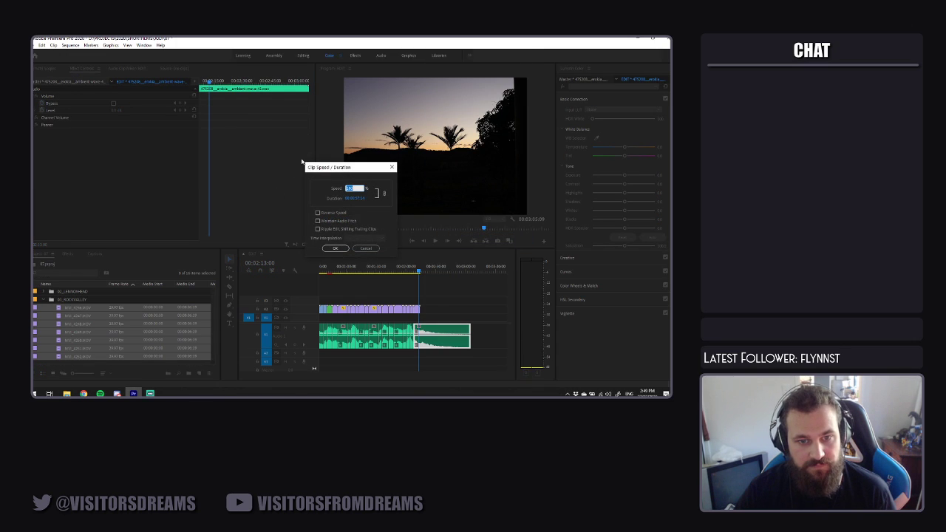
{"action": "left_click", "coordinate": [365, 248]}
{"action": "key", "text": "space"}
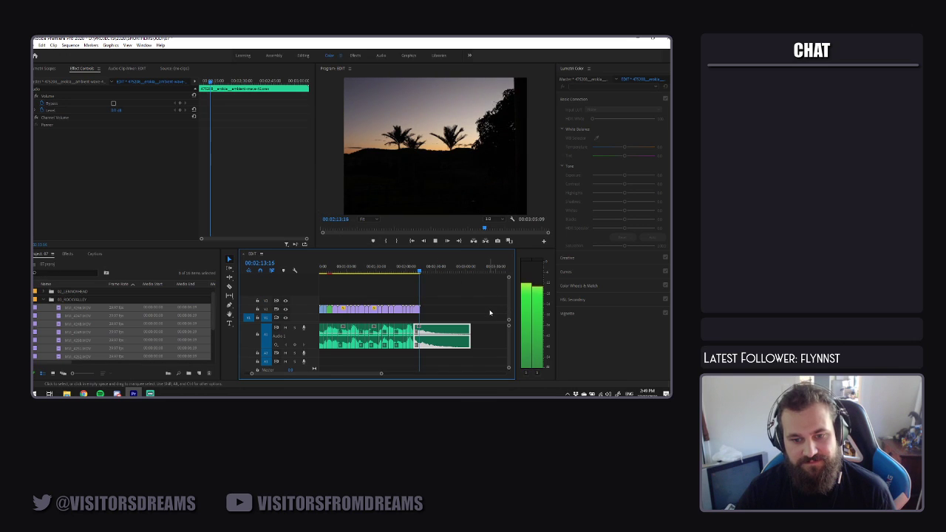
Play the end of the final clip to find a cut point and split the last ambient audio segment at 00:02:14:00
{"action": "left_click", "coordinate": [421, 272]}
{"action": "left_click_drag", "start_coordinate": [421, 271], "coordinate": [419, 273]}
{"action": "left_click", "coordinate": [441, 292]}
{"action": "key", "text": "c"}
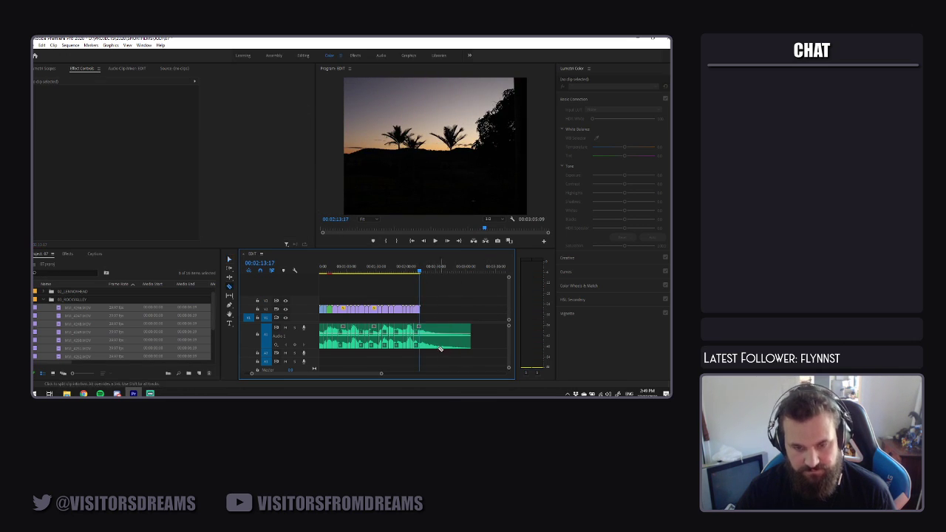
{"action": "left_click_drag", "start_coordinate": [382, 373], "coordinate": [335, 373]}
{"action": "left_click", "coordinate": [398, 268]}
{"action": "left_click", "coordinate": [388, 334]}
{"action": "key", "text": "space"}
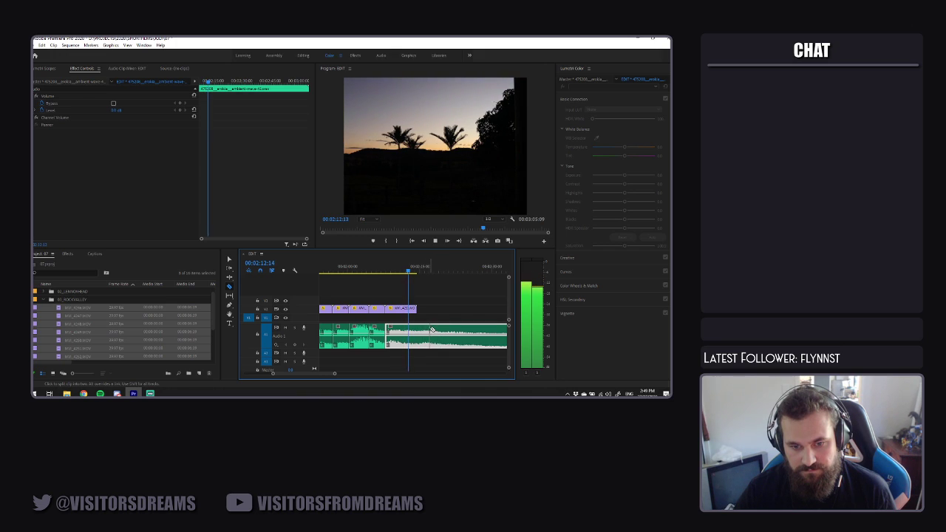
{"action": "key", "text": "space"}
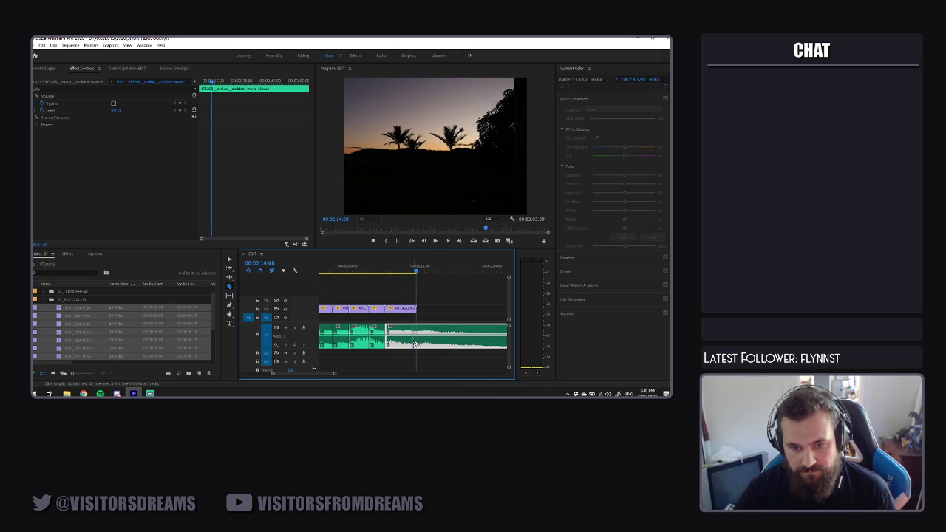
{"action": "left_click_drag", "start_coordinate": [416, 272], "coordinate": [414, 272]}
{"action": "key", "text": "c"}
{"action": "left_click", "coordinate": [416, 334]}
{"action": "key", "text": "v"}
Set the final palms-and-hills clip's duration to match the newly cut audio segment beneath it and play the result
{"action": "right_click", "coordinate": [407, 330]}
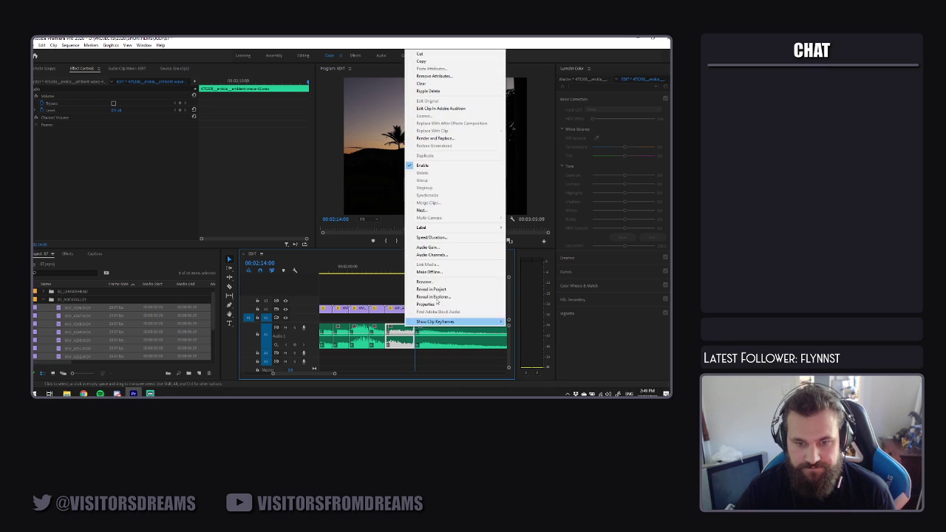
{"action": "left_click", "coordinate": [450, 236]}
{"action": "left_click", "coordinate": [365, 247]}
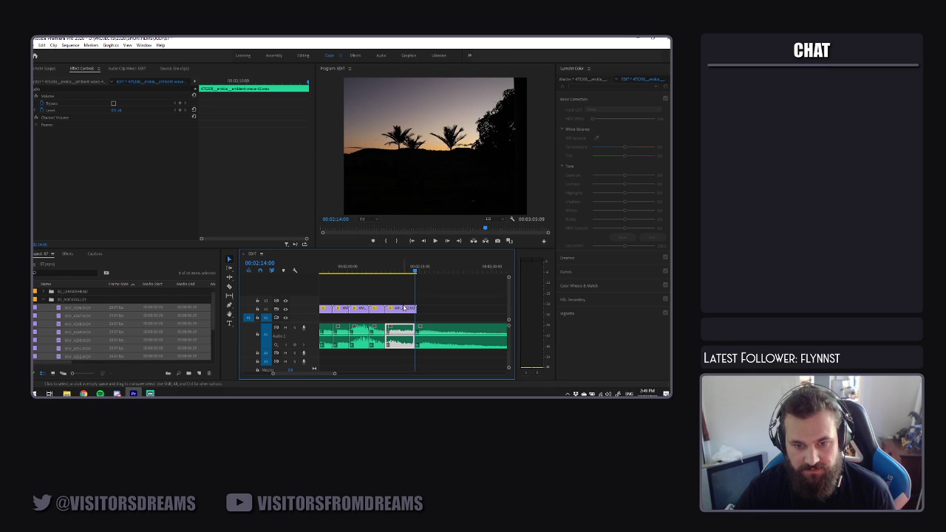
{"action": "right_click", "coordinate": [404, 330]}
{"action": "left_click", "coordinate": [437, 260]}
{"action": "left_click", "coordinate": [358, 198]}
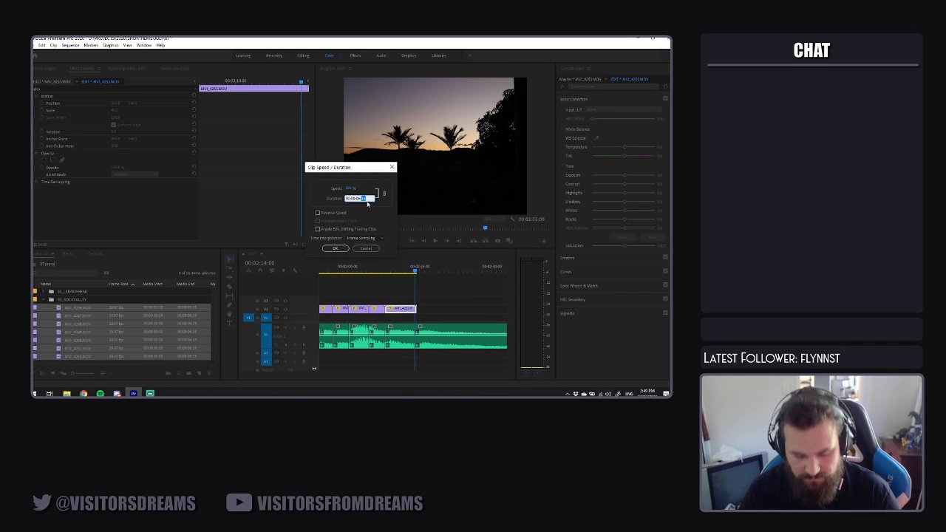
{"action": "key", "text": "Return"}
{"action": "left_click", "coordinate": [389, 270]}
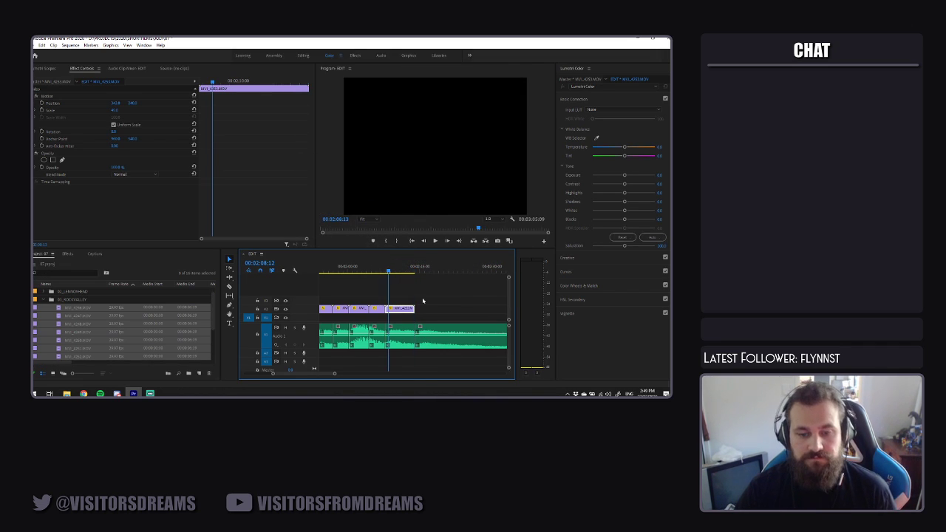
{"action": "left_click", "coordinate": [421, 290]}
{"action": "key", "text": "space"}
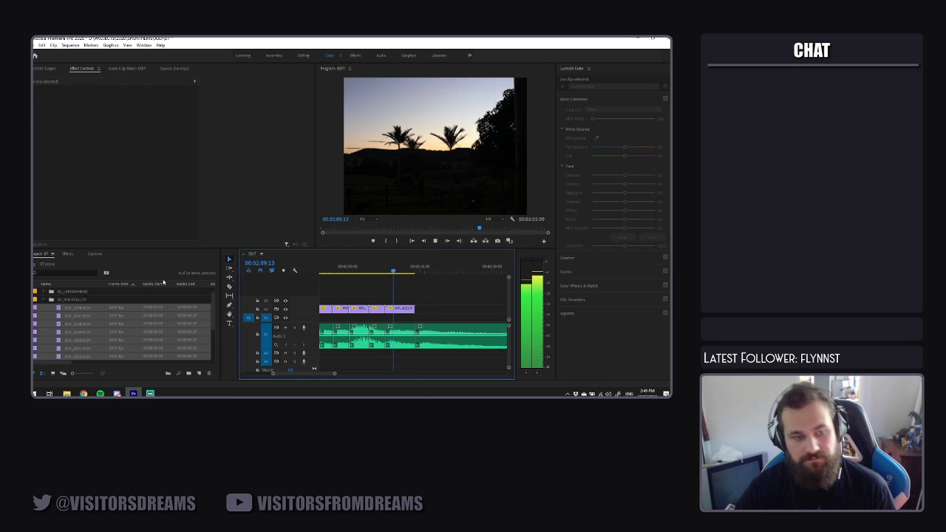
{"action": "left_click", "coordinate": [400, 334]}
Search the effects for "black" and apply the Dip to Black transition to the end of the final clip
{"action": "left_click", "coordinate": [44, 300]}
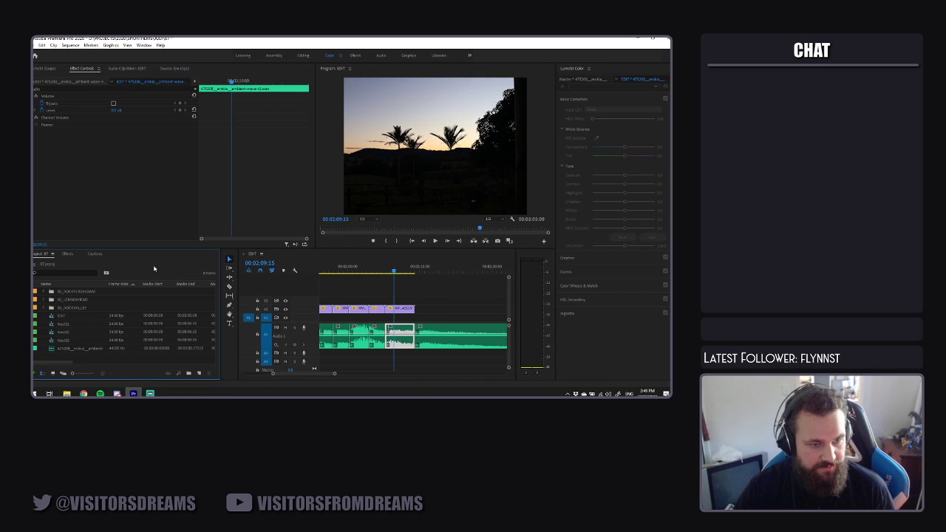
{"action": "left_click", "coordinate": [69, 254]}
{"action": "left_click", "coordinate": [51, 263]}
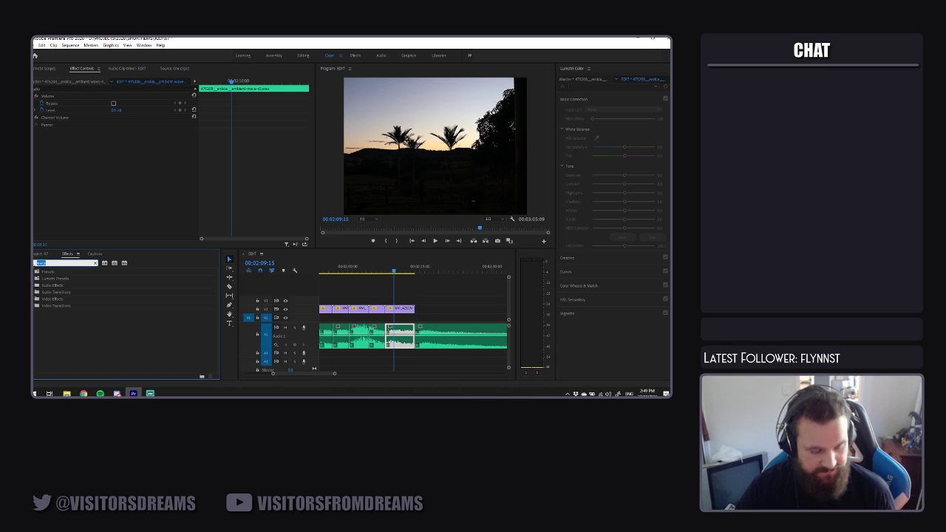
{"action": "type", "text": "black"}
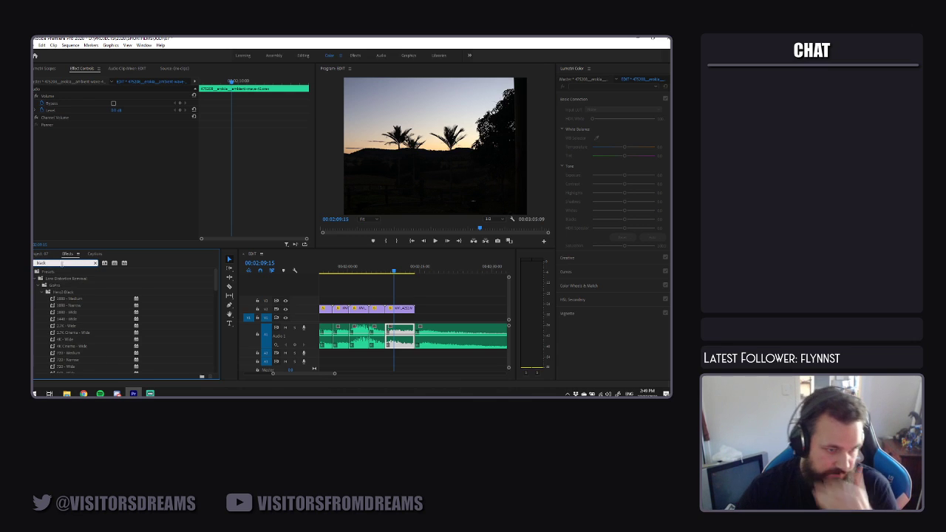
{"action": "left_click_drag", "start_coordinate": [216, 281], "coordinate": [220, 363]}
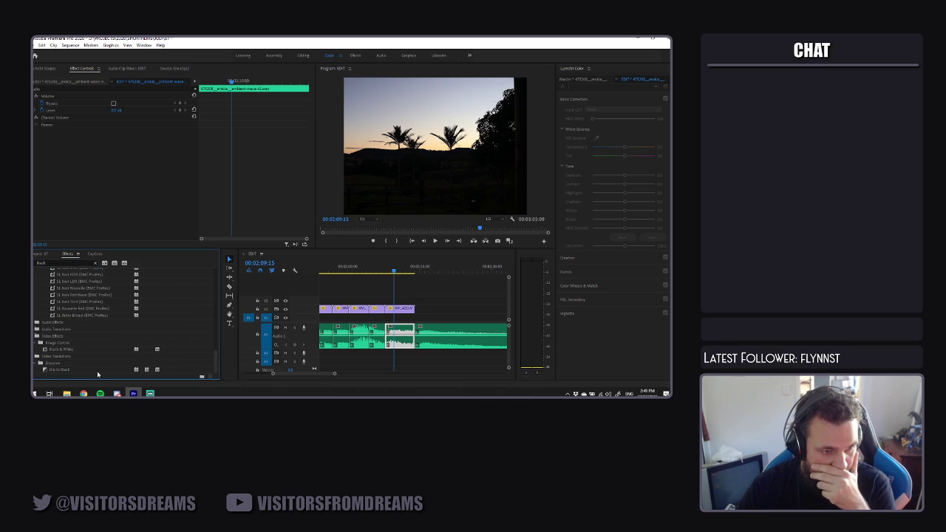
{"action": "left_click", "coordinate": [64, 369]}
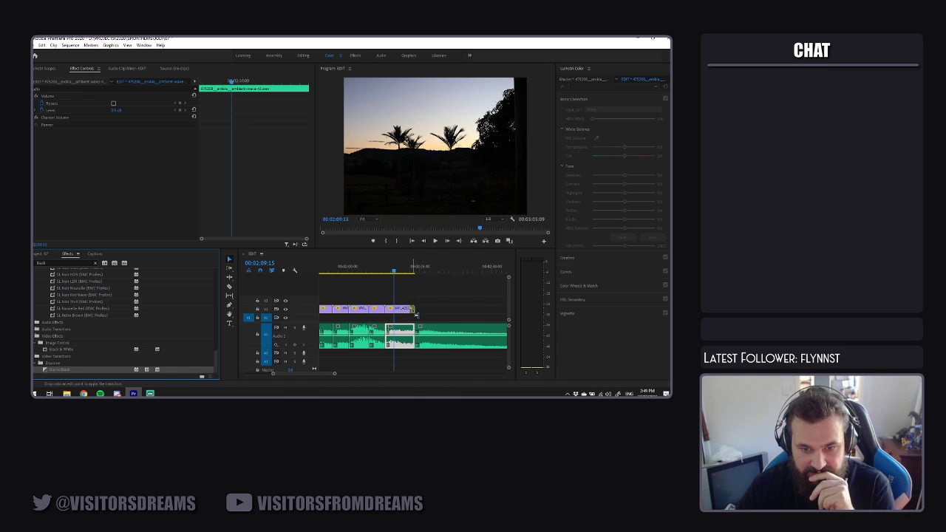
Lengthen the Dip to Black transition by extending its start earlier into the final clip, and play the fade
{"action": "left_click", "coordinate": [403, 272]}
{"action": "left_click_drag", "start_coordinate": [404, 272], "coordinate": [400, 272]}
{"action": "left_click", "coordinate": [411, 310]}
{"action": "left_click_drag", "start_coordinate": [333, 376], "coordinate": [315, 376]}
{"action": "left_click_drag", "start_coordinate": [424, 310], "coordinate": [412, 310]}
{"action": "key", "text": "space"}
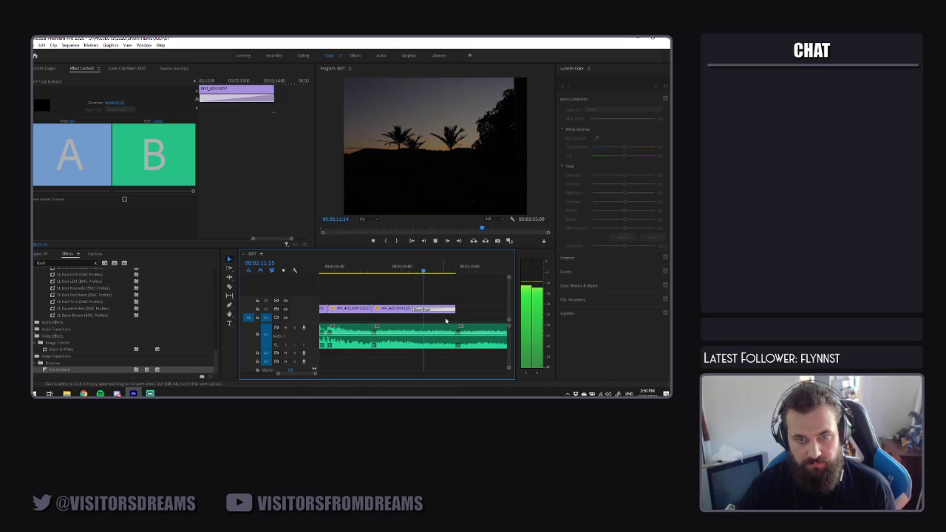
{"action": "key", "text": "space"}
Show the whole sequence in the timeline and save the project
{"action": "left_click_drag", "start_coordinate": [278, 374], "coordinate": [156, 369]}
{"action": "left_click", "coordinate": [410, 301]}
{"action": "key", "text": "ctrl+s"}
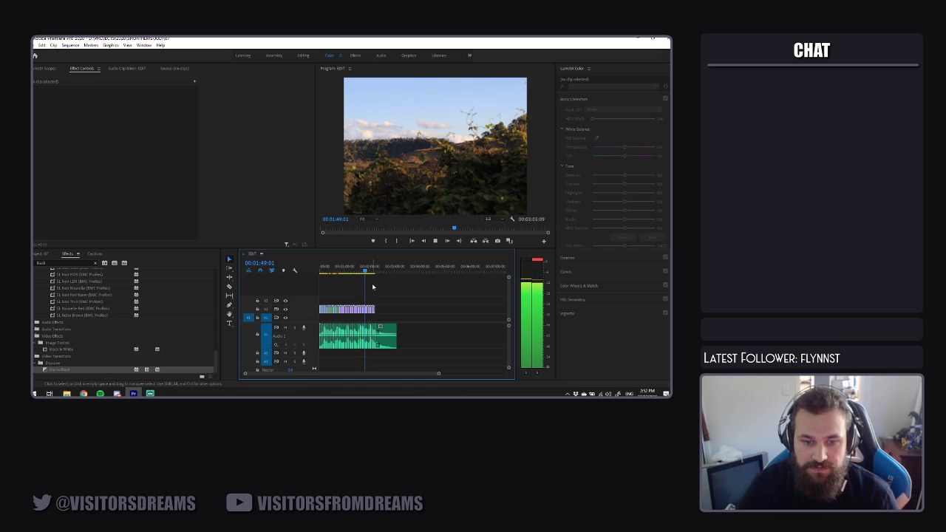
Go to the first frame of the bushy hillside clip at 00:01:47:17 and add a Position keyframe there
{"action": "left_click", "coordinate": [363, 314]}
{"action": "left_click_drag", "start_coordinate": [439, 373], "coordinate": [378, 383]}
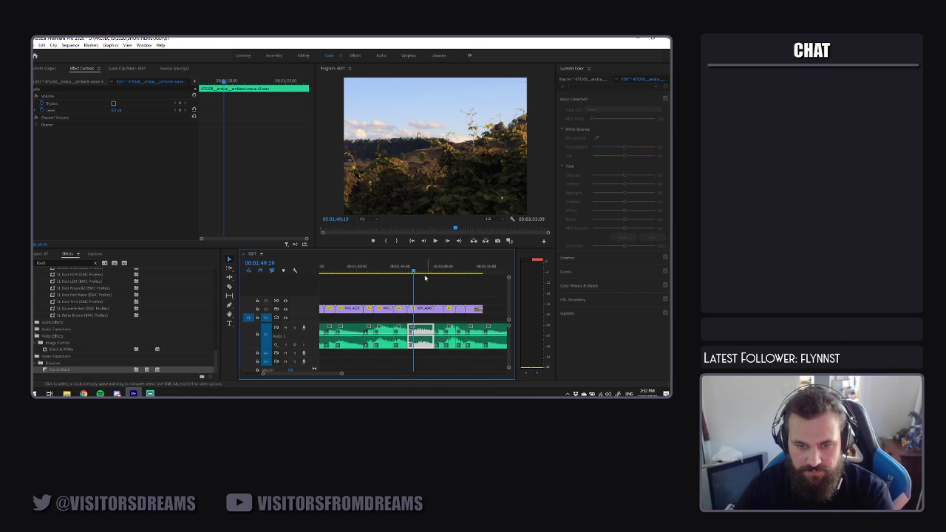
{"action": "left_click", "coordinate": [409, 271]}
{"action": "left_click_drag", "start_coordinate": [410, 279], "coordinate": [407, 281]}
{"action": "left_click", "coordinate": [412, 312]}
{"action": "key", "text": "Right"}
{"action": "key", "text": "Right"}
{"action": "key", "text": "Right"}
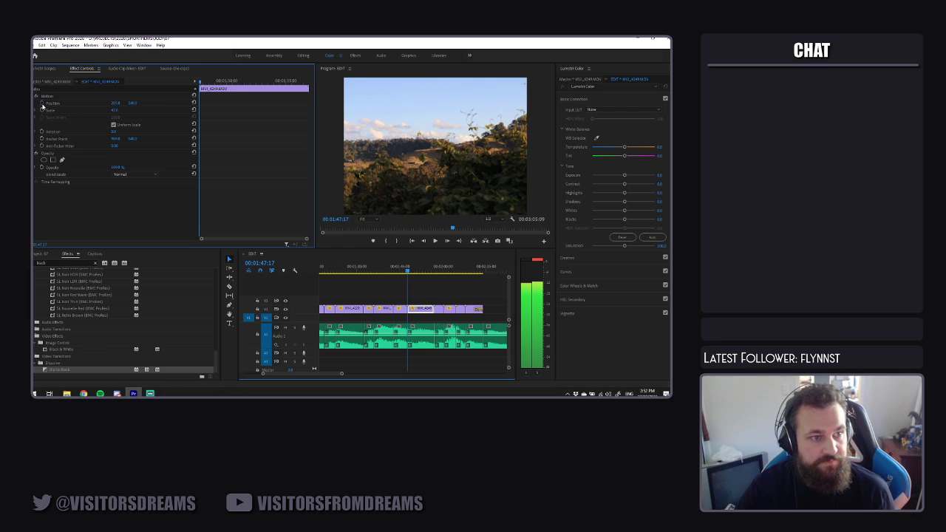
{"action": "left_click", "coordinate": [41, 103]}
At the hillside clip's last frame, increase its horizontal position so the picture pans right over the clip
{"action": "left_click_drag", "start_coordinate": [407, 273], "coordinate": [433, 274]}
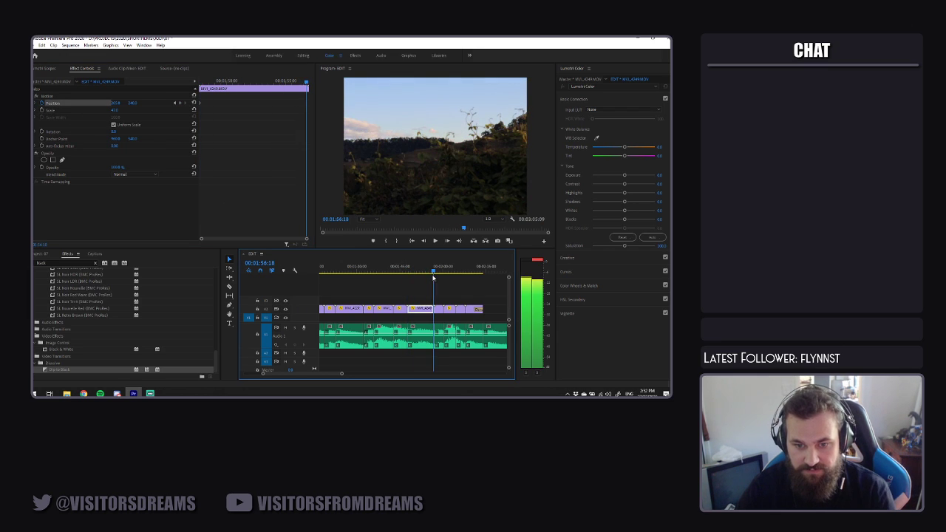
{"action": "key", "text": "Right"}
{"action": "key", "text": "Left"}
{"action": "left_click", "coordinate": [430, 311]}
{"action": "left_click_drag", "start_coordinate": [115, 103], "coordinate": [200, 102]}
Play from the animated hillside clip through the closing fade to black and save the project
{"action": "left_click_drag", "start_coordinate": [413, 271], "coordinate": [410, 274]}
{"action": "left_click", "coordinate": [427, 284]}
{"action": "key", "text": "space"}
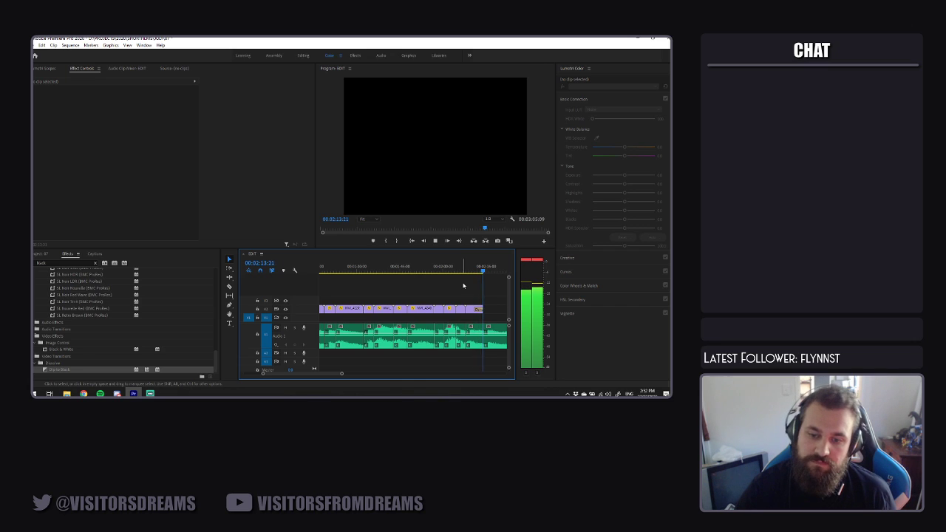
{"action": "key", "text": "space"}
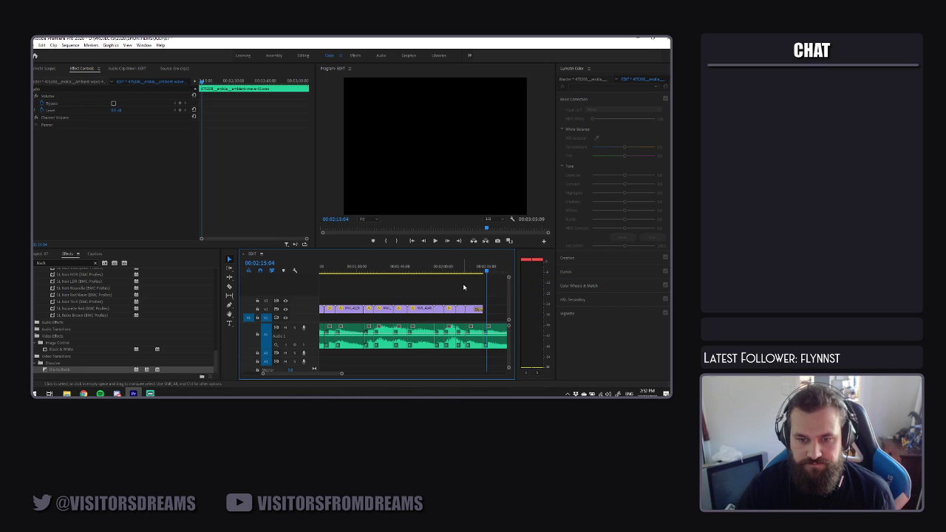
{"action": "key", "text": "ctrl+s"}
{"action": "mouse_move", "coordinate": [342, 373]}
{"action": "left_mouse_down"}
{"action": "mouse_move", "coordinate": [389, 371]}
{"action": "mouse_move", "coordinate": [342, 373]}
{"action": "left_mouse_up"}
{"action": "left_click_drag", "start_coordinate": [361, 268], "coordinate": [319, 268]}
{"action": "left_click_drag", "start_coordinate": [318, 374], "coordinate": [231, 370]}
{"action": "scroll", "coordinate": [297, 373], "scroll_direction": "down", "scroll_amount": 3}
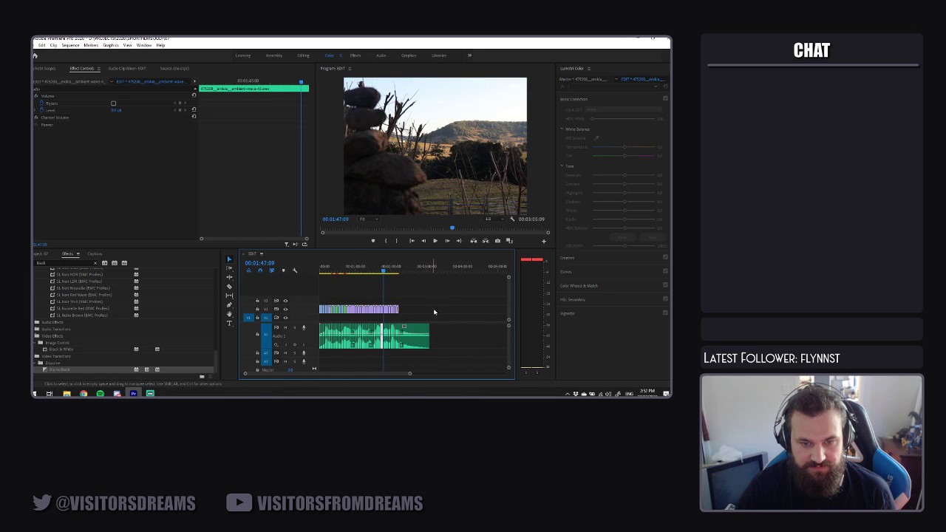
{"action": "left_click", "coordinate": [421, 304]}
{"action": "scroll", "coordinate": [90, 314], "scroll_direction": "up", "scroll_amount": 5}
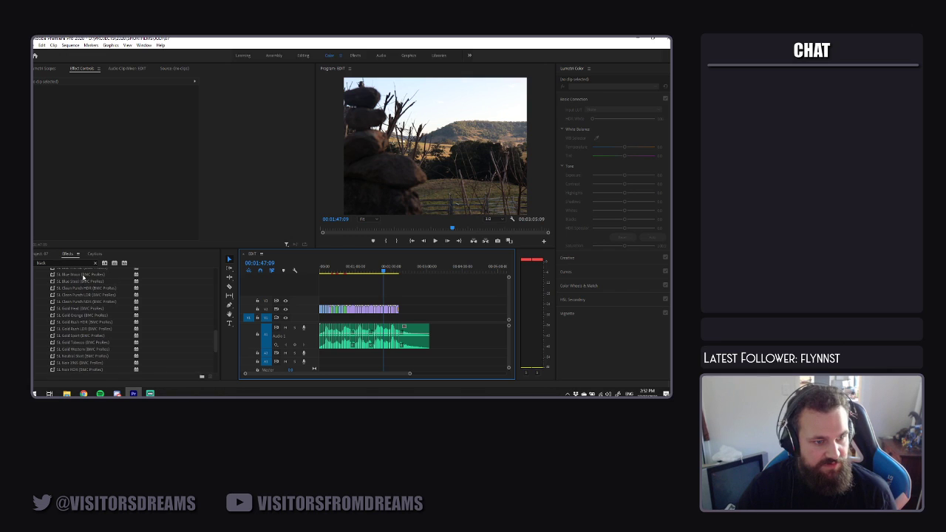
Clear the effects search so the full list of effect folders is shown
{"action": "left_click", "coordinate": [41, 263]}
{"action": "key", "text": "BackSpace"}
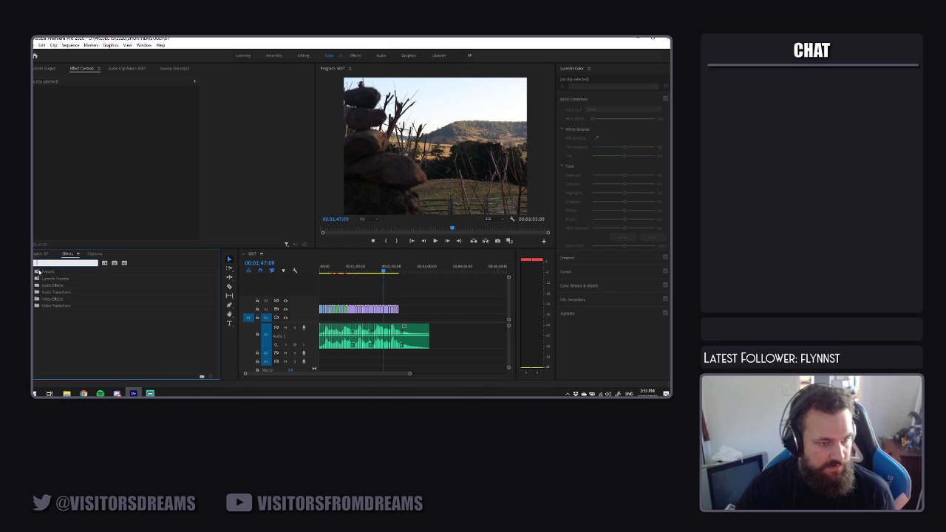
{"action": "left_click", "coordinate": [34, 279]}
{"action": "left_click", "coordinate": [35, 278]}
Create an adjustment layer with the default video settings and extend it over all the video clips on the track above them
{"action": "left_click", "coordinate": [46, 255]}
{"action": "left_click", "coordinate": [188, 373]}
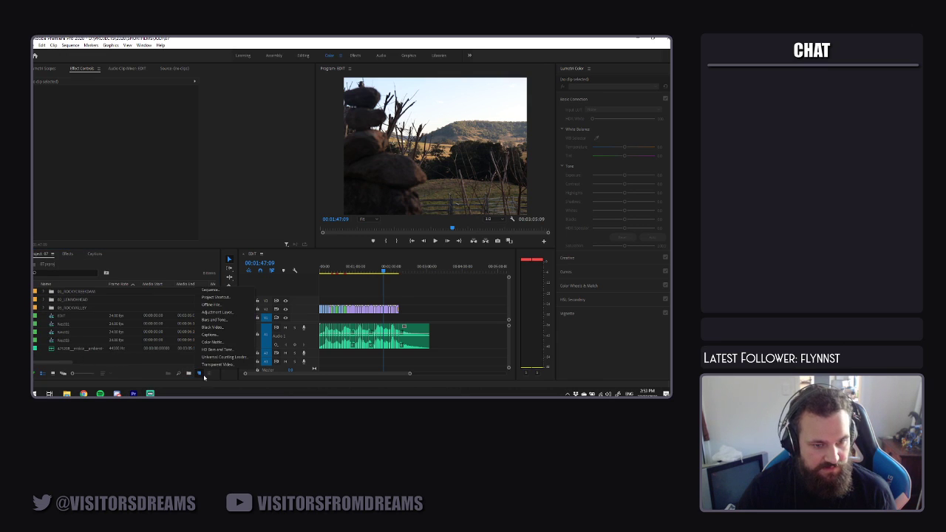
{"action": "left_click", "coordinate": [218, 316]}
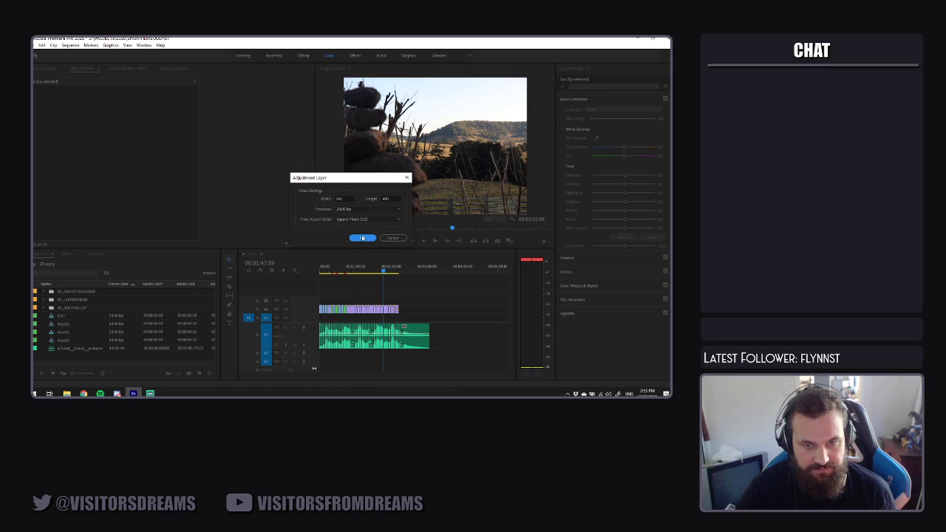
{"action": "left_click", "coordinate": [362, 238]}
{"action": "left_click_drag", "start_coordinate": [238, 309], "coordinate": [403, 298]}
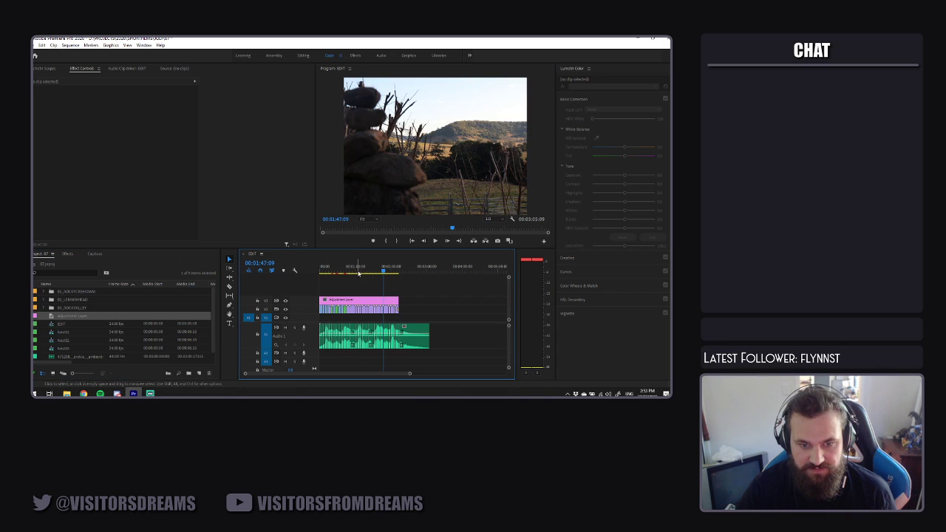
Add a moderate amount of Faded Film to the adjustment layer in the Creative adjustments of Lumetri Color
{"action": "left_click", "coordinate": [373, 303]}
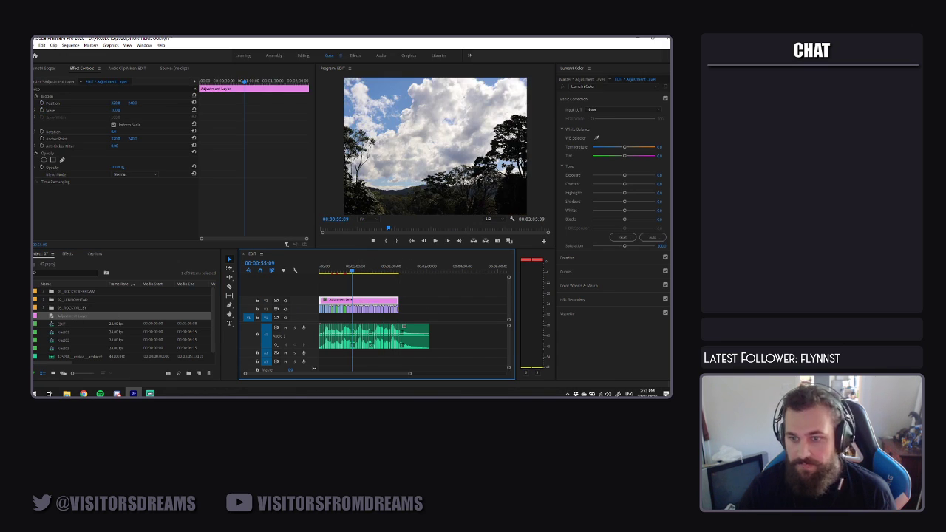
{"action": "left_click", "coordinate": [595, 258]}
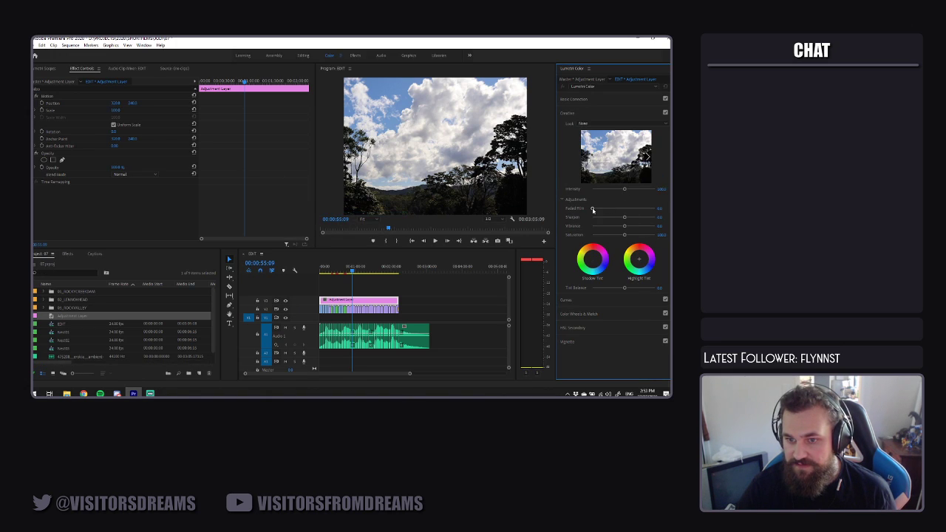
{"action": "left_click_drag", "start_coordinate": [593, 210], "coordinate": [598, 210]}
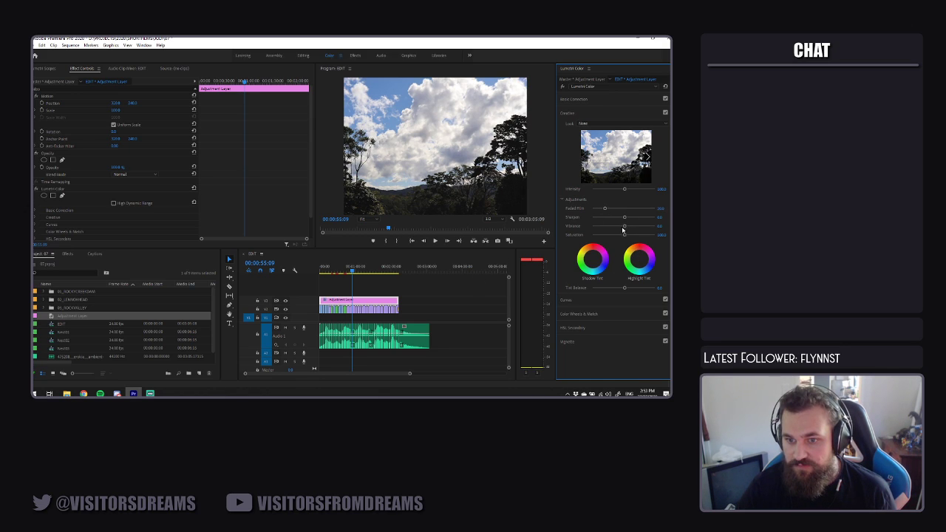
Try a slightly negative Sharpen value on the adjustment layer and reset it to 0
{"action": "left_click_drag", "start_coordinate": [625, 220], "coordinate": [623, 220]}
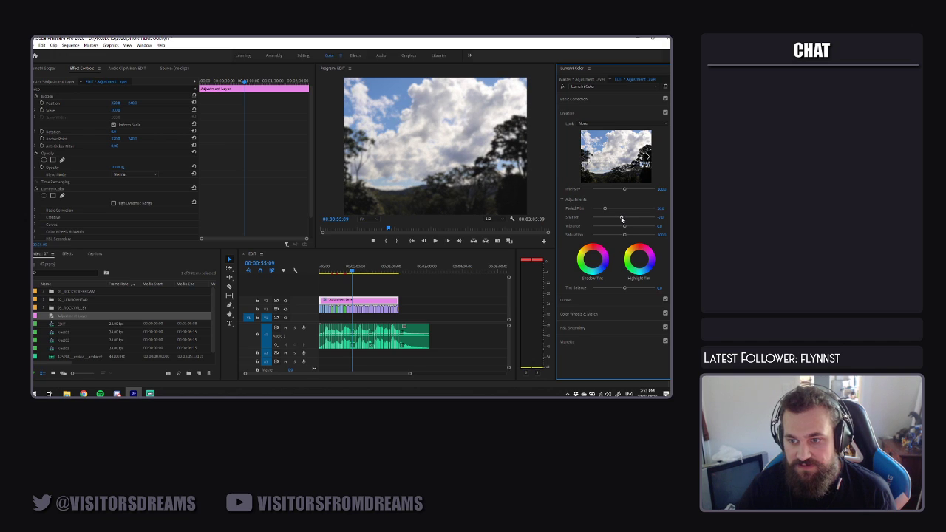
{"action": "left_click", "coordinate": [661, 217]}
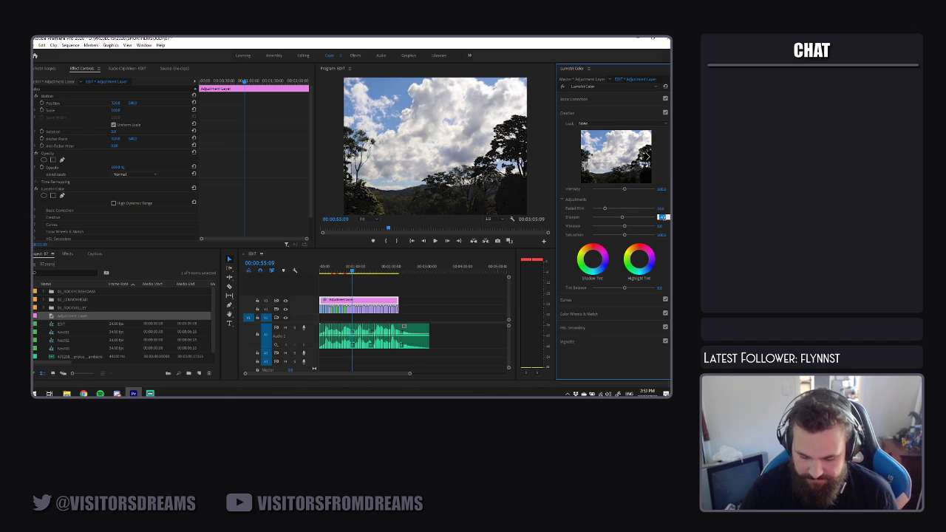
{"action": "key", "text": "Return"}
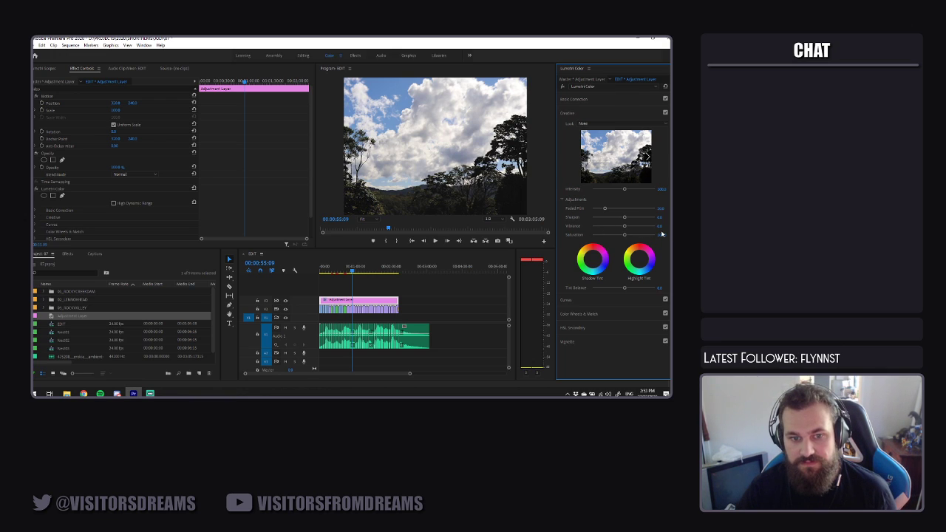
{"action": "left_click", "coordinate": [591, 115]}
{"action": "left_click", "coordinate": [610, 169]}
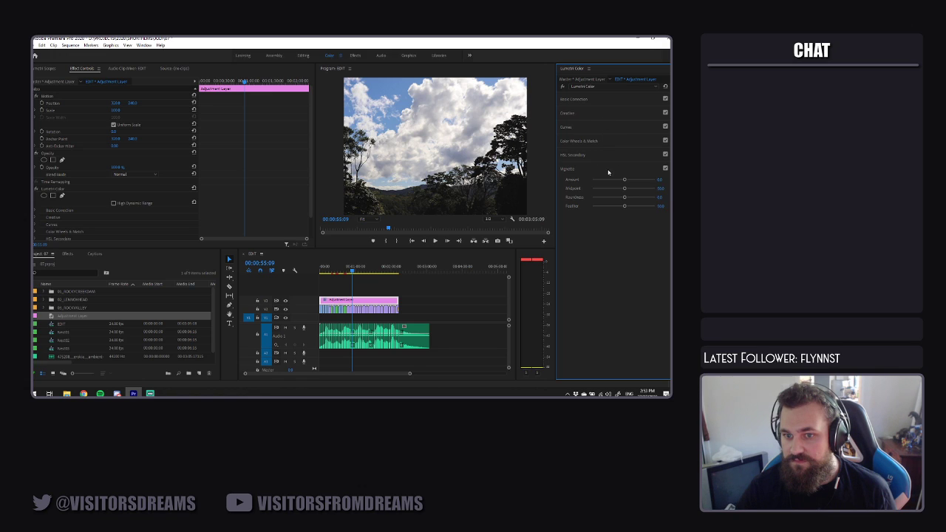
{"action": "left_click", "coordinate": [609, 170]}
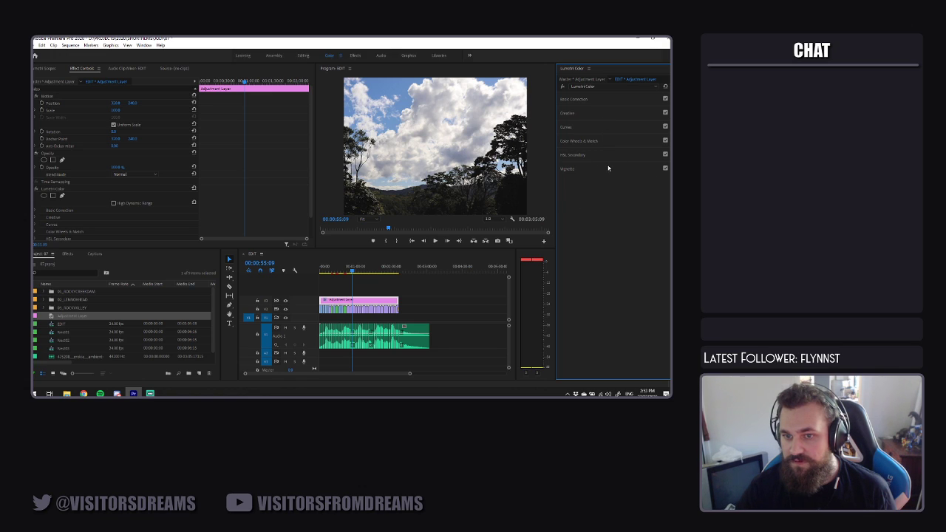
{"action": "left_click", "coordinate": [598, 99]}
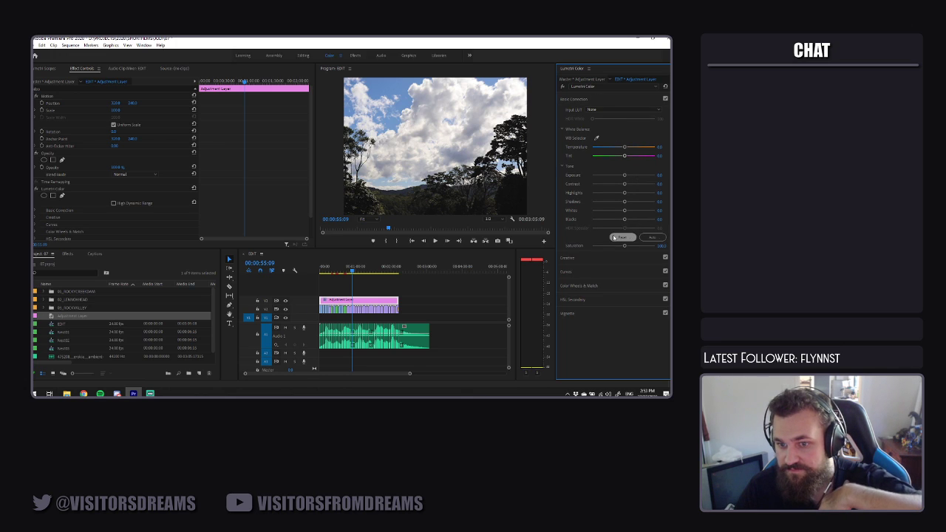
Try a strongly negative Sharpen value on the adjustment layer and undo it
{"action": "left_click", "coordinate": [629, 258]}
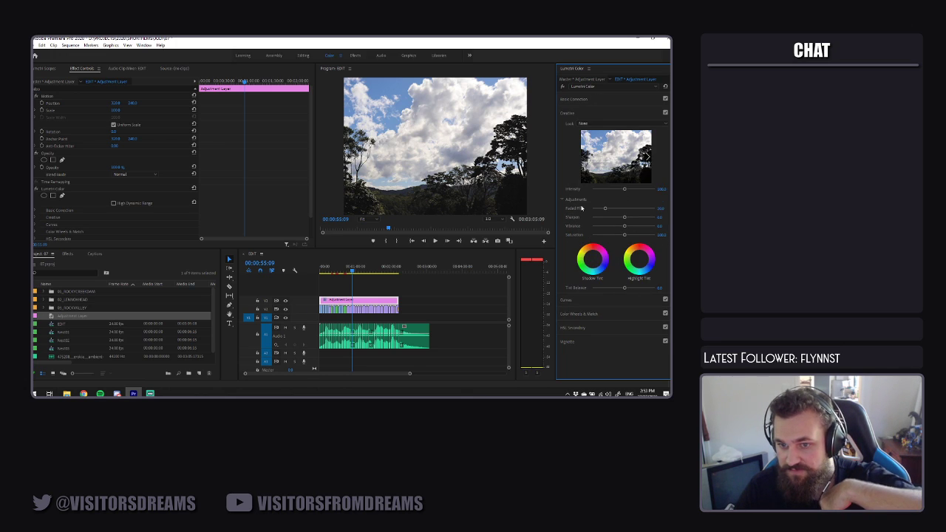
{"action": "left_click_drag", "start_coordinate": [626, 219], "coordinate": [592, 218]}
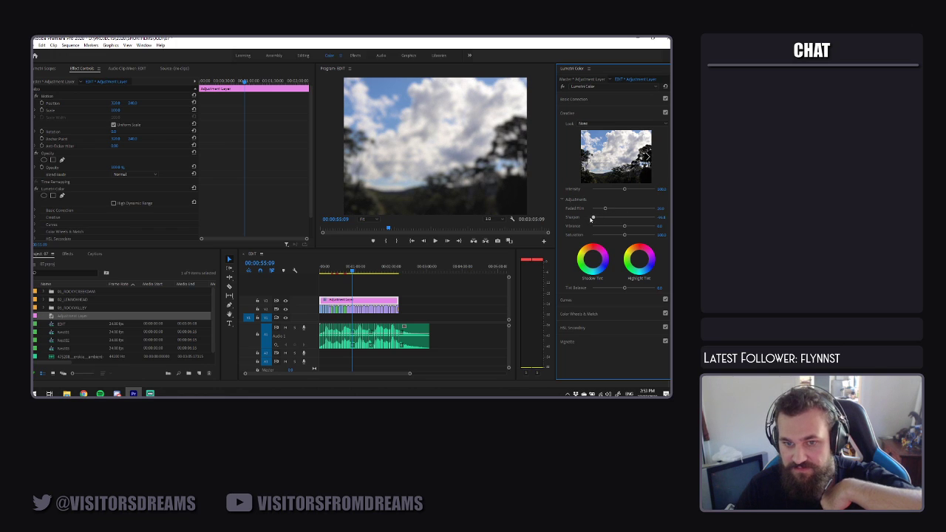
{"action": "key", "text": "ctrl+z"}
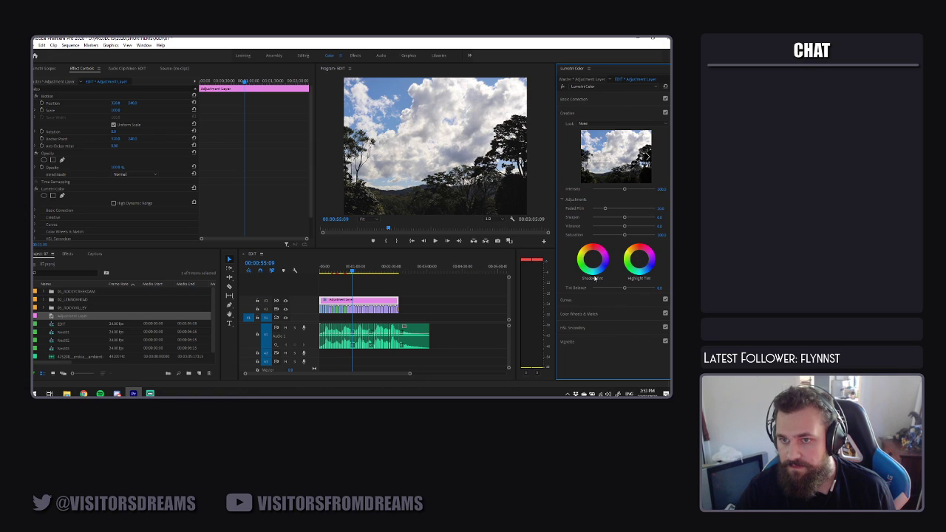
{"action": "left_click", "coordinate": [599, 99]}
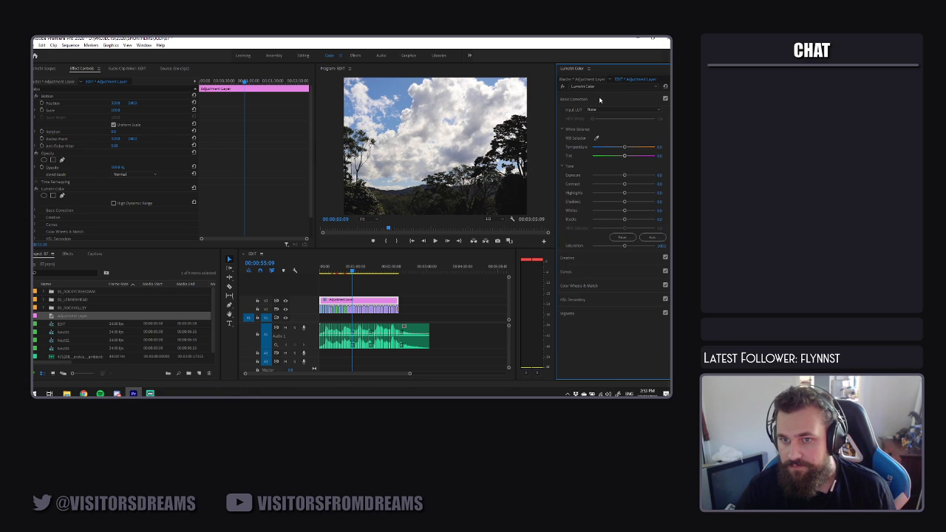
{"action": "left_click", "coordinate": [603, 110]}
{"action": "left_click", "coordinate": [608, 101]}
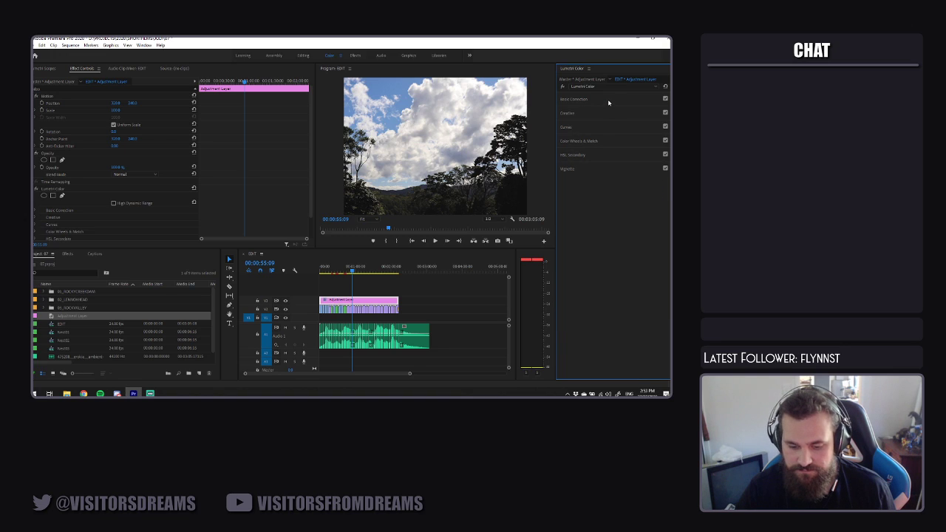
{"action": "left_click", "coordinate": [607, 87]}
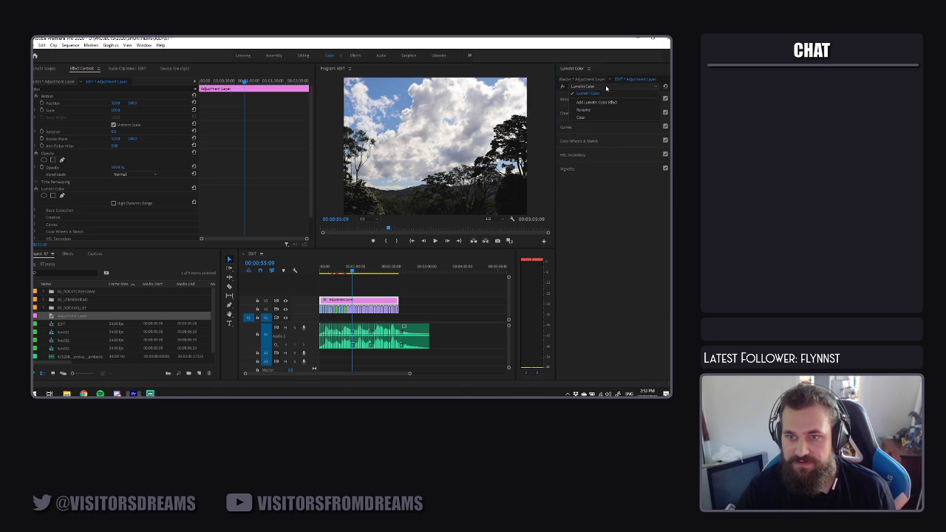
{"action": "left_click", "coordinate": [629, 188]}
{"action": "left_click", "coordinate": [601, 97]}
{"action": "left_click", "coordinate": [606, 100]}
Try the Phantom_Rec709_Gamma input LUT on the adjustment layer and undo it
{"action": "left_click", "coordinate": [599, 99]}
{"action": "left_click", "coordinate": [621, 109]}
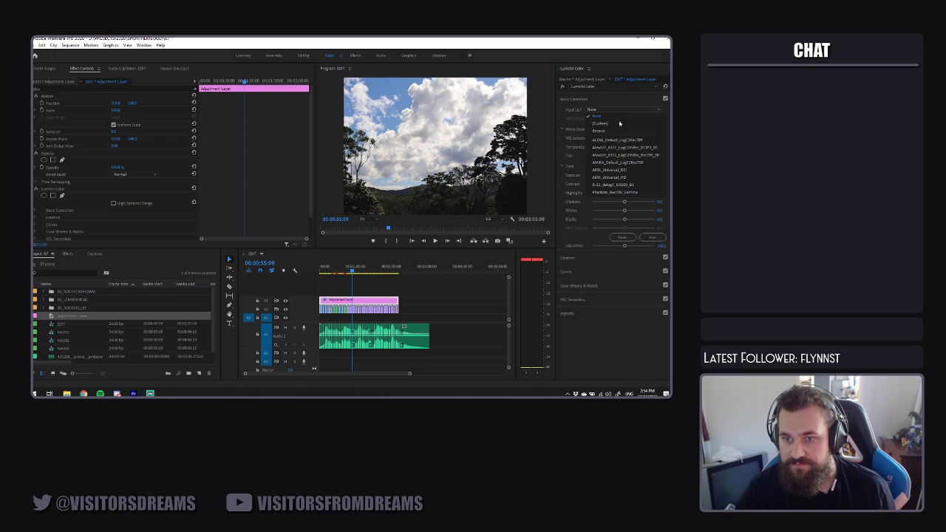
{"action": "left_click", "coordinate": [618, 193]}
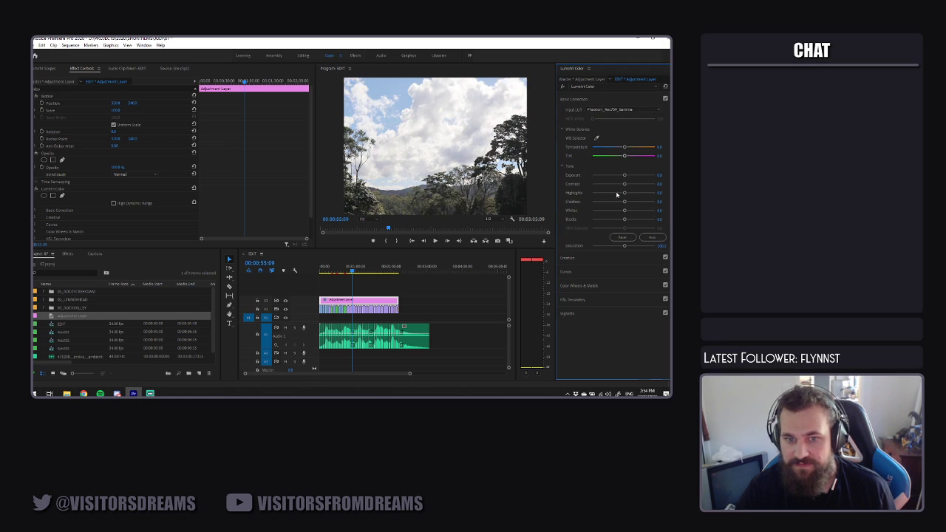
{"action": "key", "text": "ctrl+z"}
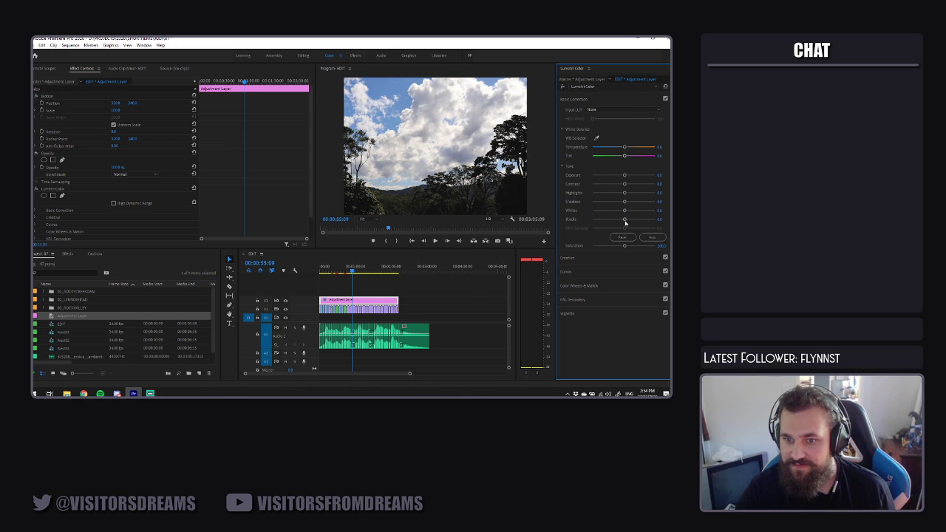
Shift the adjustment layer's Temperature toward blue on the tree-framed field shot and play parts of the later clips to check it
{"action": "left_click_drag", "start_coordinate": [363, 272], "coordinate": [373, 272]}
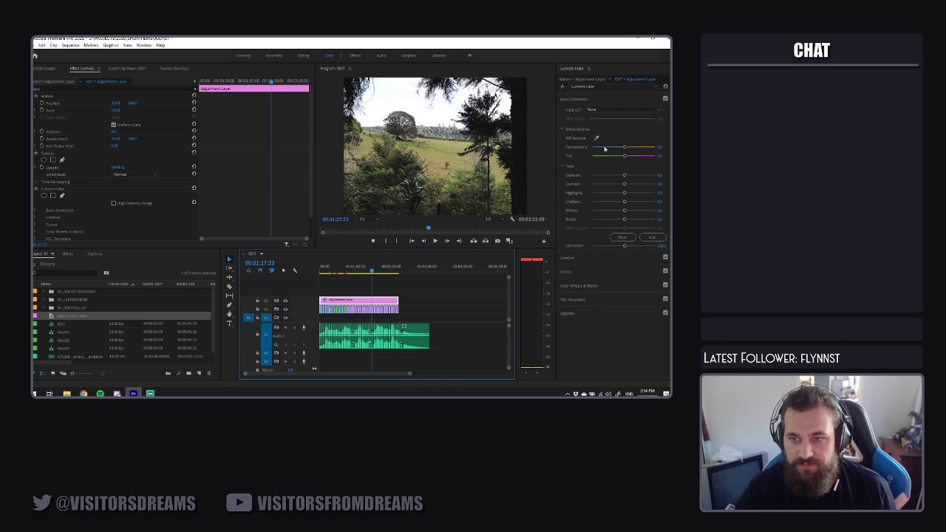
{"action": "left_click_drag", "start_coordinate": [624, 148], "coordinate": [622, 148]}
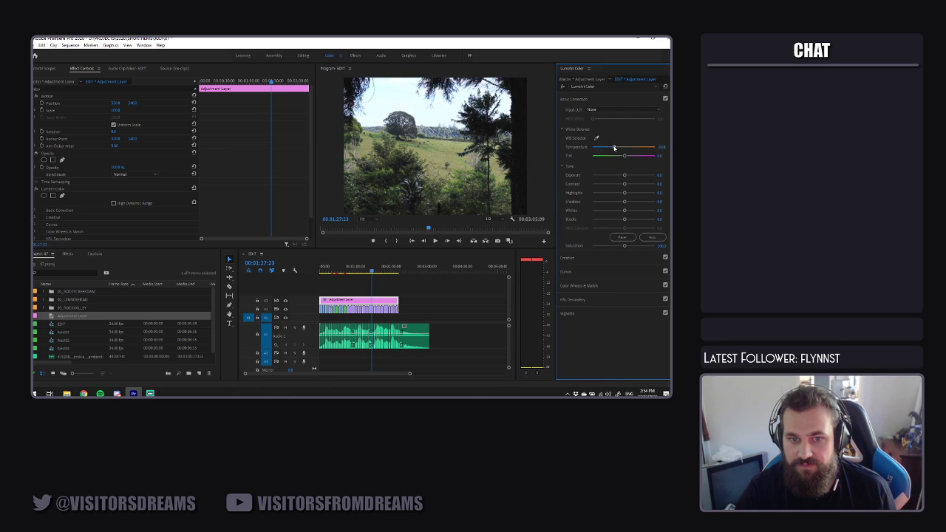
{"action": "left_click", "coordinate": [377, 271]}
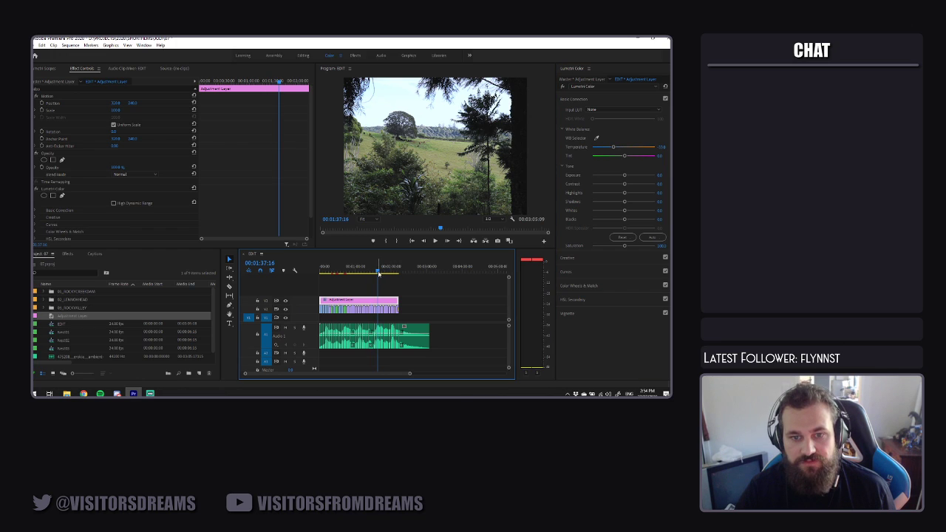
{"action": "key", "text": "space"}
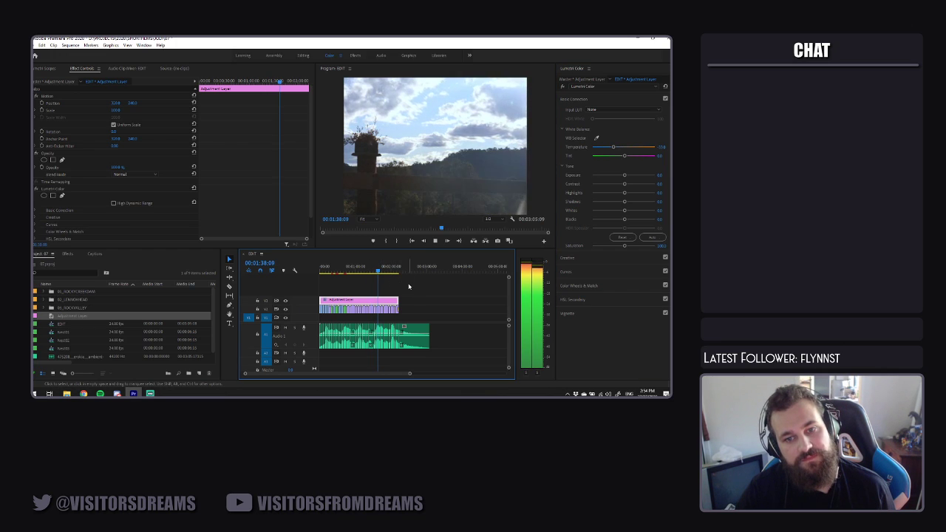
{"action": "left_click", "coordinate": [384, 271]}
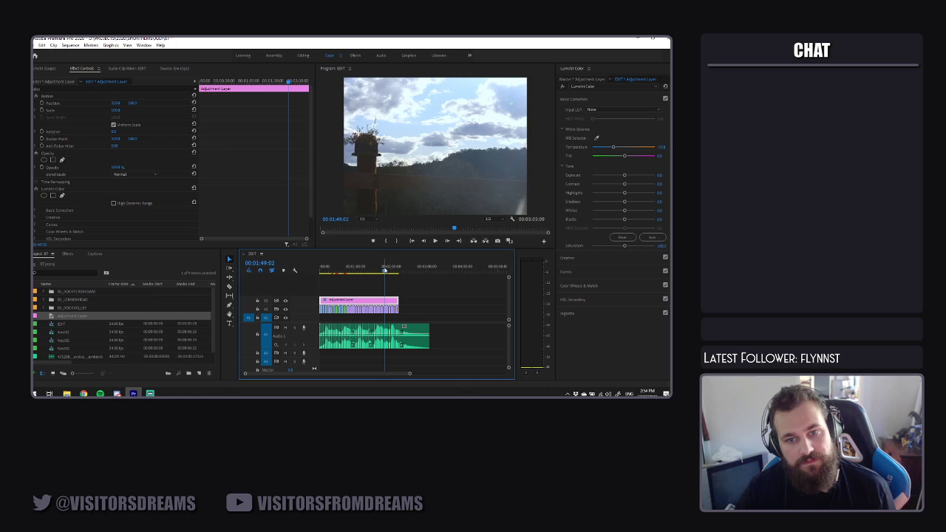
{"action": "key", "text": "space"}
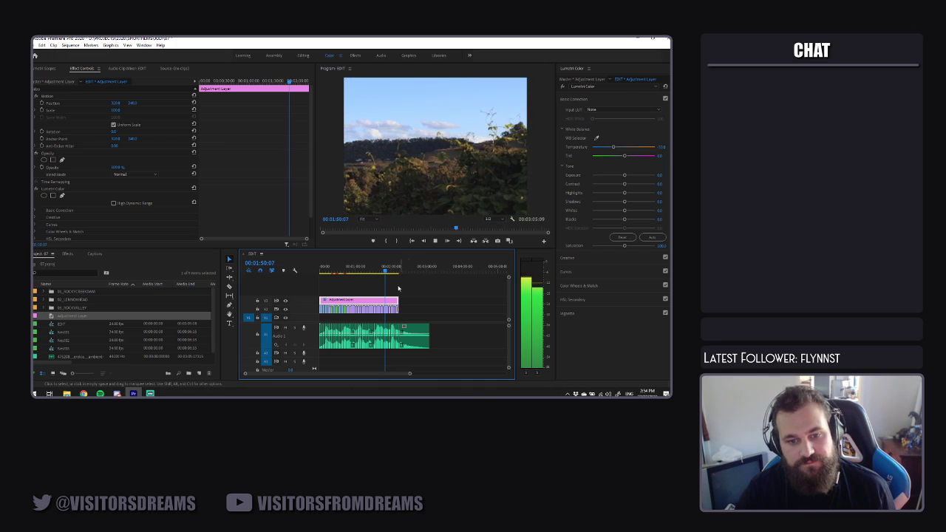
{"action": "key", "text": "space"}
Fine-tune the adjustment layer's Temperature, raise its Contrast strongly, and check the look by playing the cloudy sky clip
{"action": "left_click", "coordinate": [613, 148]}
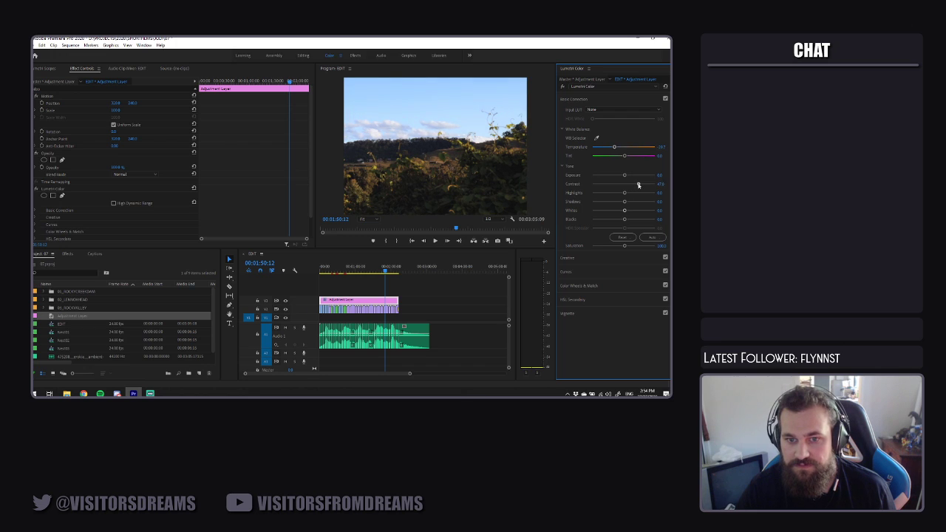
{"action": "key", "text": "space"}
{"action": "key", "text": "space"}
{"action": "left_click", "coordinate": [351, 268]}
{"action": "key", "text": "space"}
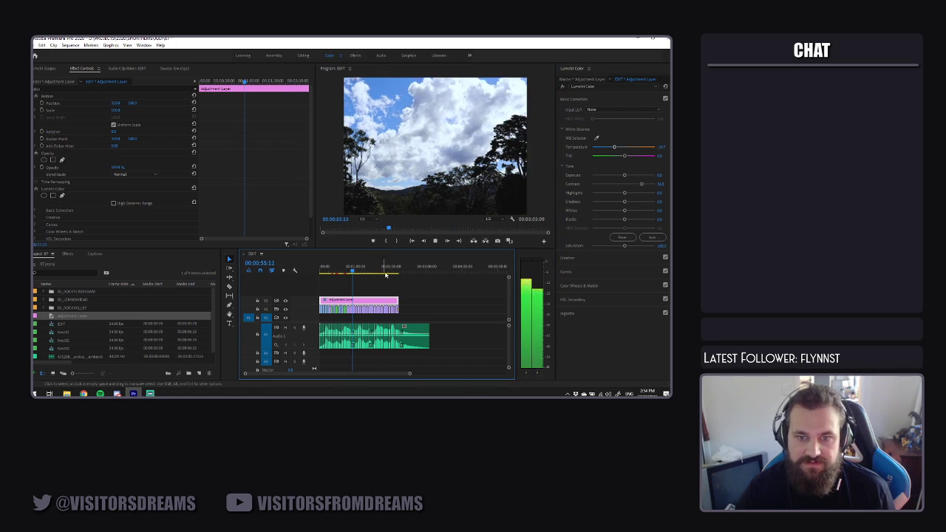
{"action": "key", "text": "space"}
{"action": "key", "text": "space"}
{"action": "key", "text": "space"}
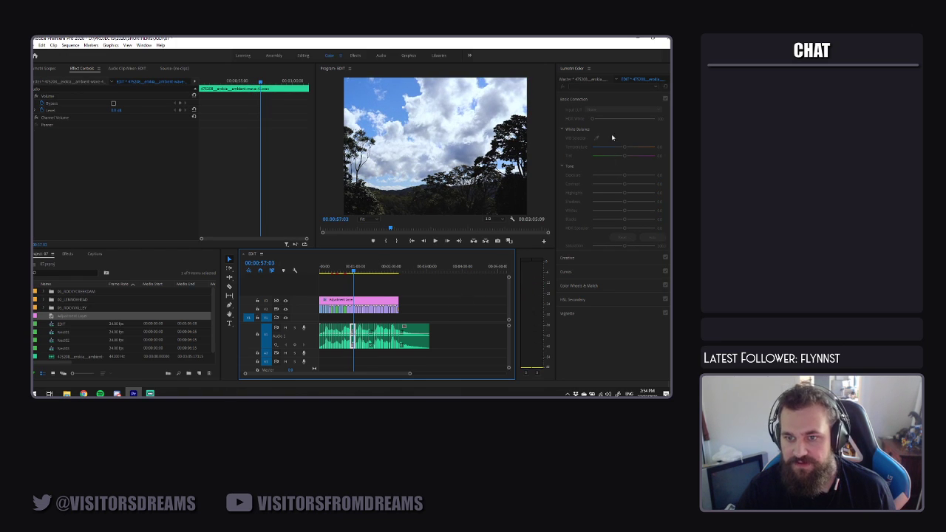
Lower the adjustment layer's Blacks slightly and play the cloudy sky clip into the following tree shot
{"action": "left_click", "coordinate": [370, 302]}
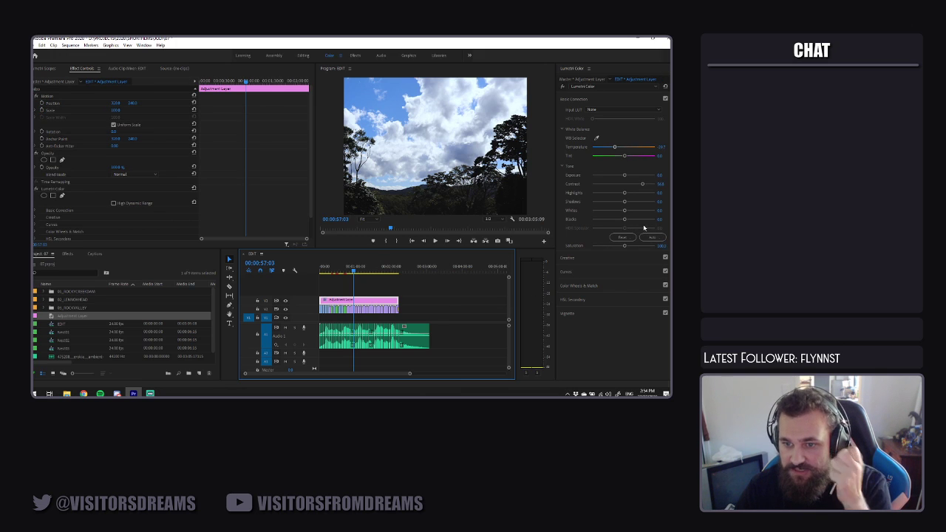
{"action": "left_click_drag", "start_coordinate": [624, 219], "coordinate": [626, 220]}
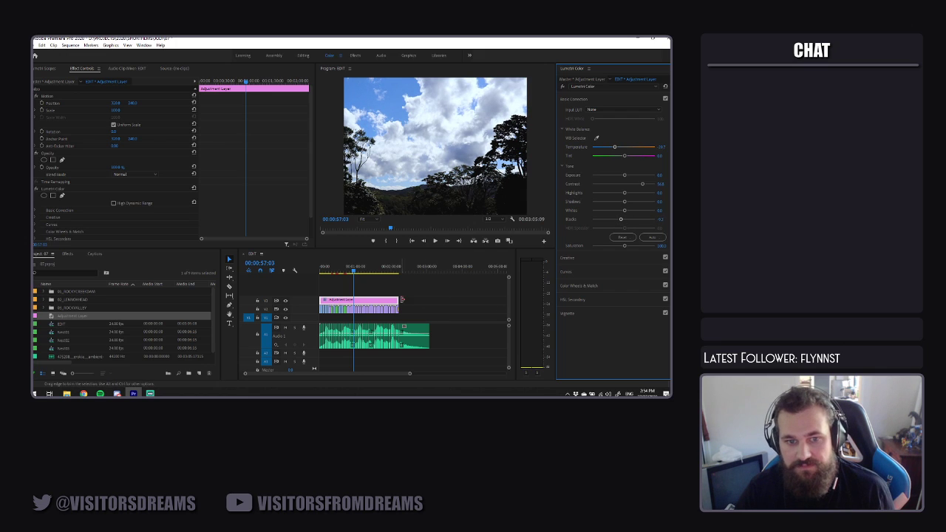
{"action": "key", "text": "space"}
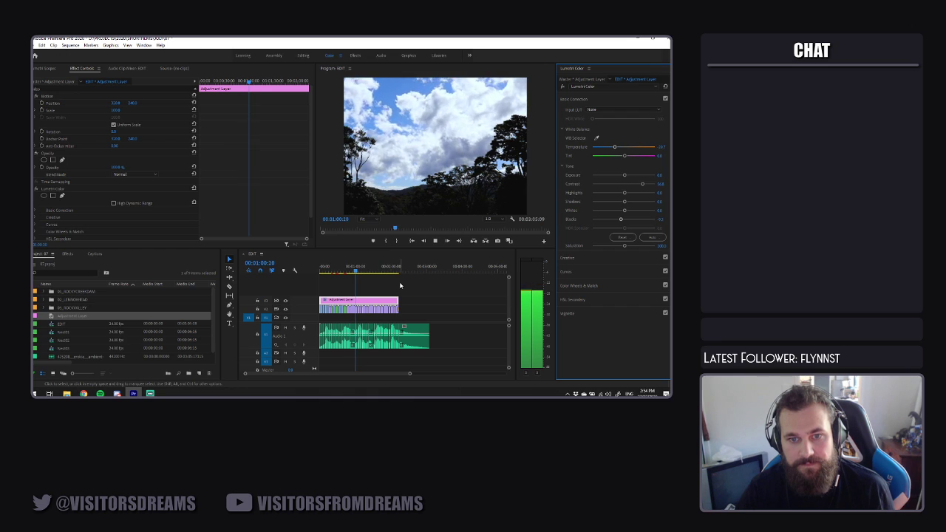
{"action": "key", "text": "space"}
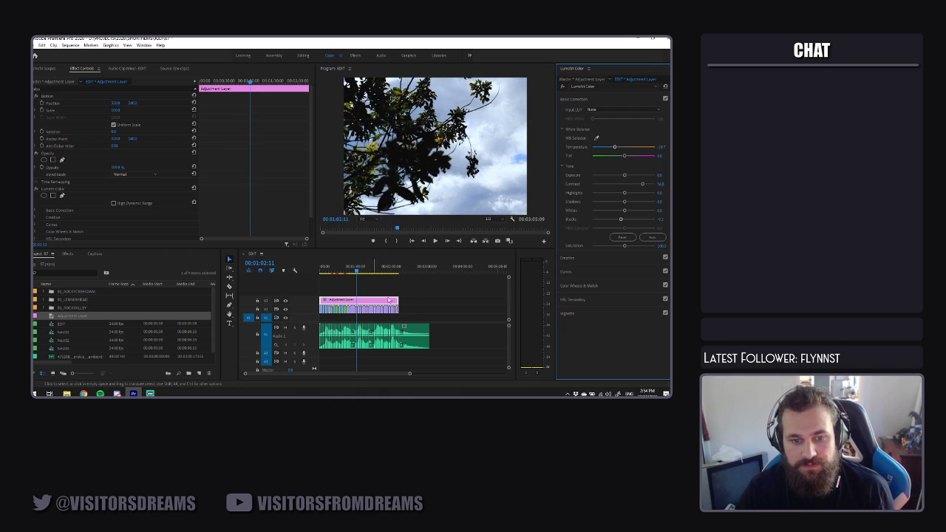
Lower the adjustment layer's Whites and check the look on the beach, palm tree and tree-framed field shots
{"action": "left_click_drag", "start_coordinate": [625, 211], "coordinate": [612, 212]}
{"action": "left_click_drag", "start_coordinate": [349, 271], "coordinate": [375, 272]}
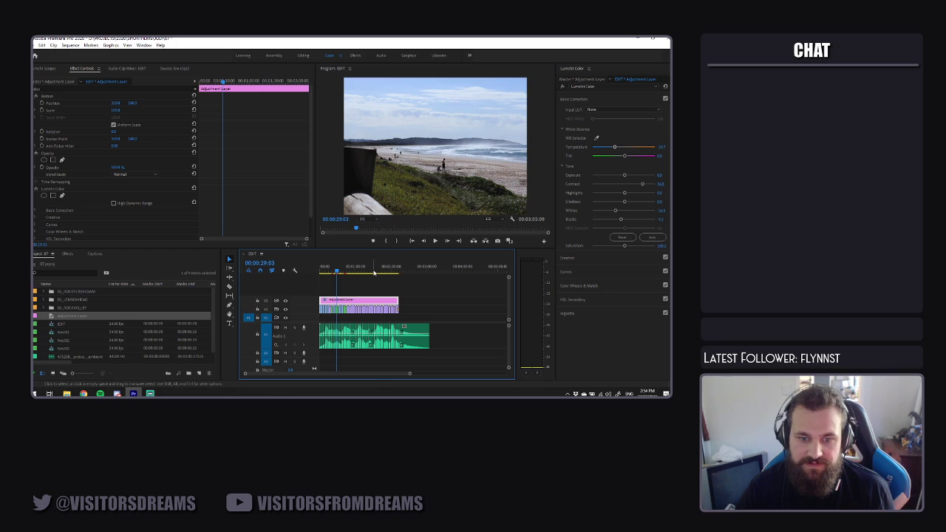
{"action": "left_click", "coordinate": [369, 273]}
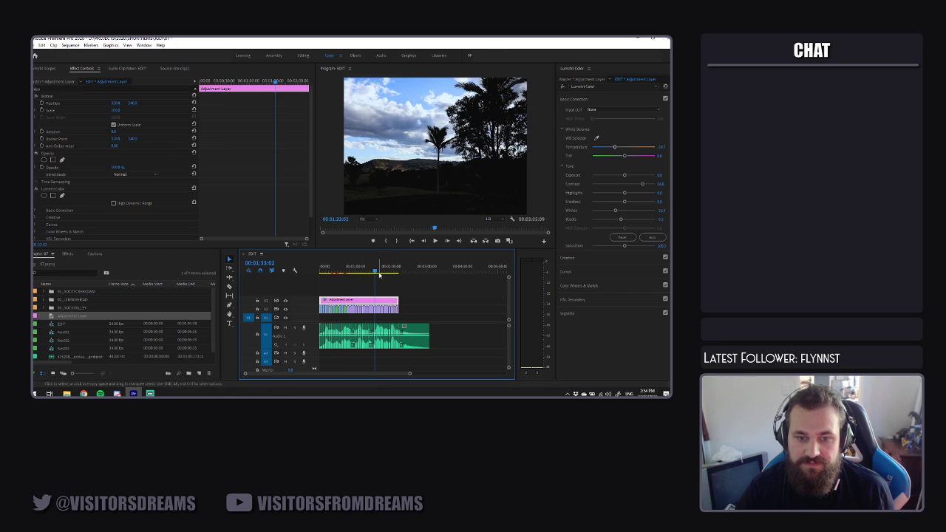
{"action": "key", "text": "space"}
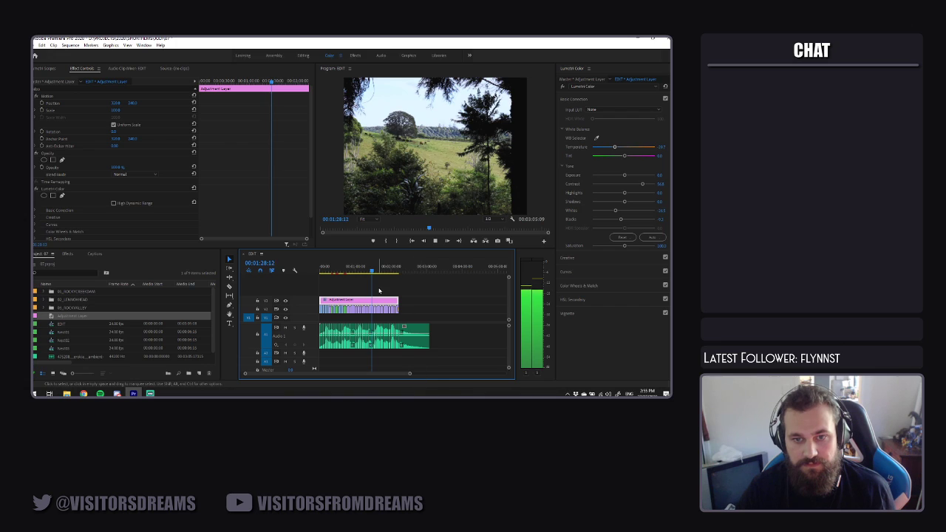
{"action": "key", "text": "space"}
Shift the adjustment layer's Temperature slightly further toward blue and play the dark silhouette clip under the clouds to check it
{"action": "left_click_drag", "start_coordinate": [614, 148], "coordinate": [610, 148]}
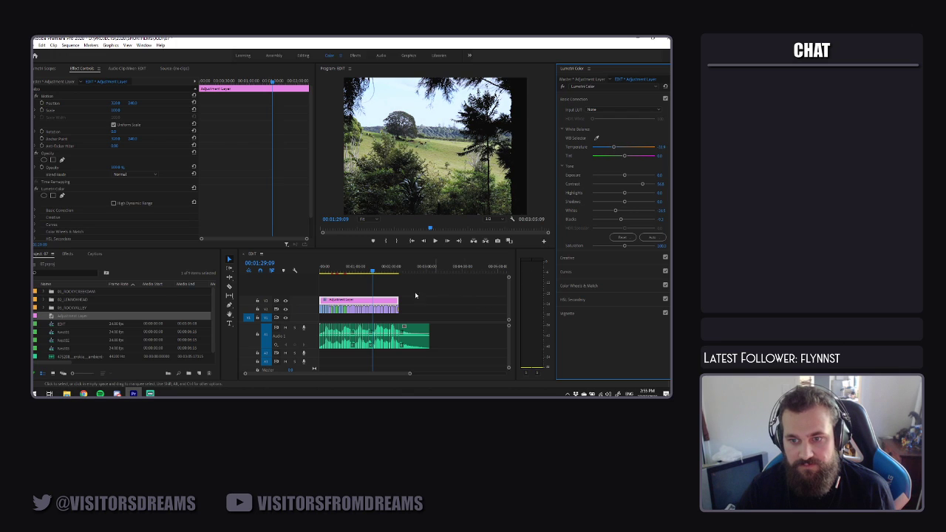
{"action": "left_click", "coordinate": [378, 270]}
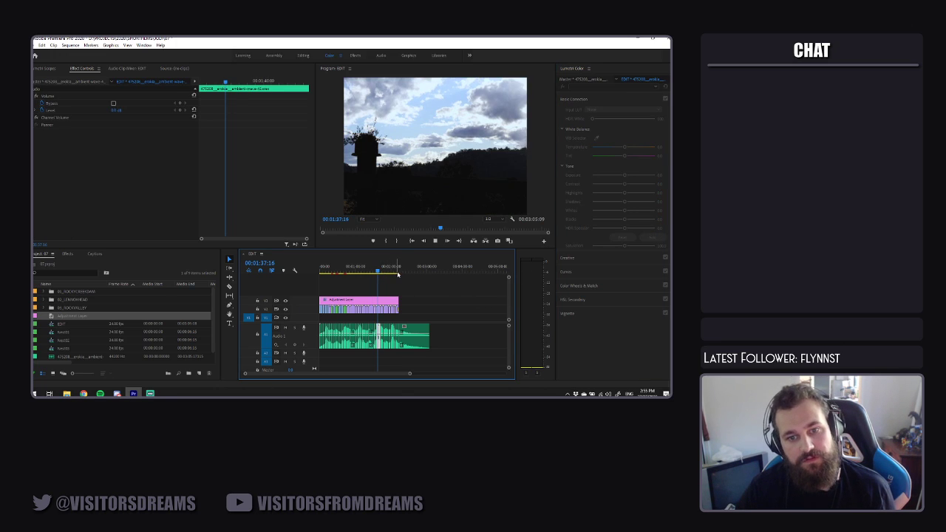
{"action": "key", "text": "space"}
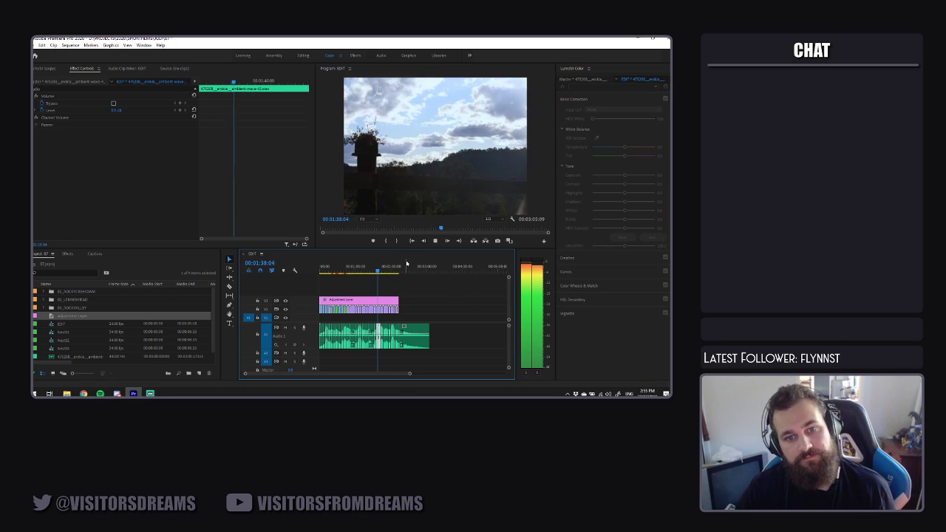
{"action": "left_click", "coordinate": [388, 304]}
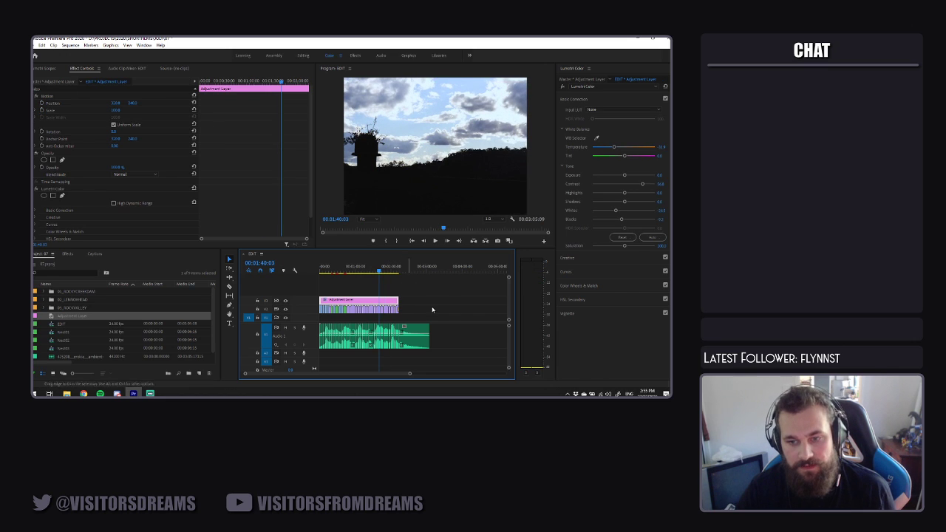
Try a Faded Film value of -5 in the adjustment layer's Creative settings and undo it
{"action": "left_click", "coordinate": [603, 259]}
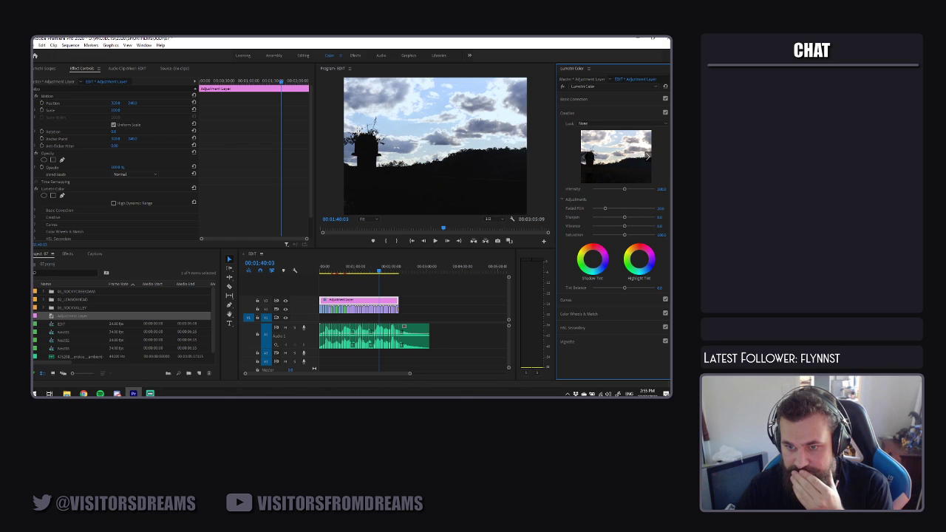
{"action": "type", "text": "-5"}
{"action": "key", "text": "ctrl+z"}
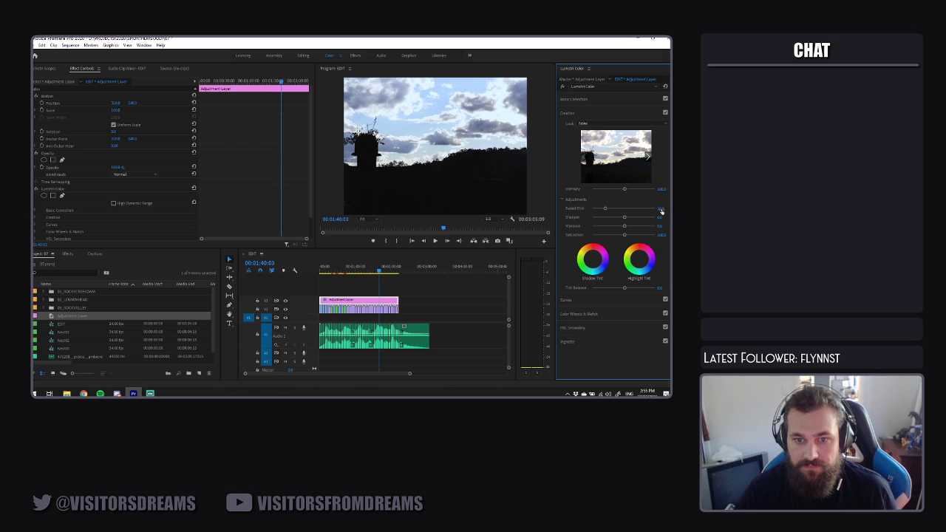
Look through the remaining Lumetri sections, try a strong negative Vignette Amount on the adjustment layer, and undo it
{"action": "left_click", "coordinate": [591, 299]}
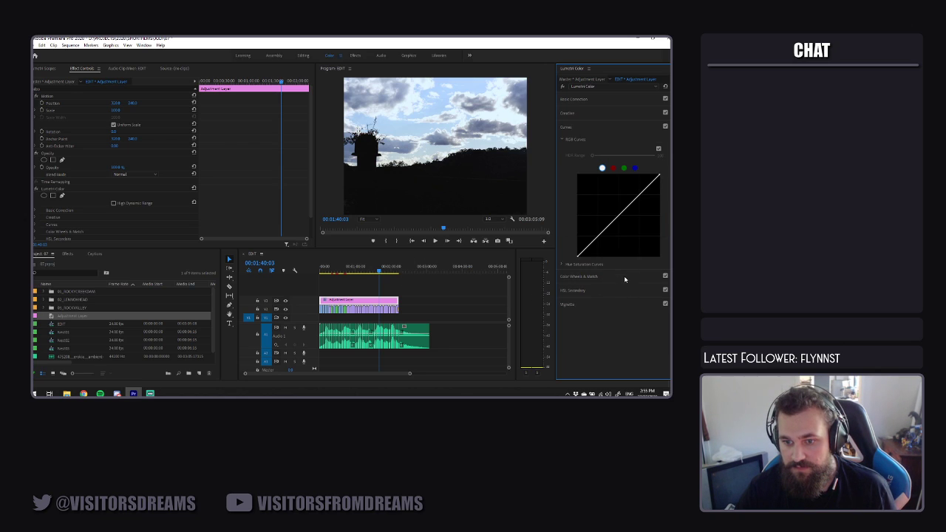
{"action": "left_click", "coordinate": [625, 277]}
{"action": "left_click", "coordinate": [620, 272]}
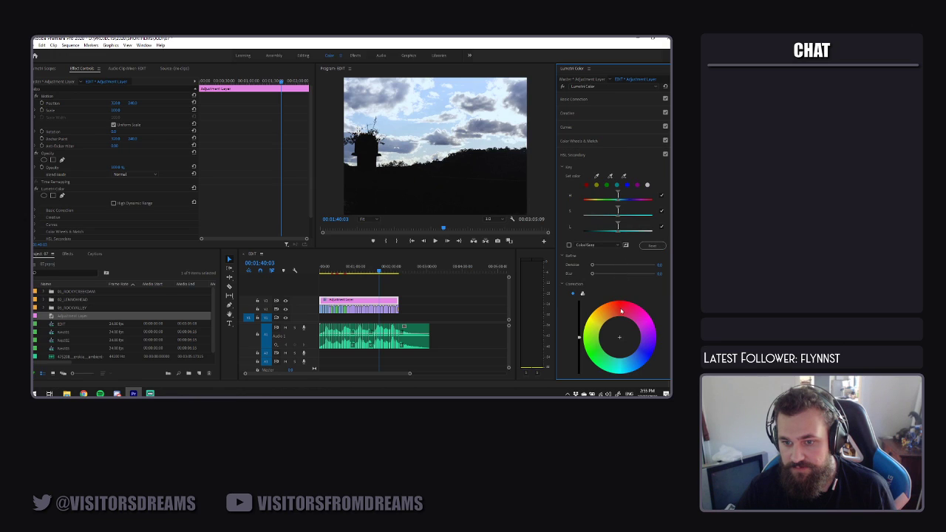
{"action": "scroll", "coordinate": [636, 303], "scroll_direction": "down", "scroll_amount": 3}
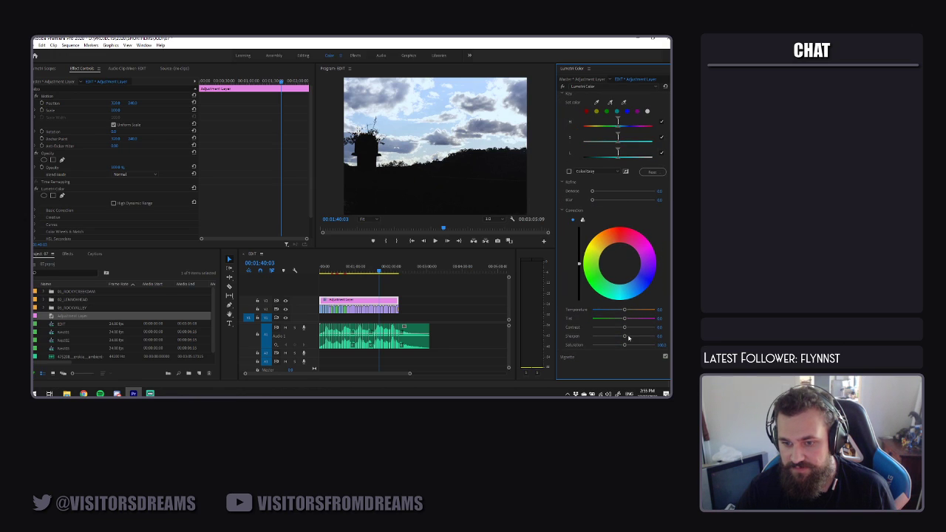
{"action": "left_click", "coordinate": [612, 359]}
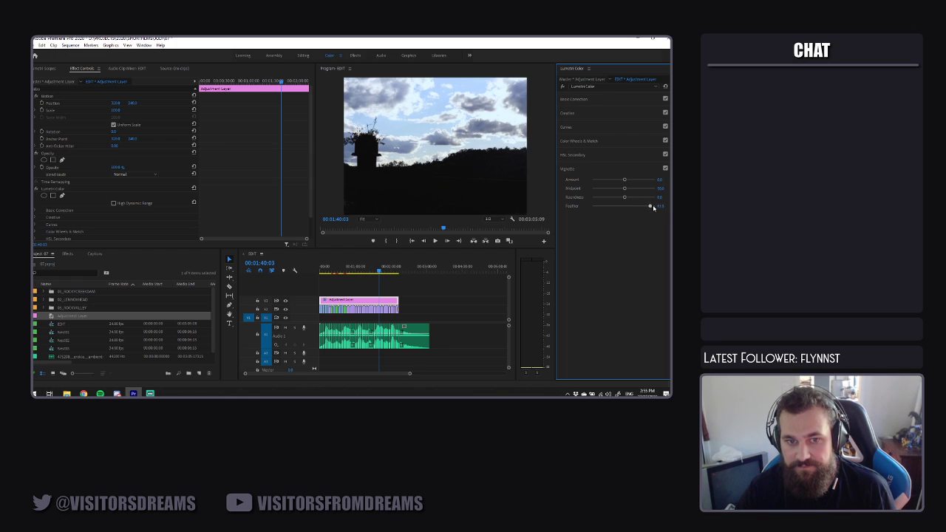
{"action": "left_click_drag", "start_coordinate": [625, 181], "coordinate": [581, 182]}
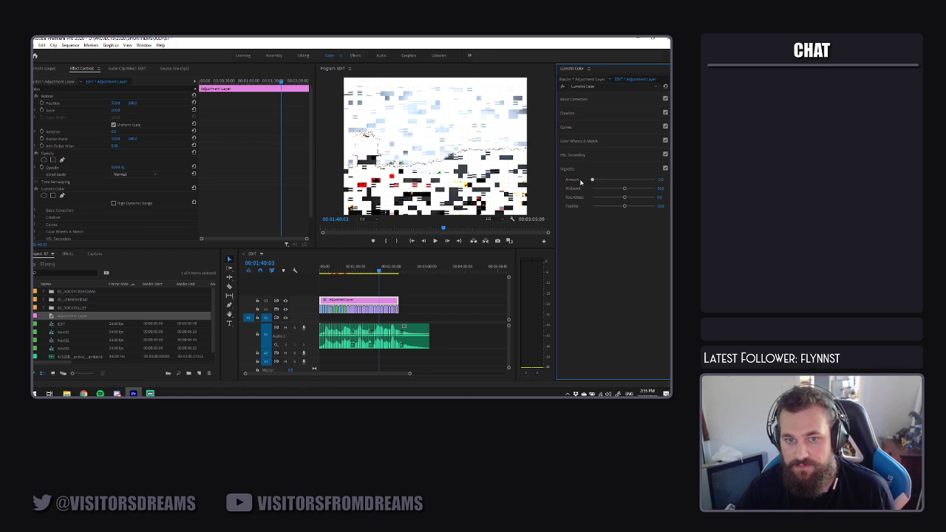
{"action": "key", "text": "ctrl+z"}
{"action": "left_click", "coordinate": [598, 167]}
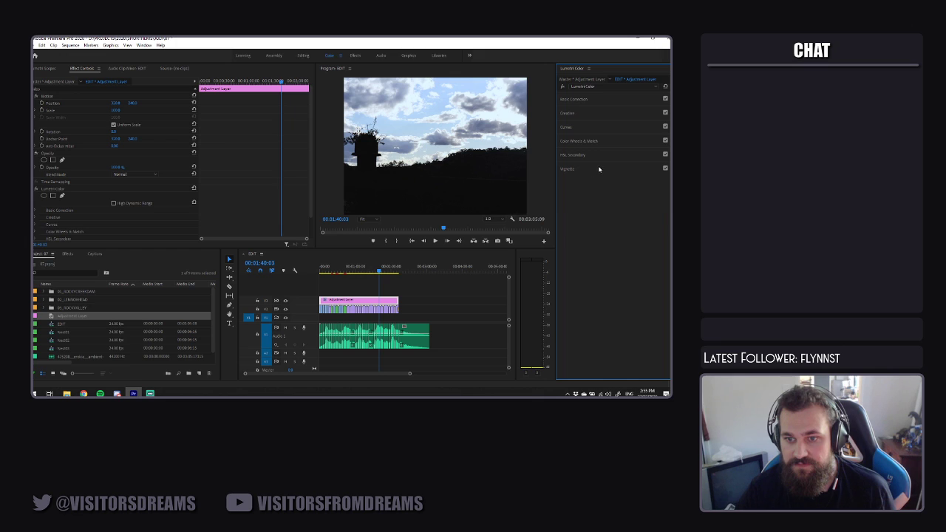
Tint the adjustment layer's shadows slightly toward cyan and its highlights slightly toward orange while viewing the stacked-stones shot
{"action": "left_click", "coordinate": [414, 295]}
{"action": "key", "text": "space"}
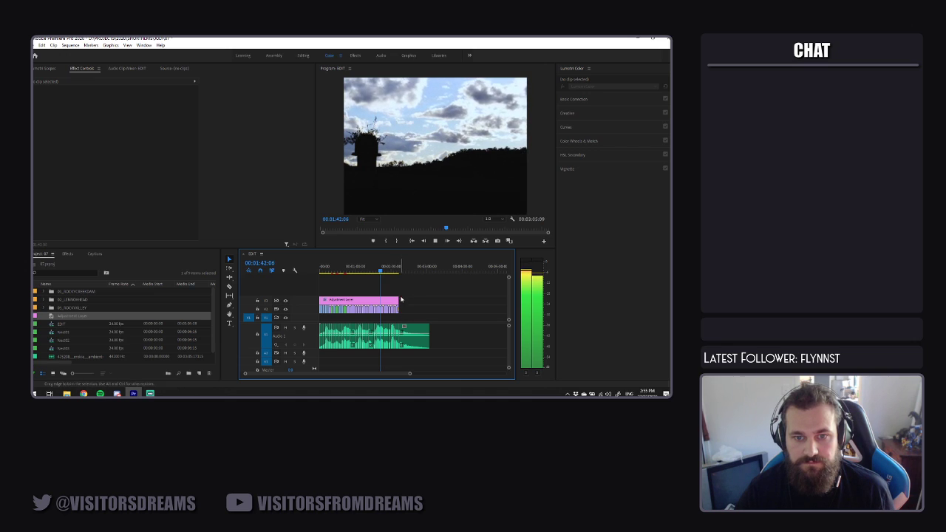
{"action": "key", "text": "space"}
{"action": "left_click", "coordinate": [388, 300]}
{"action": "left_click", "coordinate": [590, 116]}
{"action": "left_click", "coordinate": [590, 115]}
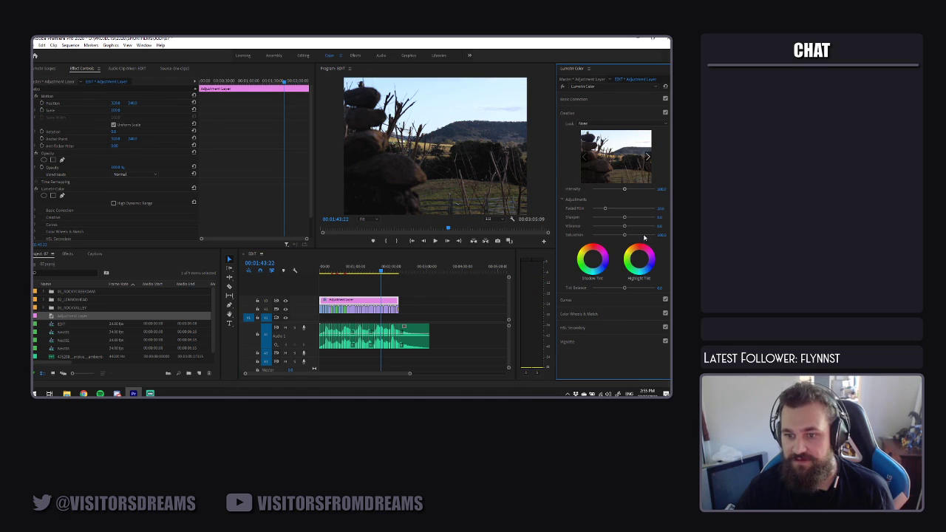
{"action": "left_click", "coordinate": [594, 264]}
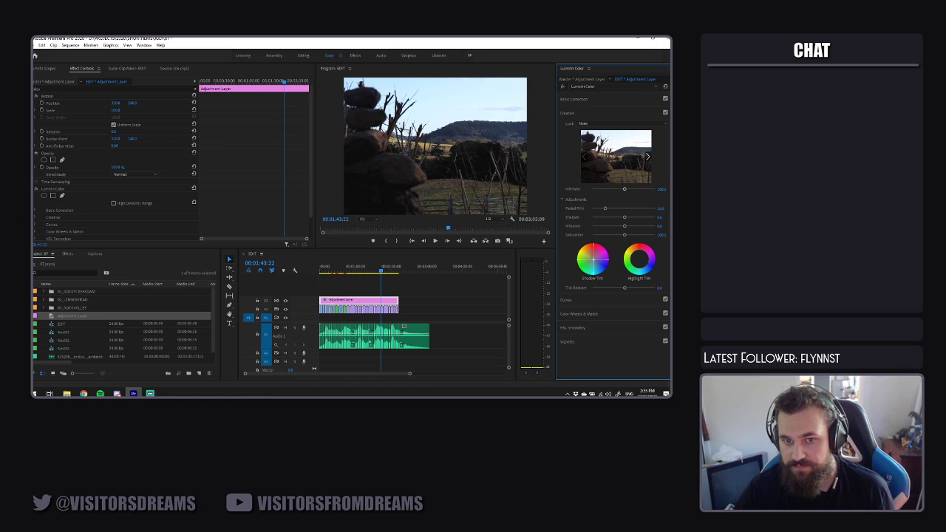
{"action": "left_click", "coordinate": [639, 259]}
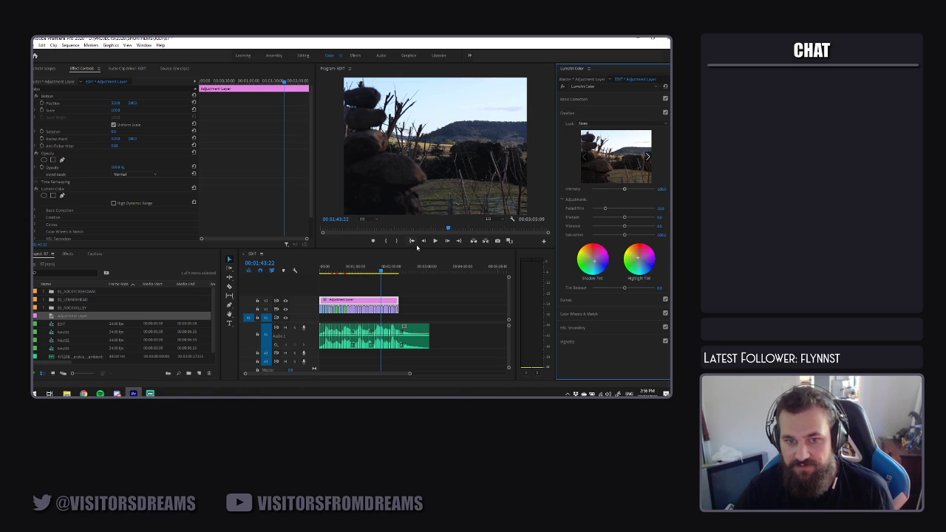
Play the tinted stacked-stones shot, and play the sequence from its start through the opening ocean clips
{"action": "key", "text": "space"}
{"action": "left_click", "coordinate": [396, 274]}
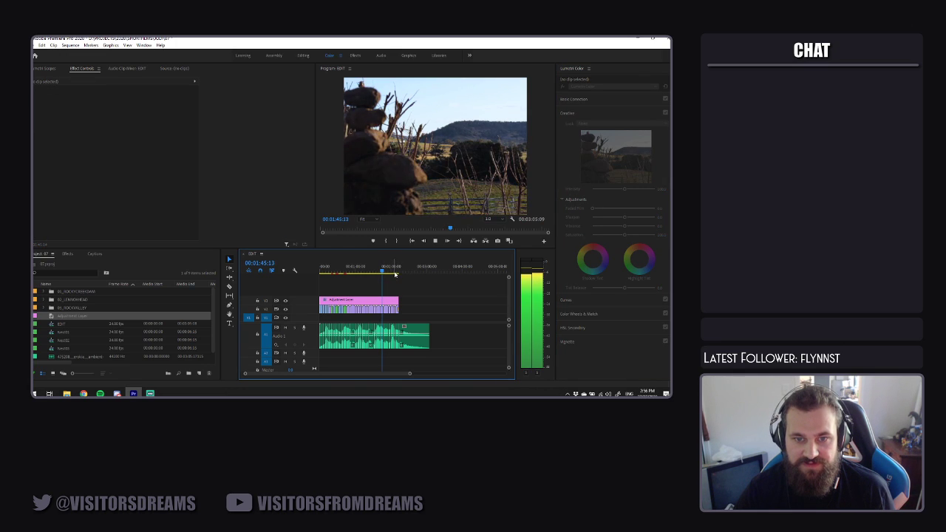
{"action": "key", "text": "space"}
{"action": "key", "text": "Home"}
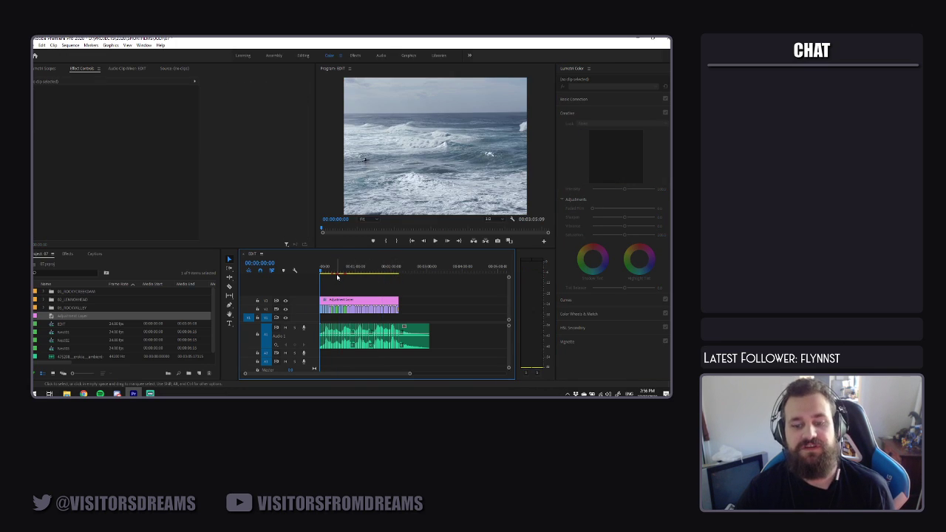
{"action": "key", "text": "Return"}
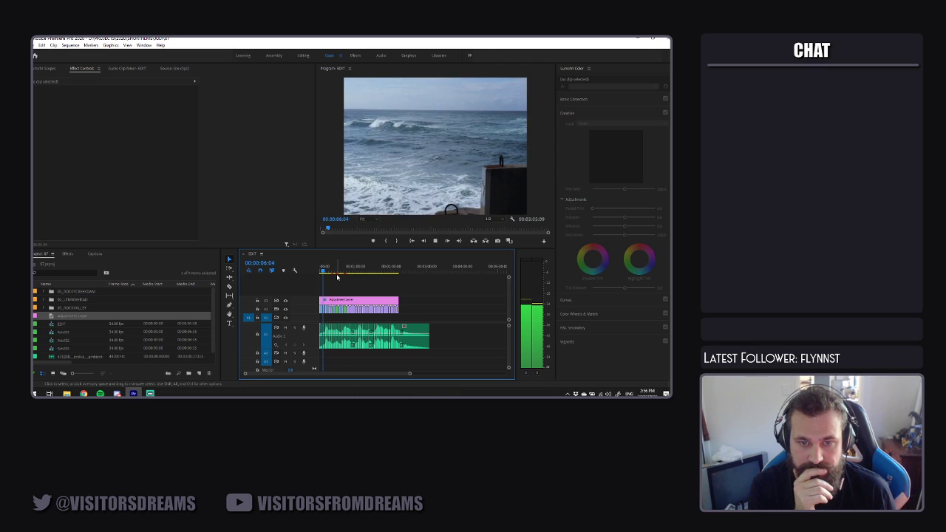
{"action": "key", "text": "space"}
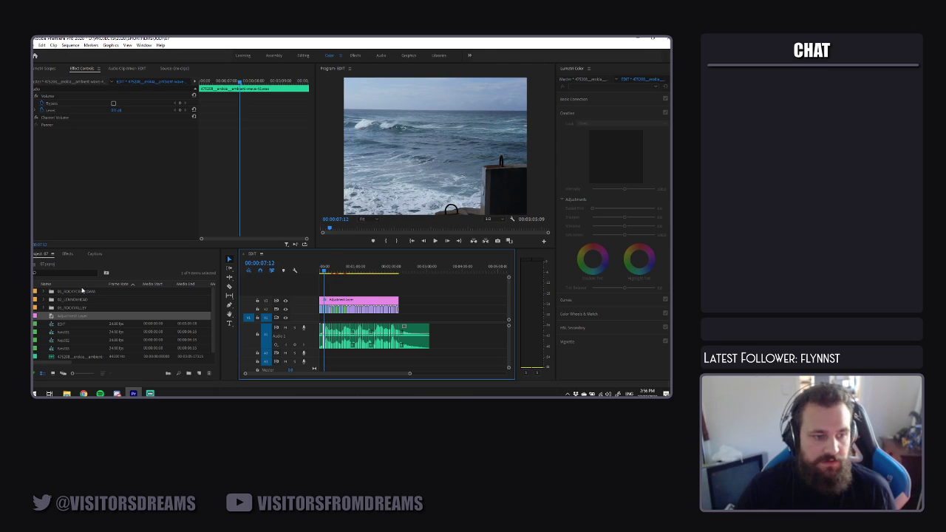
Find the Gaussian Blur effect and apply it to the adjustment layer
{"action": "left_click", "coordinate": [68, 253]}
{"action": "left_click", "coordinate": [44, 263]}
{"action": "type", "text": "gaus"}
{"action": "left_click_drag", "start_coordinate": [65, 333], "coordinate": [353, 301]}
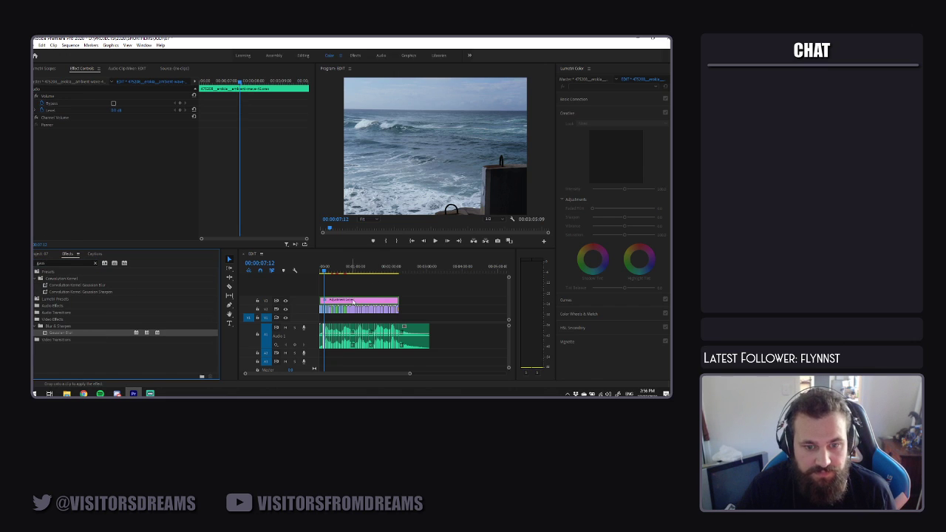
Try a Gaussian Blur Blurriness of 5 on the adjustment layer, and reduce it to 2
{"action": "scroll", "coordinate": [105, 216], "scroll_direction": "down", "scroll_amount": 4}
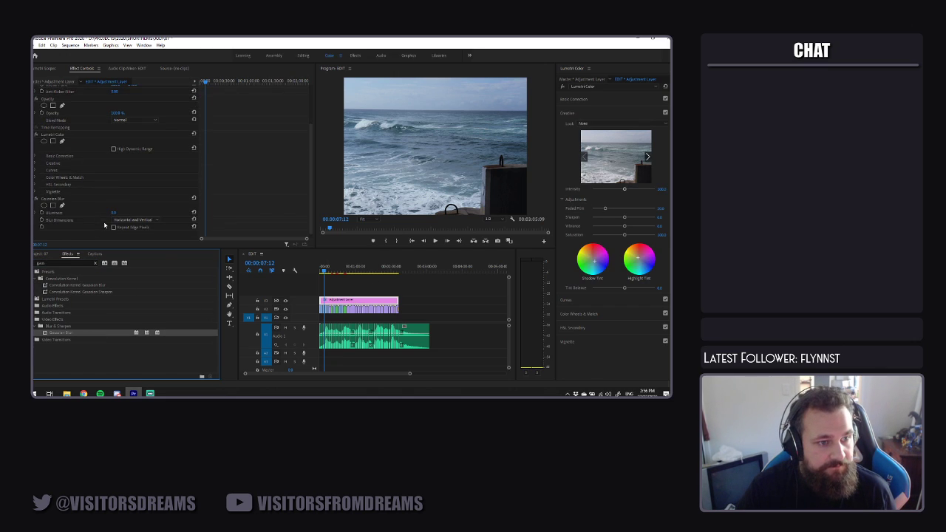
{"action": "left_click", "coordinate": [120, 208]}
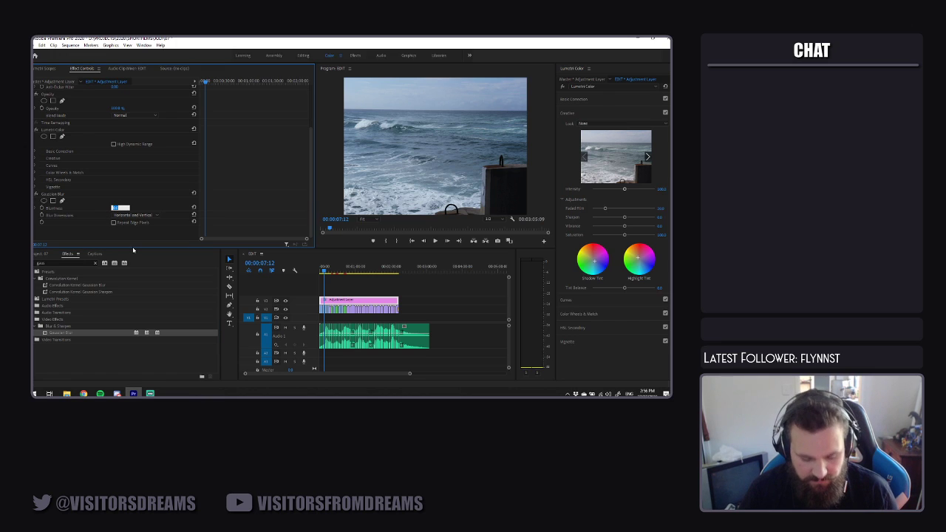
{"action": "type", "text": "5"}
{"action": "key", "text": "Return"}
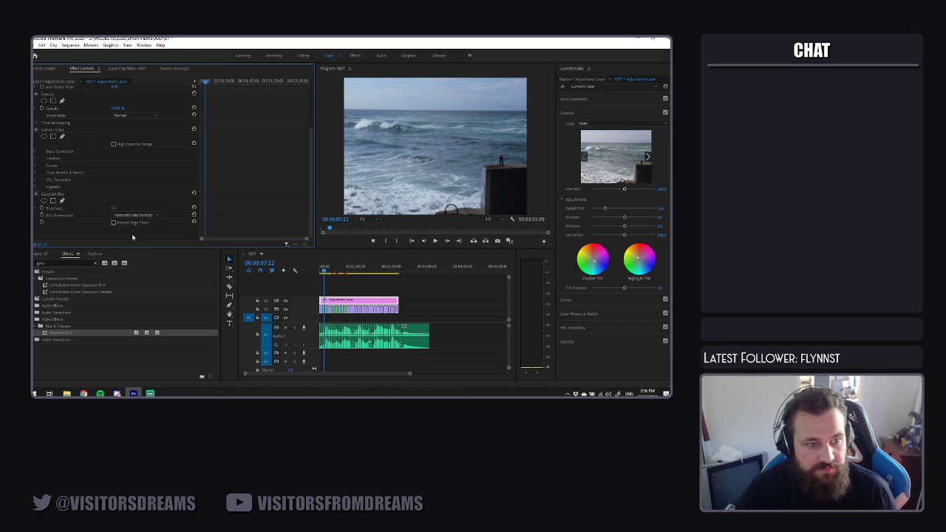
{"action": "type", "text": "2"}
{"action": "key", "text": "Return"}
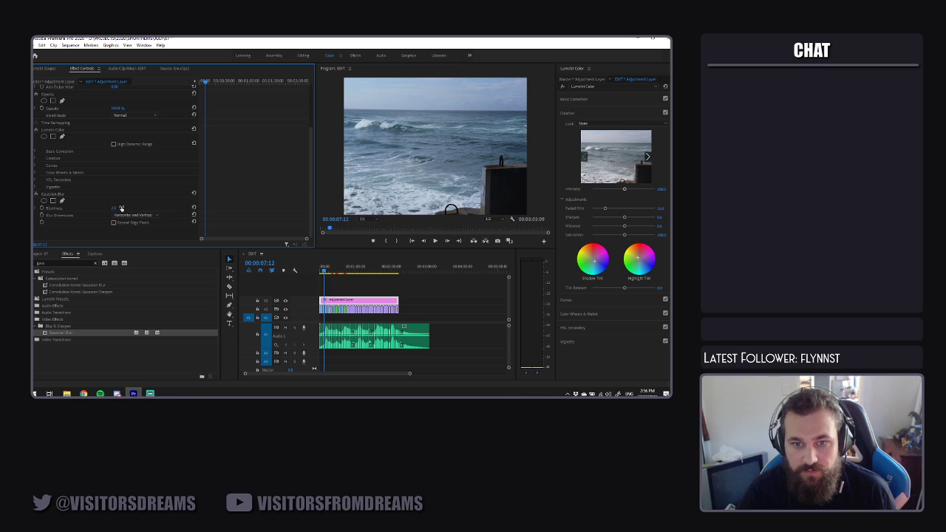
Play the sequence from the ocean clip through to the cloudy sky clip to review the grade and blur
{"action": "left_click", "coordinate": [336, 287]}
{"action": "key", "text": "space"}
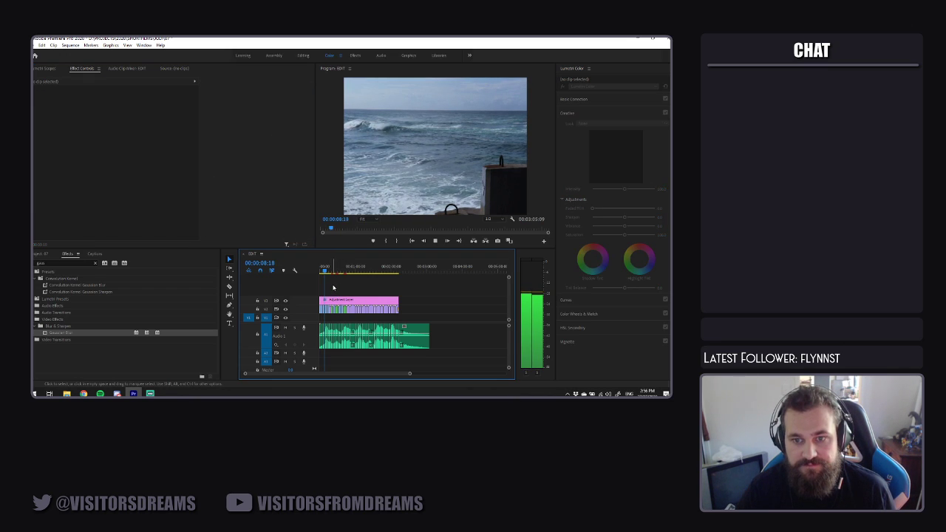
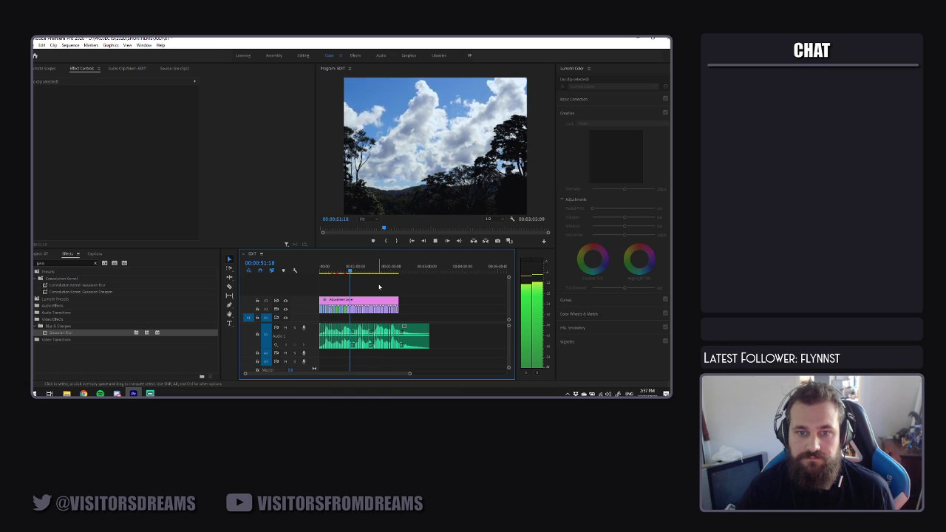
{"action": "key", "text": "space"}
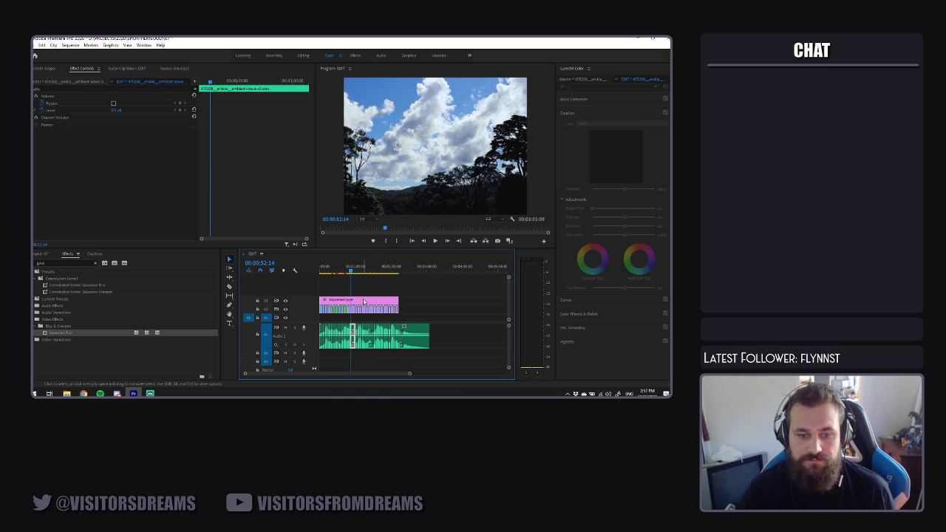
Search the effects for "strobe", "frame" and "time", and apply Posterize Time to the adjustment layer
{"action": "left_click", "coordinate": [371, 300]}
{"action": "left_click", "coordinate": [65, 263]}
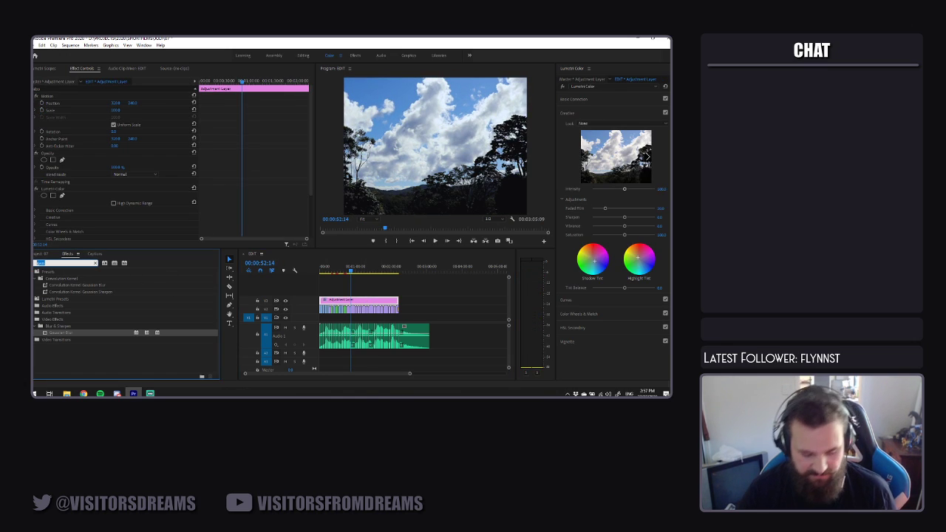
{"action": "type", "text": "strobe"}
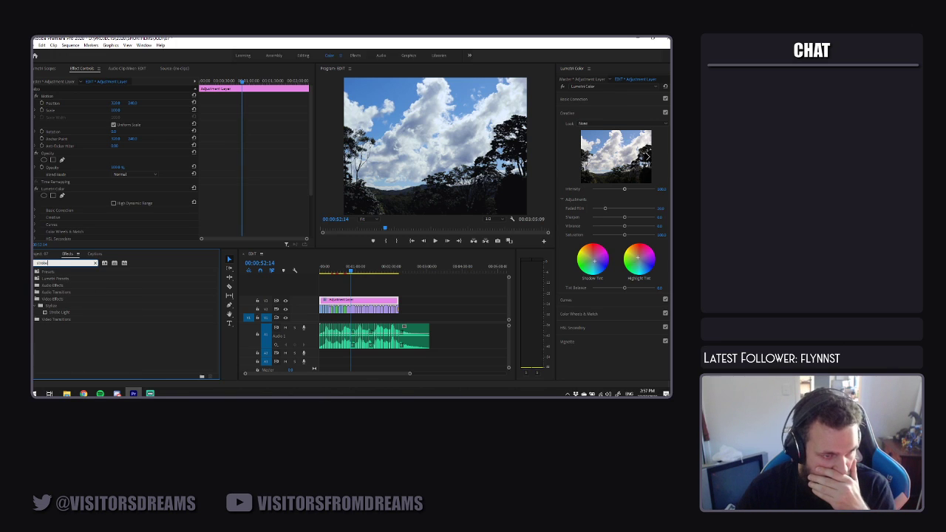
{"action": "key", "text": "BackSpace"}
{"action": "key", "text": "BackSpace"}
{"action": "key", "text": "BackSpace"}
{"action": "key", "text": "BackSpace"}
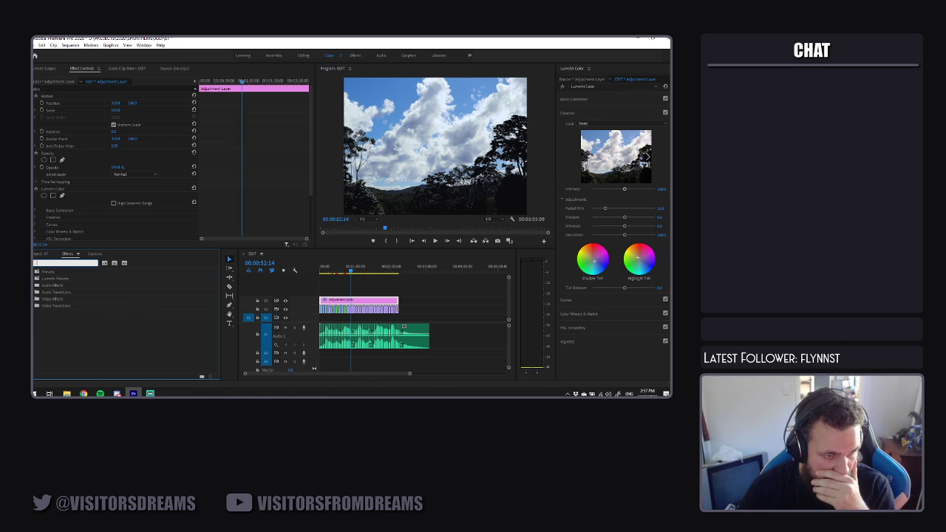
{"action": "type", "text": "frame"}
{"action": "key", "text": "ctrl+a"}
{"action": "key", "text": "BackSpace"}
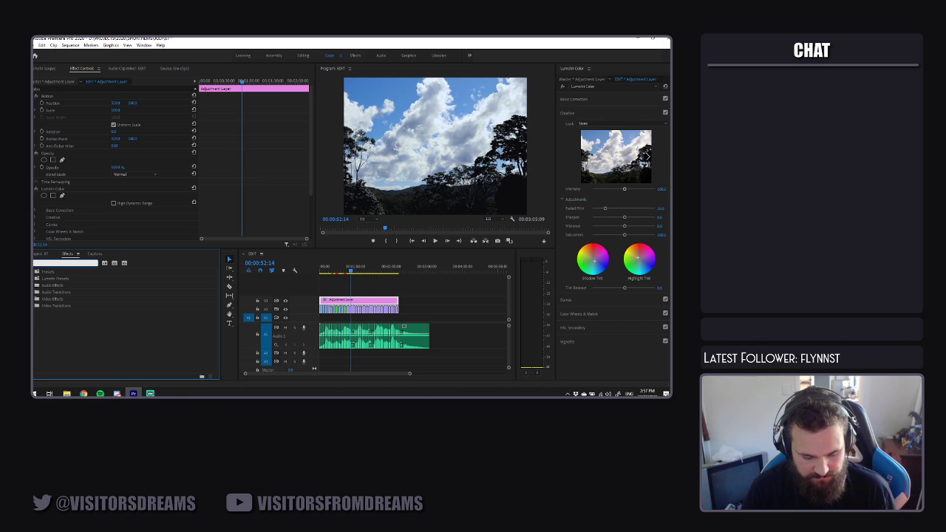
{"action": "type", "text": "time"}
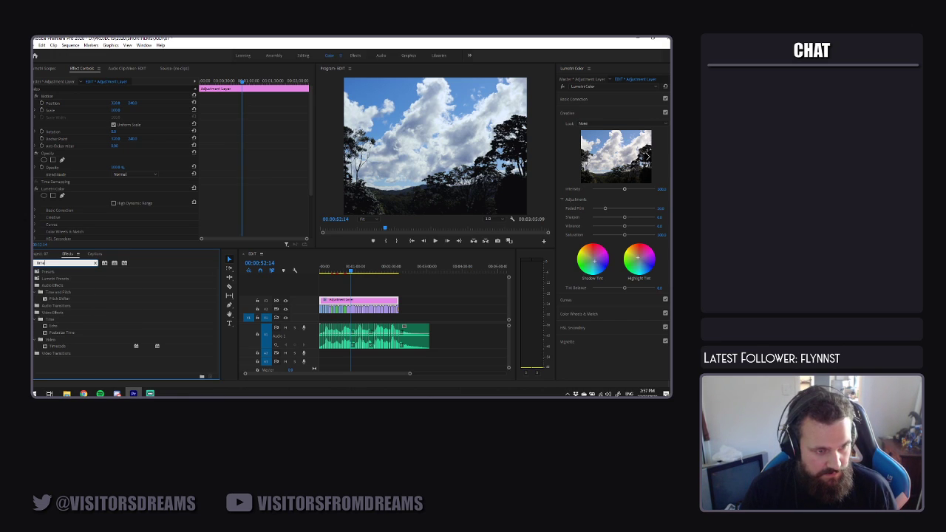
{"action": "left_click_drag", "start_coordinate": [70, 338], "coordinate": [370, 301]}
Set a frame rate for Posterize Time on the adjustment layer, and play the sequence from its start
{"action": "scroll", "coordinate": [144, 233], "scroll_direction": "down", "scroll_amount": 3}
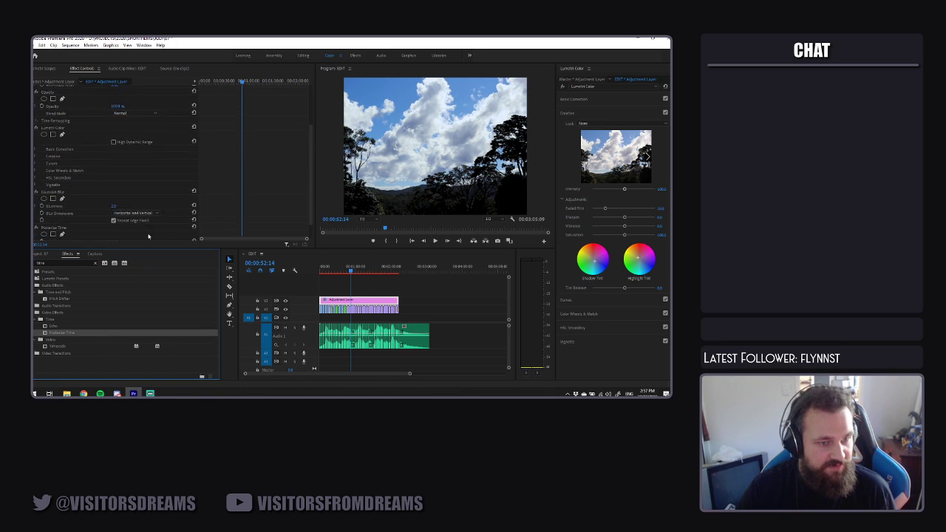
{"action": "left_click", "coordinate": [120, 221]}
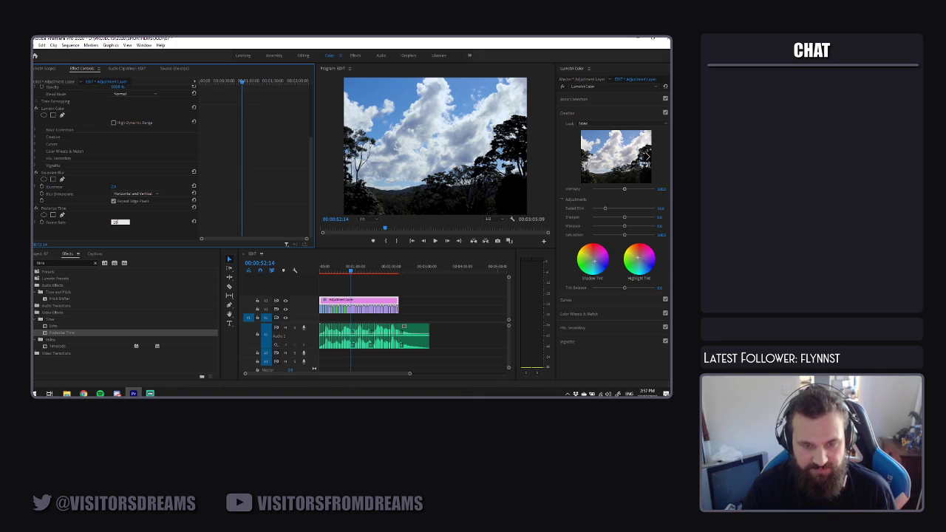
{"action": "key", "text": "Return"}
{"action": "left_click", "coordinate": [397, 291]}
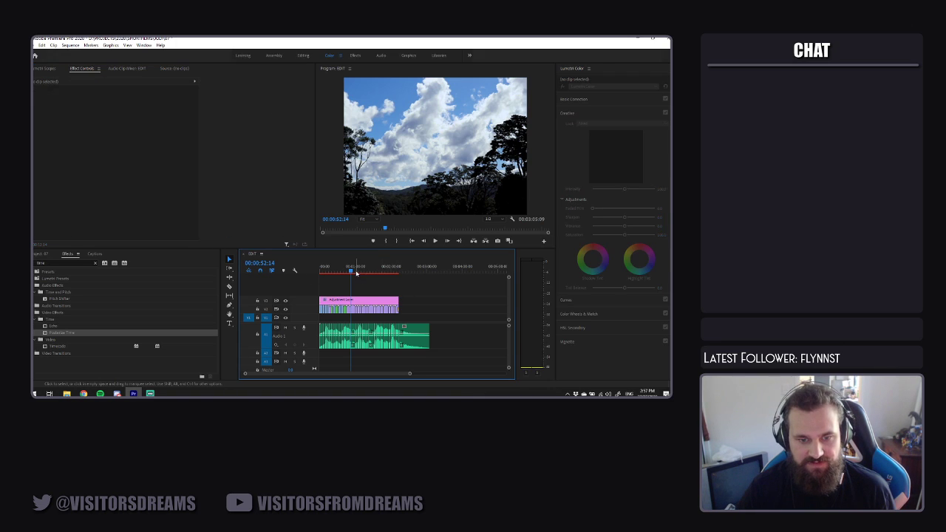
{"action": "left_click_drag", "start_coordinate": [350, 271], "coordinate": [311, 273]}
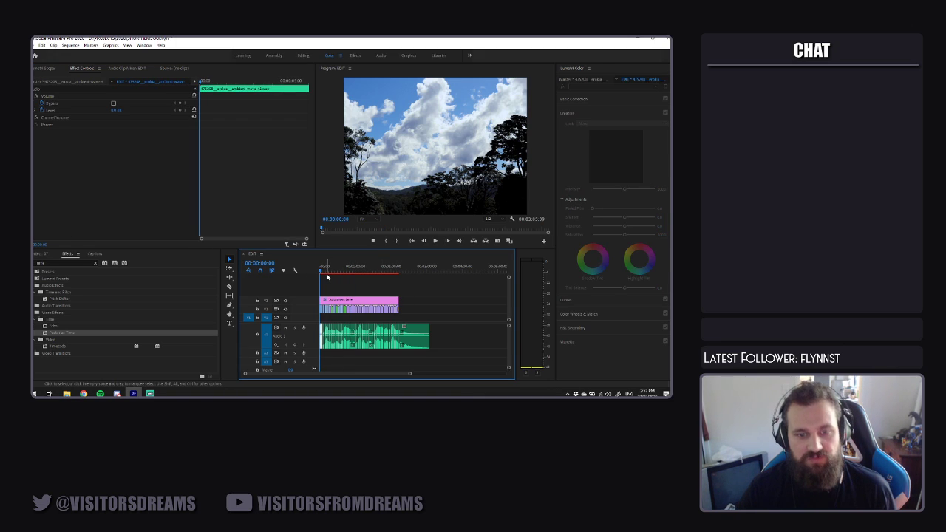
{"action": "key", "text": "space"}
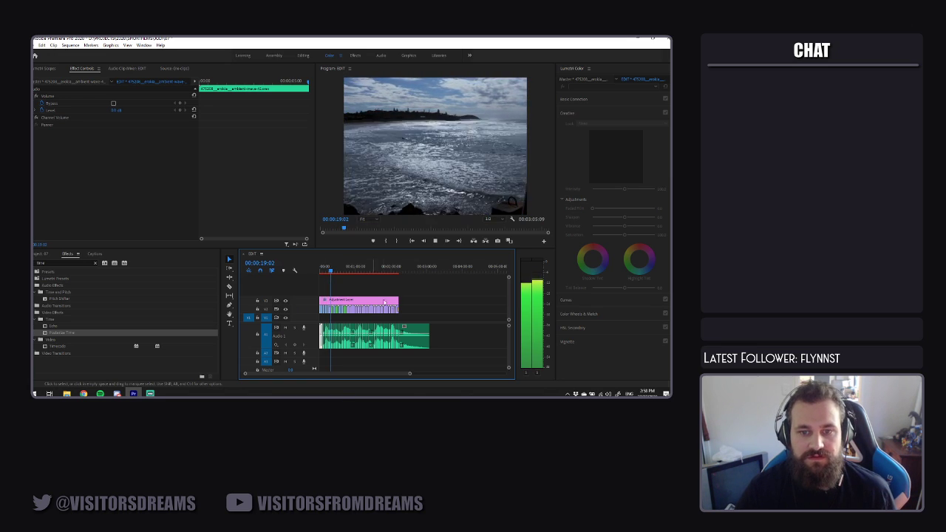
Remove the Posterize Time effect from the adjustment layer, and play on to the clip of the bird on the beach
{"action": "left_click", "coordinate": [358, 304]}
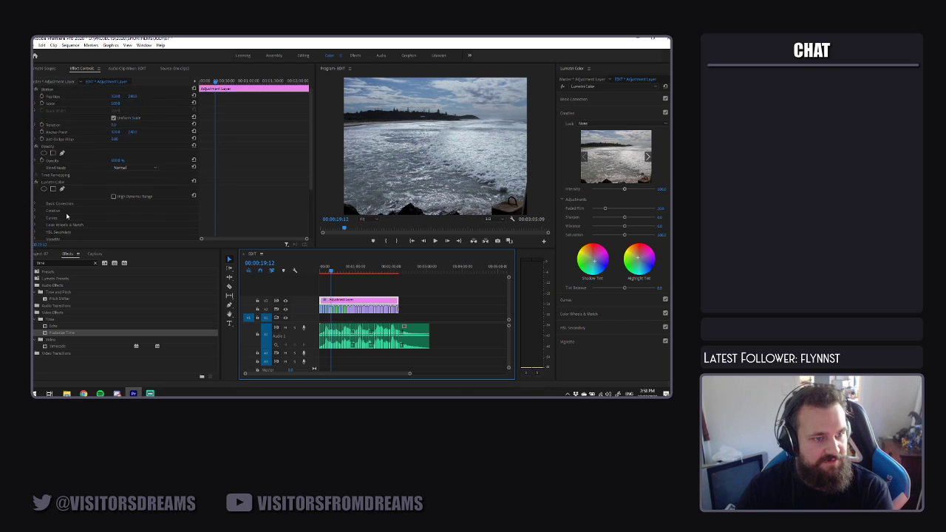
{"action": "scroll", "coordinate": [67, 219], "scroll_direction": "down", "scroll_amount": 4}
{"action": "left_click", "coordinate": [64, 209]}
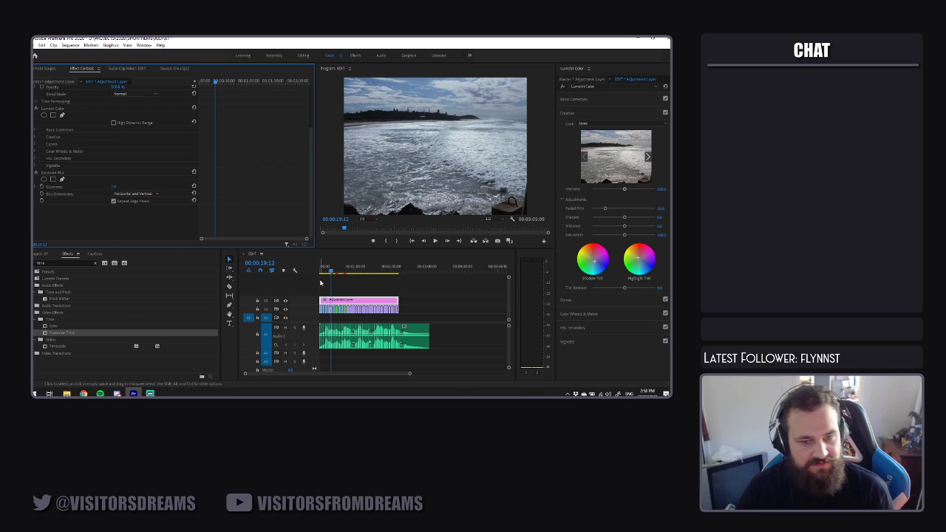
{"action": "key", "text": "space"}
{"action": "left_click", "coordinate": [382, 286]}
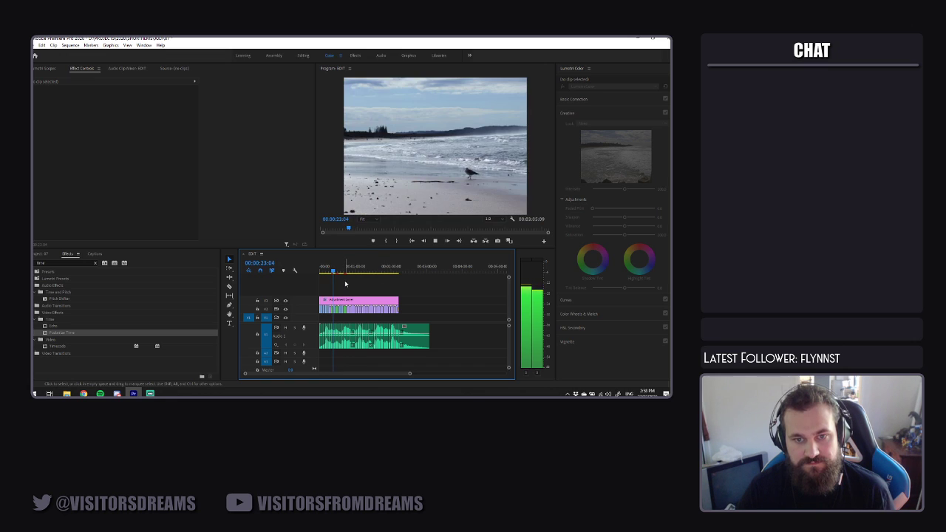
{"action": "key", "text": "space"}
Switch to File Explorer and open the ASSETS folder inside PROJECTS on the DATA drive
{"action": "left_click", "coordinate": [345, 300]}
{"action": "left_click", "coordinate": [46, 254]}
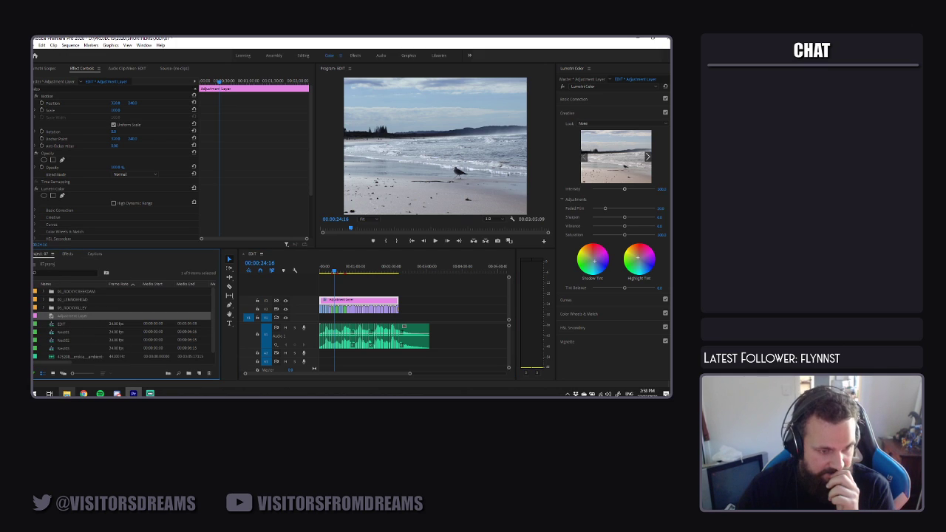
{"action": "left_click", "coordinate": [67, 393]}
{"action": "left_click", "coordinate": [433, 244]}
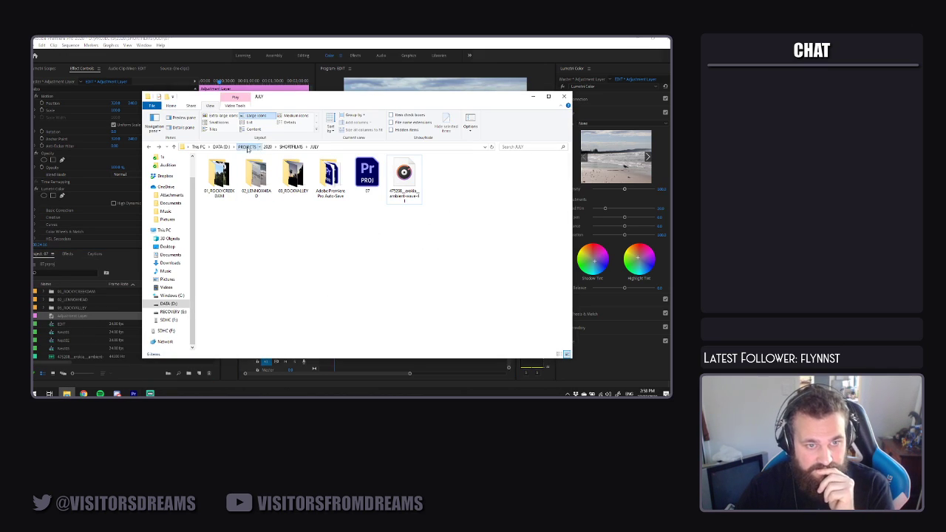
{"action": "left_click", "coordinate": [248, 147]}
{"action": "double_click", "coordinate": [223, 210]}
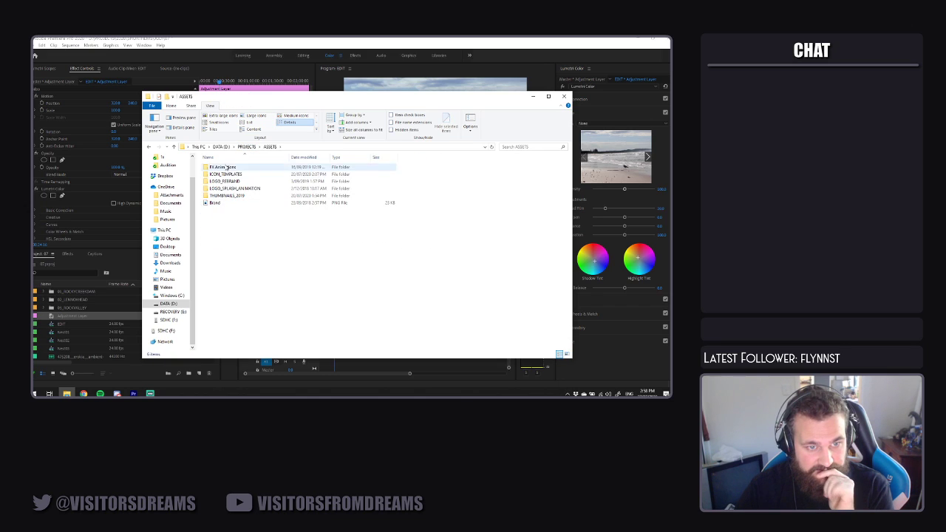
{"action": "left_click", "coordinate": [229, 203]}
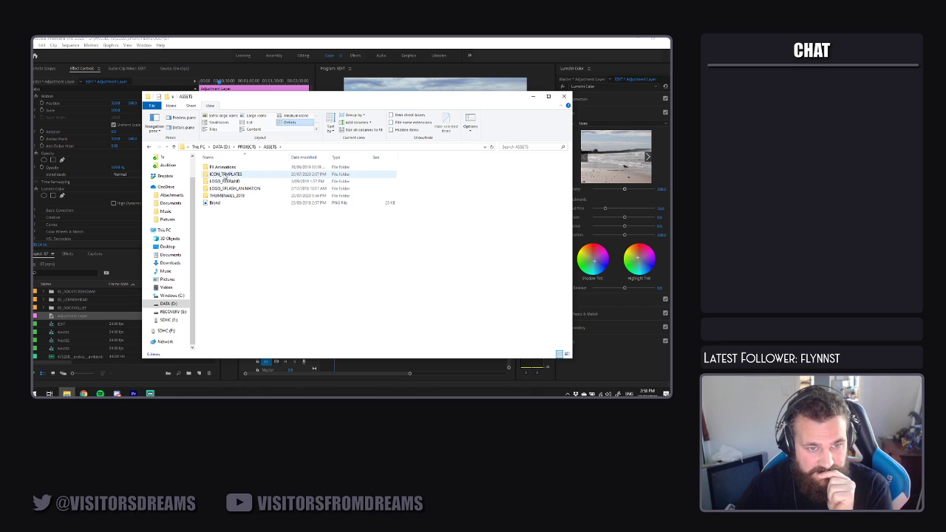
Import the grain video from the FX Animations folder, and place it above the adjustment layer at the sequence's start
{"action": "double_click", "coordinate": [222, 167]}
{"action": "double_click", "coordinate": [253, 171]}
{"action": "left_click_drag", "start_coordinate": [228, 168], "coordinate": [61, 339]}
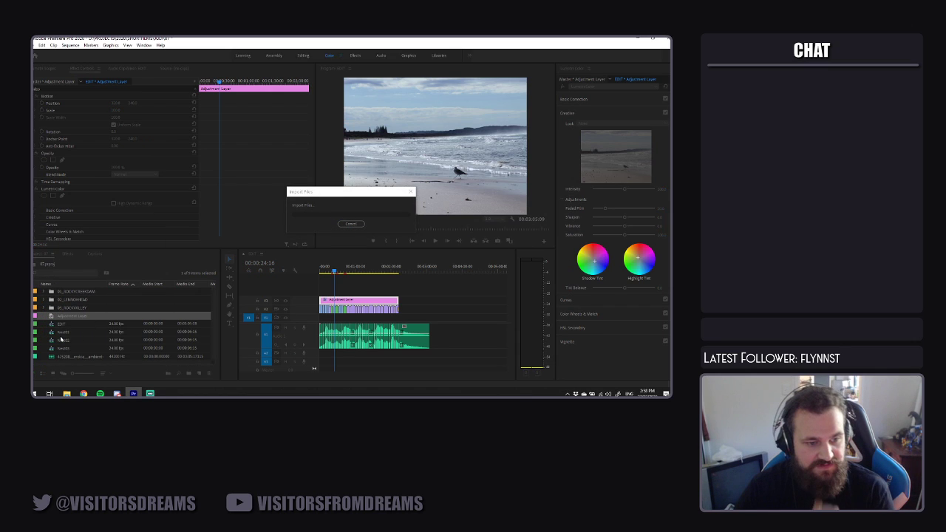
{"action": "left_click_drag", "start_coordinate": [120, 326], "coordinate": [322, 293]}
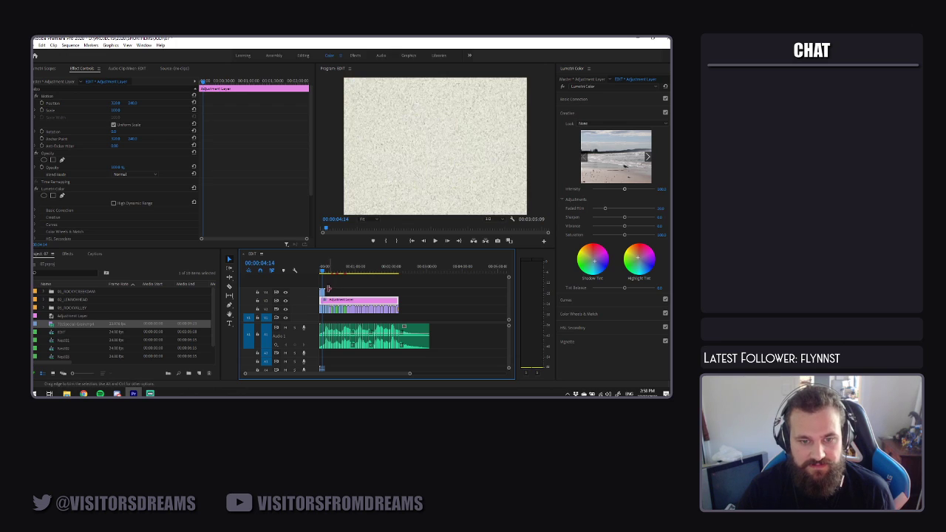
Try the Overlay, Multiply and Screen blend modes on the grain clip
{"action": "left_click", "coordinate": [322, 294]}
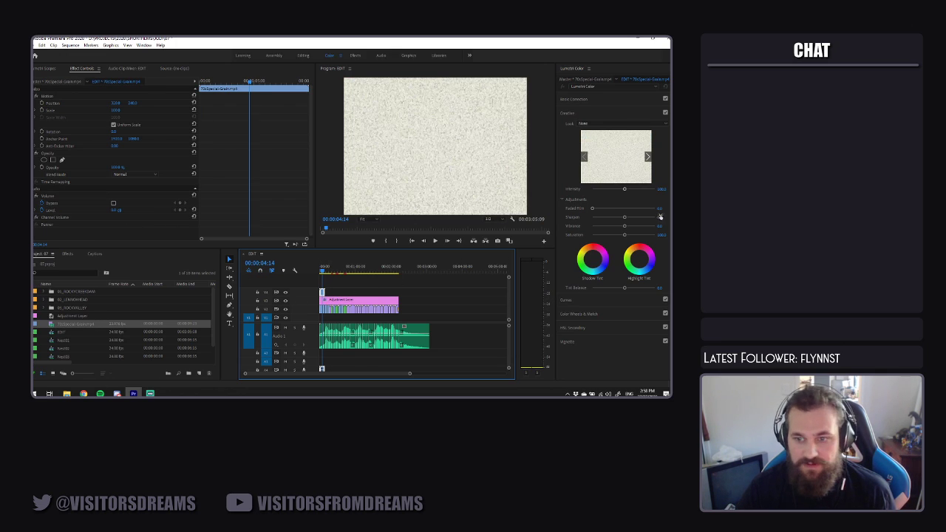
{"action": "left_click", "coordinate": [131, 175]}
{"action": "left_click", "coordinate": [136, 278]}
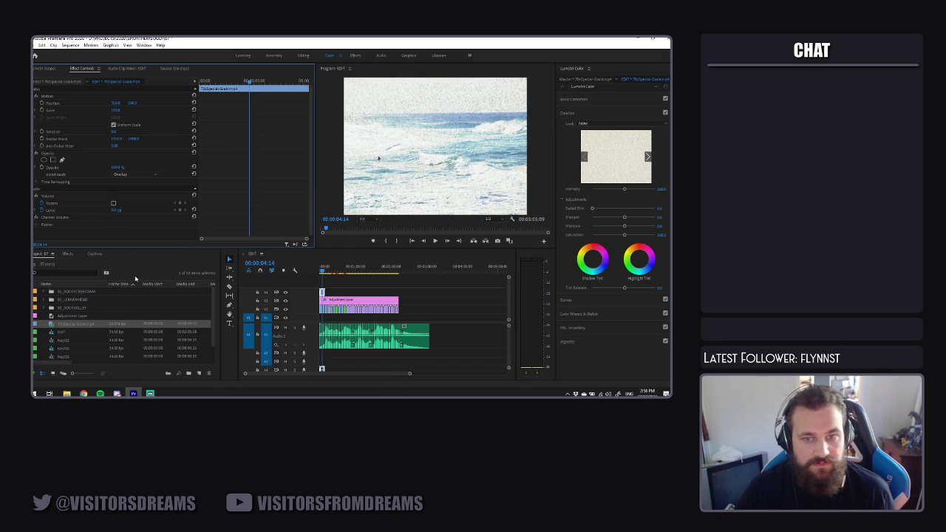
{"action": "left_click", "coordinate": [130, 174]}
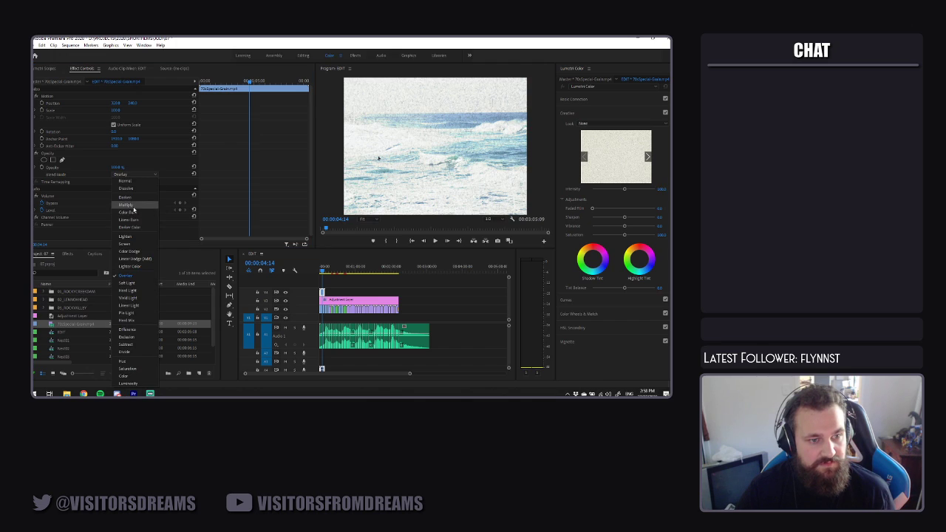
{"action": "left_click", "coordinate": [133, 210]}
{"action": "left_click", "coordinate": [131, 174]}
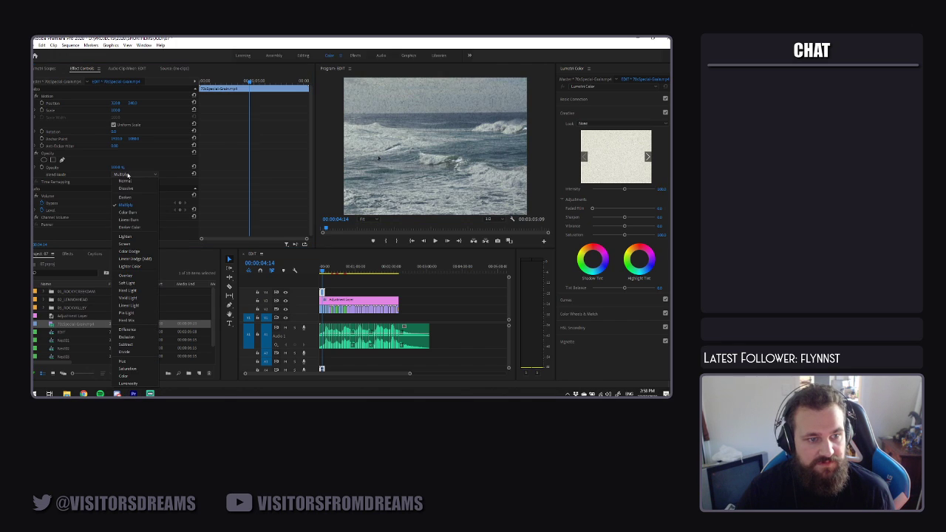
{"action": "left_click", "coordinate": [139, 245]}
Try the Normal, Dissolve and Darken blend modes on the grain clip, and preview Darken over the ocean shots
{"action": "left_click", "coordinate": [131, 174]}
{"action": "left_click", "coordinate": [128, 182]}
{"action": "left_click", "coordinate": [131, 174]}
{"action": "left_click", "coordinate": [132, 189]}
{"action": "left_click", "coordinate": [131, 174]}
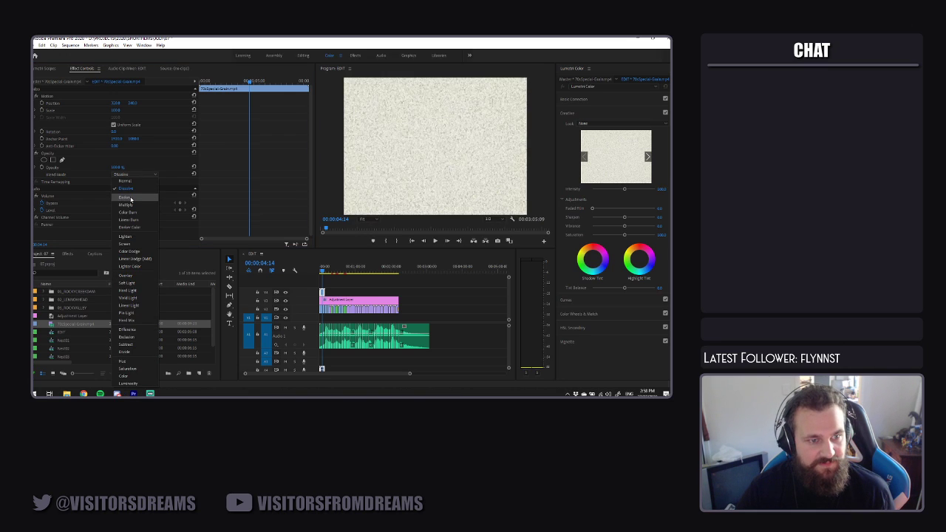
{"action": "left_click", "coordinate": [131, 198]}
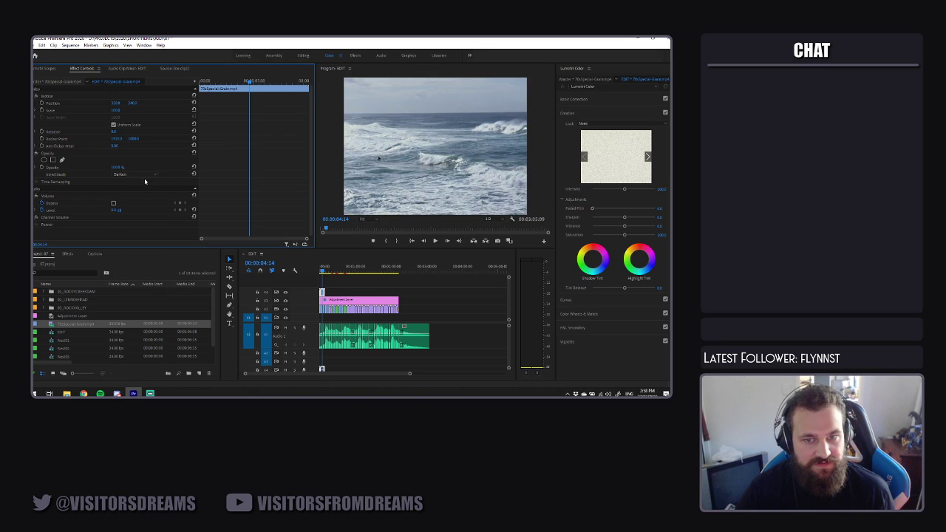
{"action": "key", "text": "space"}
{"action": "key", "text": "space"}
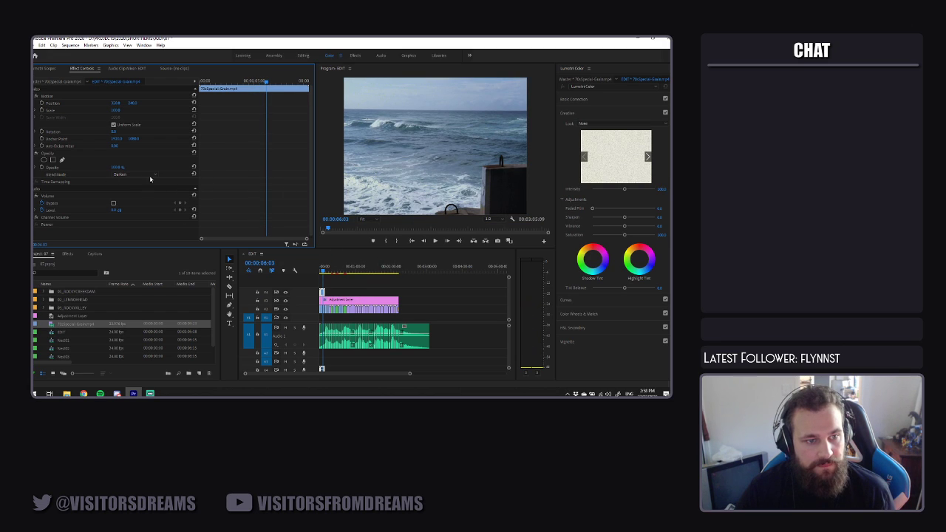
Set the grain clip's blend mode to Multiply and its opacity to 25 %
{"action": "left_click", "coordinate": [131, 175]}
{"action": "left_click", "coordinate": [132, 207]}
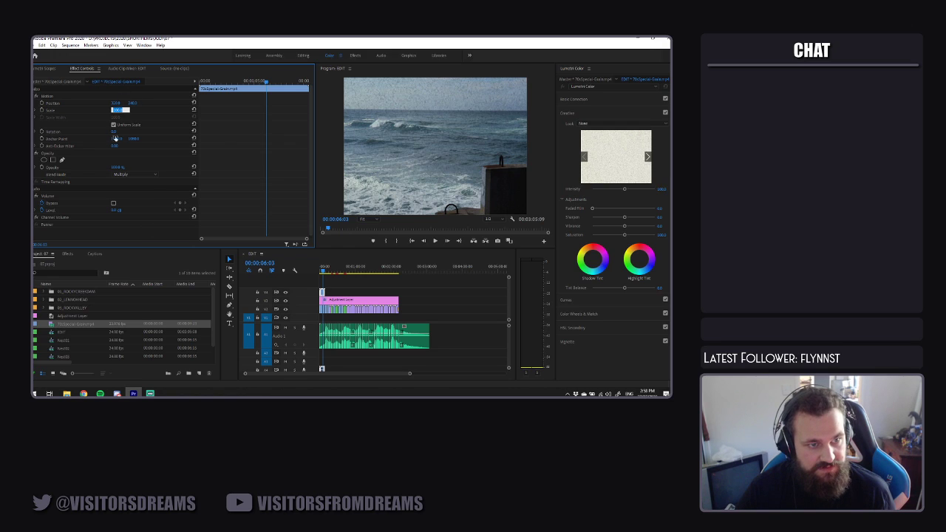
{"action": "key", "text": "Return"}
{"action": "type", "text": "25"}
{"action": "key", "text": "Return"}
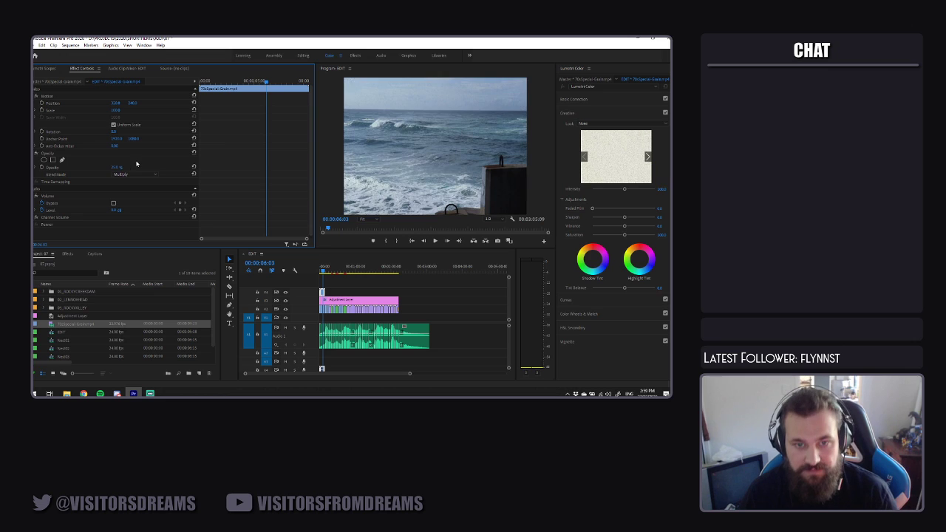
Play the grain overlay across the ocean shots, and replay the opening from the sequence's start
{"action": "key", "text": "space"}
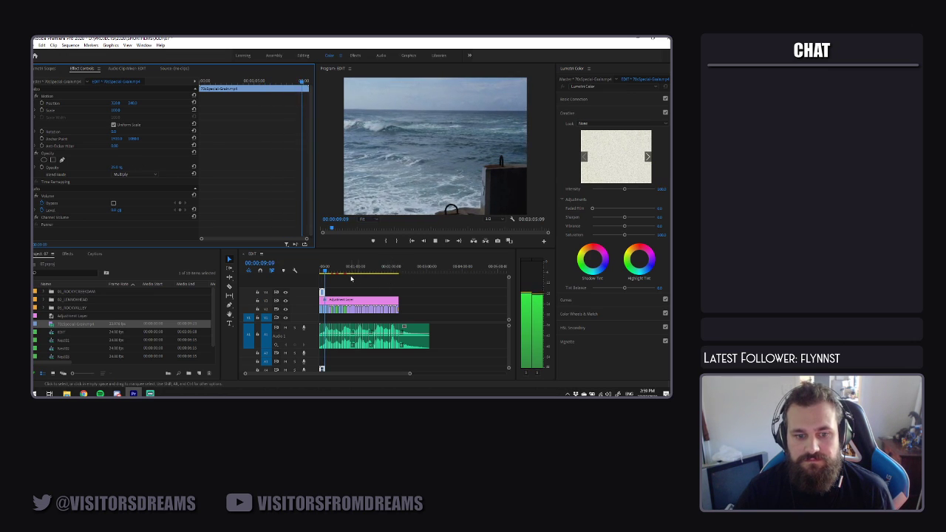
{"action": "left_click", "coordinate": [350, 285]}
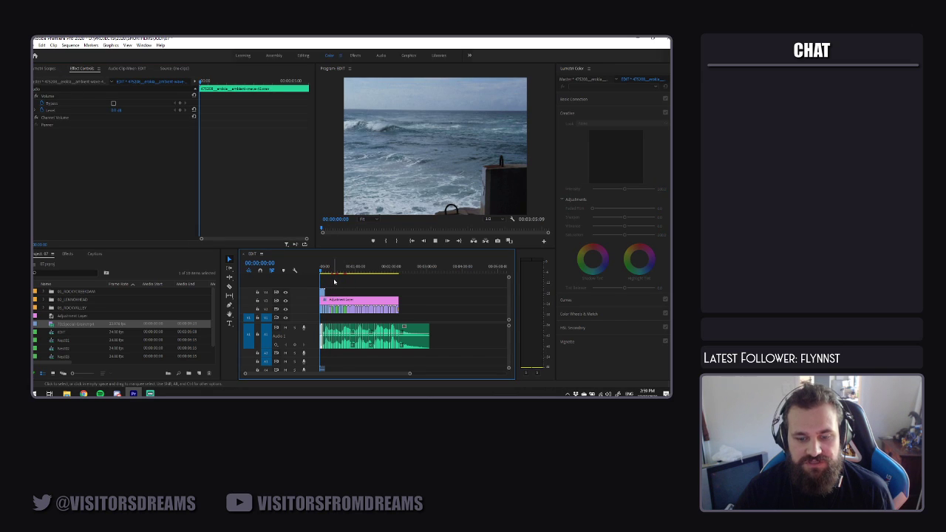
{"action": "key", "text": "space"}
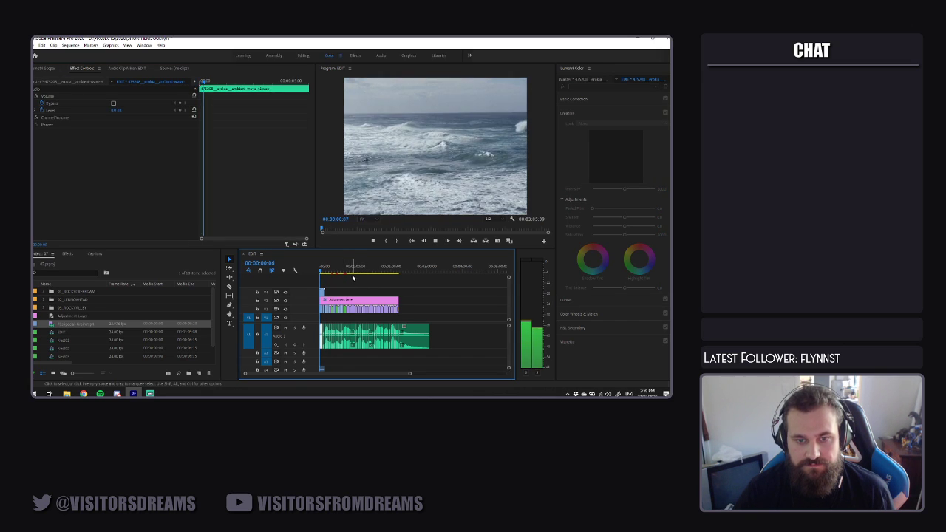
{"action": "key", "text": "space"}
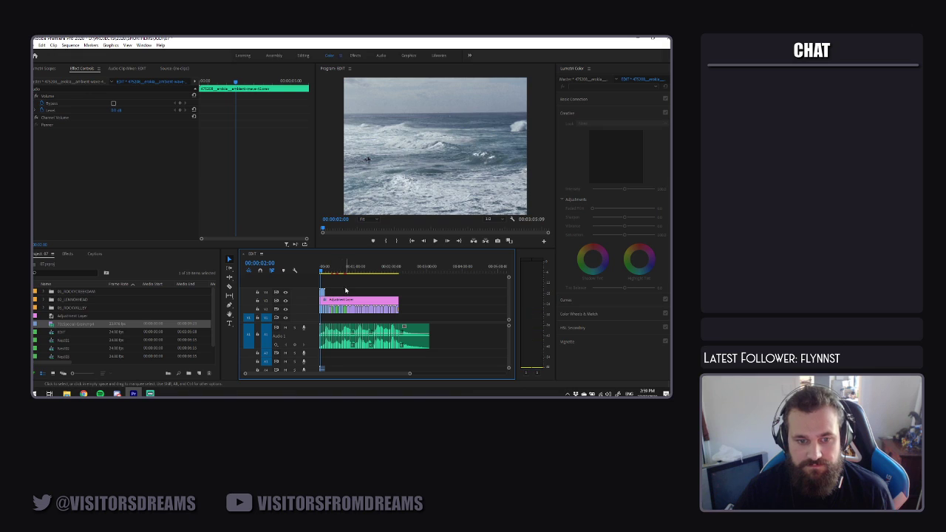
Lock the adjustment layer track and the video track beneath it, and select the grain clip at the sequence's start
{"action": "left_click_drag", "start_coordinate": [347, 289], "coordinate": [320, 294]}
{"action": "left_click", "coordinate": [418, 270]}
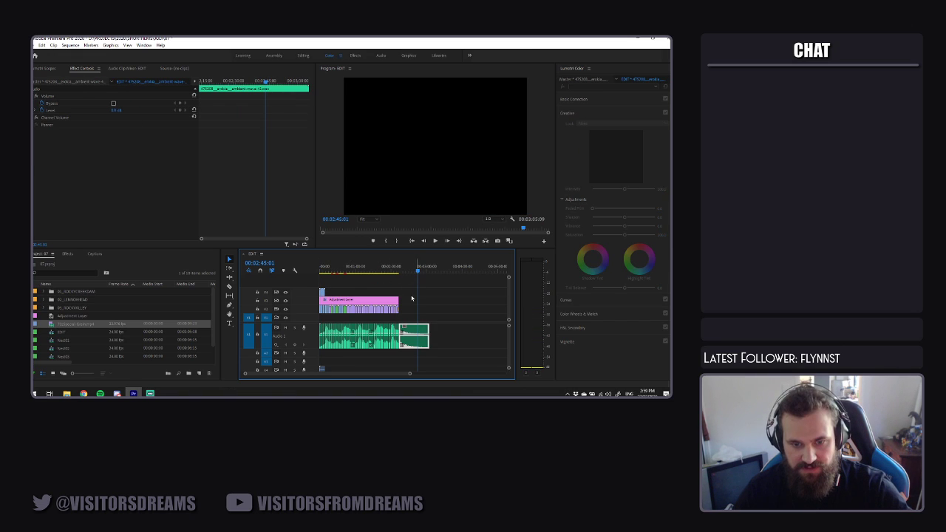
{"action": "left_click", "coordinate": [258, 301]}
{"action": "left_click", "coordinate": [258, 309]}
{"action": "left_click", "coordinate": [353, 271]}
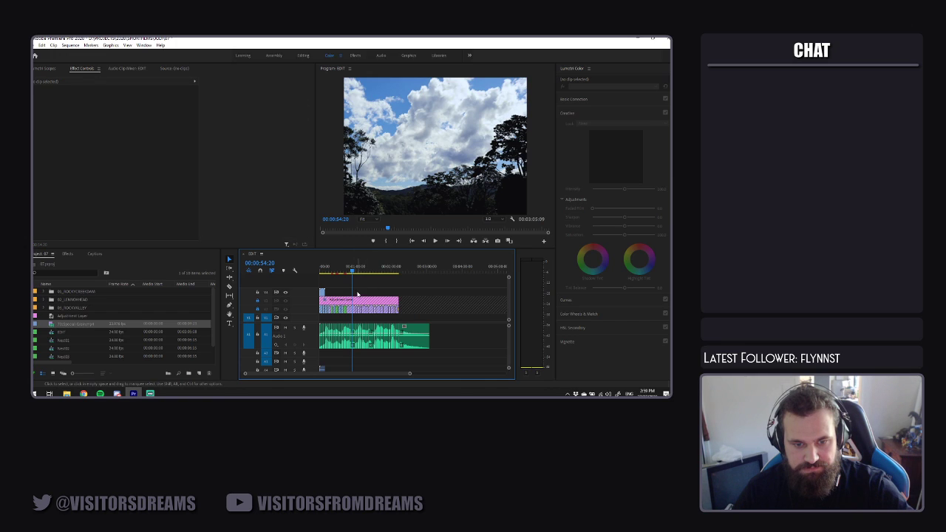
{"action": "left_click", "coordinate": [321, 293]}
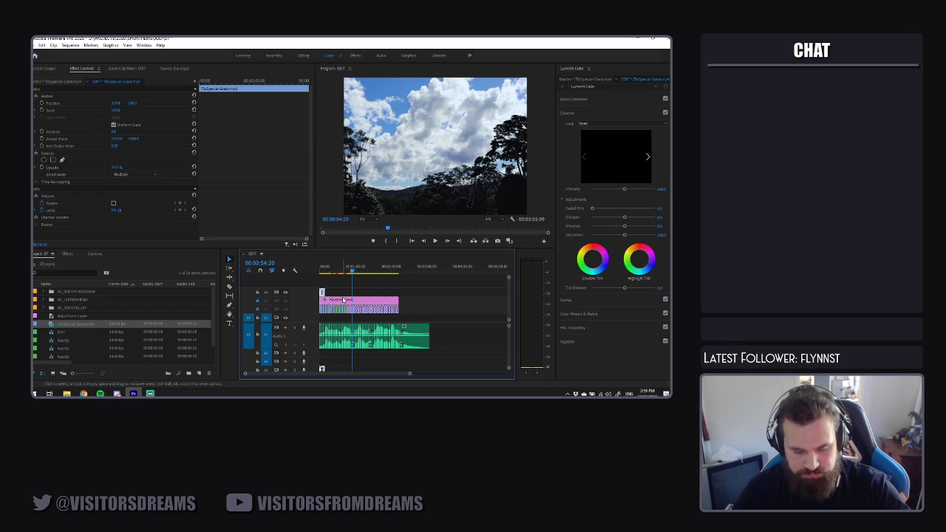
{"action": "key", "text": "ctrl+v"}
{"action": "key", "text": "ctrl+v"}
{"action": "key", "text": "ctrl+v"}
{"action": "key", "text": "ctrl+z"}
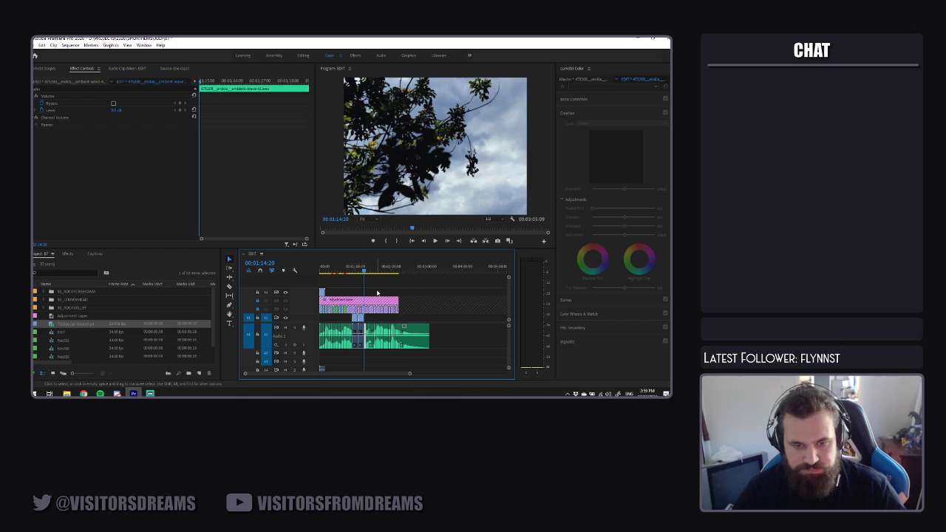
{"action": "key", "text": "ctrl+z"}
{"action": "key", "text": "ctrl+z"}
Lock the main audio track and paste copies of the grain clip end to end until they pass the audio's end
{"action": "left_click", "coordinate": [323, 293]}
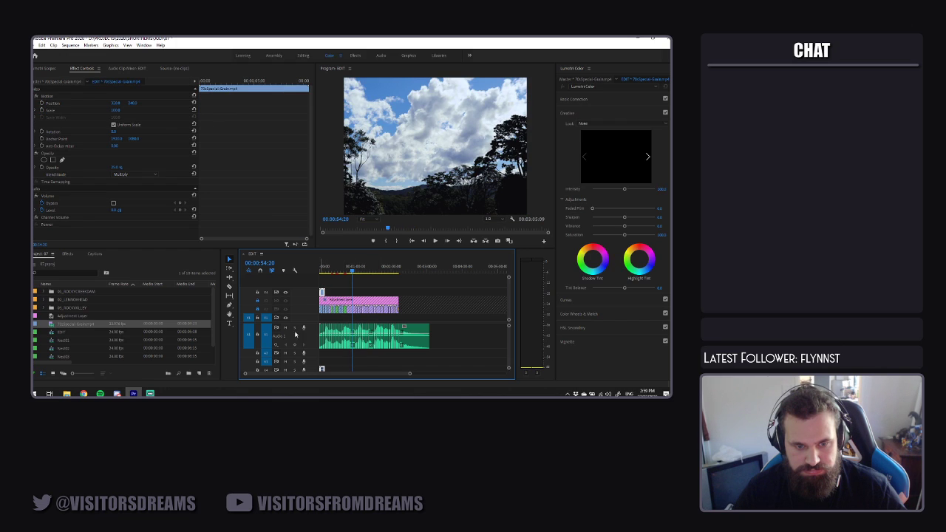
{"action": "left_click_drag", "start_coordinate": [310, 298], "coordinate": [311, 297]}
{"action": "key", "text": "ctrl+v"}
{"action": "key", "text": "ctrl+v"}
{"action": "key", "text": "ctrl+v"}
{"action": "key", "text": "ctrl+v"}
{"action": "key", "text": "ctrl+v"}
{"action": "key", "text": "ctrl+v"}
{"action": "key", "text": "ctrl+v"}
{"action": "key", "text": "ctrl+v"}
{"action": "key", "text": "ctrl+v"}
{"action": "key", "text": "ctrl+v"}
{"action": "key", "text": "ctrl+v"}
{"action": "key", "text": "ctrl+v"}
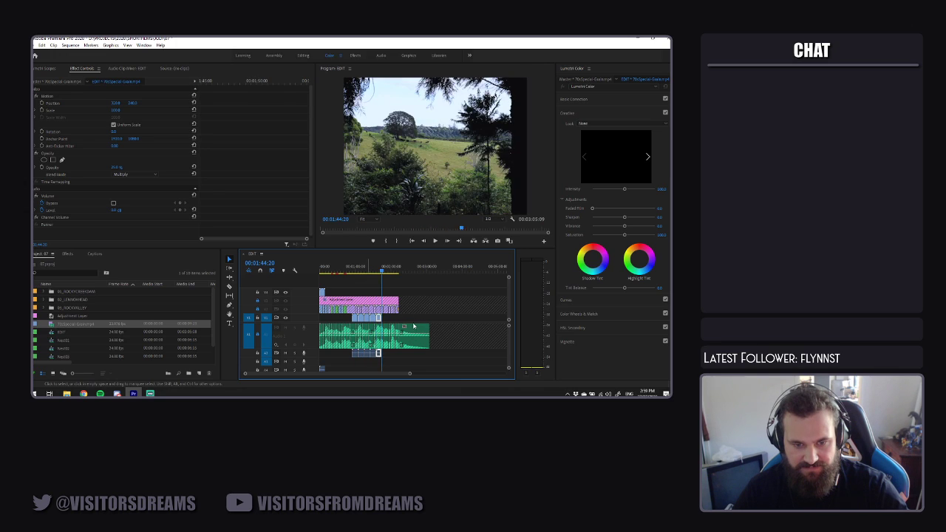
{"action": "key", "text": "ctrl+v"}
{"action": "key", "text": "ctrl+v"}
{"action": "key", "text": "ctrl+v"}
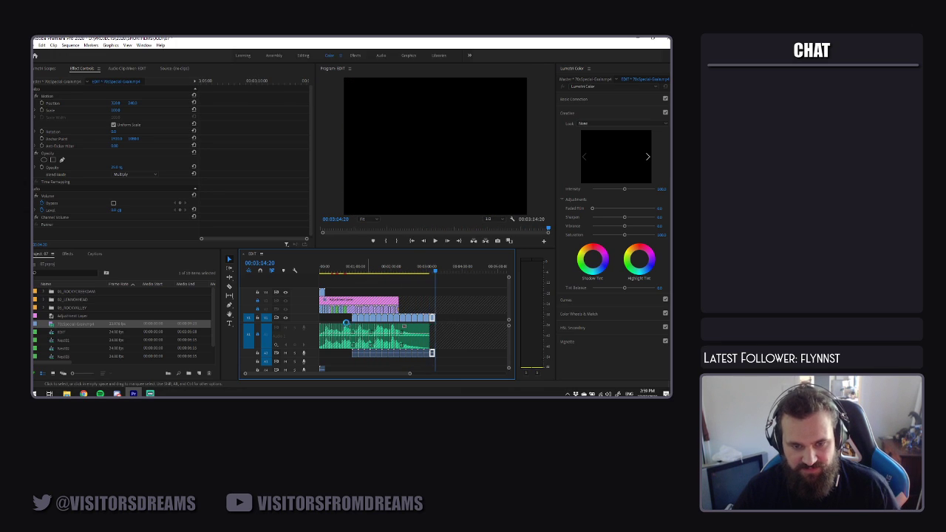
Unlink the first grain clip and its pasted copies from their audio, and delete all the grain audio
{"action": "key", "text": "ctrl+a"}
{"action": "right_click", "coordinate": [323, 370]}
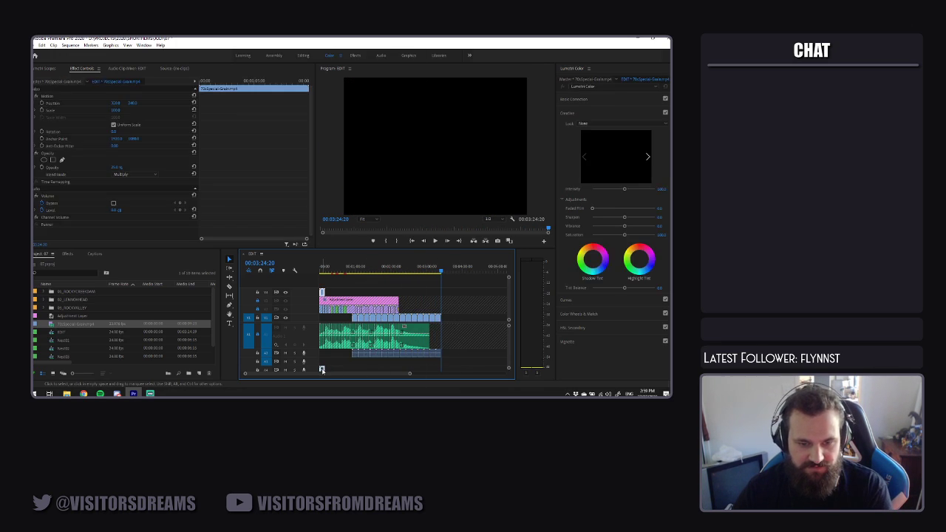
{"action": "left_click", "coordinate": [358, 156]}
{"action": "key", "text": "Delete"}
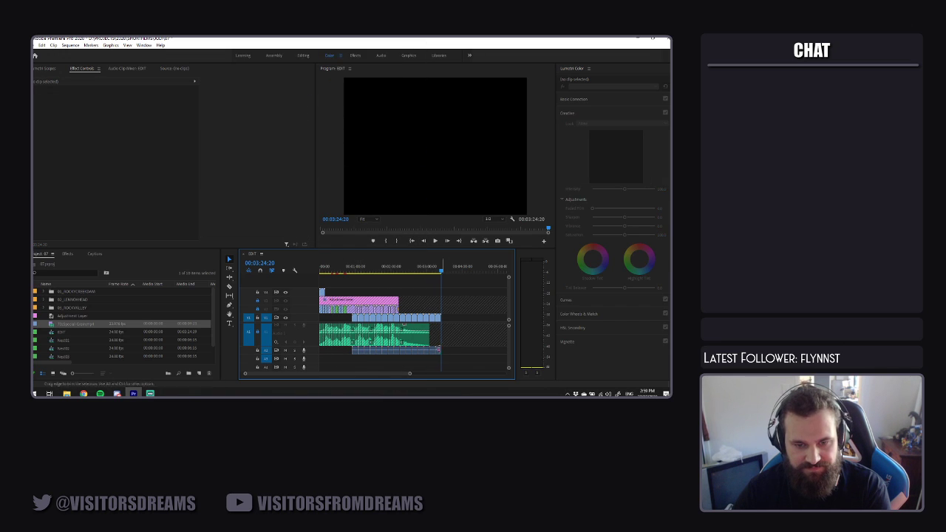
{"action": "key", "text": "ctrl+z"}
{"action": "left_click_drag", "start_coordinate": [459, 352], "coordinate": [339, 363]}
{"action": "right_click", "coordinate": [359, 350]}
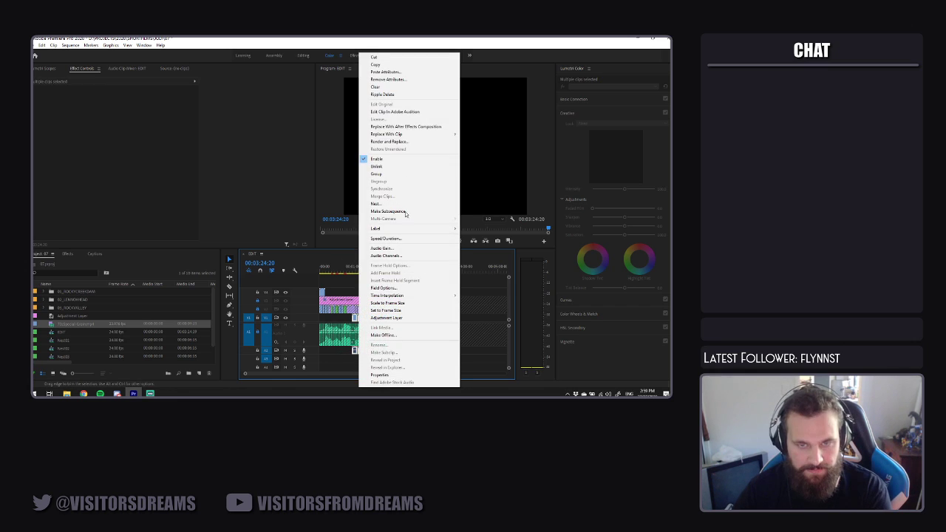
{"action": "left_click", "coordinate": [392, 166]}
{"action": "left_click_drag", "start_coordinate": [461, 361], "coordinate": [340, 351]}
{"action": "key", "text": "Delete"}
Move the pasted grain copies onto the track above the adjustment layer, butted against the first, and remove the excess past the layer's end
{"action": "left_click", "coordinate": [390, 320]}
{"action": "left_click", "coordinate": [355, 317]}
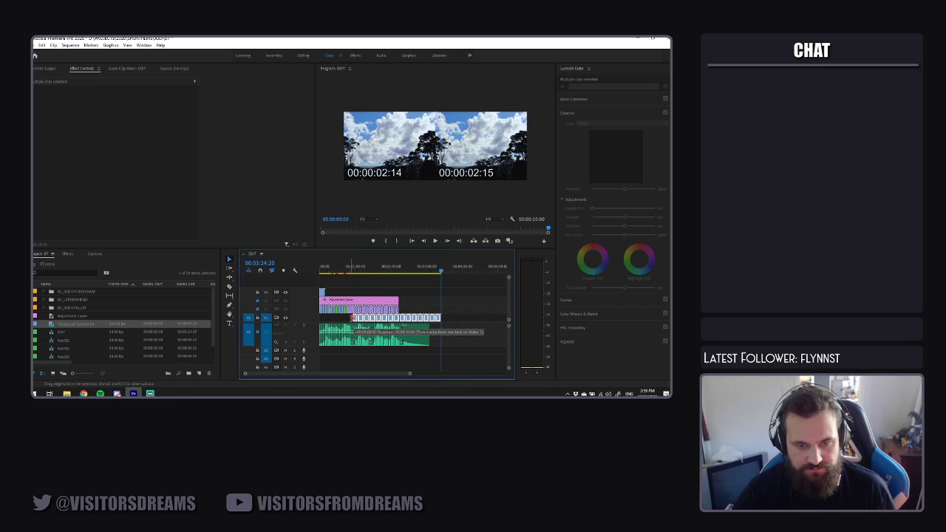
{"action": "left_click_drag", "start_coordinate": [357, 318], "coordinate": [359, 293]}
{"action": "left_click", "coordinate": [446, 287]}
{"action": "left_click_drag", "start_coordinate": [446, 287], "coordinate": [322, 294]}
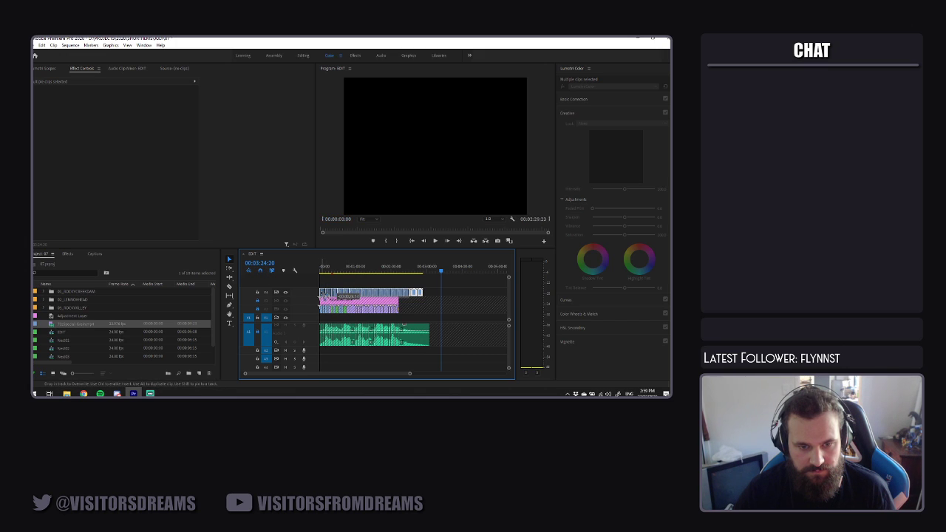
{"action": "left_click", "coordinate": [400, 295]}
{"action": "key", "text": "Delete"}
Play the sequence from its start to review the grain over the ocean shots
{"action": "key", "text": "Home"}
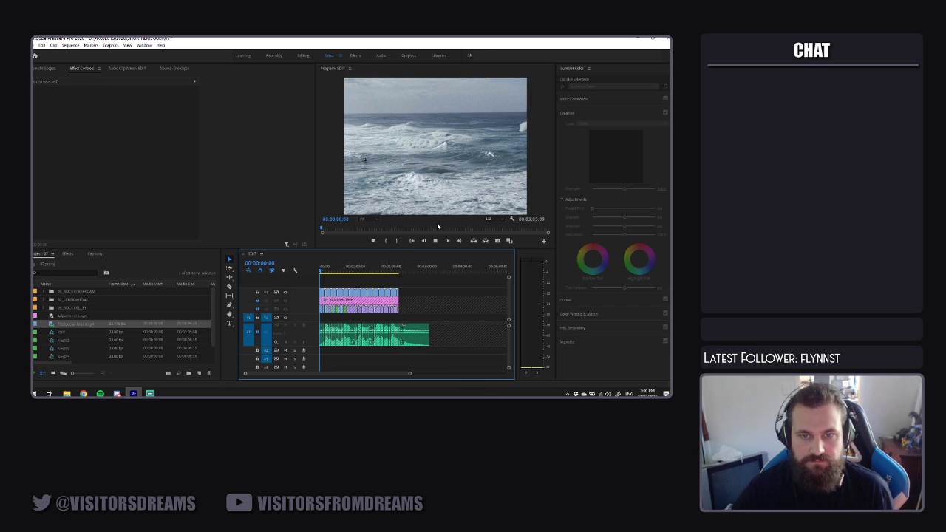
{"action": "key", "text": "space"}
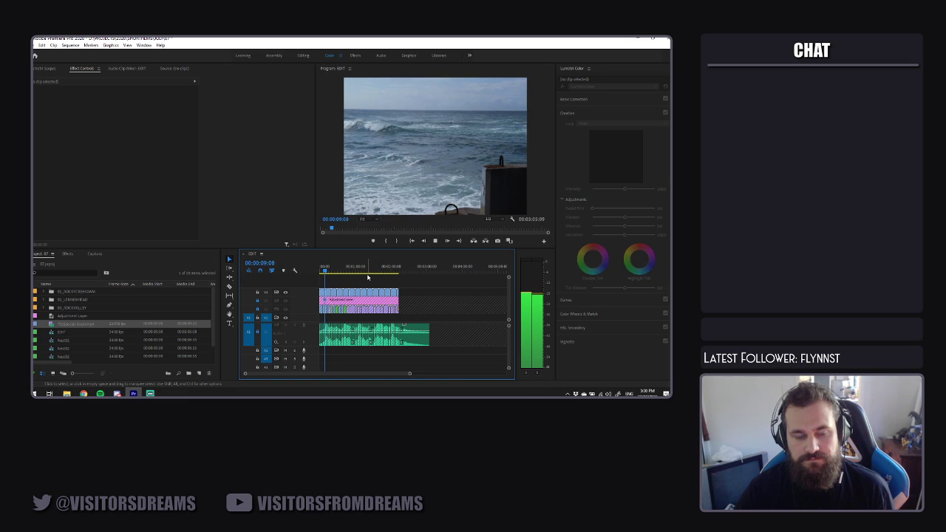
{"action": "key", "text": "space"}
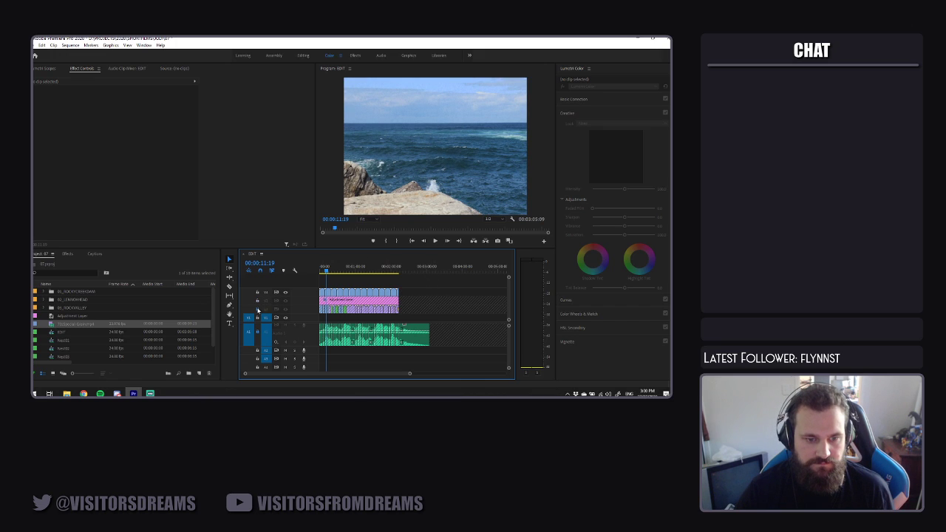
Increase the scale of the first grain clip and delete the other grain copies on its track
{"action": "right_click", "coordinate": [323, 294]}
{"action": "left_click", "coordinate": [371, 313]}
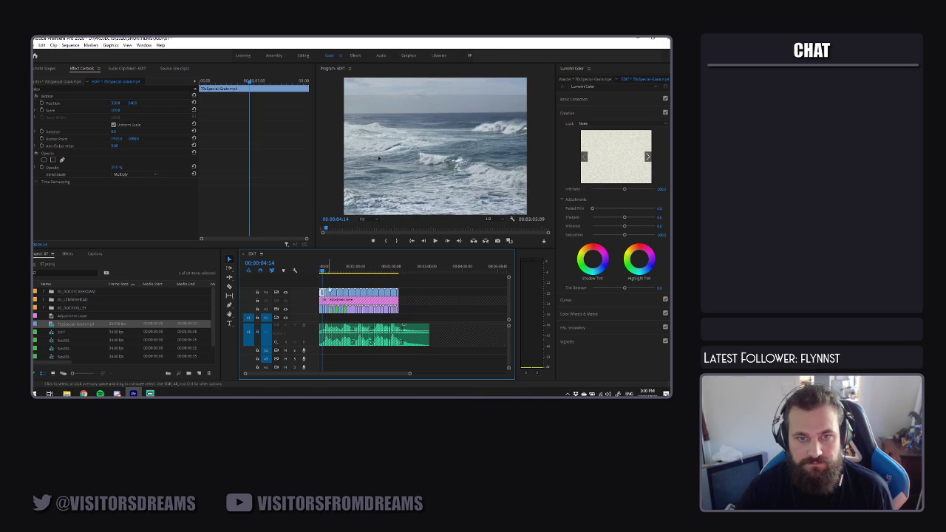
{"action": "left_click", "coordinate": [118, 112]}
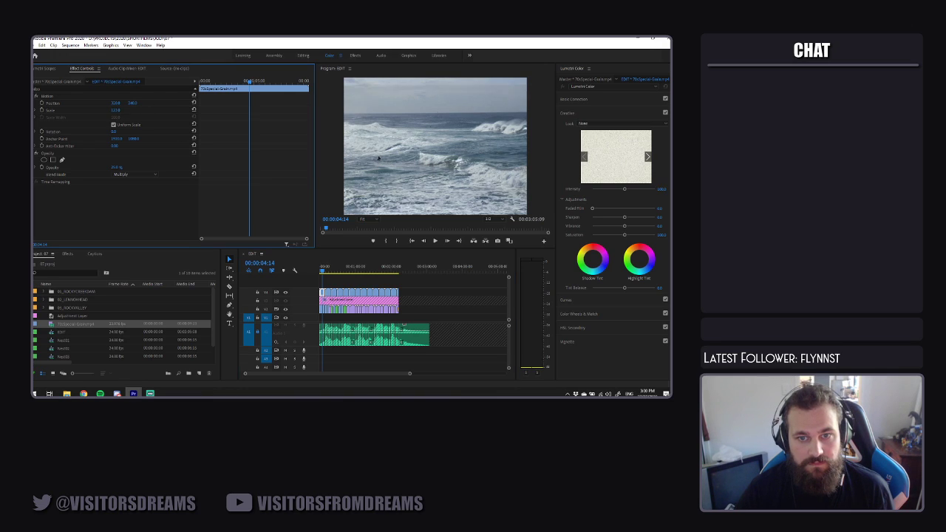
{"action": "mouse_move", "coordinate": [420, 287]}
{"action": "left_mouse_down"}
{"action": "mouse_move", "coordinate": [332, 295]}
{"action": "mouse_move", "coordinate": [410, 290]}
{"action": "left_mouse_up"}
{"action": "key", "text": "Delete"}
Copy the enlarged grain clip and paste it end to end until the grain passes the adjustment layer's end
{"action": "left_click_drag", "start_coordinate": [357, 286], "coordinate": [342, 268]}
{"action": "key", "text": "ctrl+c"}
{"action": "key", "text": "ctrl+v"}
{"action": "key", "text": "ctrl+v"}
{"action": "key", "text": "ctrl+v"}
{"action": "key", "text": "ctrl+v"}
{"action": "key", "text": "ctrl+v"}
{"action": "key", "text": "ctrl+v"}
{"action": "key", "text": "ctrl+v"}
{"action": "key", "text": "ctrl+v"}
{"action": "key", "text": "ctrl+v"}
{"action": "key", "text": "ctrl+v"}
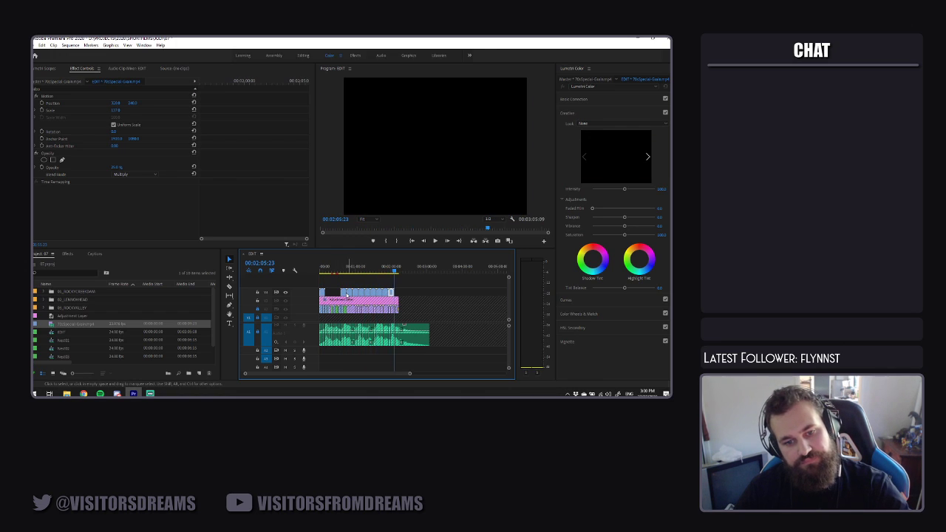
{"action": "key", "text": "ctrl+z"}
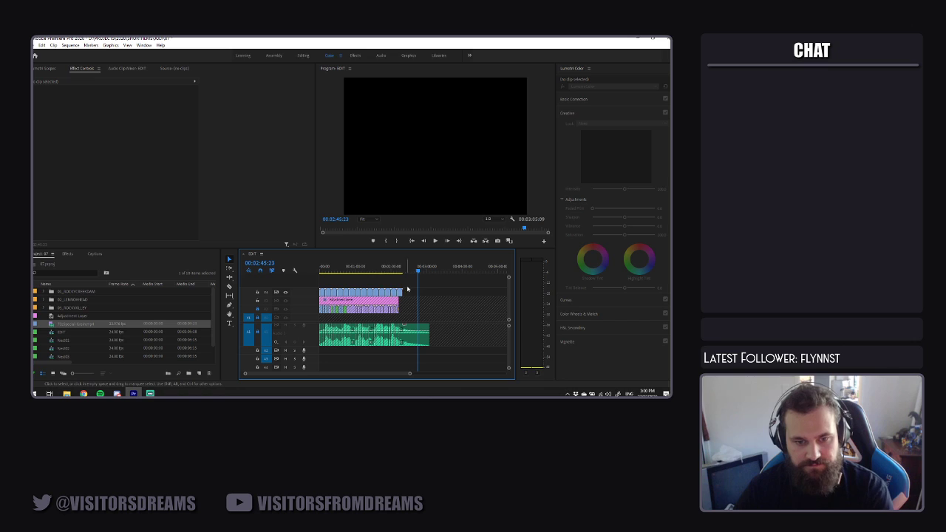
Remove the grain beyond the adjustment layer's end, and play the sequence's opening shots
{"action": "left_click_drag", "start_coordinate": [401, 296], "coordinate": [400, 296]}
{"action": "key", "text": "Delete"}
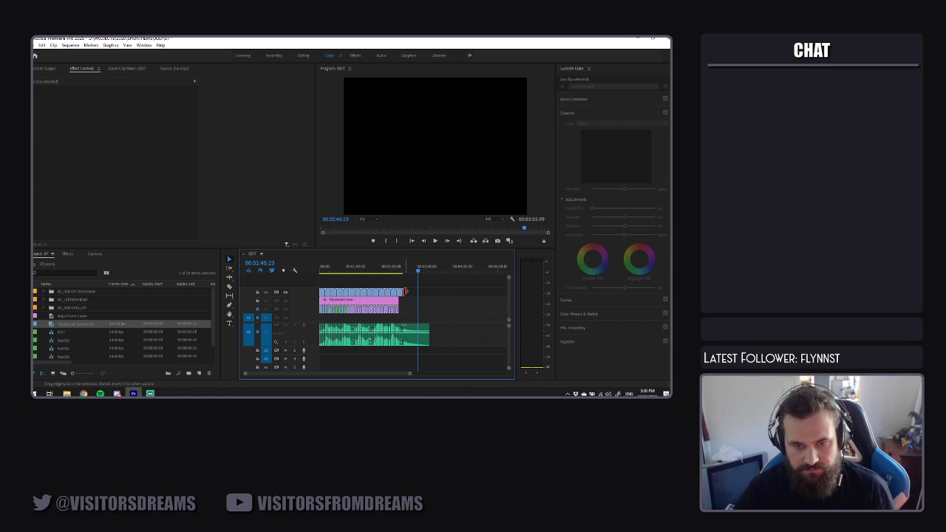
{"action": "left_click", "coordinate": [322, 276]}
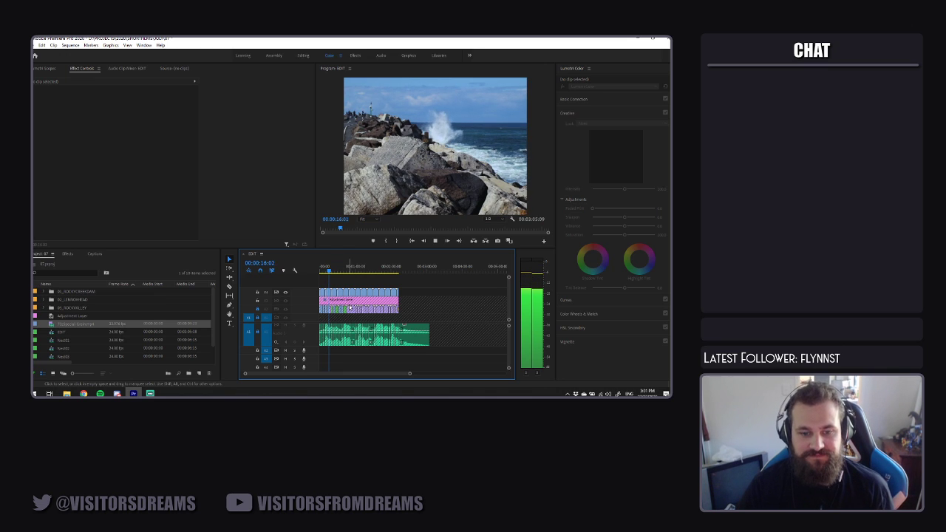
{"action": "key", "text": "space"}
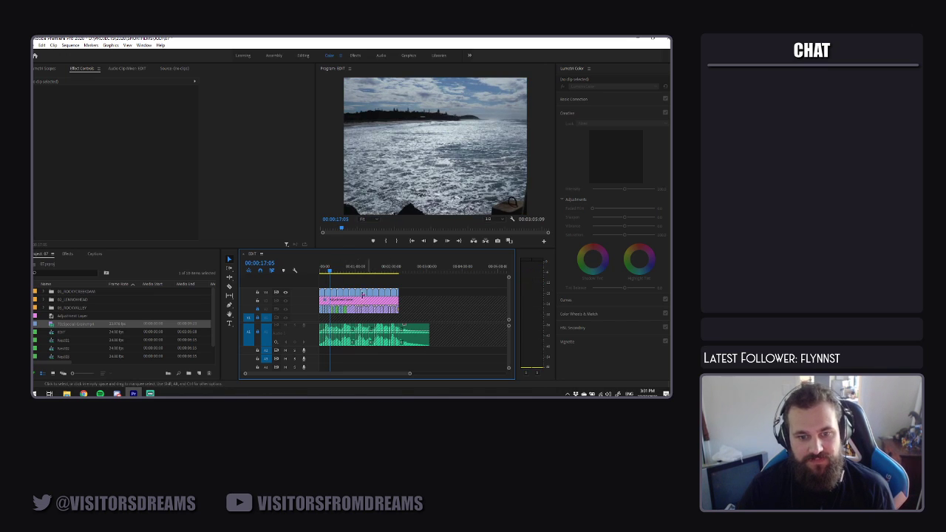
Unlock the adjustment layer track and raise the adjustment layer's Faded Film to about 40
{"action": "left_click", "coordinate": [257, 301]}
{"action": "left_click", "coordinate": [335, 304]}
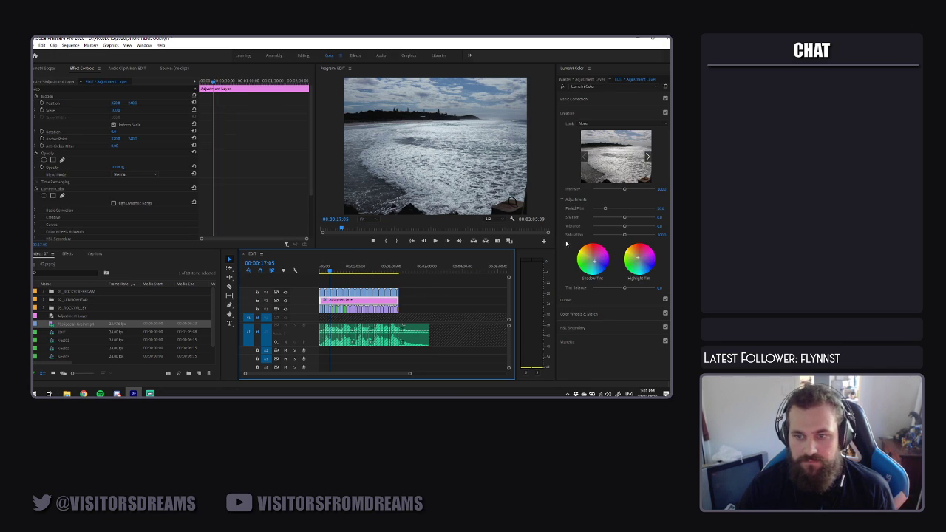
{"action": "mouse_move", "coordinate": [605, 210]}
{"action": "left_mouse_down"}
{"action": "mouse_move", "coordinate": [619, 211]}
{"action": "mouse_move", "coordinate": [608, 214]}
{"action": "left_mouse_up"}
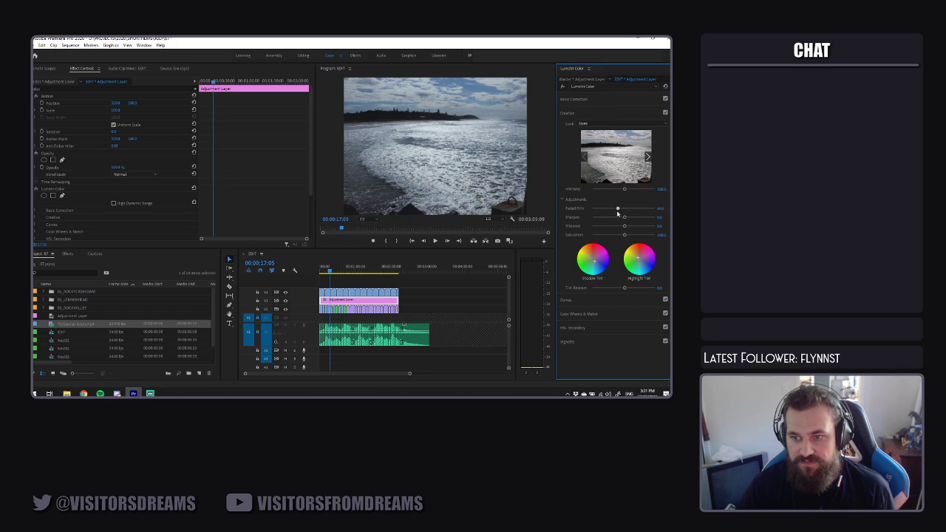
Play the coastal shots and the sequence's opening to review the stronger faded look
{"action": "key", "text": "space"}
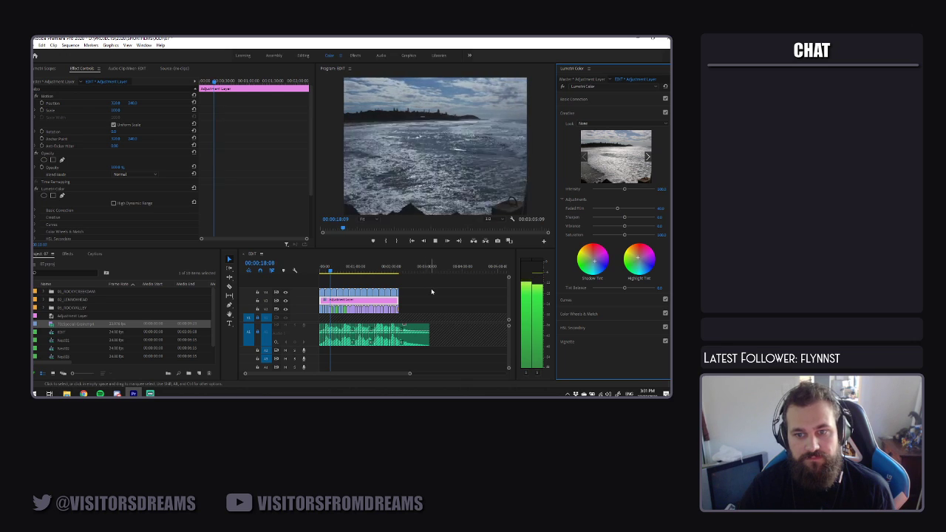
{"action": "left_click_drag", "start_coordinate": [330, 270], "coordinate": [298, 274]}
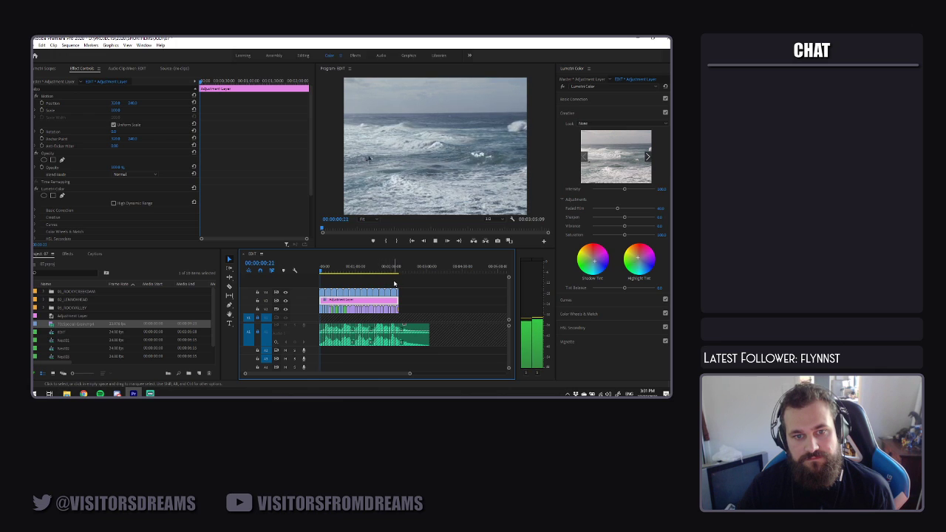
{"action": "left_click", "coordinate": [330, 272]}
{"action": "left_click", "coordinate": [368, 281]}
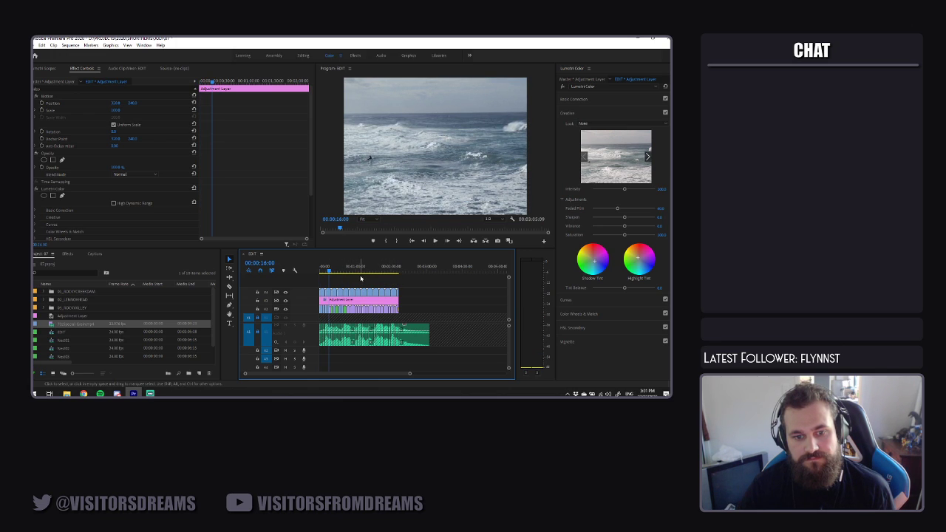
{"action": "key", "text": "space"}
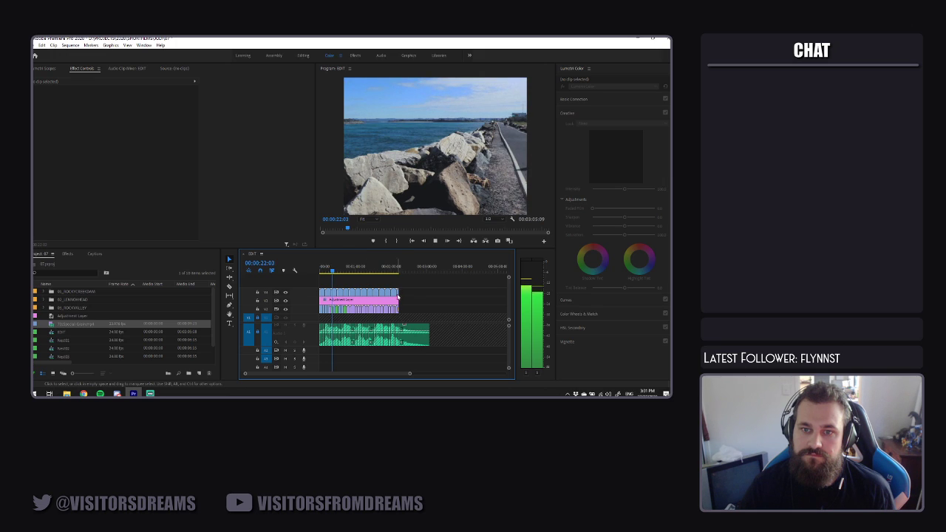
{"action": "key", "text": "space"}
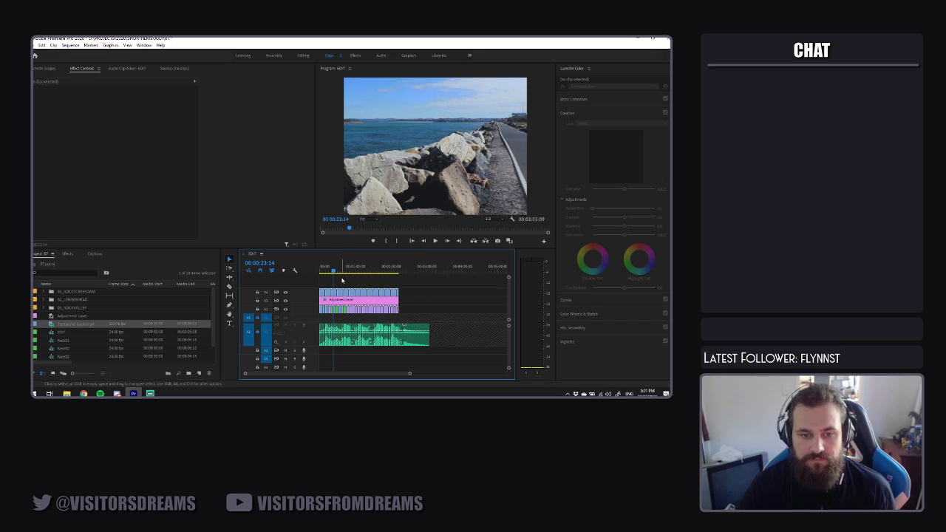
Save the project and slightly shift the adjustment layer's Shadow Tint
{"action": "key", "text": "ctrl+s"}
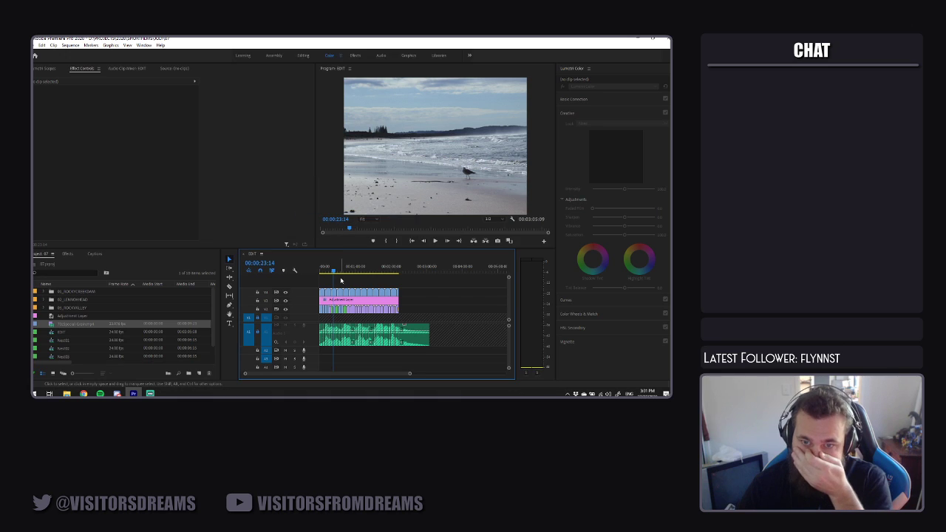
{"action": "left_click", "coordinate": [356, 303]}
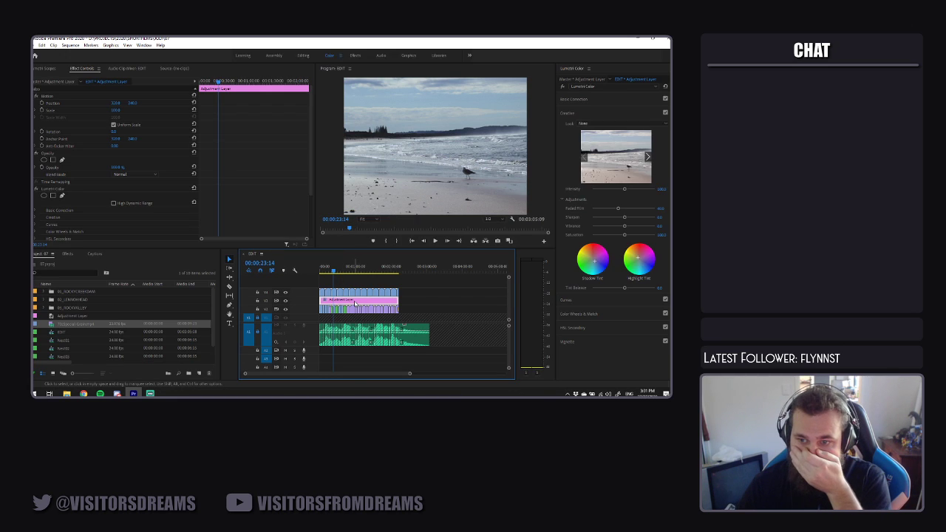
{"action": "left_click", "coordinate": [597, 264]}
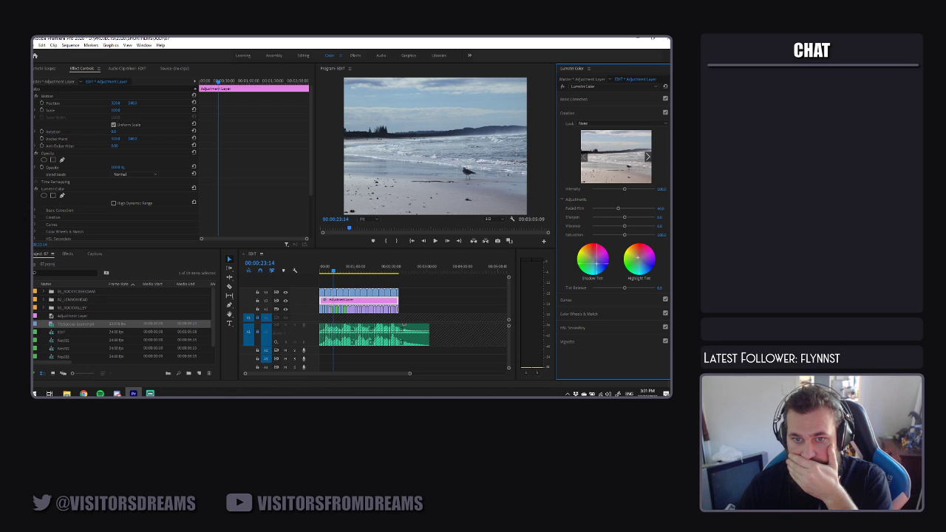
Play the cloudy sky and tree branch shots from about 00:00:58:20
{"action": "left_click", "coordinate": [363, 280]}
{"action": "left_click", "coordinate": [355, 270]}
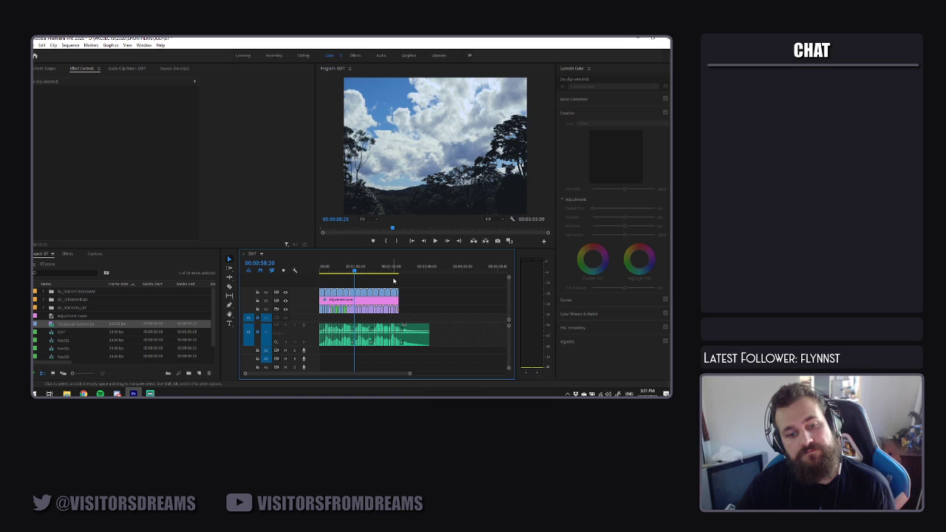
{"action": "key", "text": "space"}
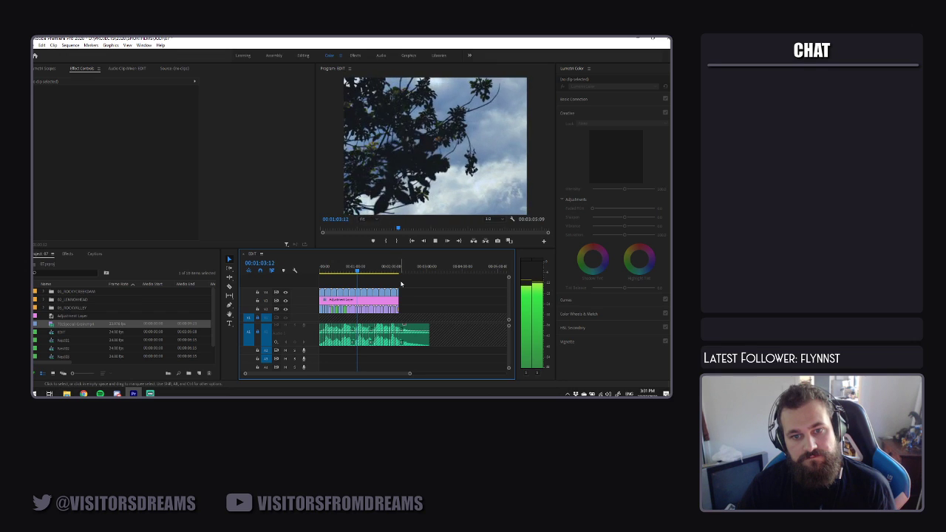
{"action": "key", "text": "space"}
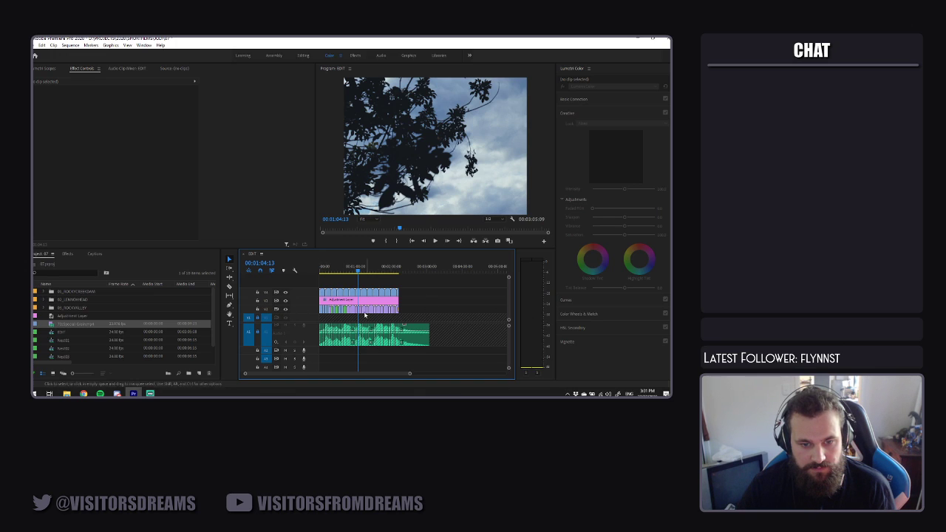
Shift the tree branch clip's horizontal position to the left within the frame, and play it back
{"action": "left_click_drag", "start_coordinate": [358, 270], "coordinate": [357, 271]}
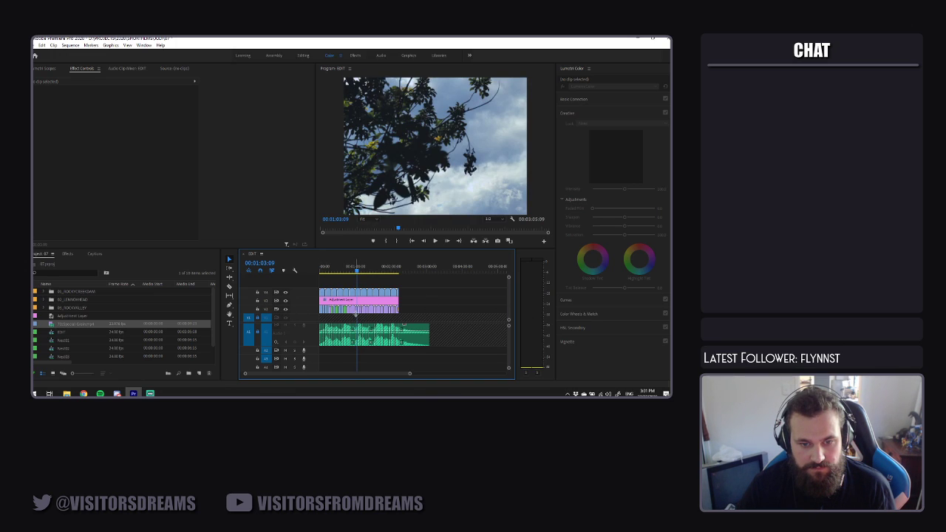
{"action": "left_click", "coordinate": [356, 311]}
{"action": "mouse_move", "coordinate": [116, 103]}
{"action": "left_mouse_down"}
{"action": "mouse_move", "coordinate": [127, 103]}
{"action": "mouse_move", "coordinate": [101, 104]}
{"action": "left_mouse_up"}
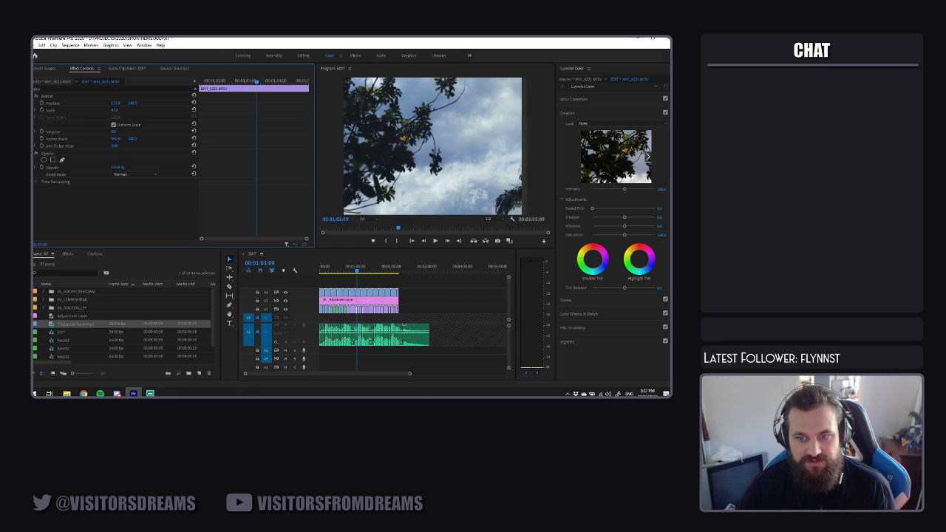
{"action": "key", "text": "space"}
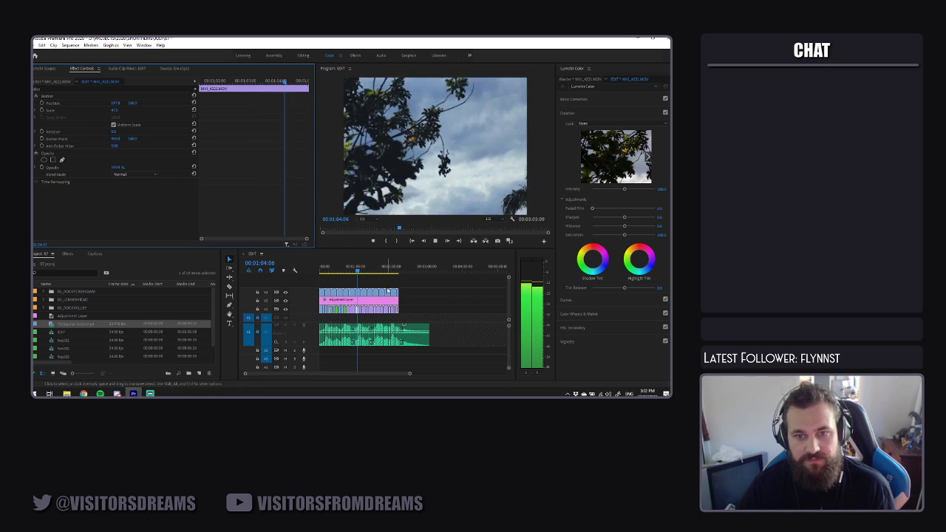
Open the adjustment layer's Gaussian Blur Blurriness value for editing and set the program preview's playback resolution to Full
{"action": "left_click", "coordinate": [402, 298]}
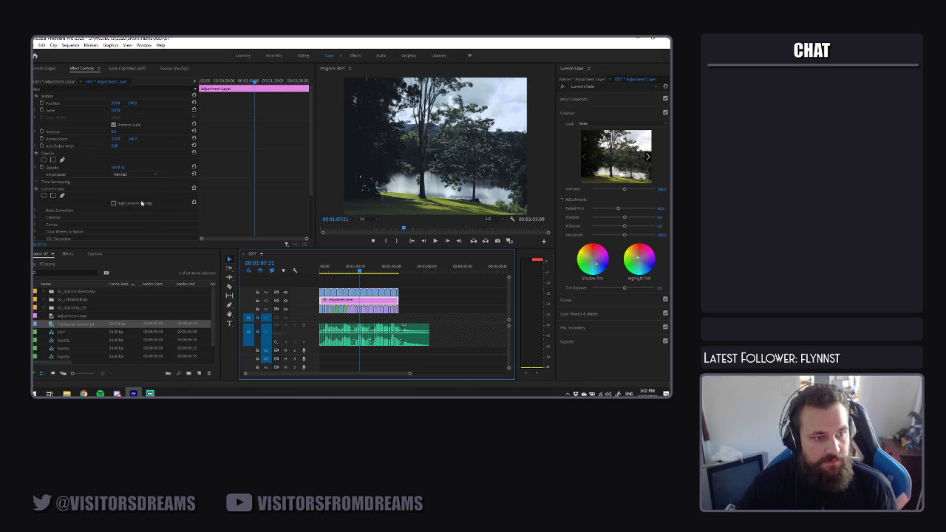
{"action": "scroll", "coordinate": [140, 202], "scroll_direction": "down", "scroll_amount": 3}
{"action": "left_click", "coordinate": [113, 209]}
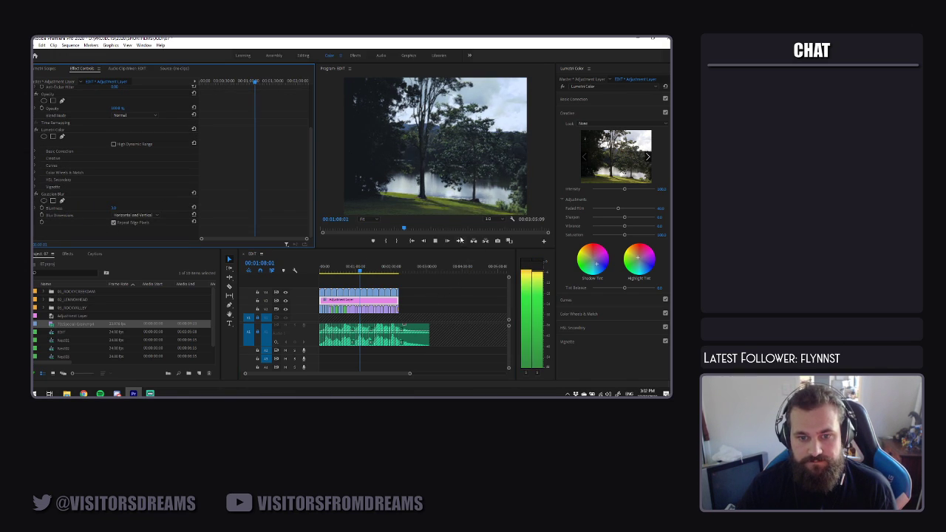
{"action": "left_click", "coordinate": [490, 219]}
{"action": "left_click", "coordinate": [492, 227]}
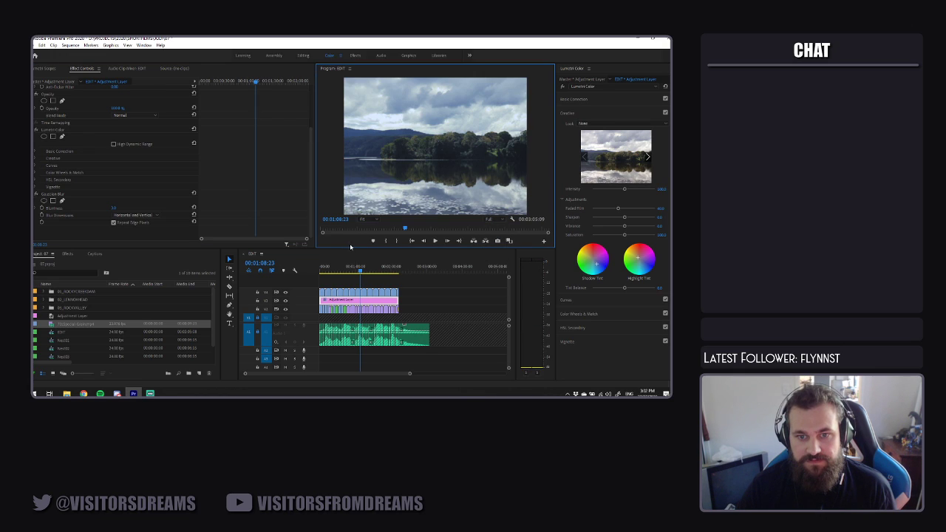
Play the lakeside and hillside shots from about 00:01:17:16 with nothing selected, and save the project
{"action": "left_click", "coordinate": [366, 283]}
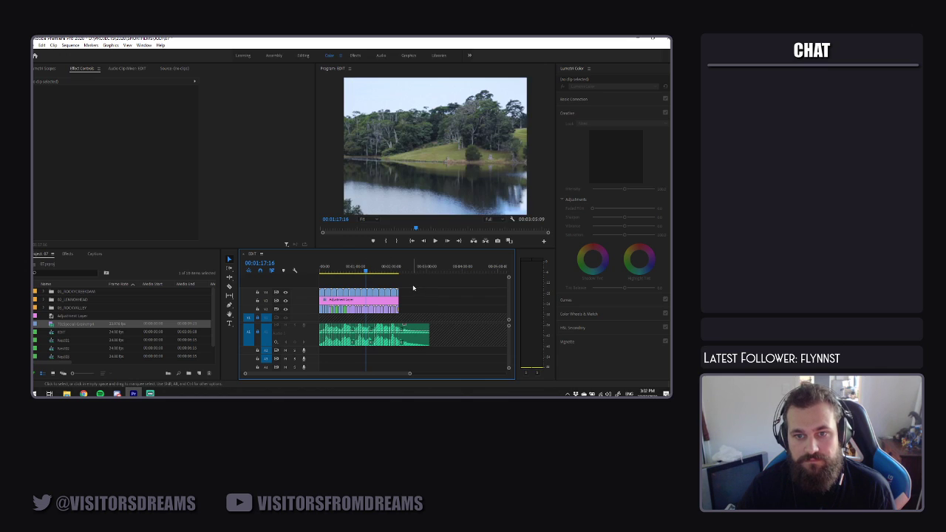
{"action": "key", "text": "space"}
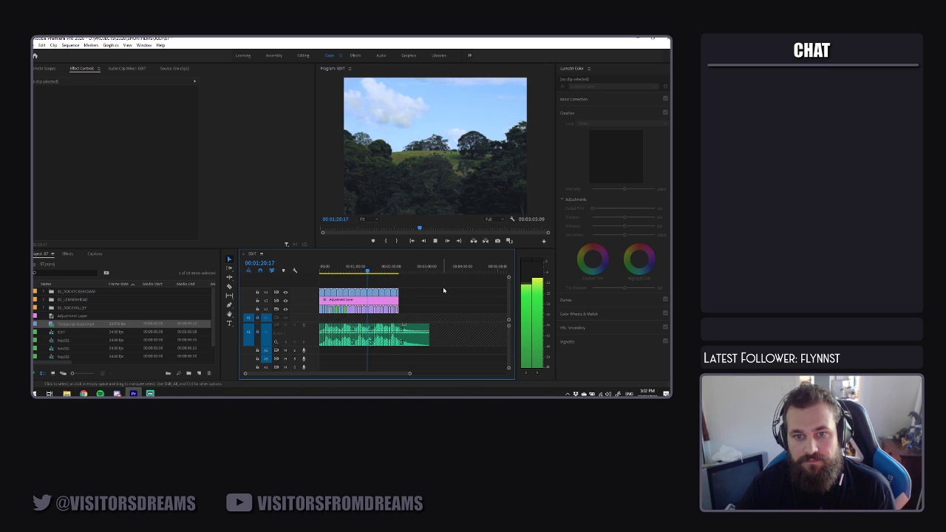
{"action": "key", "text": "space"}
{"action": "key", "text": "ctrl+s"}
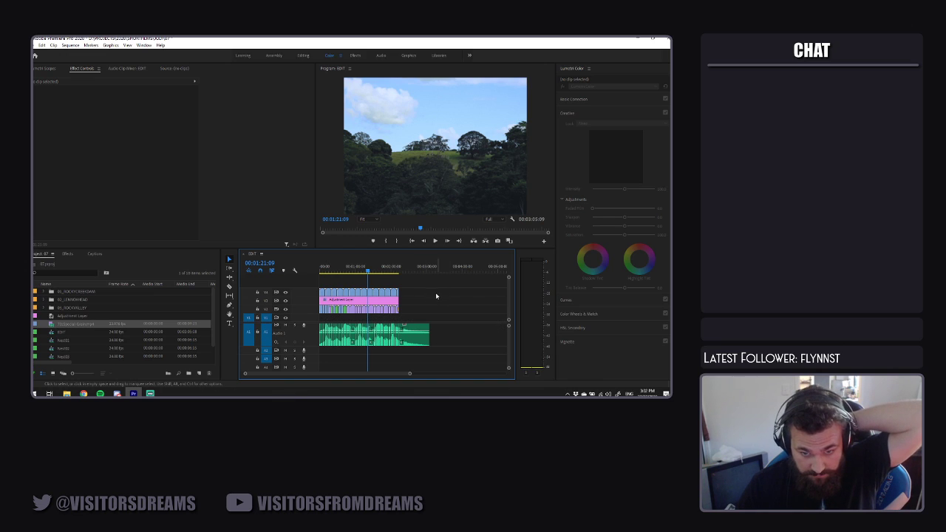
Play the closing palm silhouette shot from about 00:02:10:05 past the end of the picture to review the ending
{"action": "left_click", "coordinate": [398, 270]}
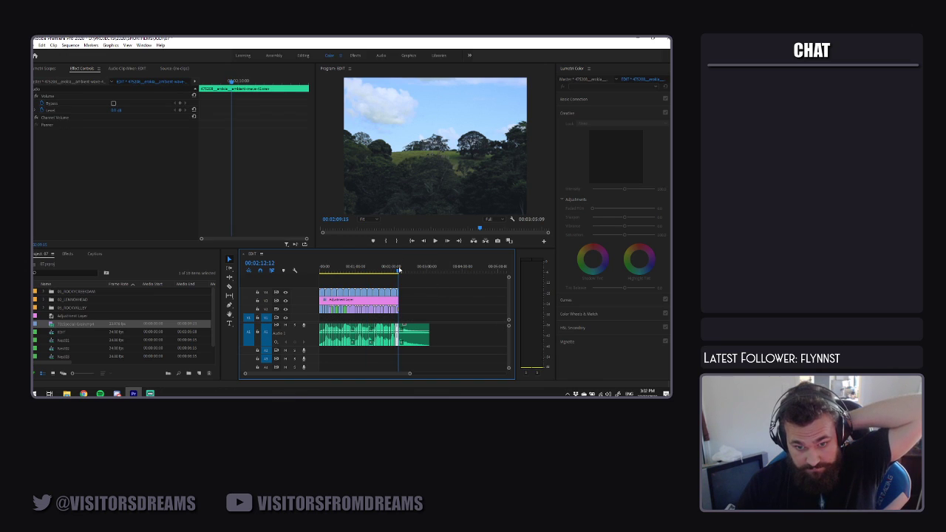
{"action": "left_click_drag", "start_coordinate": [399, 269], "coordinate": [396, 270]}
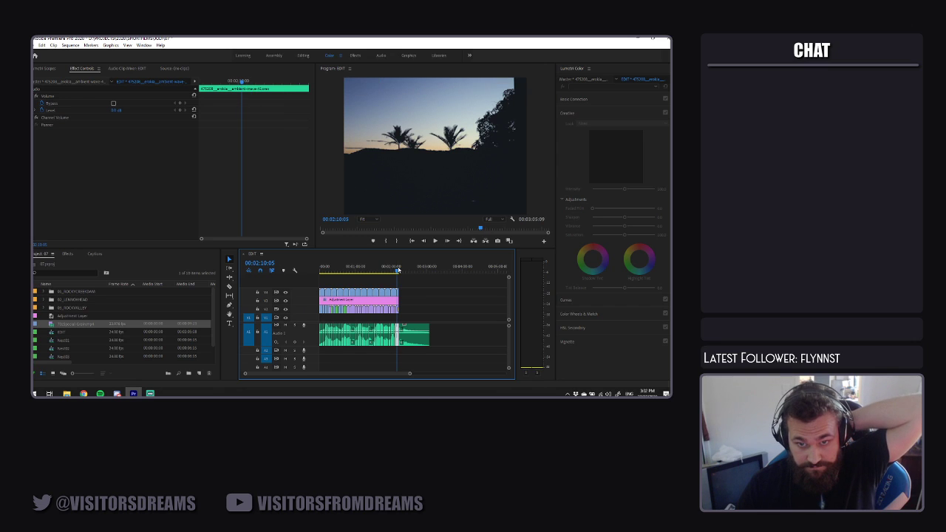
{"action": "key", "text": "space"}
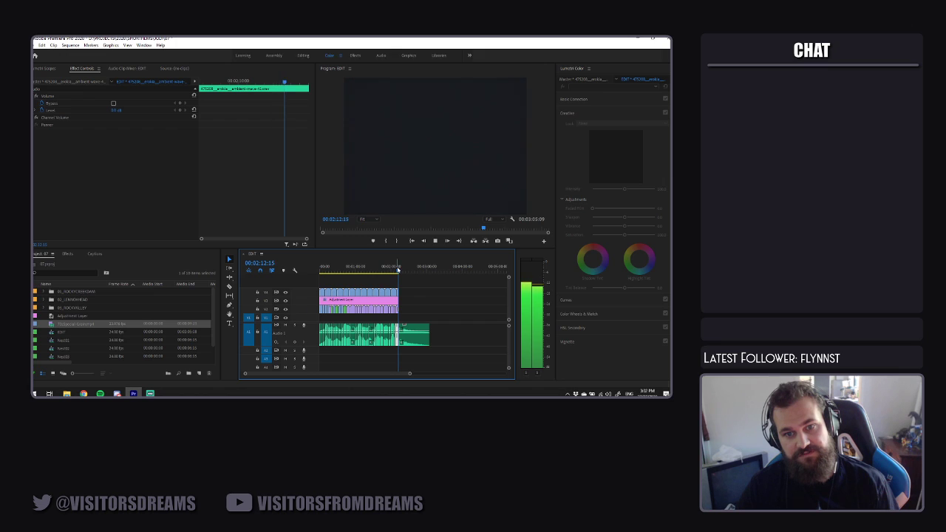
{"action": "key", "text": "space"}
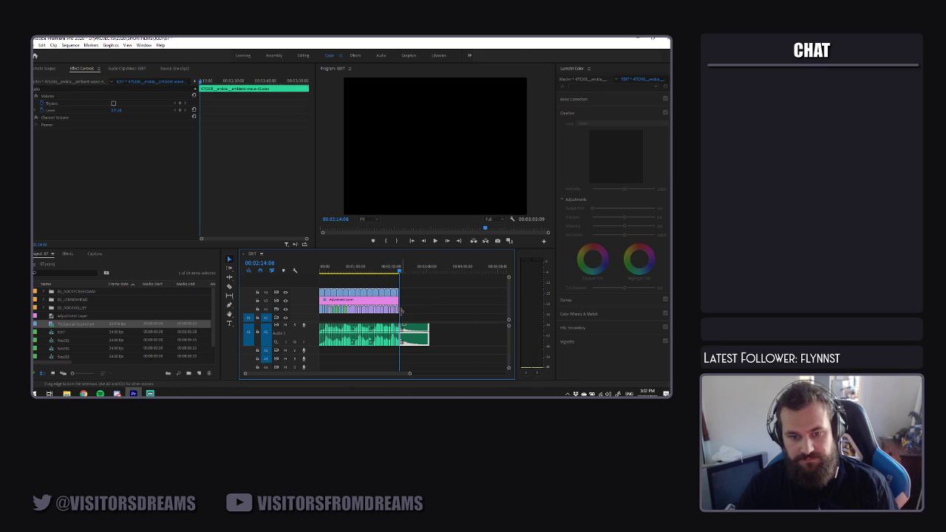
Clear the timeline selection and go to the empty area below the last item in the project's media list
{"action": "left_click", "coordinate": [428, 283]}
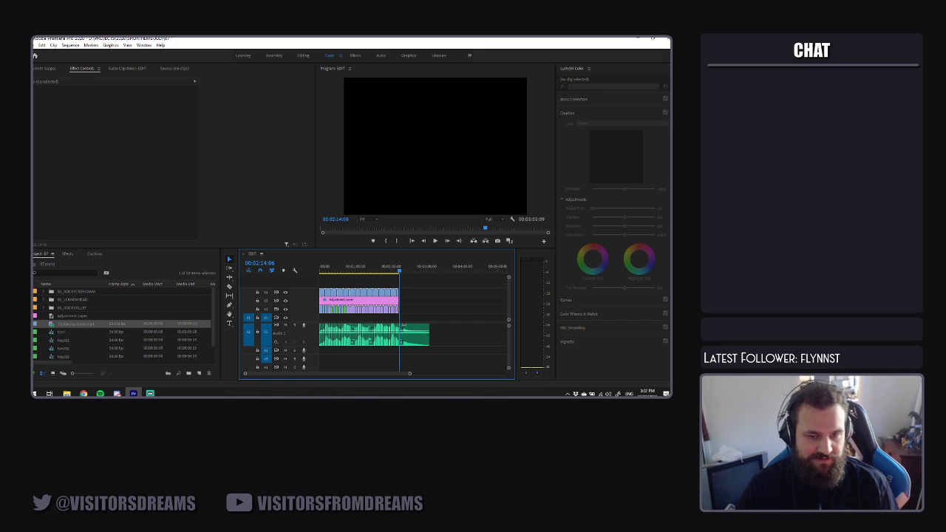
{"action": "scroll", "coordinate": [111, 351], "scroll_direction": "down", "scroll_amount": 2}
{"action": "left_click", "coordinate": [64, 360]}
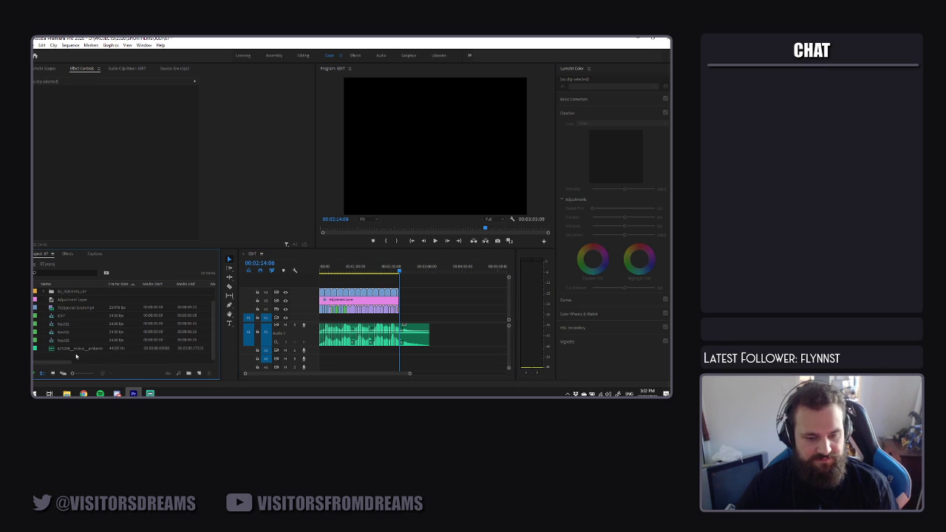